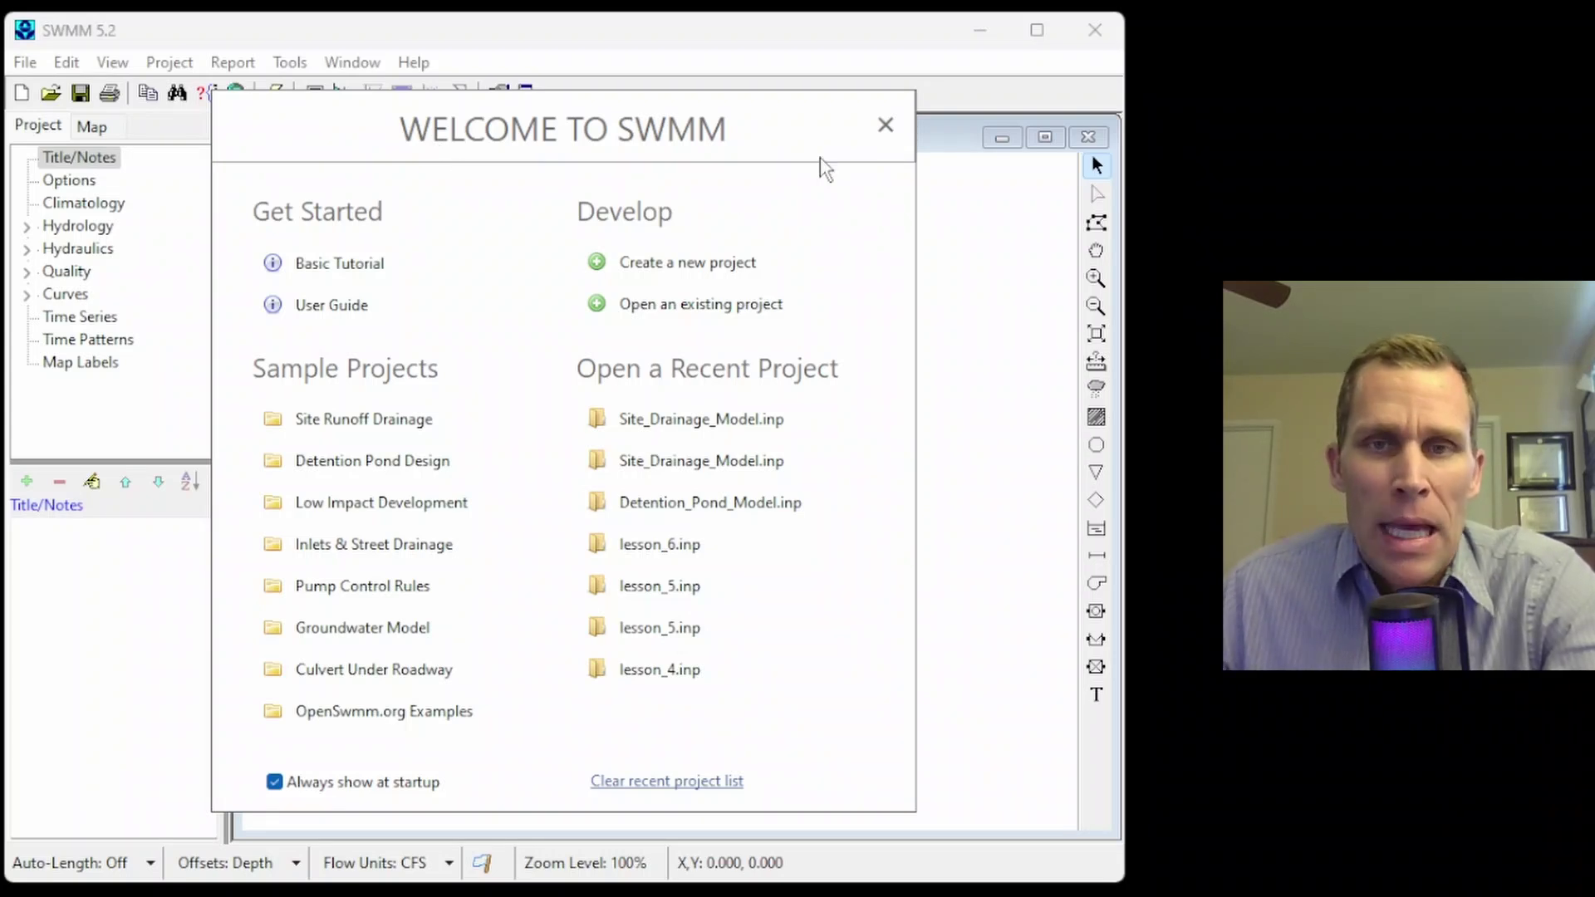
- Load the Site Runoff Drainage sample from the Welcome screen and close its Notepad notes
{"action": "left_click", "coordinate": [886, 125]}
{"action": "left_click", "coordinate": [439, 63]}
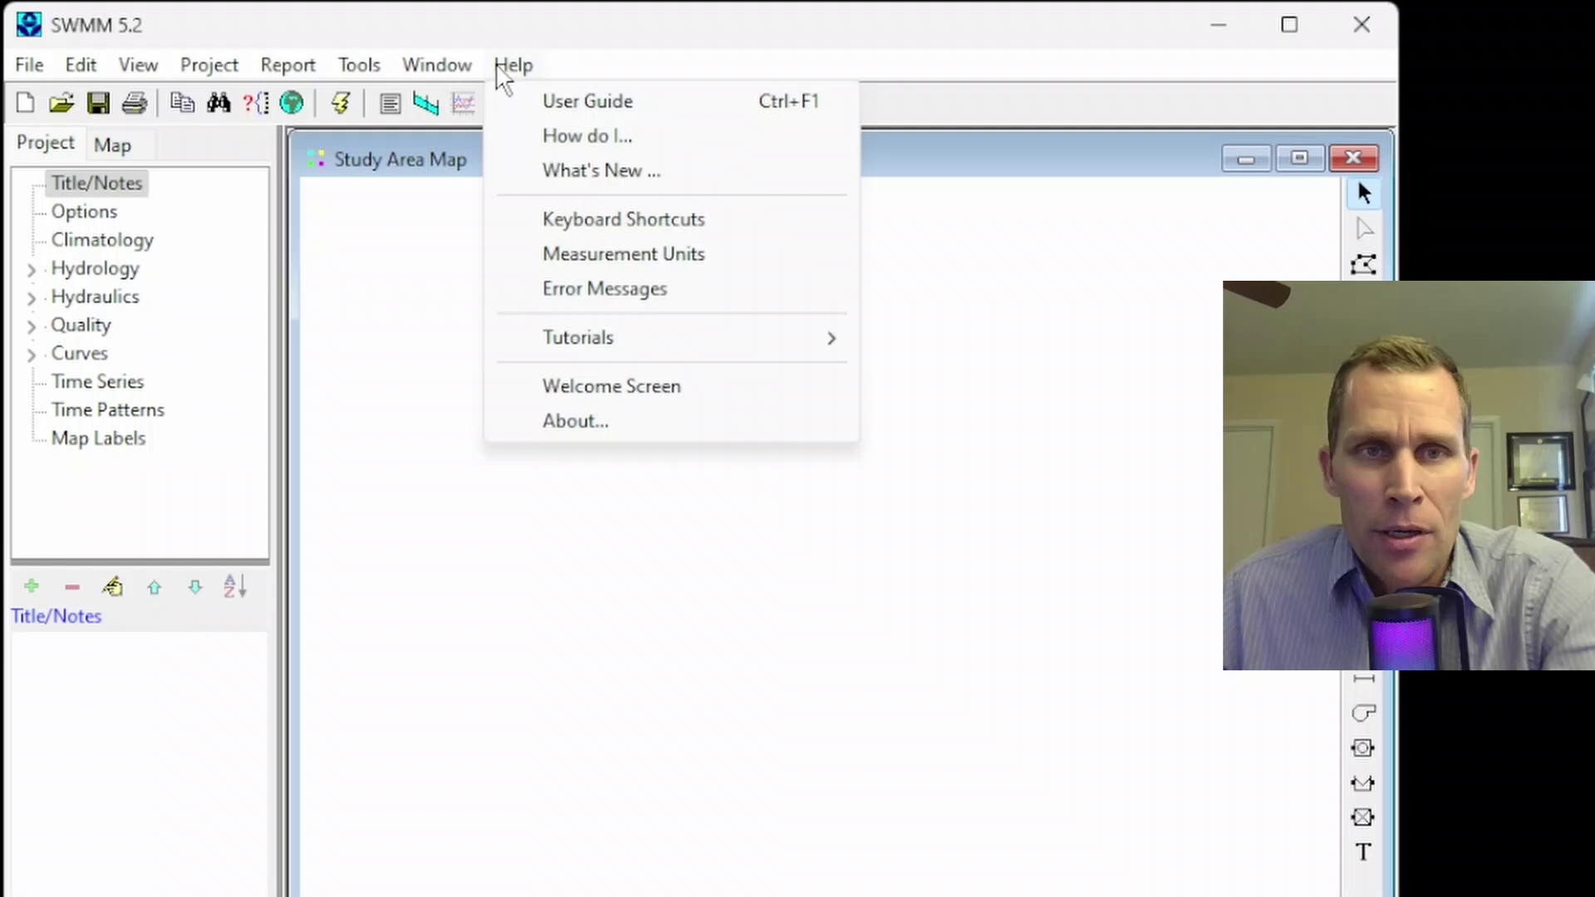
{"action": "left_click", "coordinate": [595, 391]}
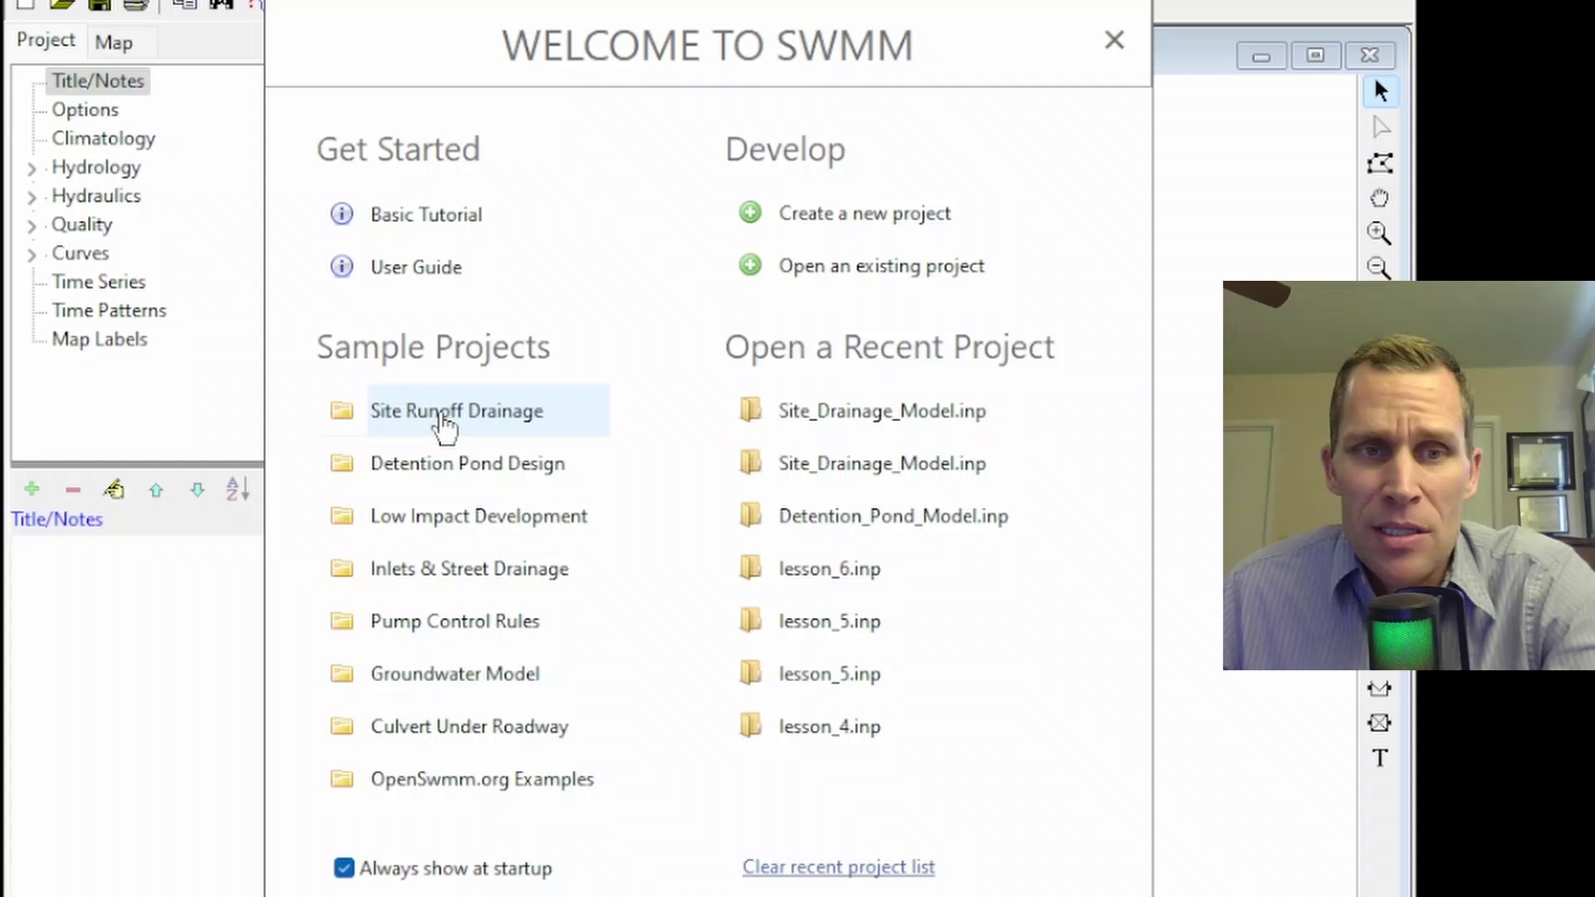
{"action": "left_click", "coordinate": [449, 411]}
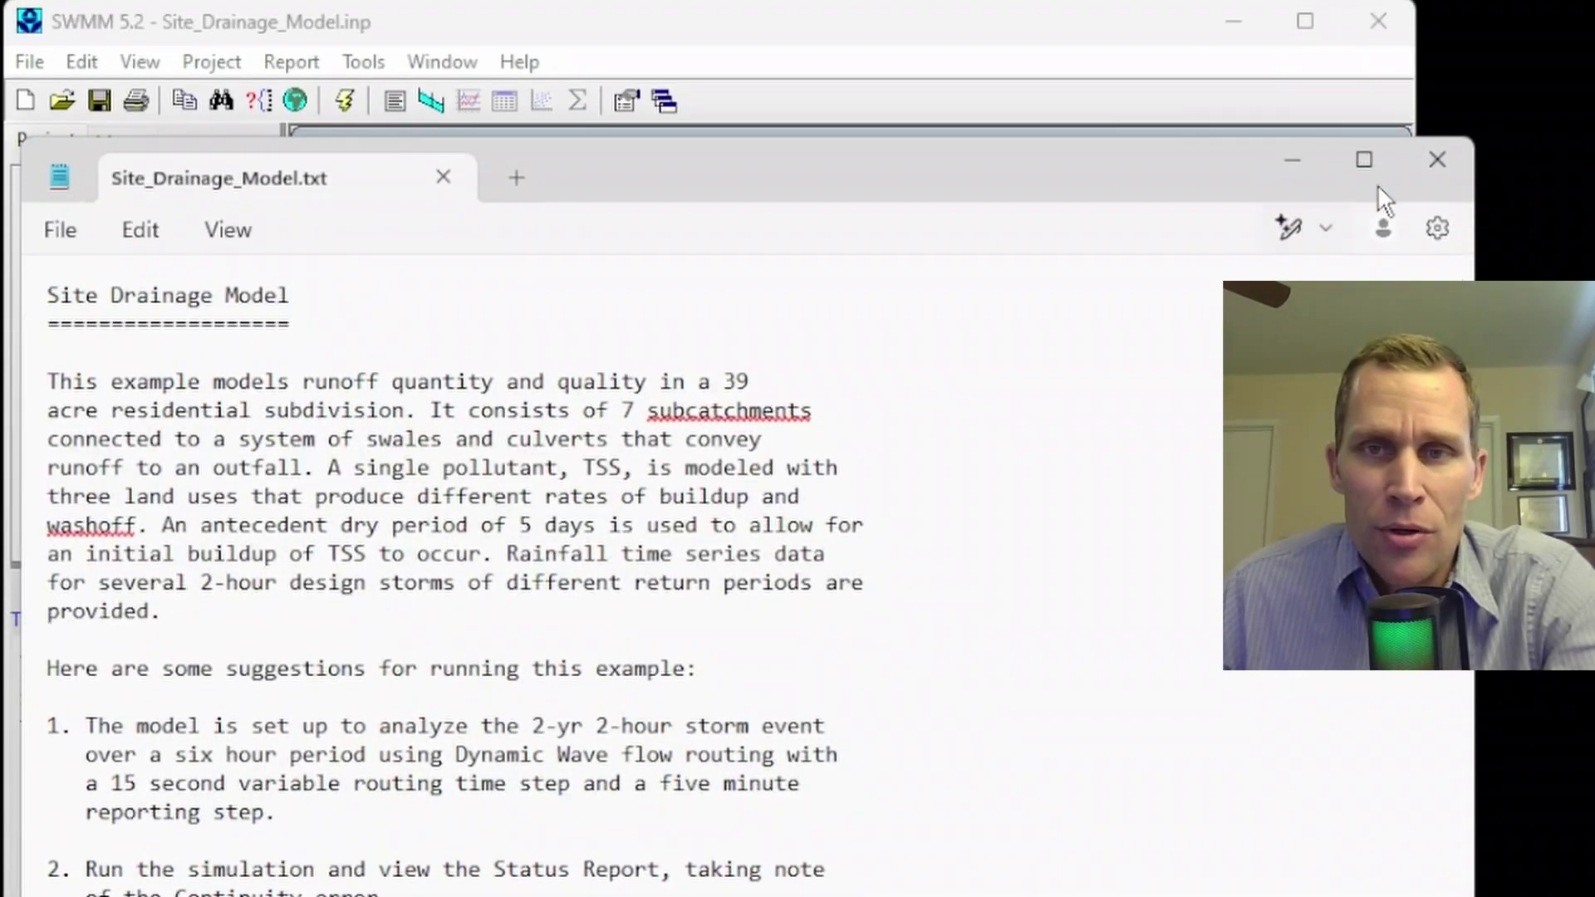
{"action": "left_click", "coordinate": [1422, 102]}
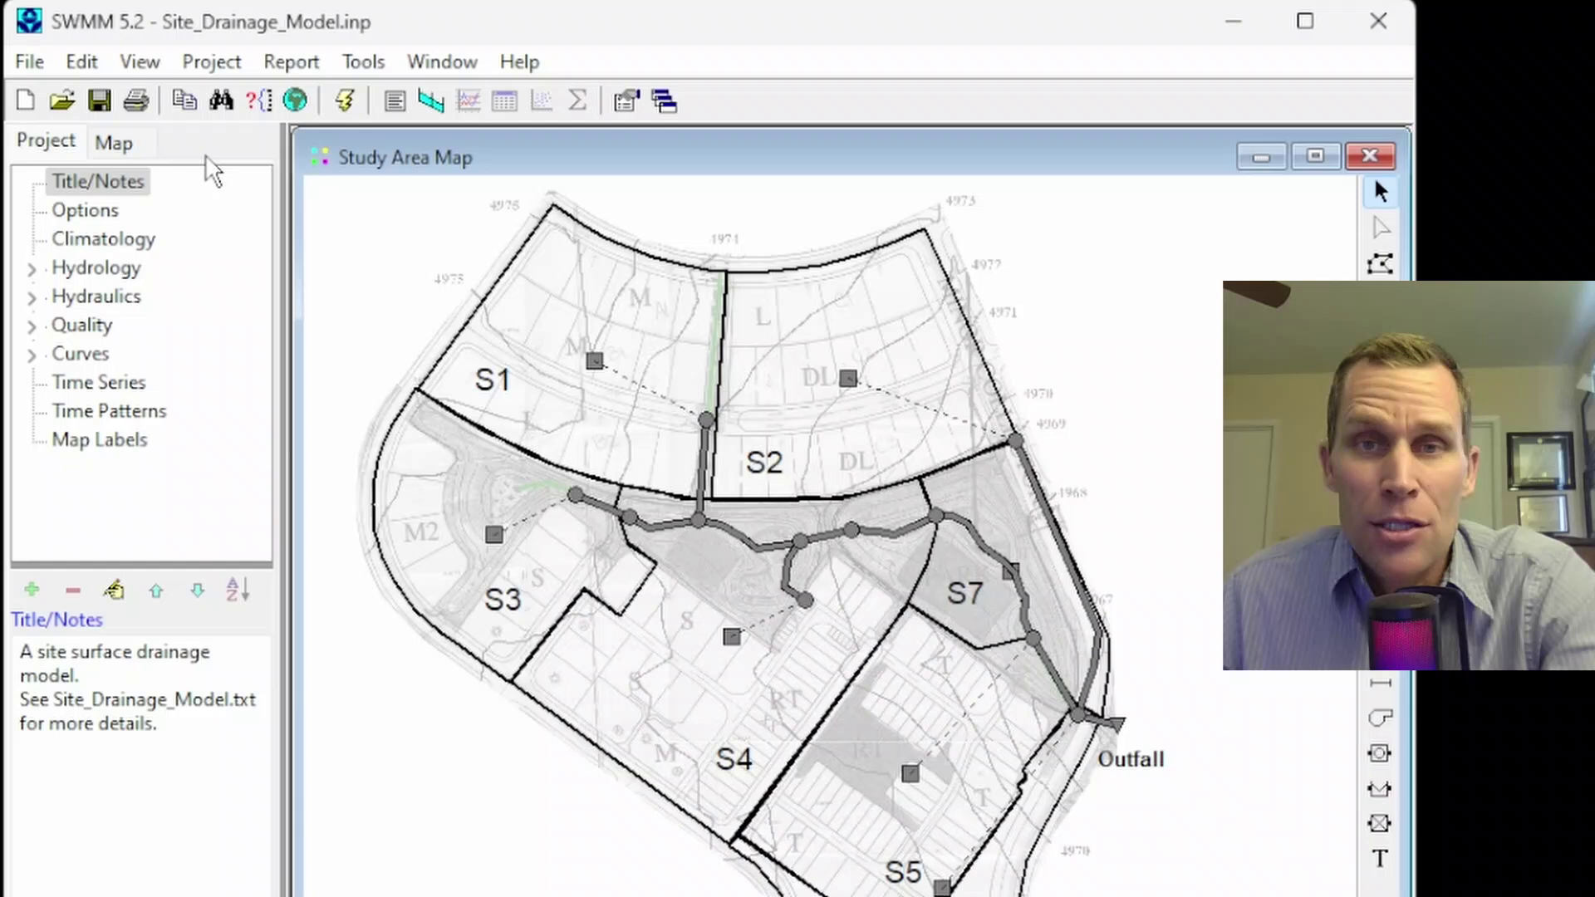
{"action": "left_click", "coordinate": [35, 63]}
- Use Save As to store Site_Drainage_Model.inp in the lesson's project folder
{"action": "left_click", "coordinate": [98, 253]}
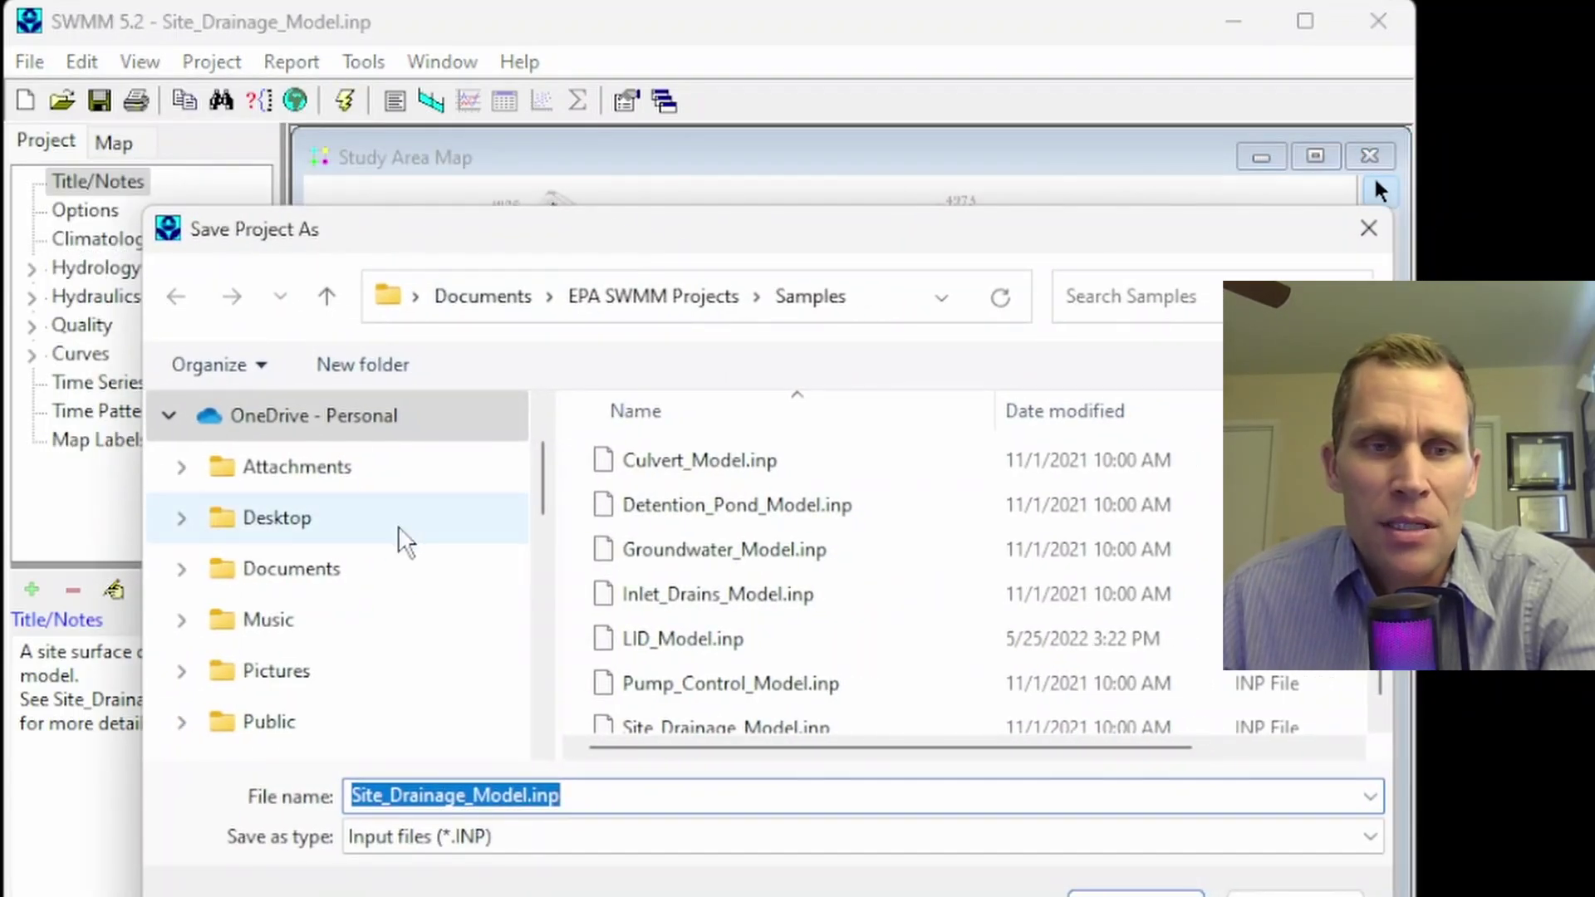
{"action": "scroll", "coordinate": [312, 620], "scroll_direction": "down", "scroll_amount": 5}
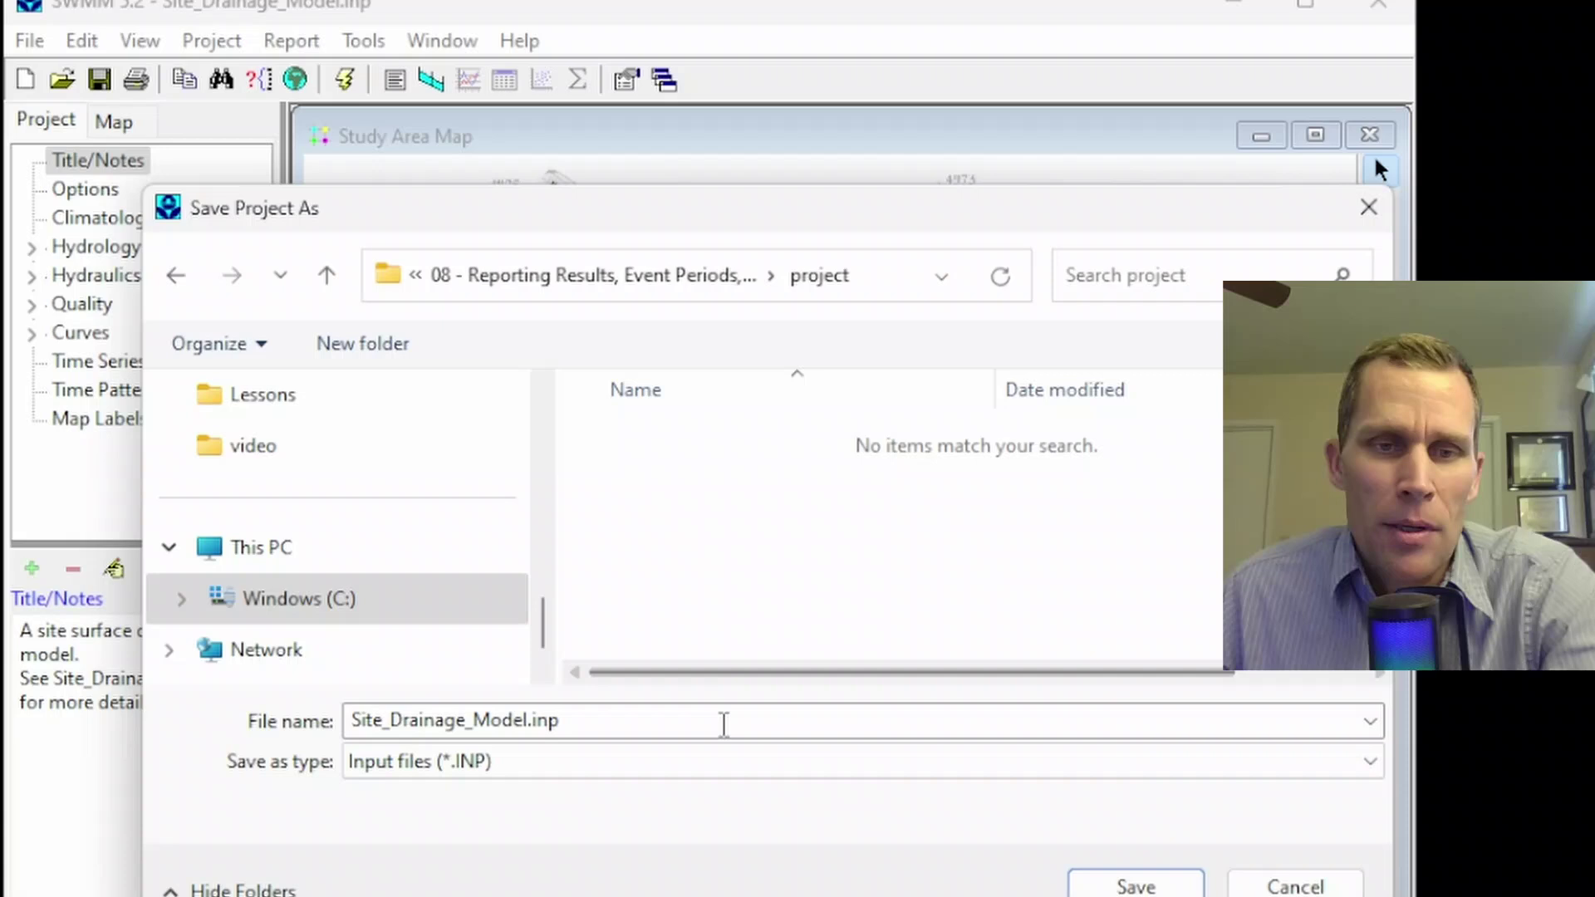
{"action": "double_click", "coordinate": [561, 723]}
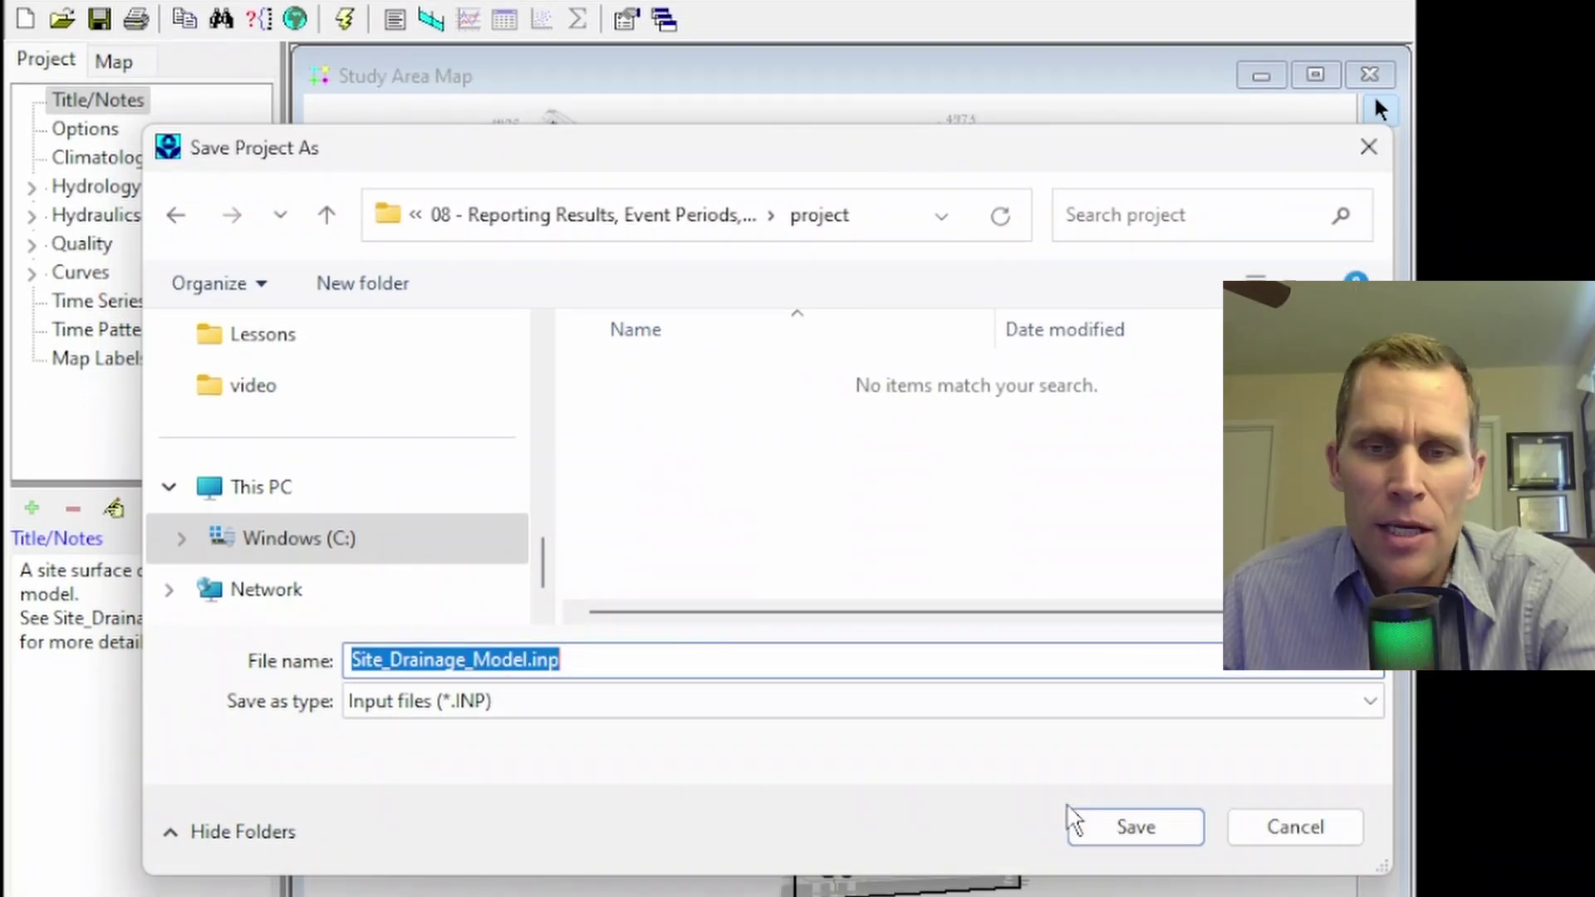
{"action": "left_click", "coordinate": [1113, 827]}
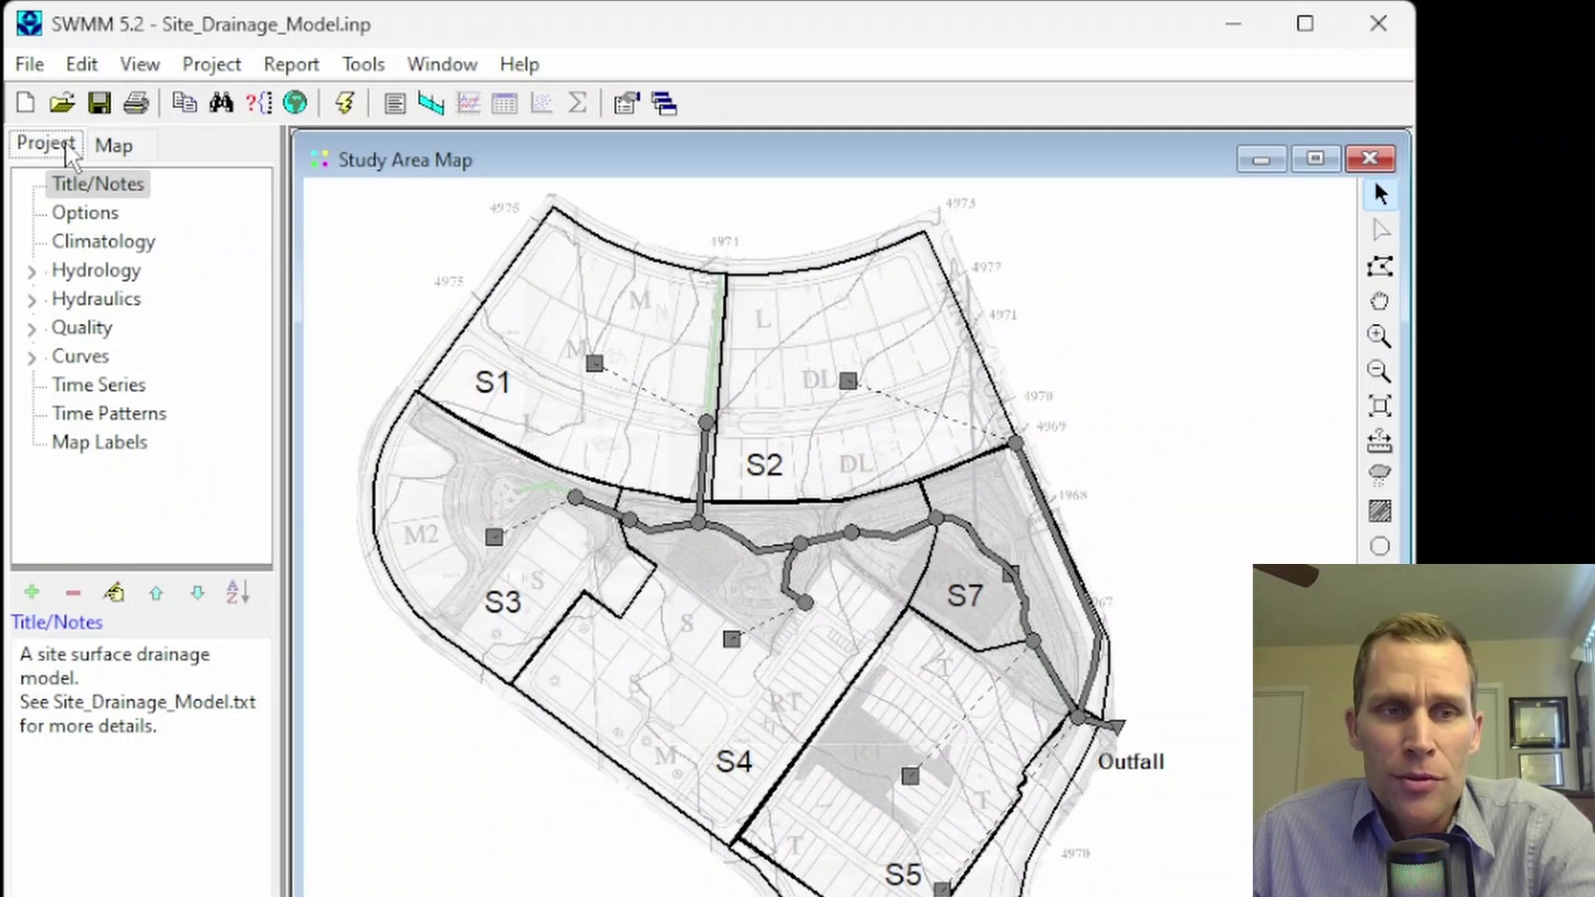
- Browse the General, Dates, Time Steps, Dynamic Wave, Interface Files, Reporting and Events option categories
{"action": "left_click", "coordinate": [93, 221]}
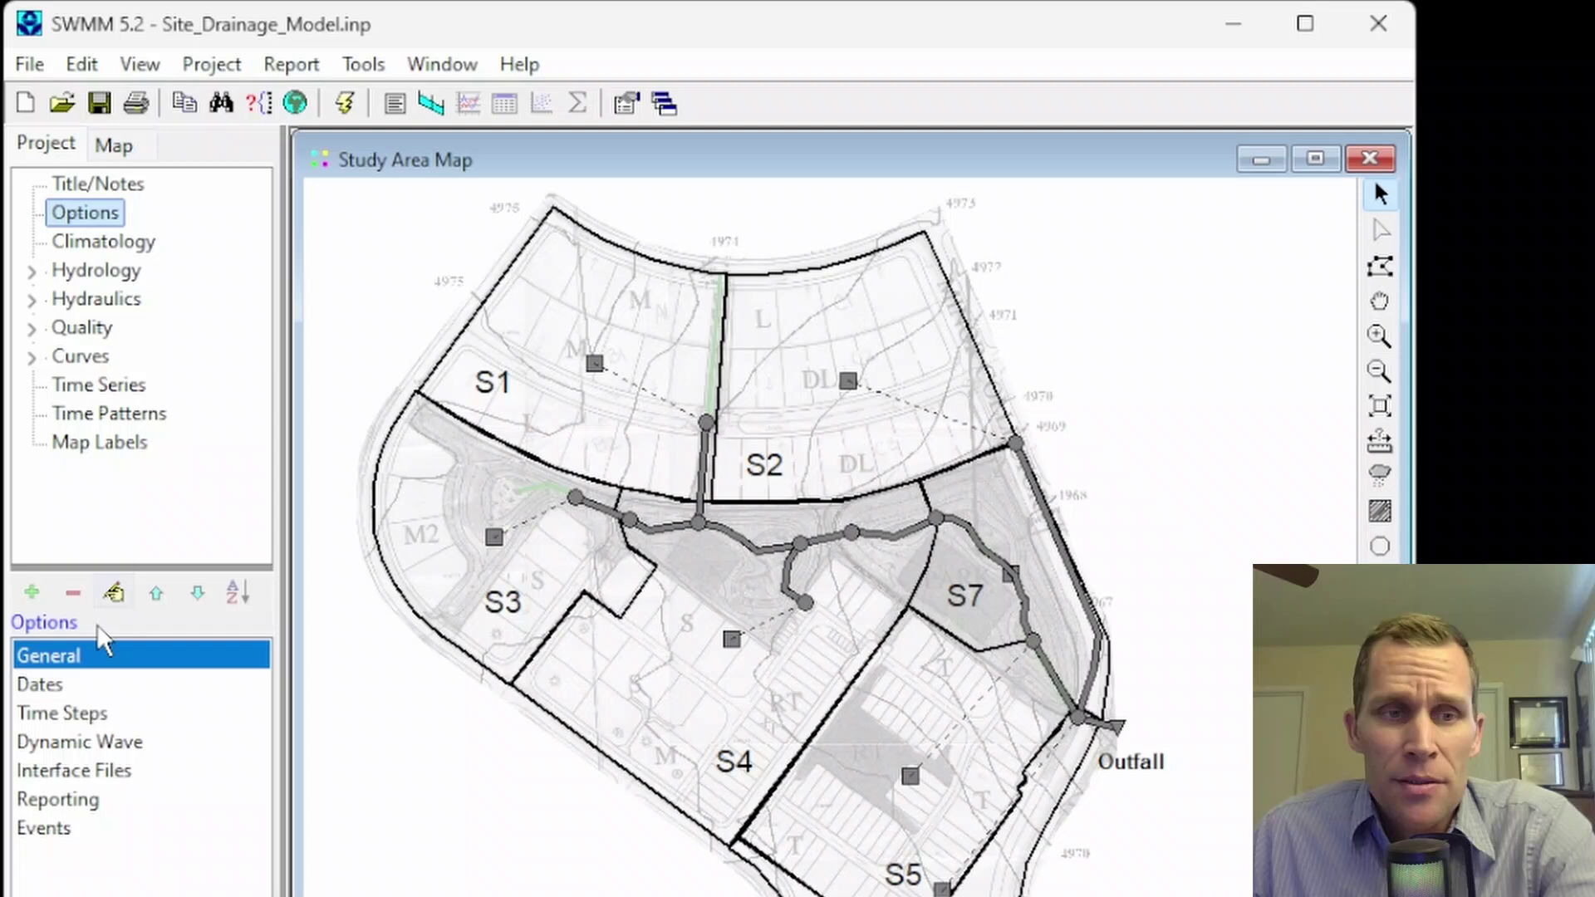
{"action": "key", "text": "Down"}
{"action": "key", "text": "Down"}
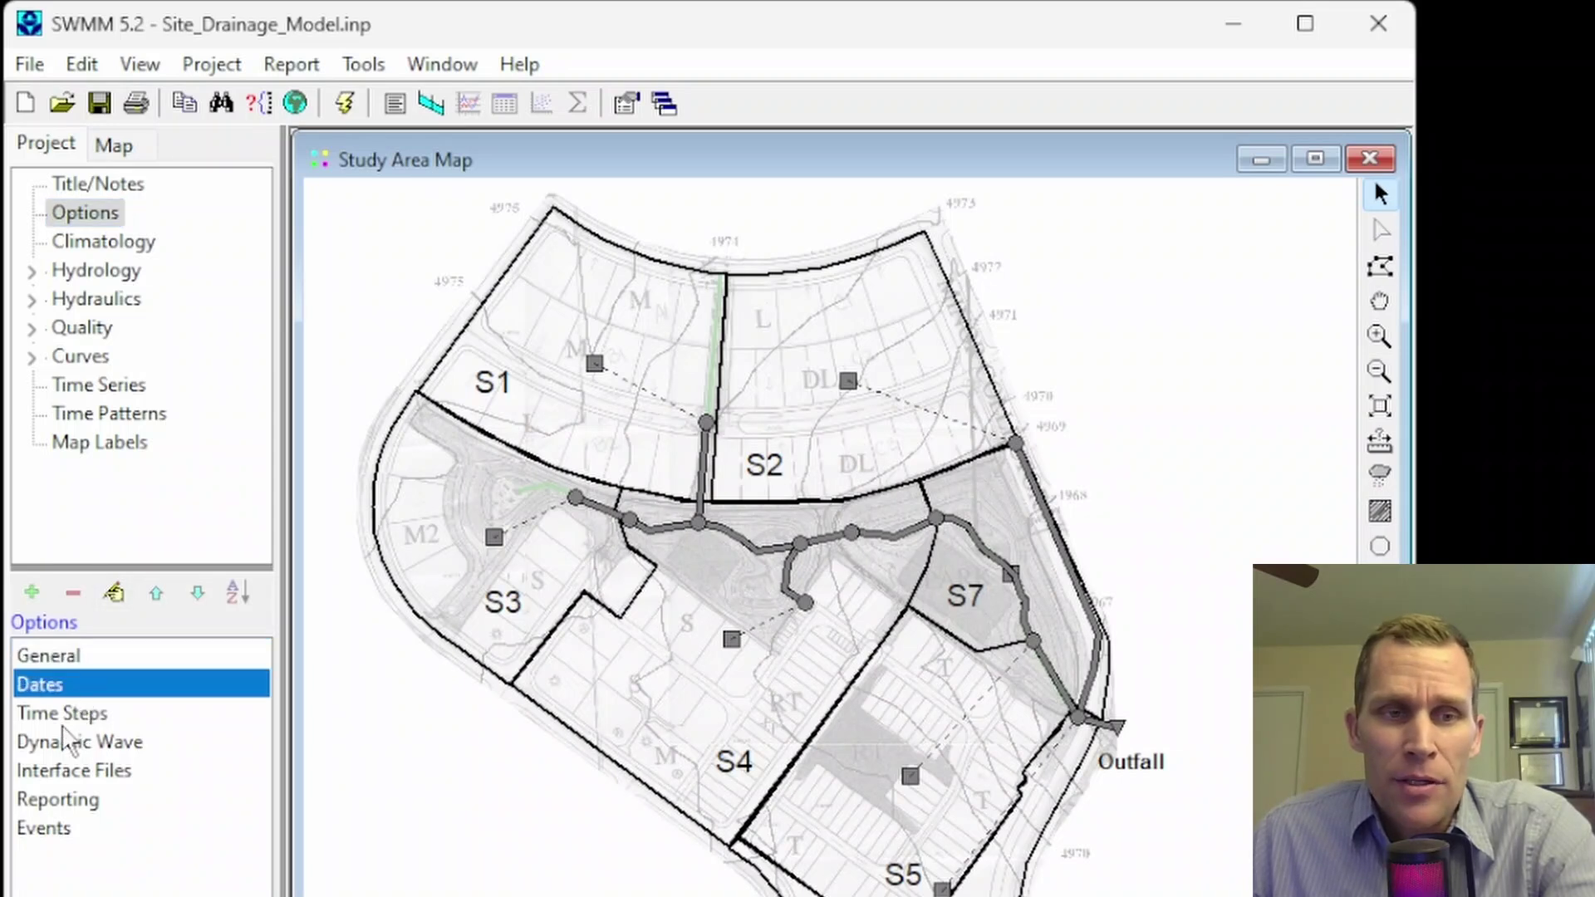
{"action": "key", "text": "Down"}
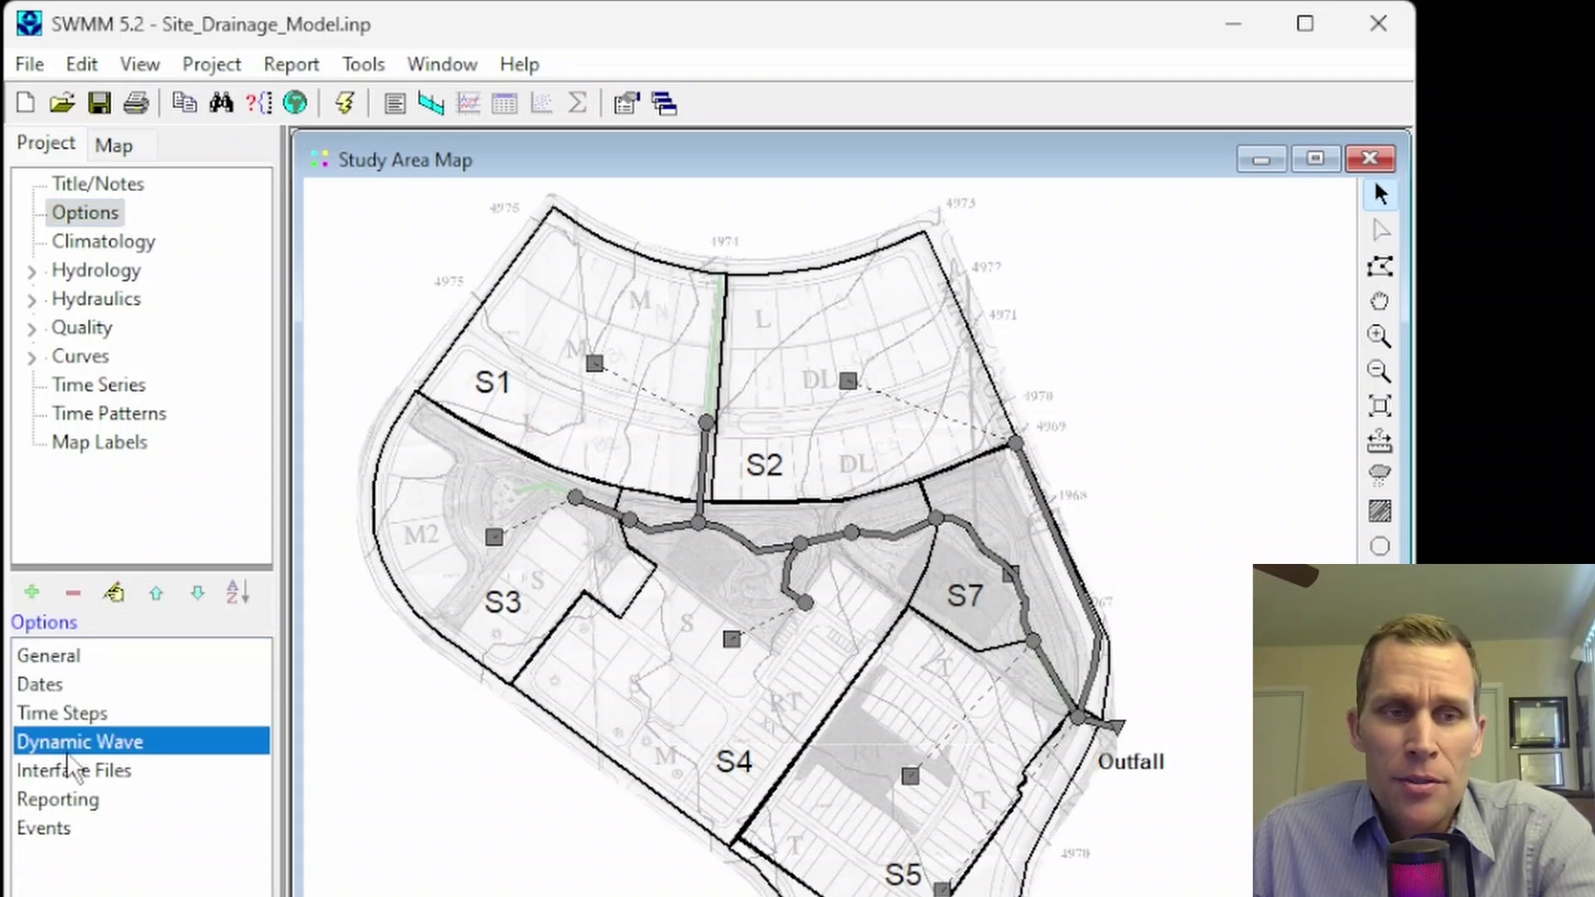
{"action": "left_click", "coordinate": [52, 661]}
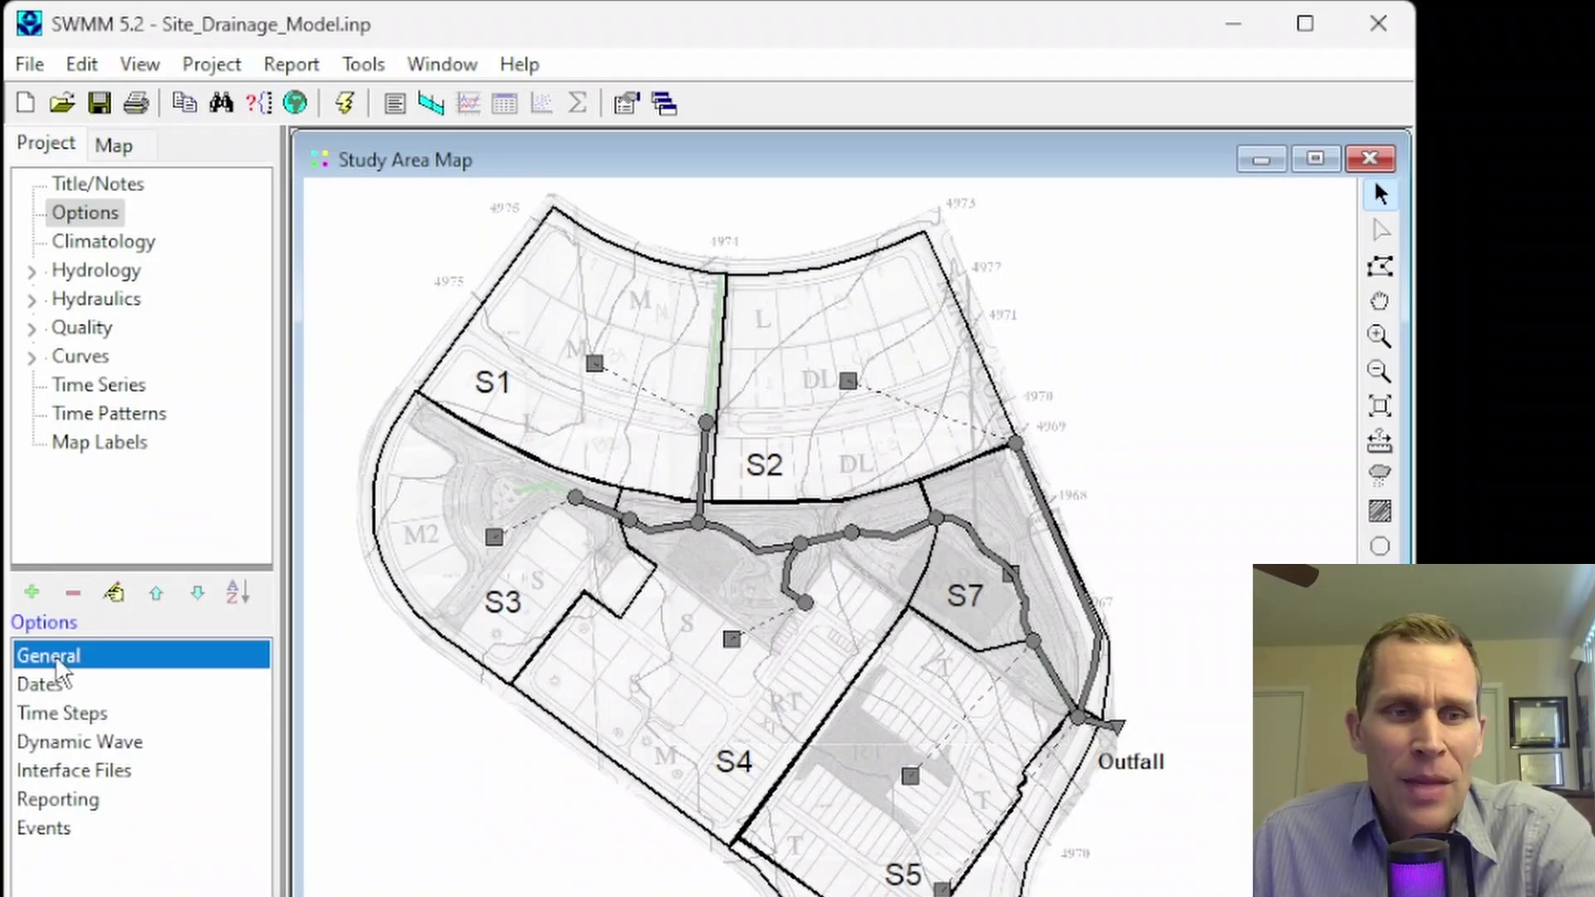
{"action": "left_click", "coordinate": [74, 716]}
{"action": "left_click", "coordinate": [83, 743]}
{"action": "left_click", "coordinate": [102, 768]}
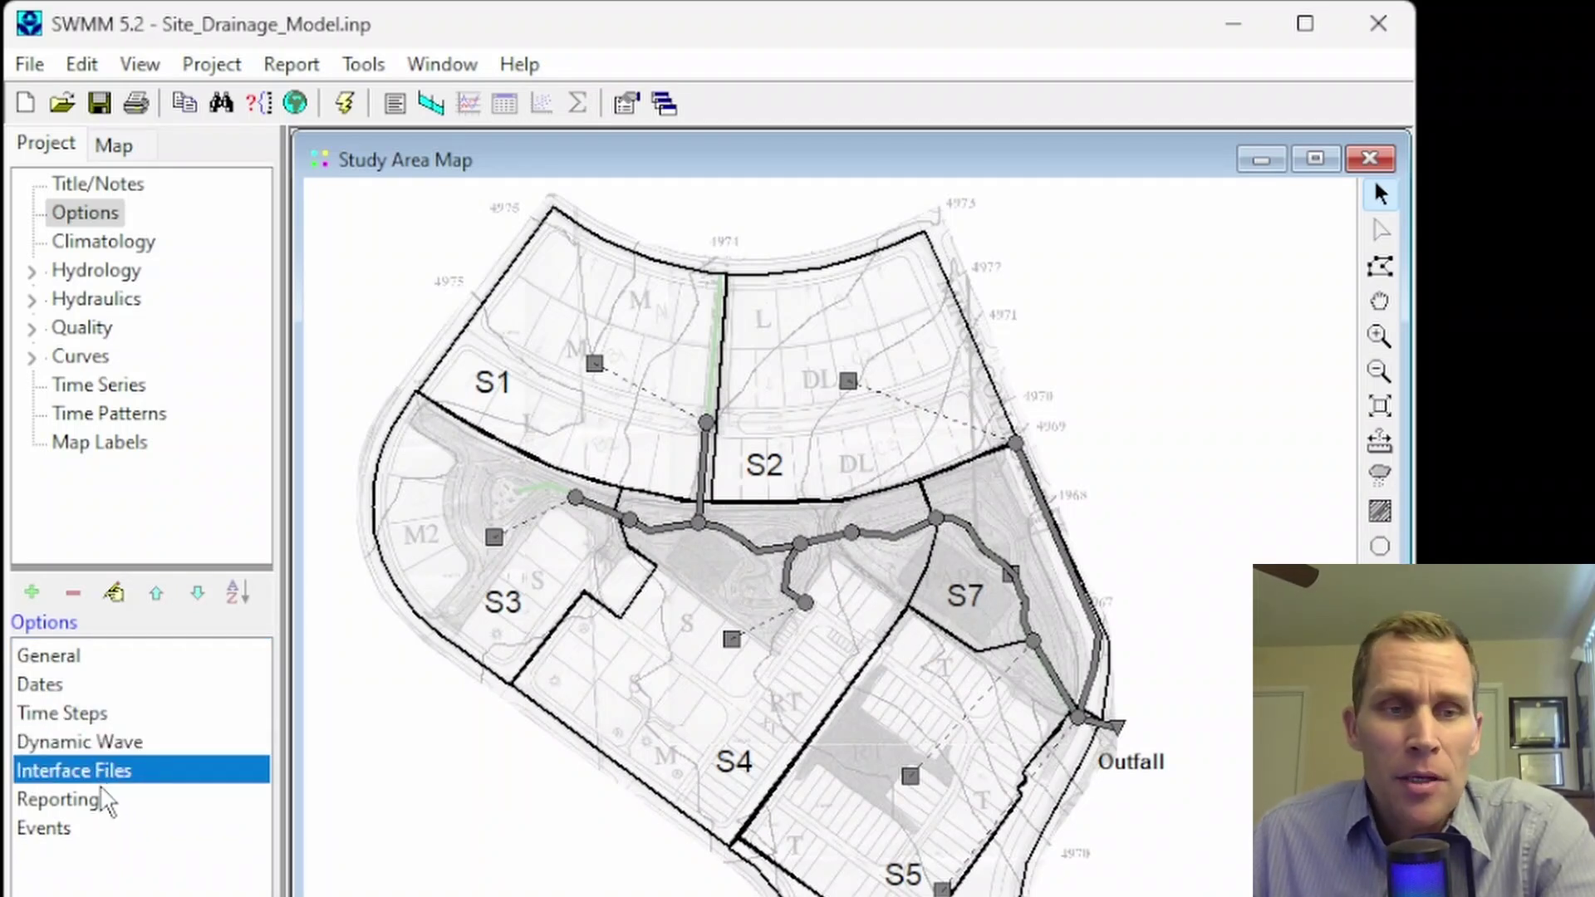
{"action": "left_click", "coordinate": [63, 799]}
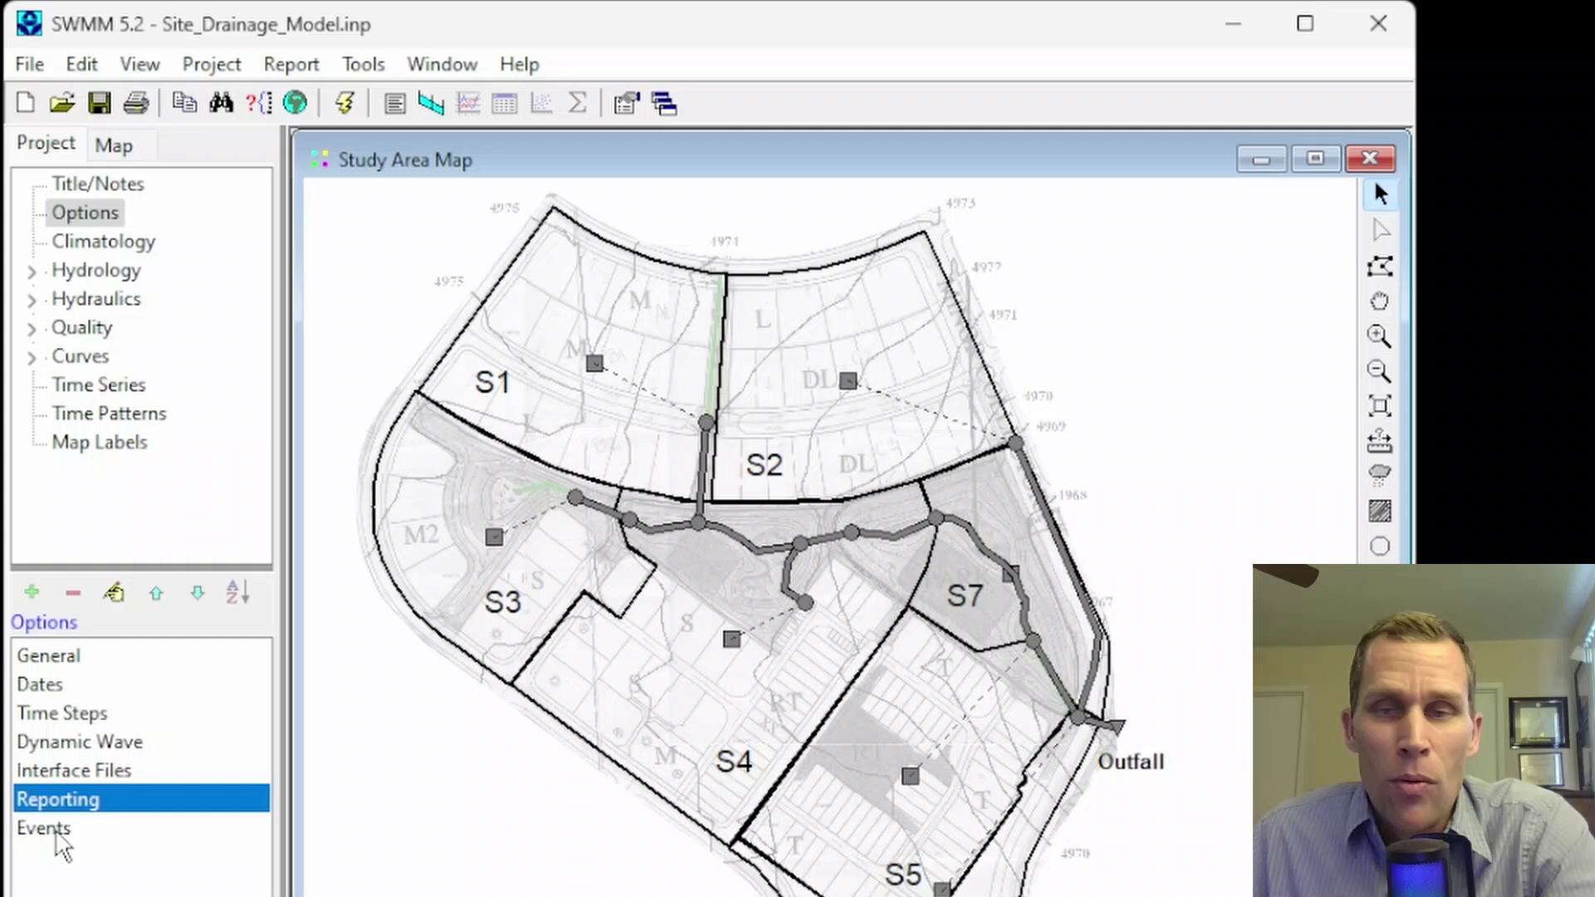
{"action": "left_click", "coordinate": [55, 831]}
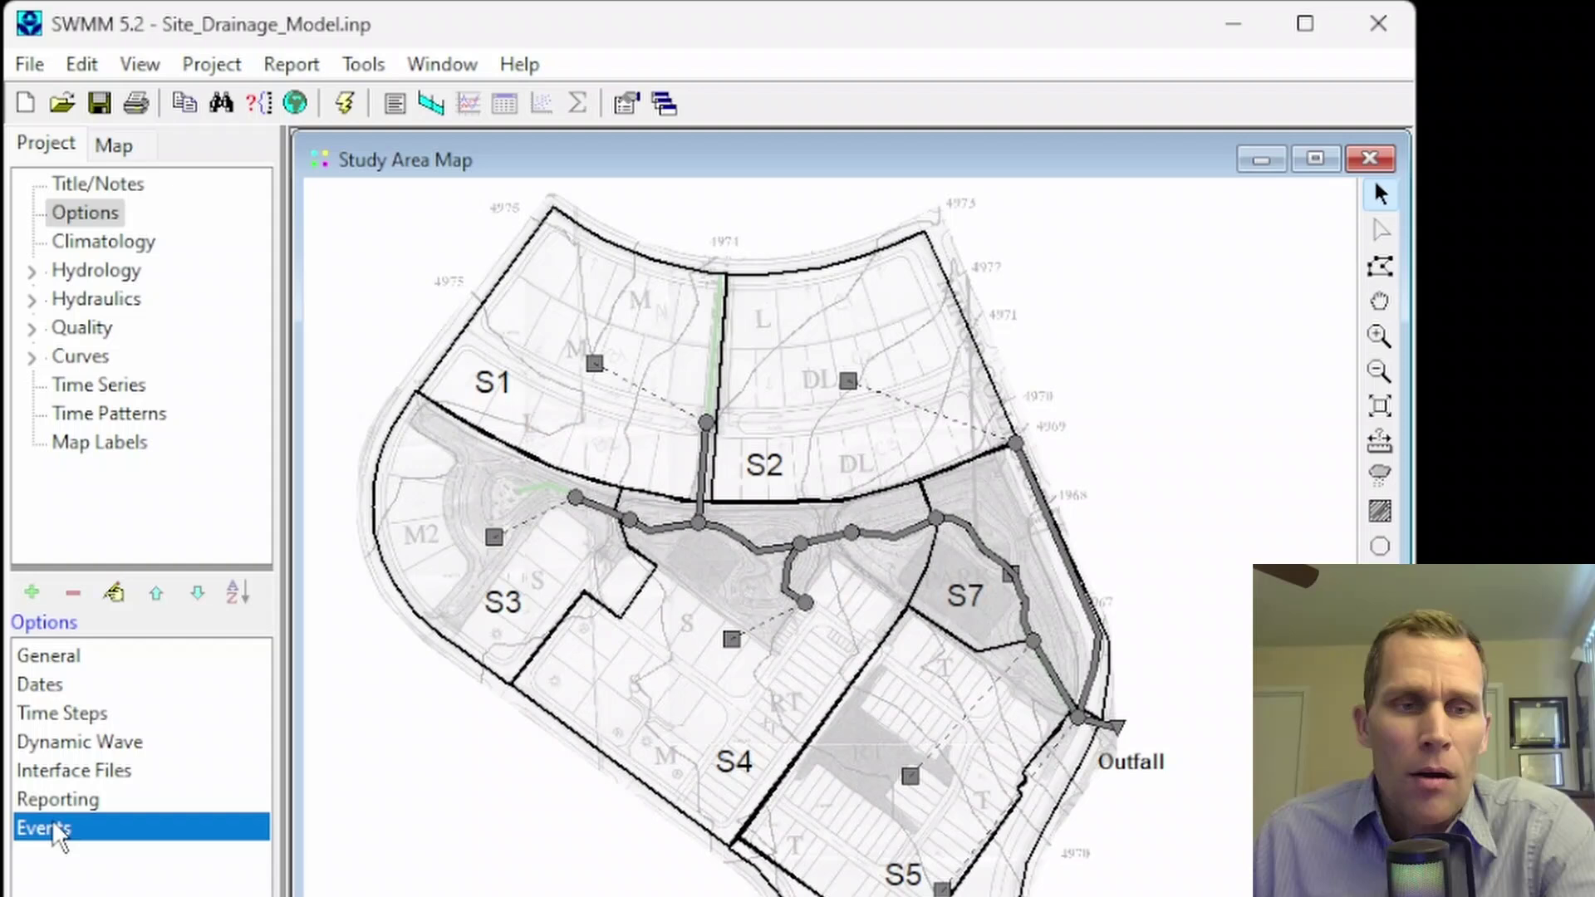
- Open Reporting Options and review its Nodes, Links and Subcatchments tabs, ending on Nodes
{"action": "double_click", "coordinate": [60, 802]}
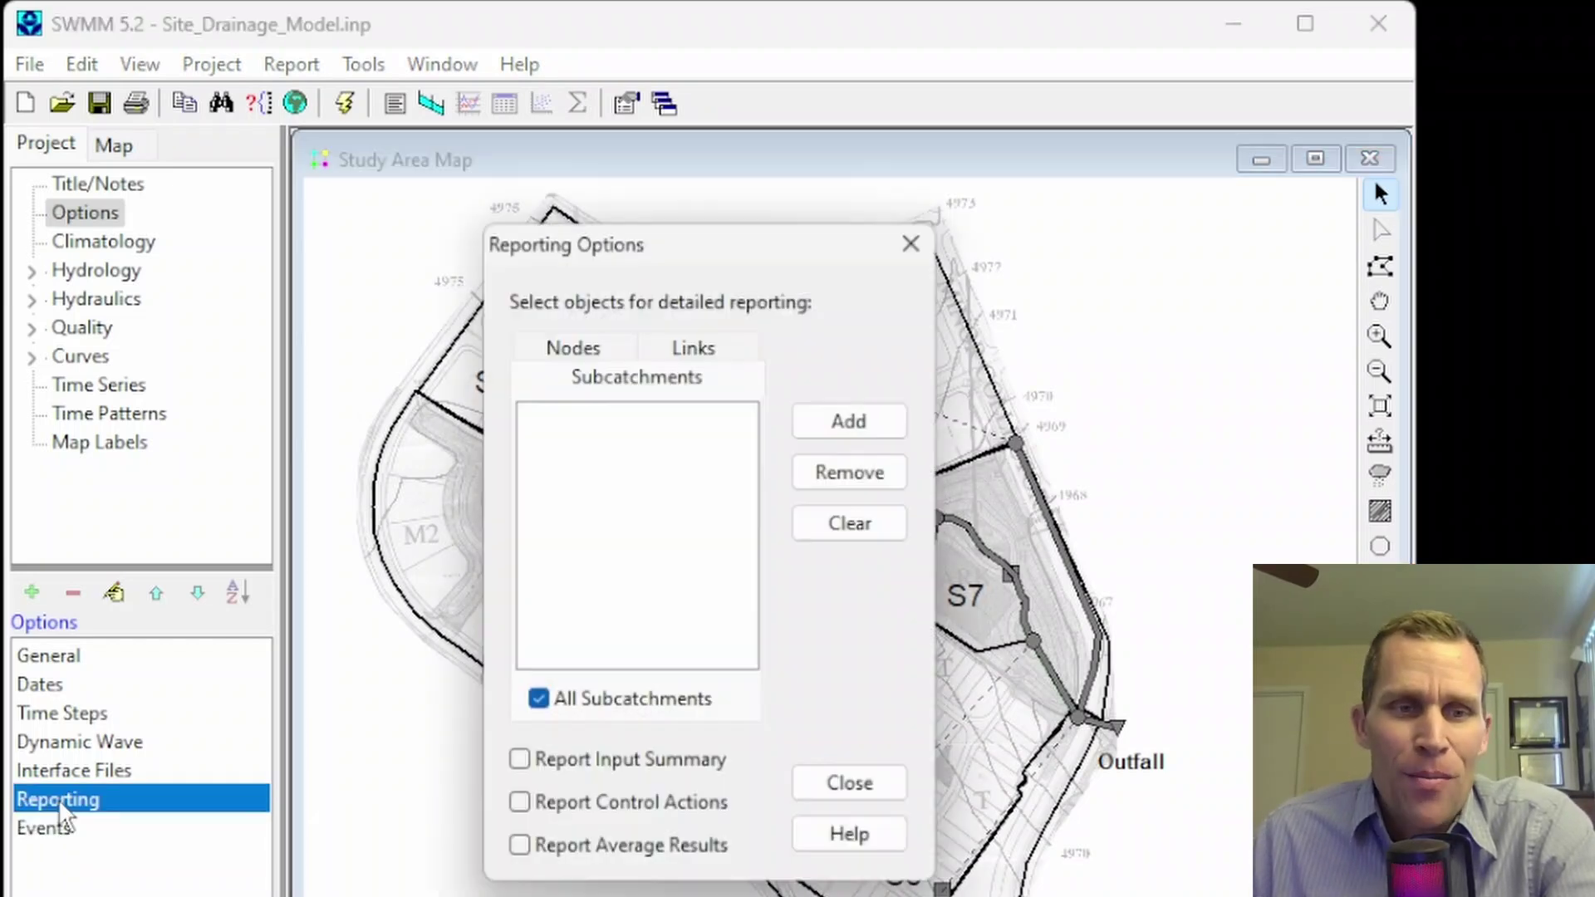
{"action": "left_click_drag", "start_coordinate": [695, 245], "coordinate": [550, 211]}
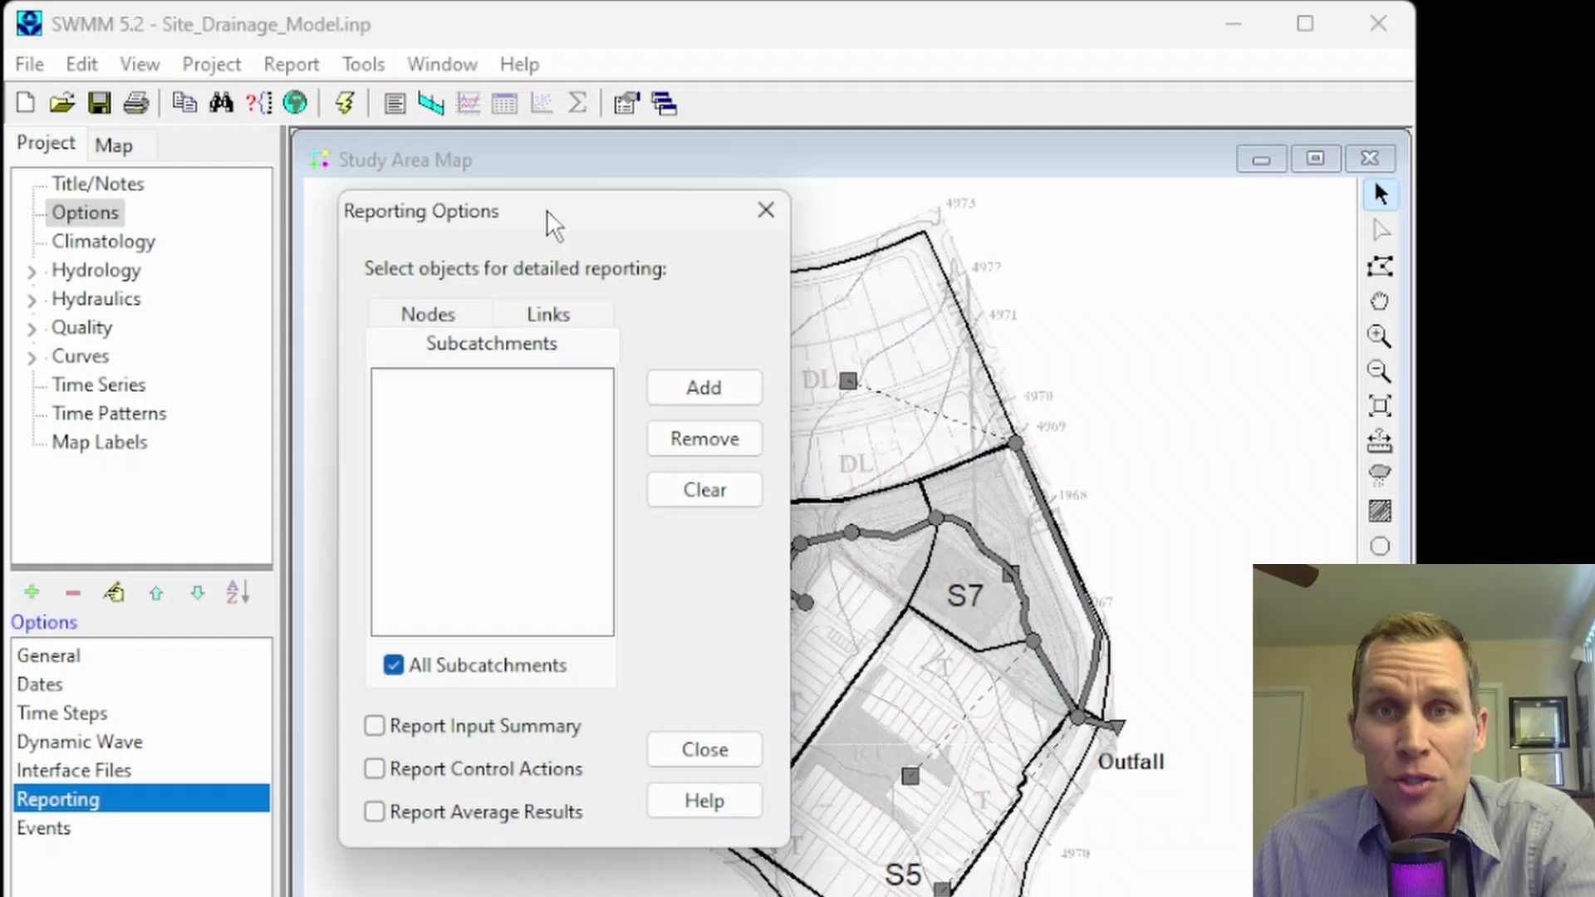
{"action": "left_click", "coordinate": [428, 316]}
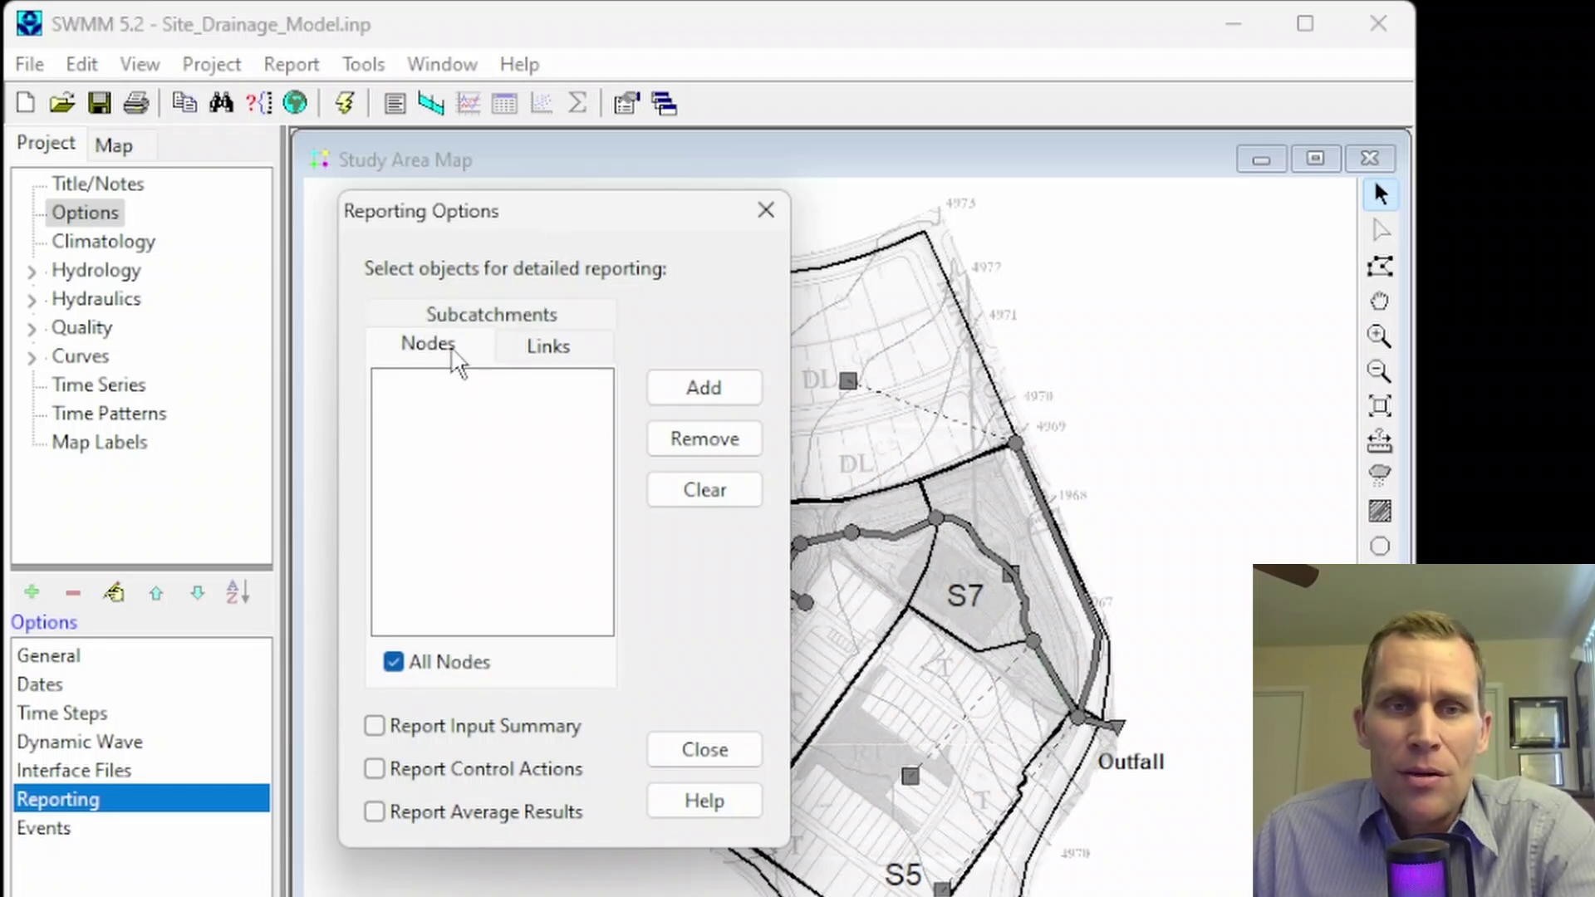
{"action": "left_click", "coordinate": [548, 349]}
{"action": "left_click", "coordinate": [497, 320]}
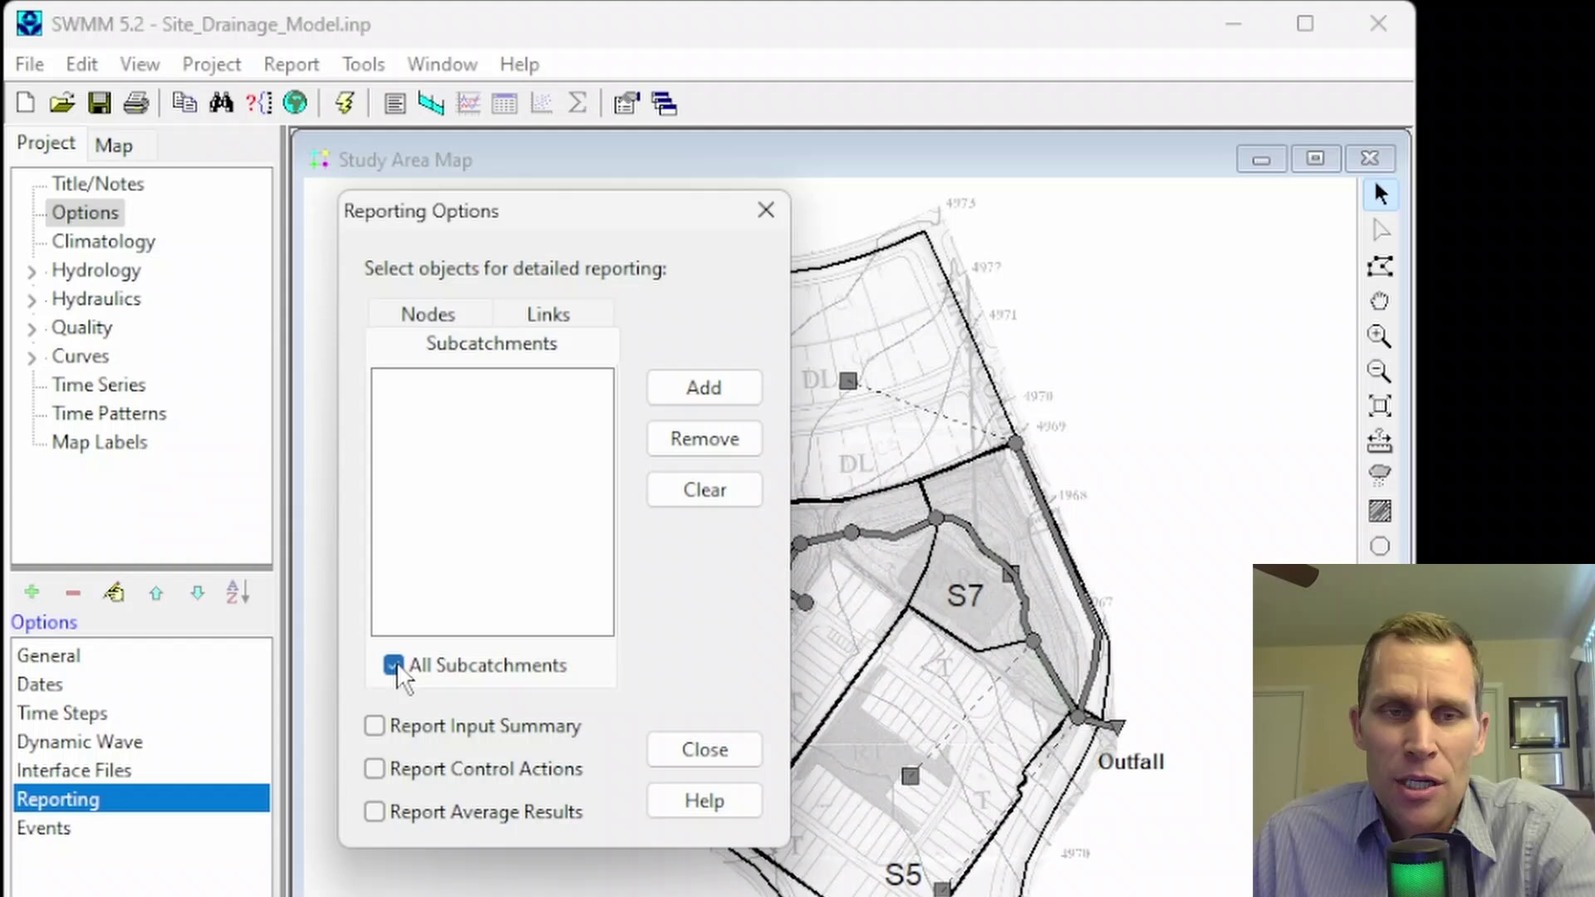
{"action": "left_click", "coordinate": [542, 320]}
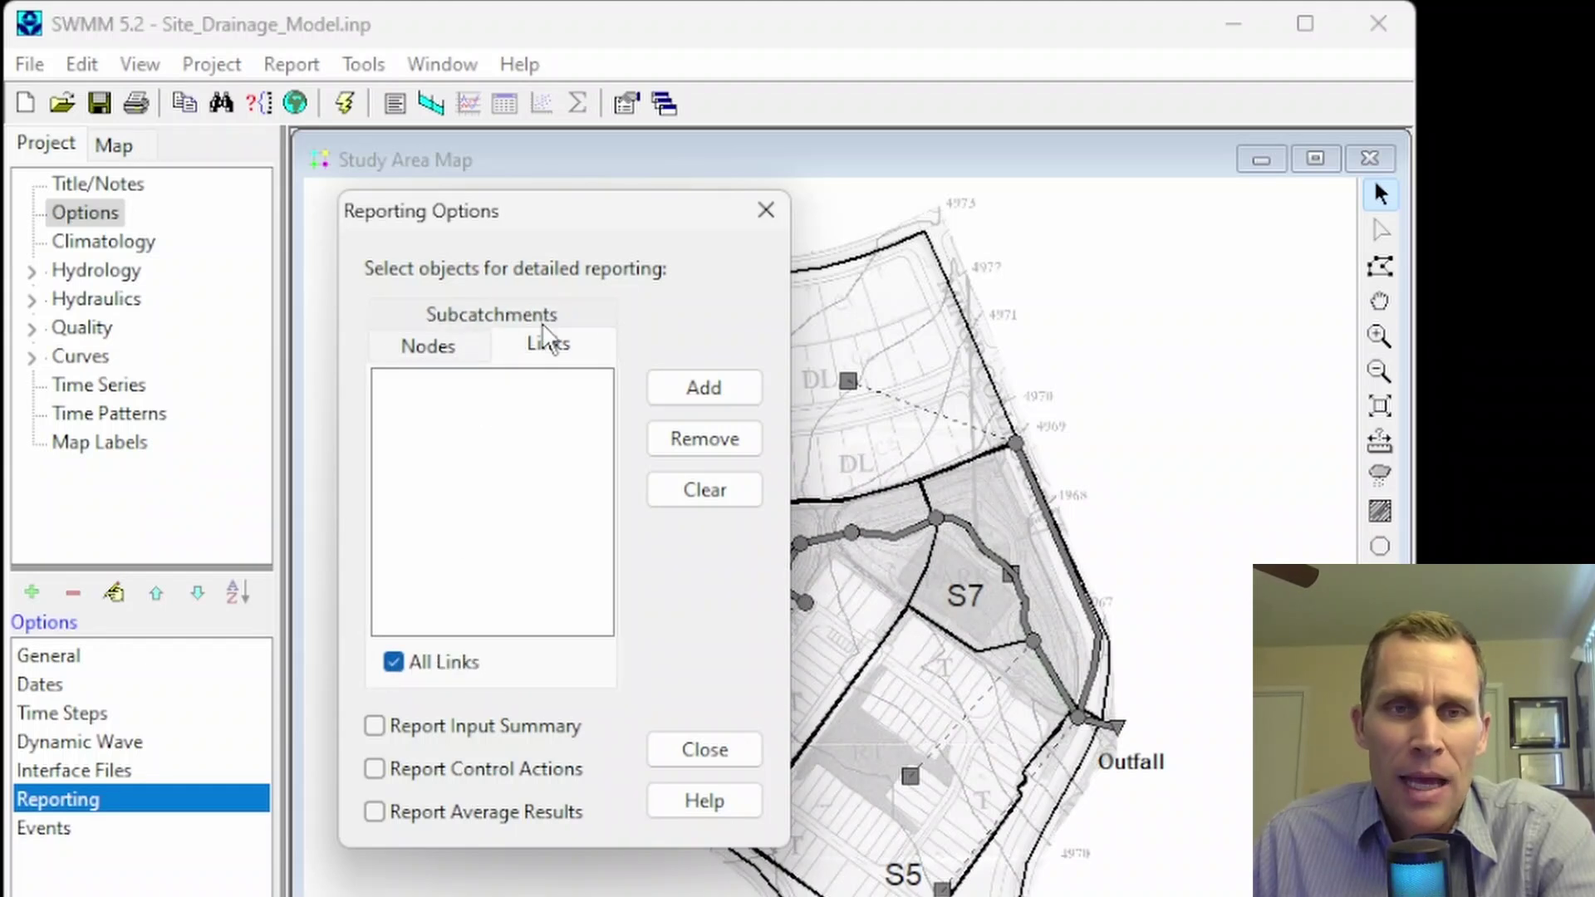
{"action": "left_click", "coordinate": [428, 341]}
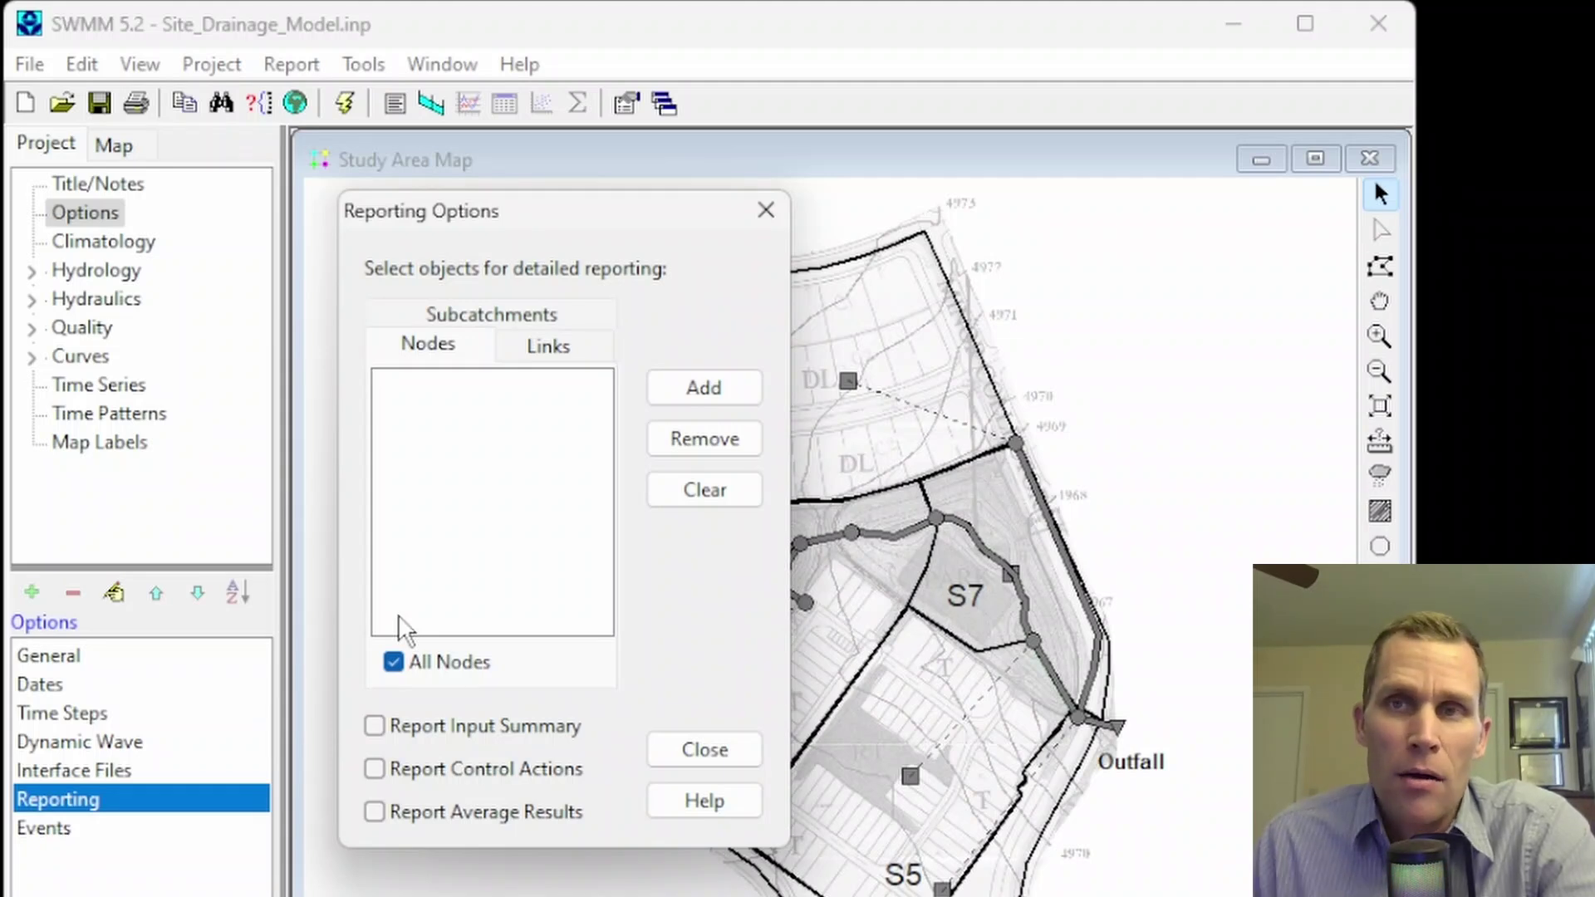
- Add junctions J3 (twice) and J5 from the map to the detailed-reporting node list
{"action": "left_click_drag", "start_coordinate": [607, 208], "coordinate": [1306, 109]}
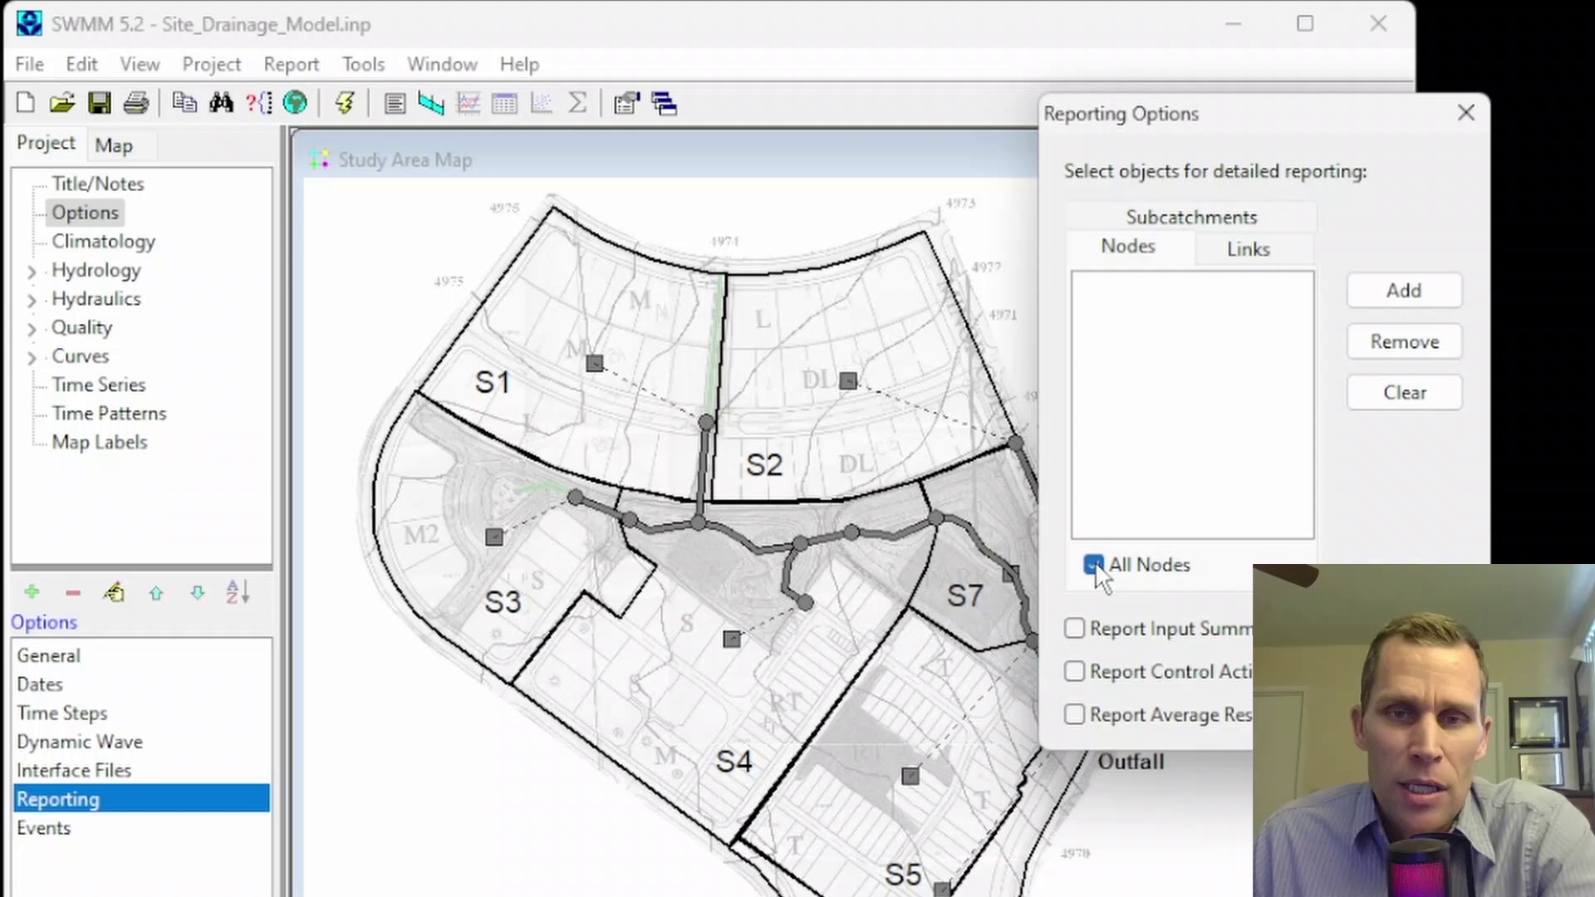
{"action": "left_click", "coordinate": [575, 498]}
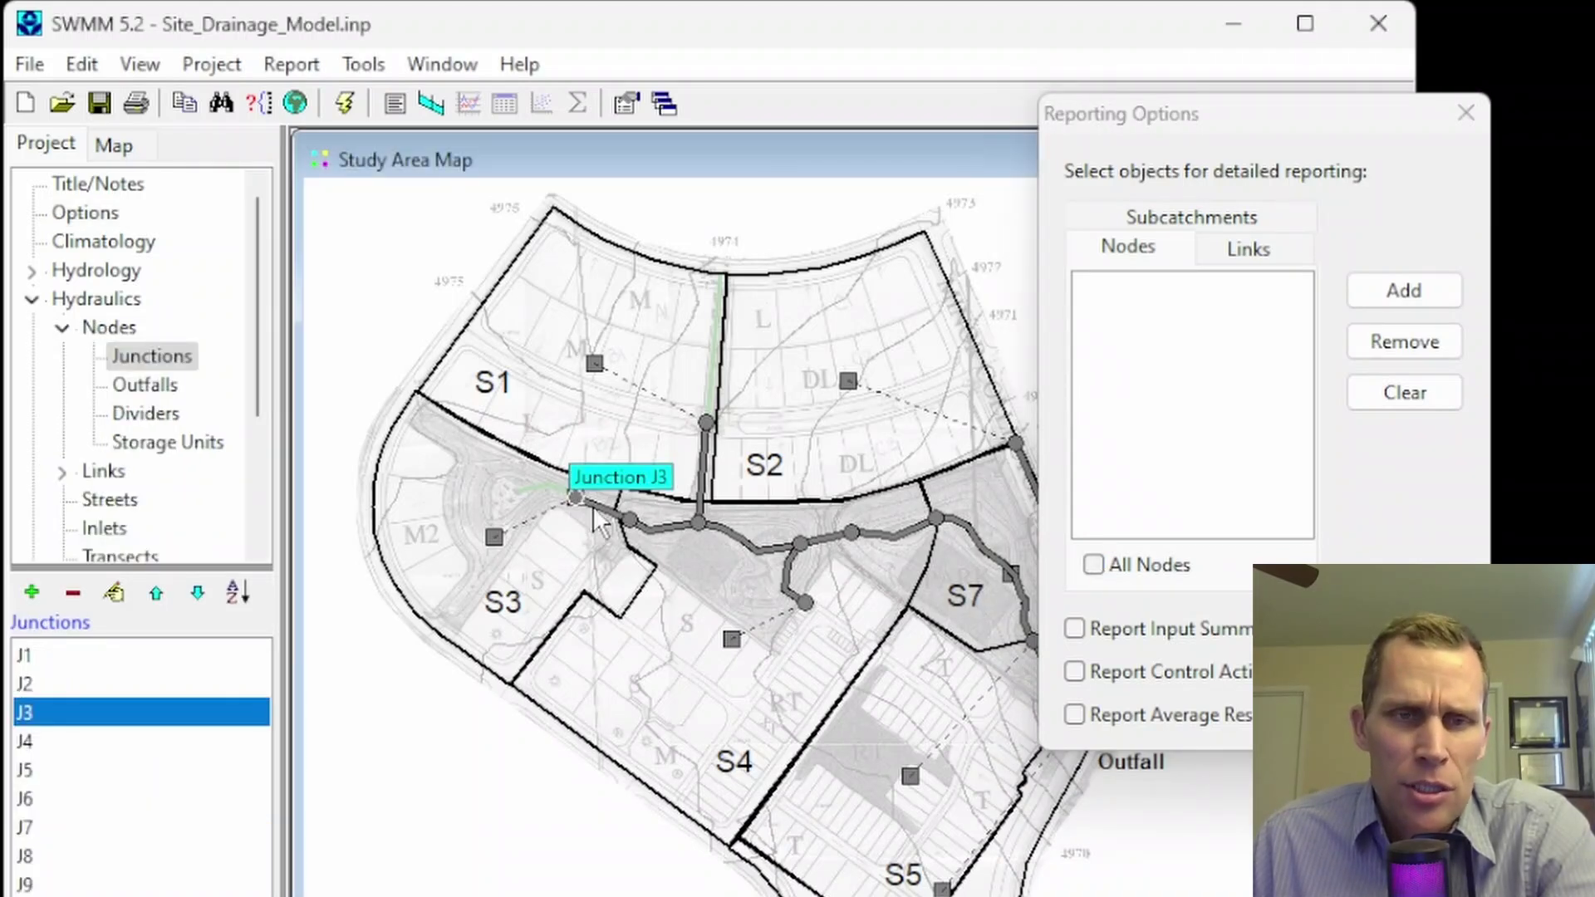
{"action": "left_click", "coordinate": [1405, 288]}
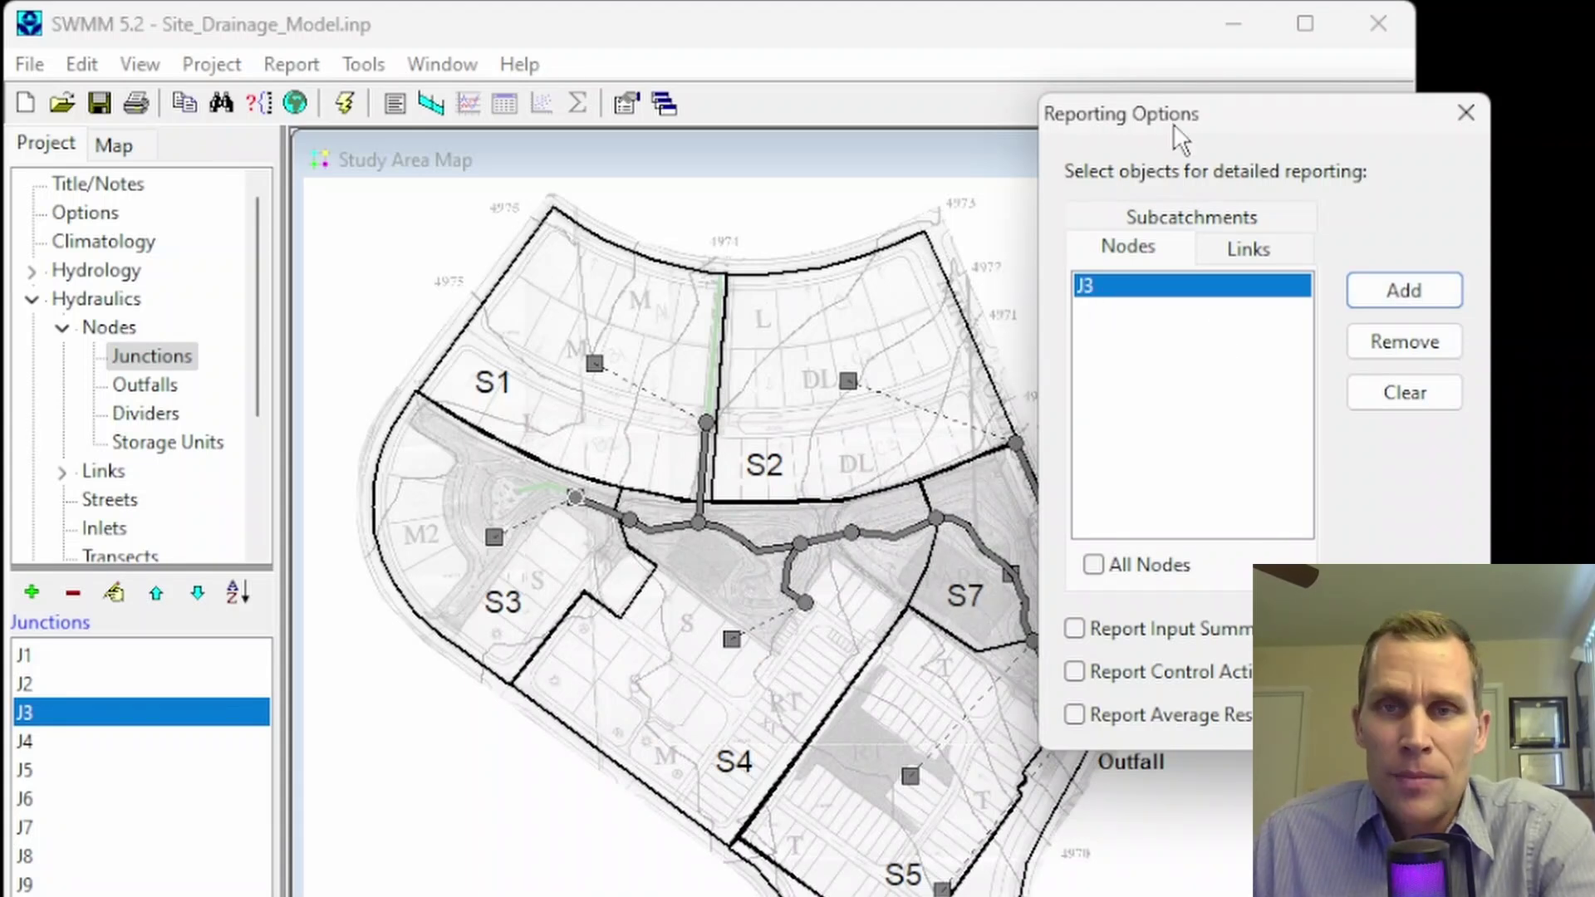
{"action": "left_click", "coordinate": [630, 522]}
{"action": "left_click", "coordinate": [1371, 295]}
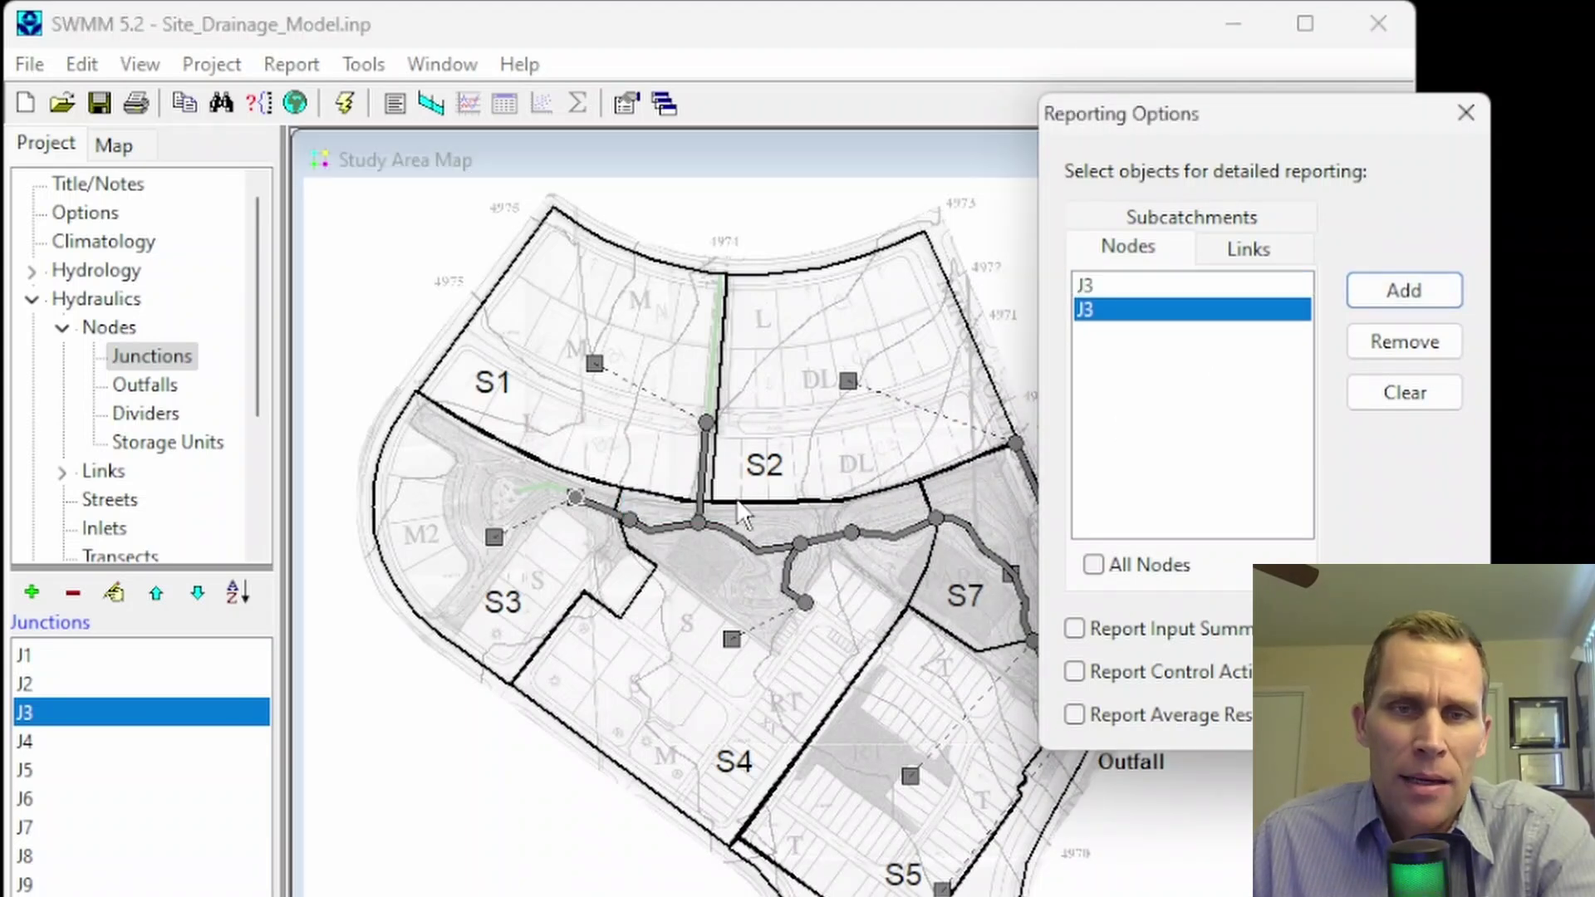
{"action": "left_click", "coordinate": [699, 520]}
{"action": "left_click", "coordinate": [1372, 295]}
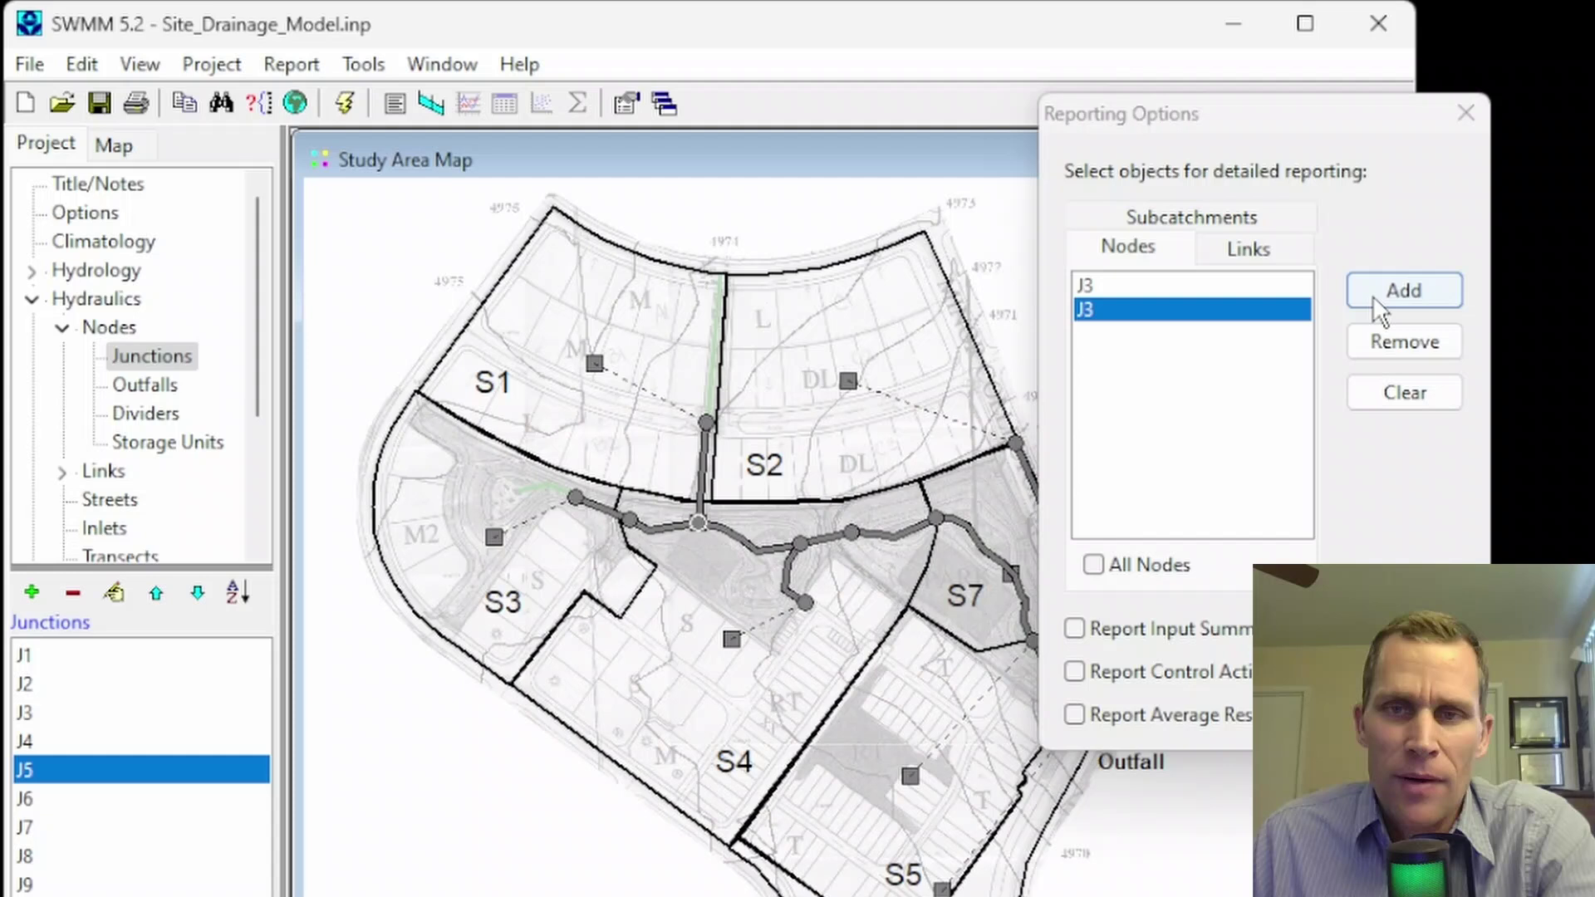
- Add J4, remove the duplicate J3 entry, then clear the whole node list
{"action": "left_click", "coordinate": [1095, 285]}
{"action": "left_click", "coordinate": [1095, 310]}
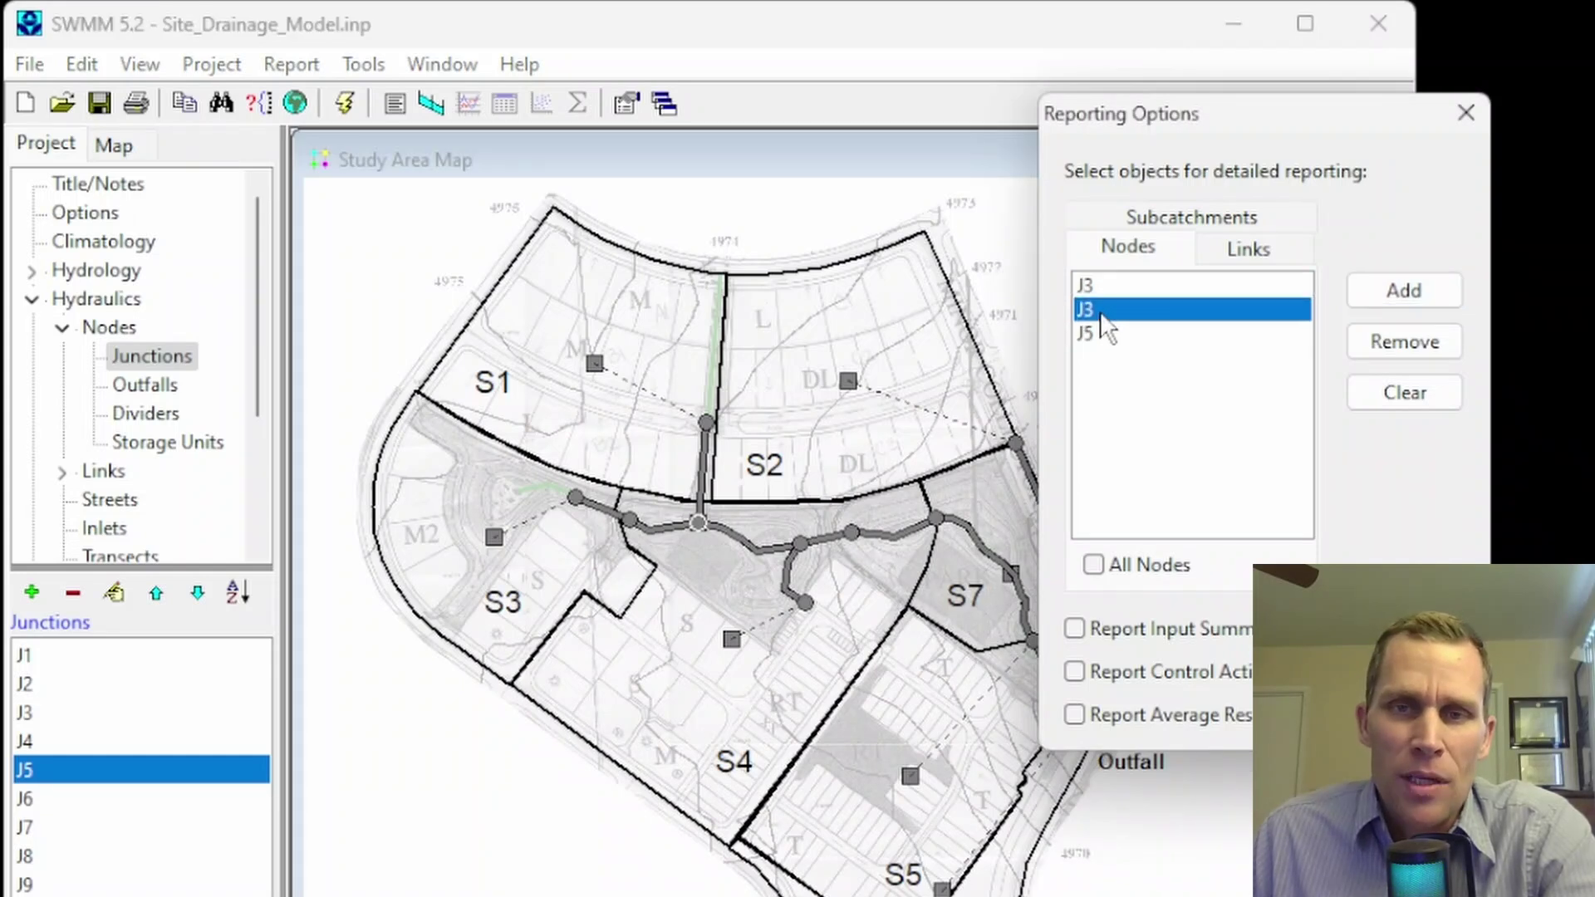
{"action": "left_click", "coordinate": [631, 519]}
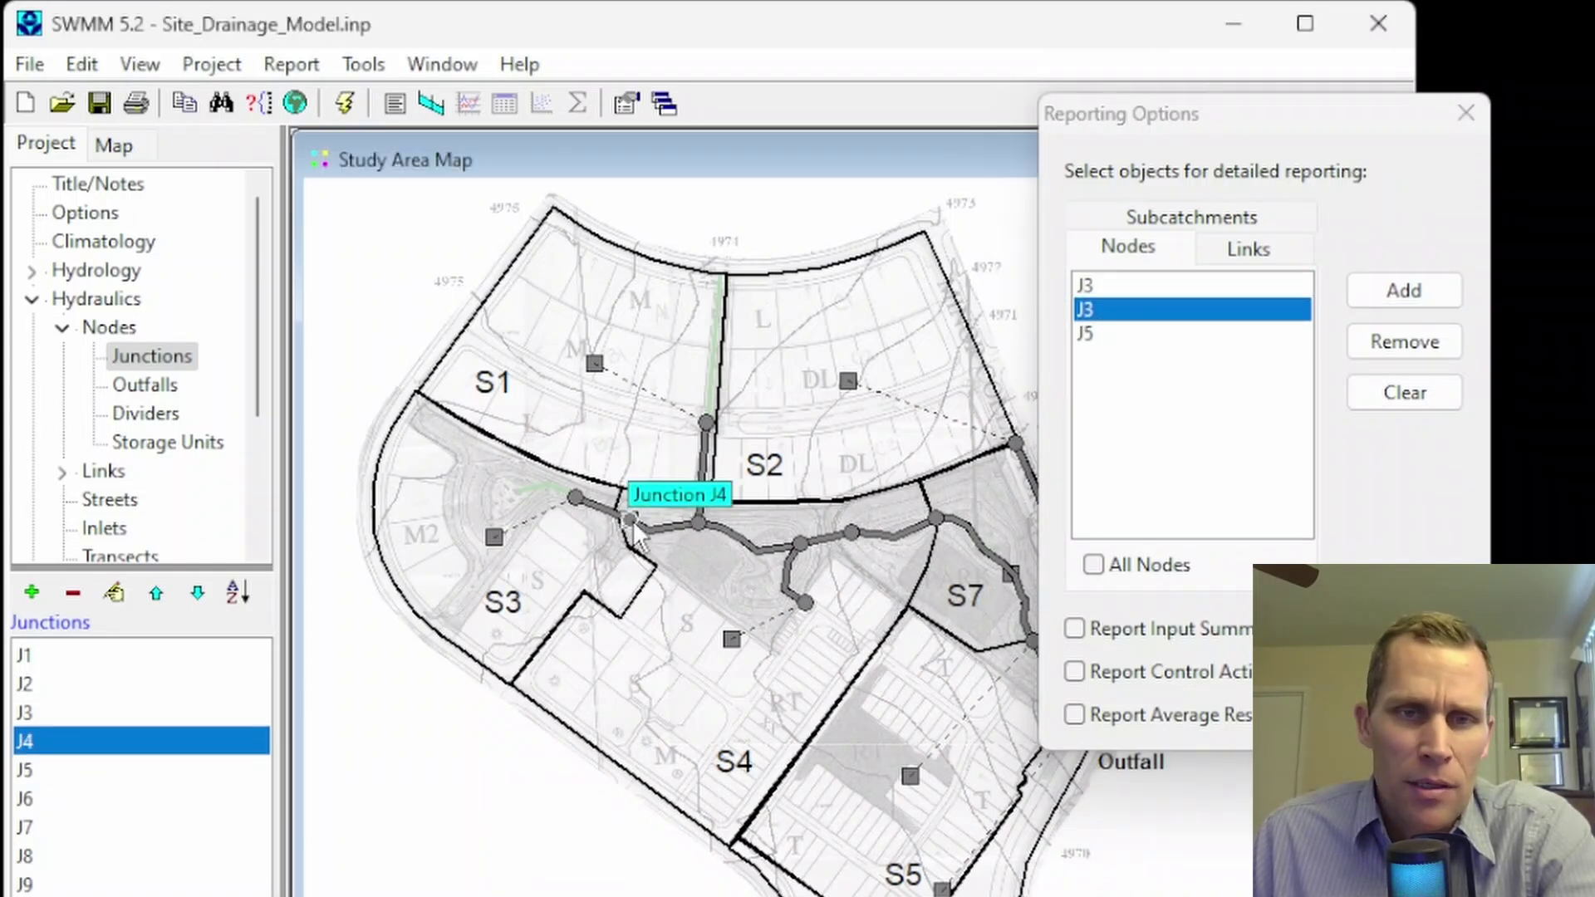
{"action": "left_click", "coordinate": [1399, 293]}
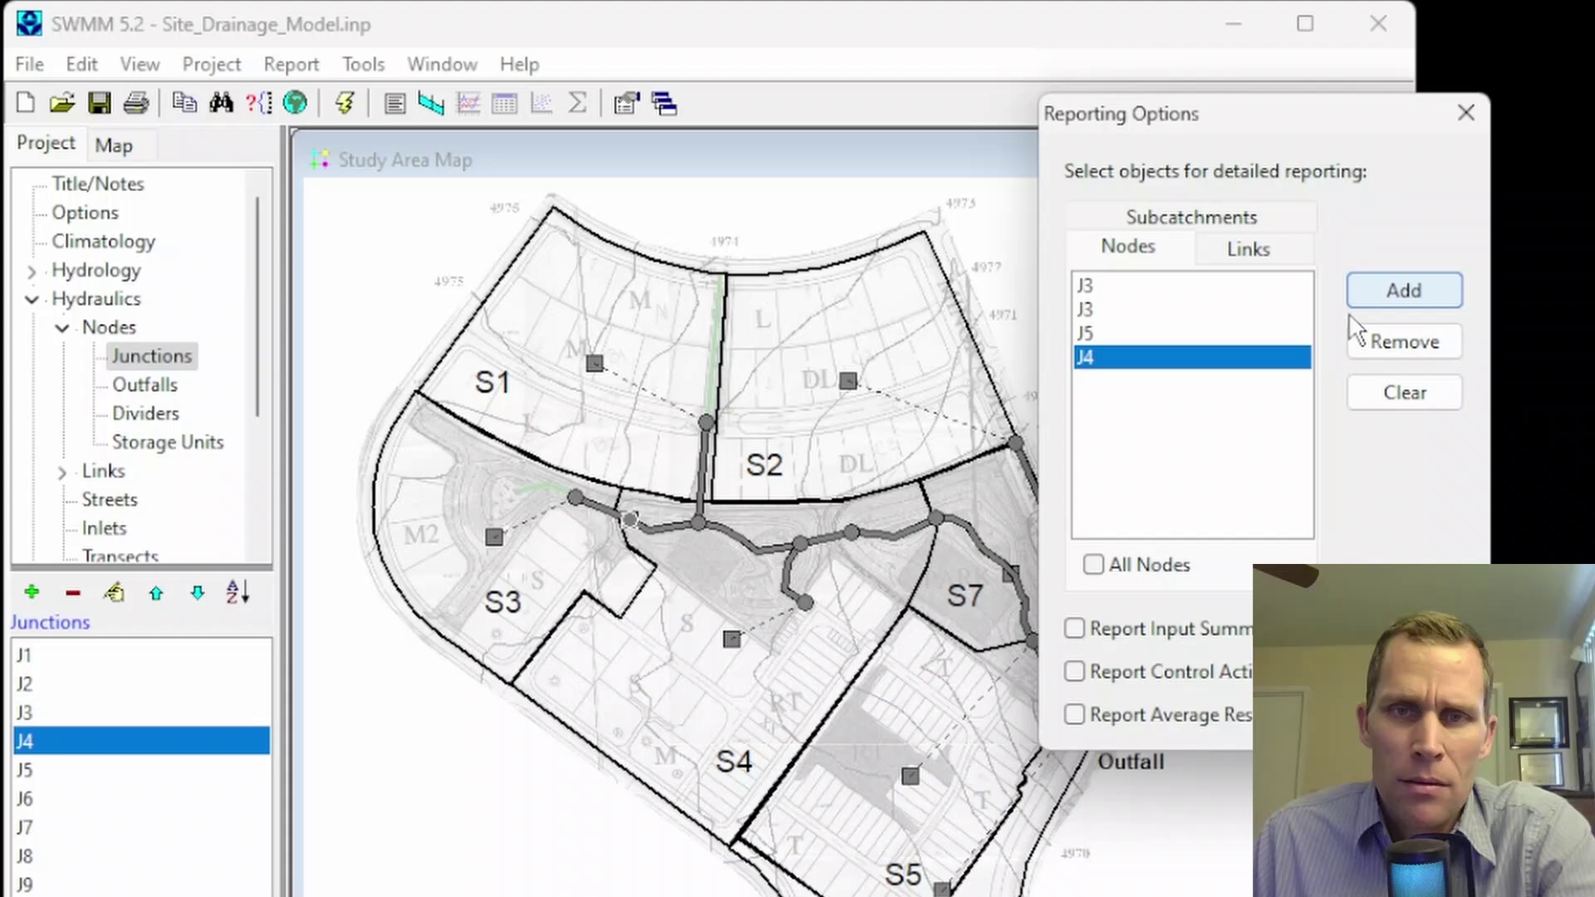
{"action": "left_click", "coordinate": [1090, 311]}
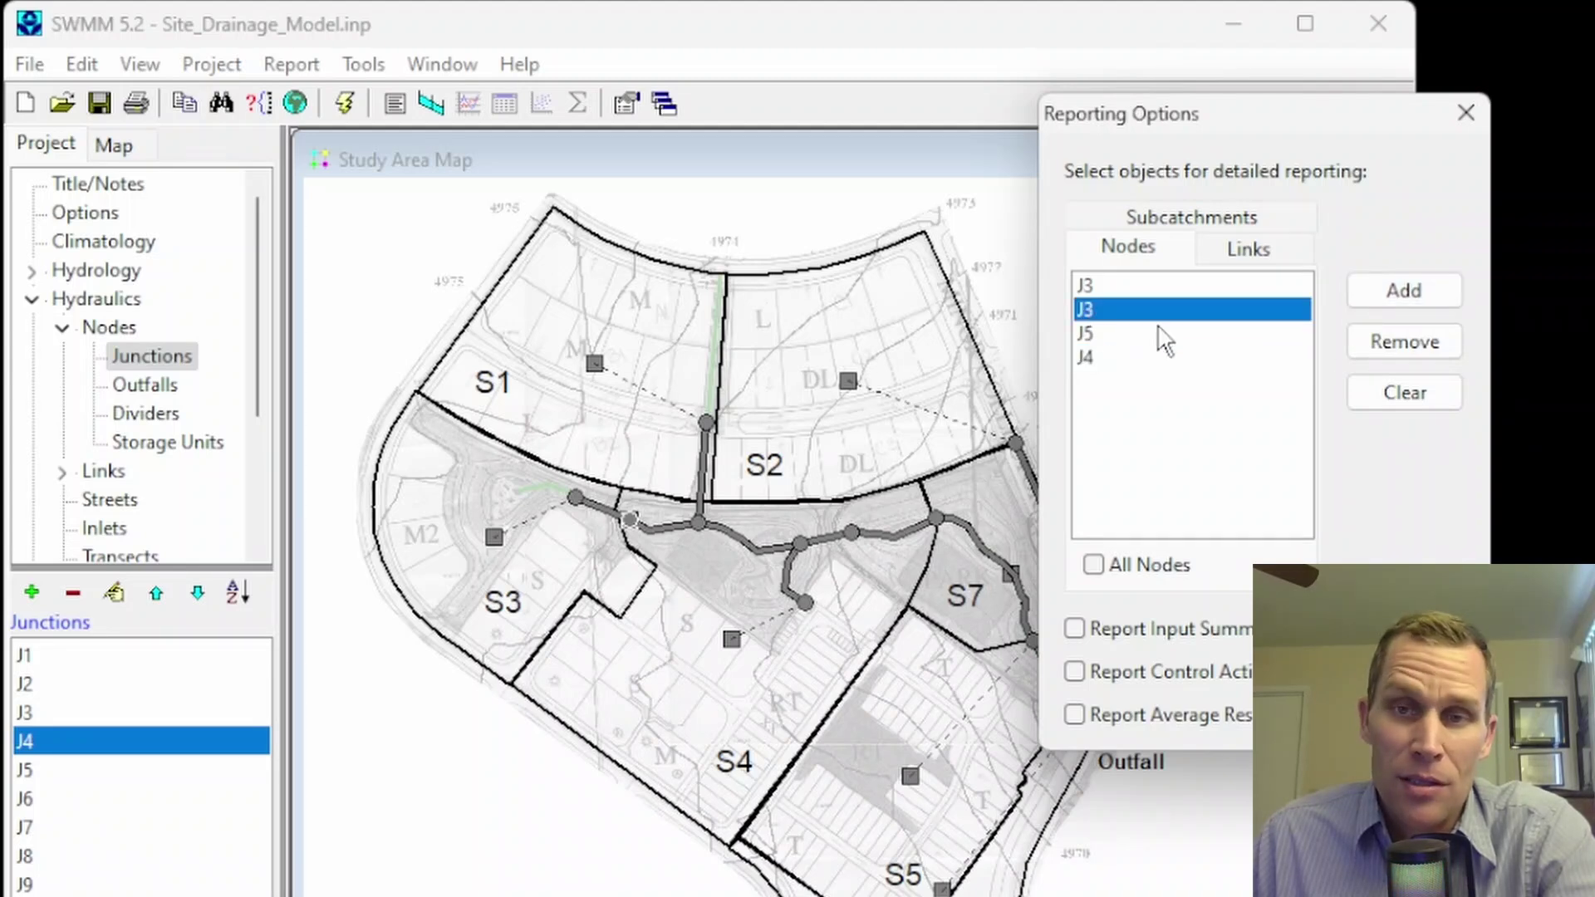
{"action": "left_click", "coordinate": [1388, 342]}
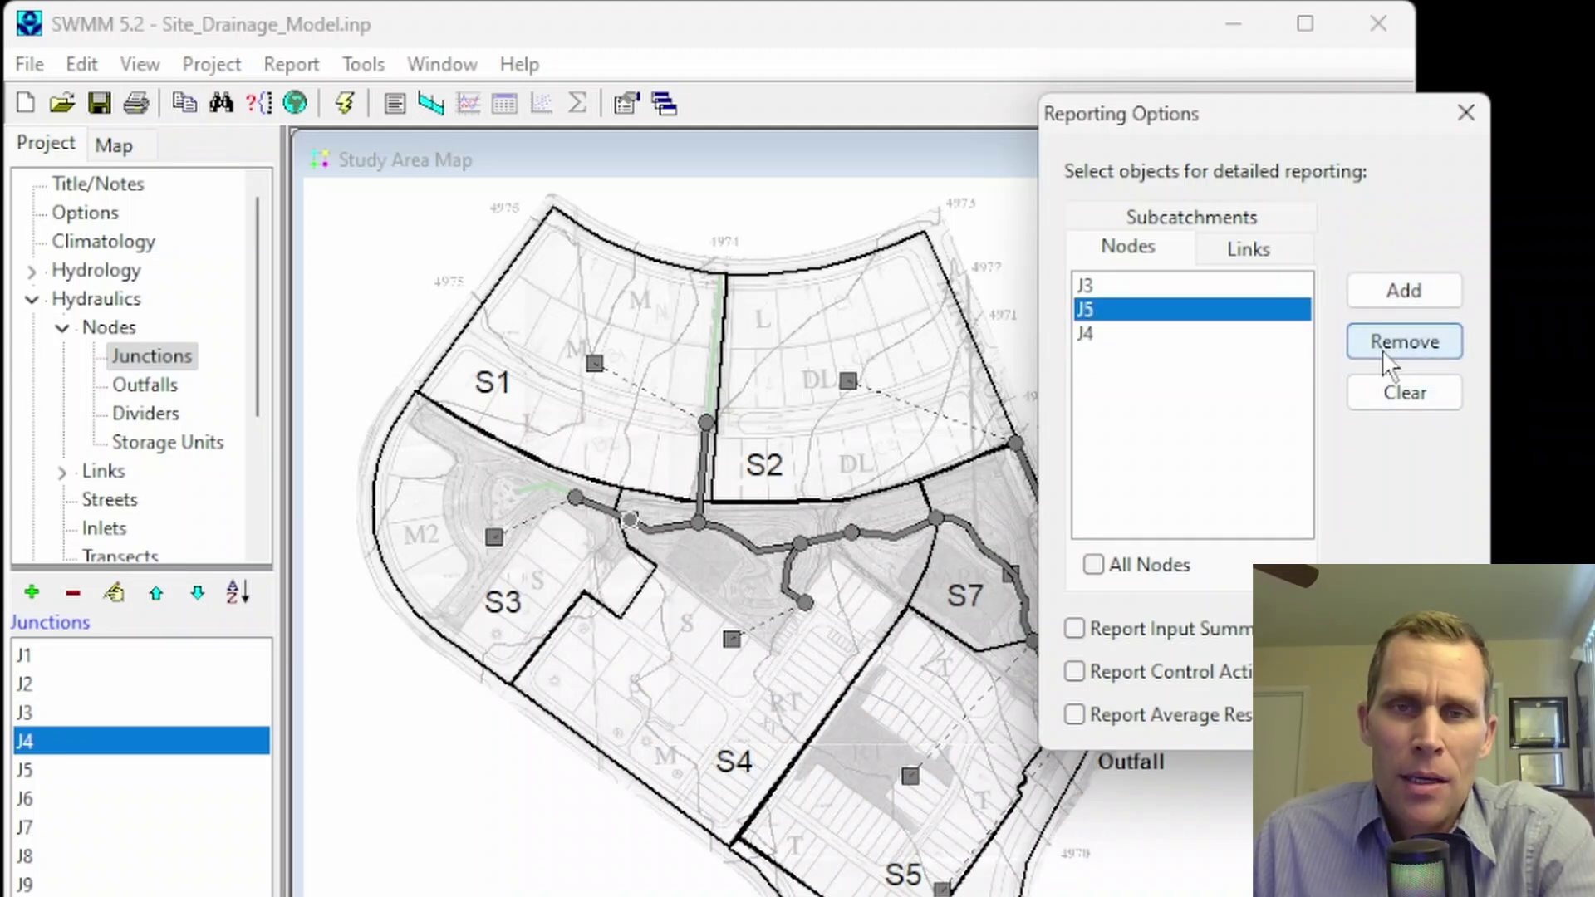
{"action": "left_click", "coordinate": [1394, 397]}
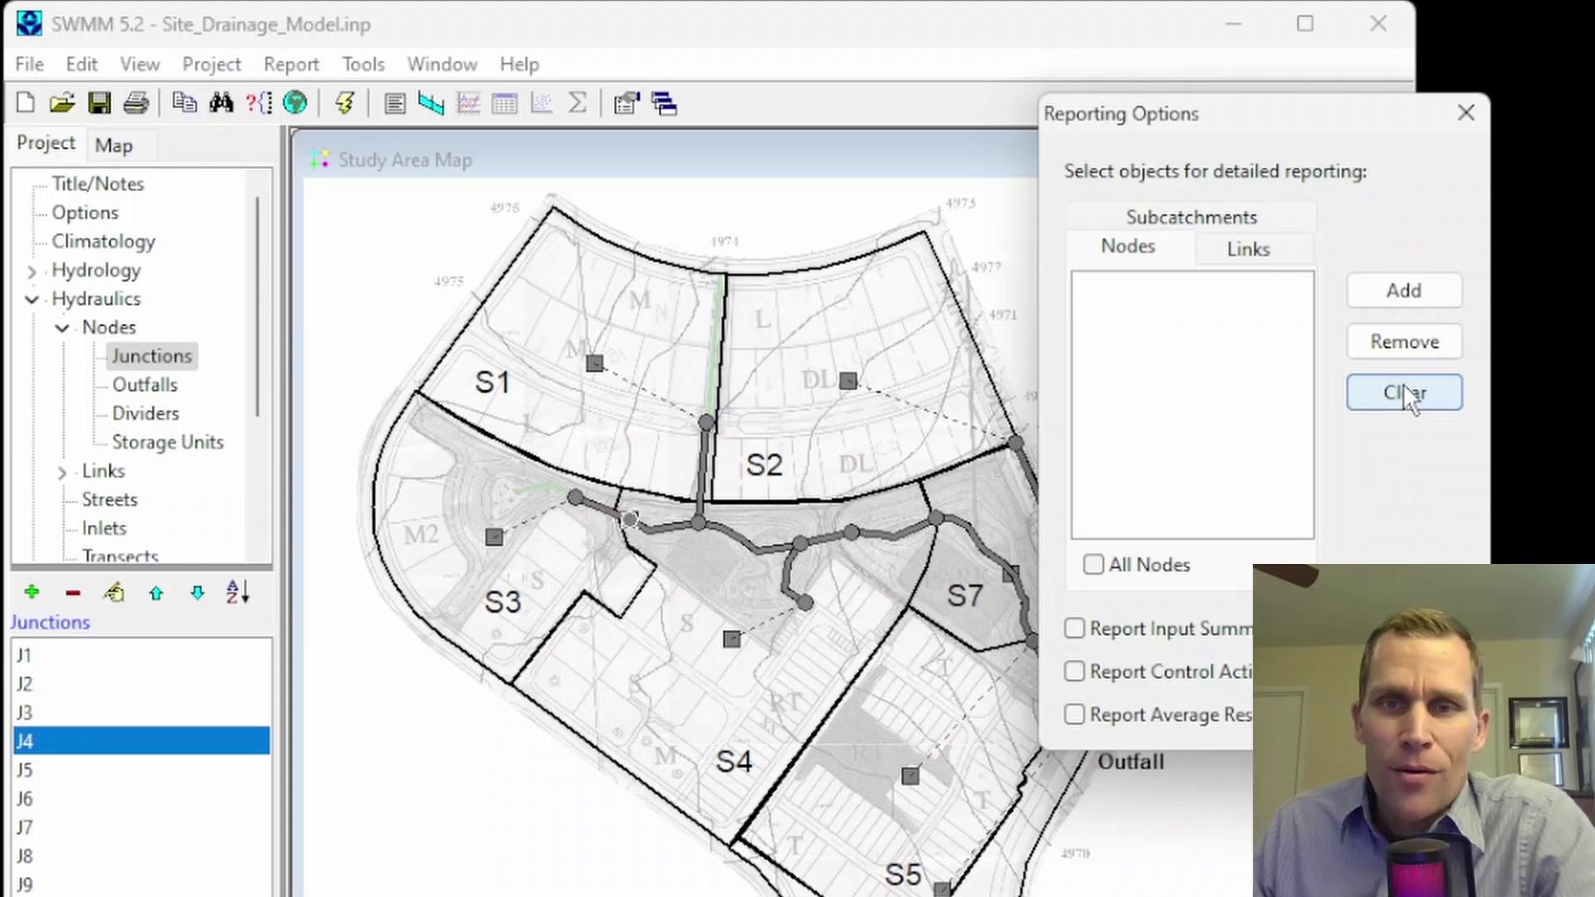
- Report all nodes, links and subcatchments in detail and include the input summary
{"action": "left_click", "coordinate": [1094, 565]}
{"action": "left_click", "coordinate": [1249, 249]}
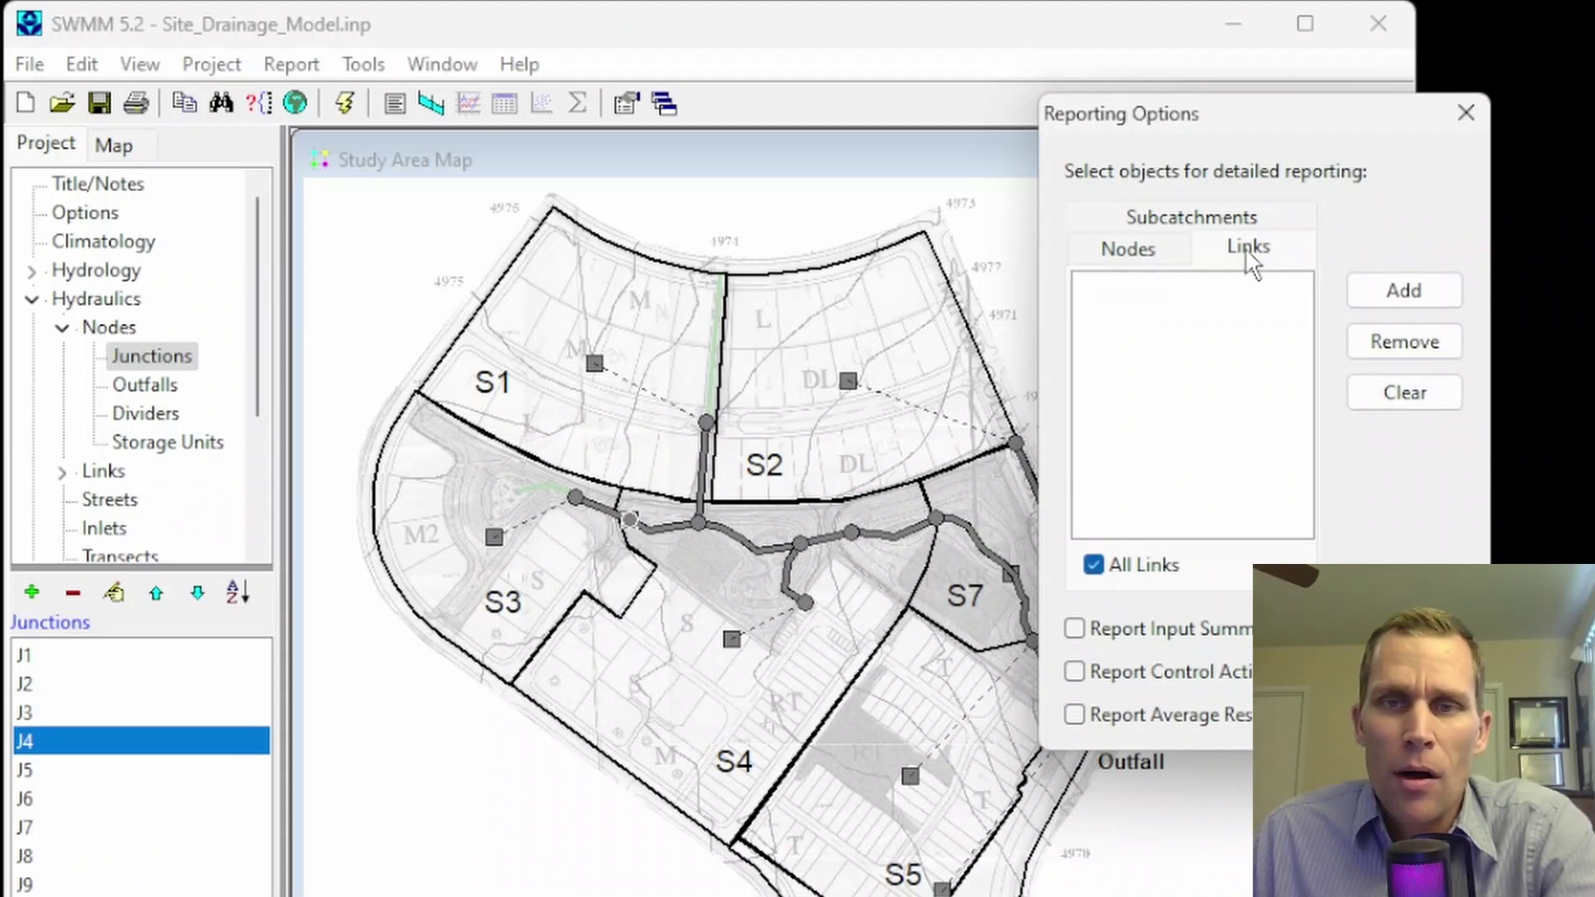
{"action": "left_click", "coordinate": [1199, 215]}
{"action": "left_click", "coordinate": [1195, 226]}
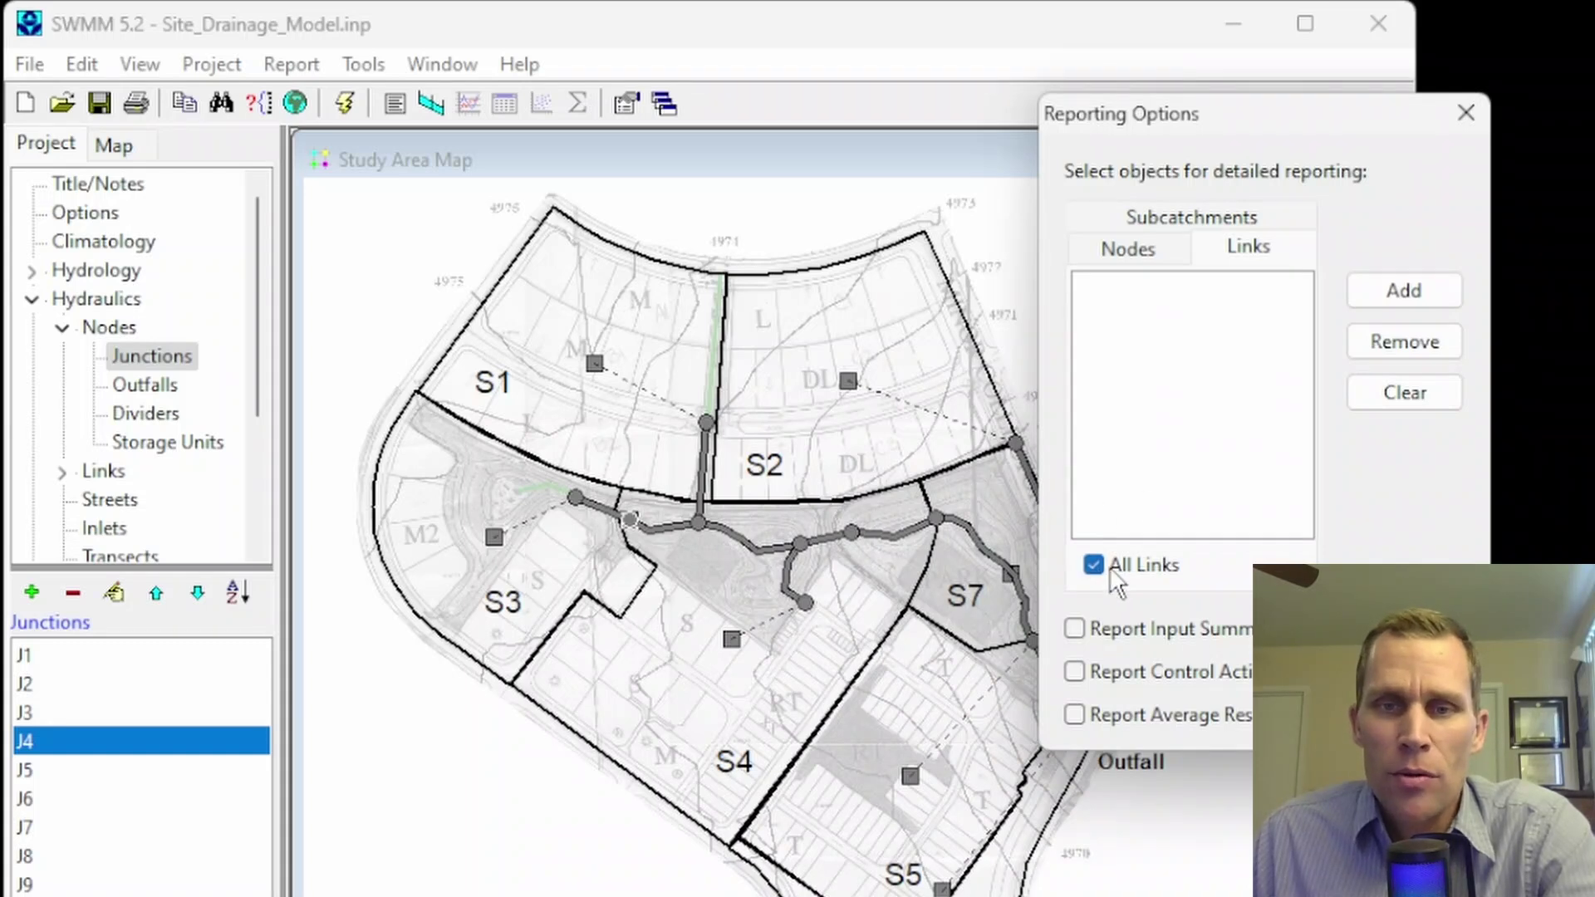
{"action": "left_click", "coordinate": [1158, 249]}
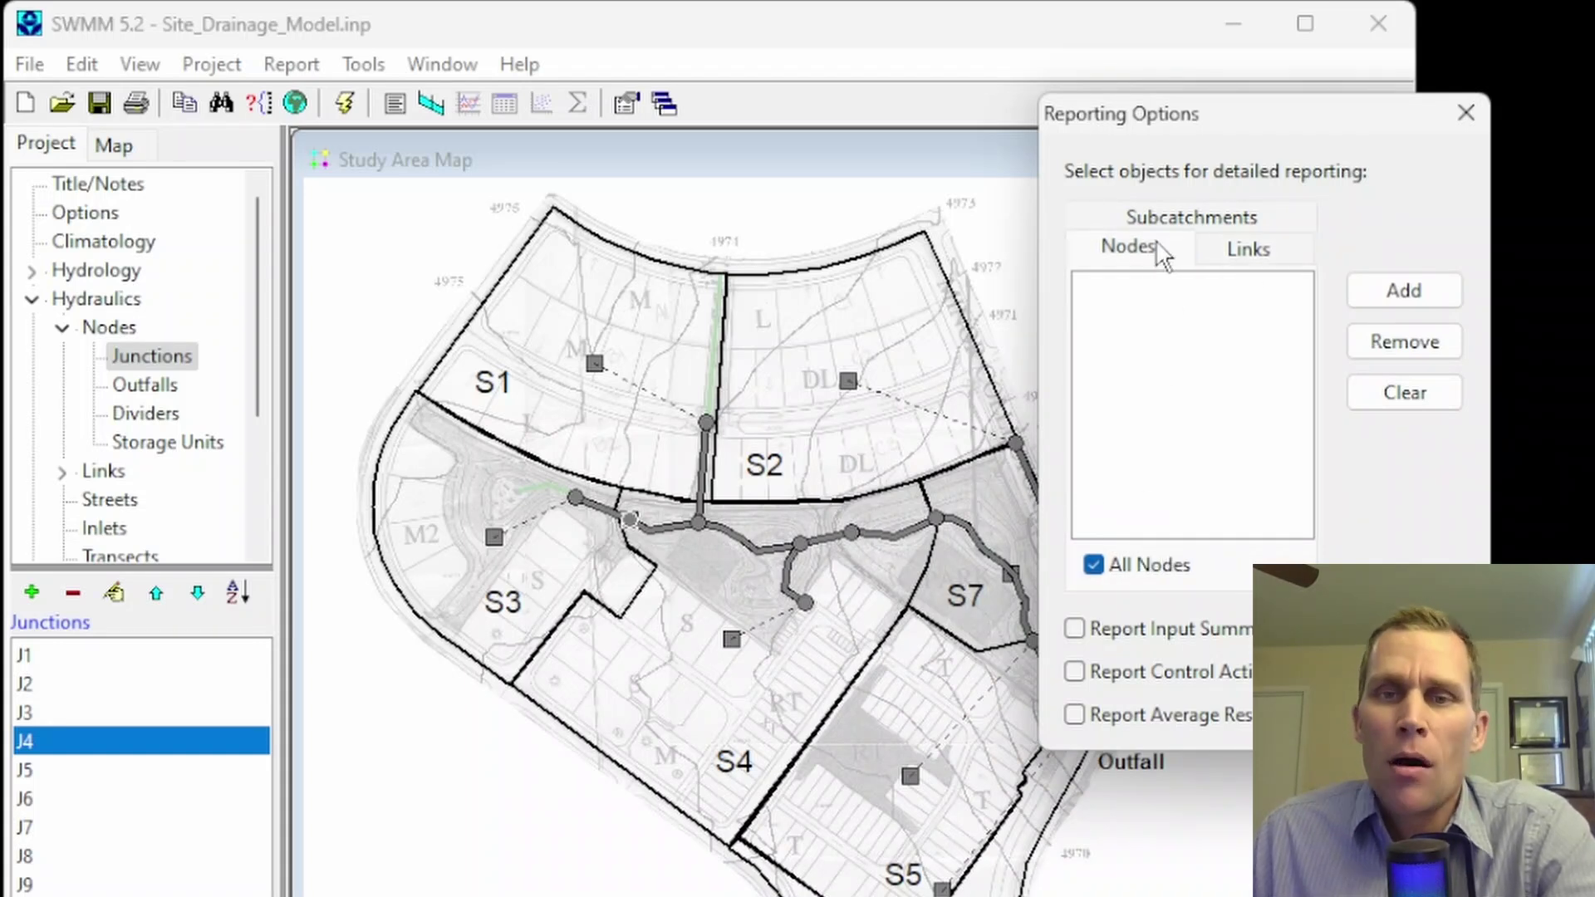
{"action": "left_click", "coordinate": [1173, 217]}
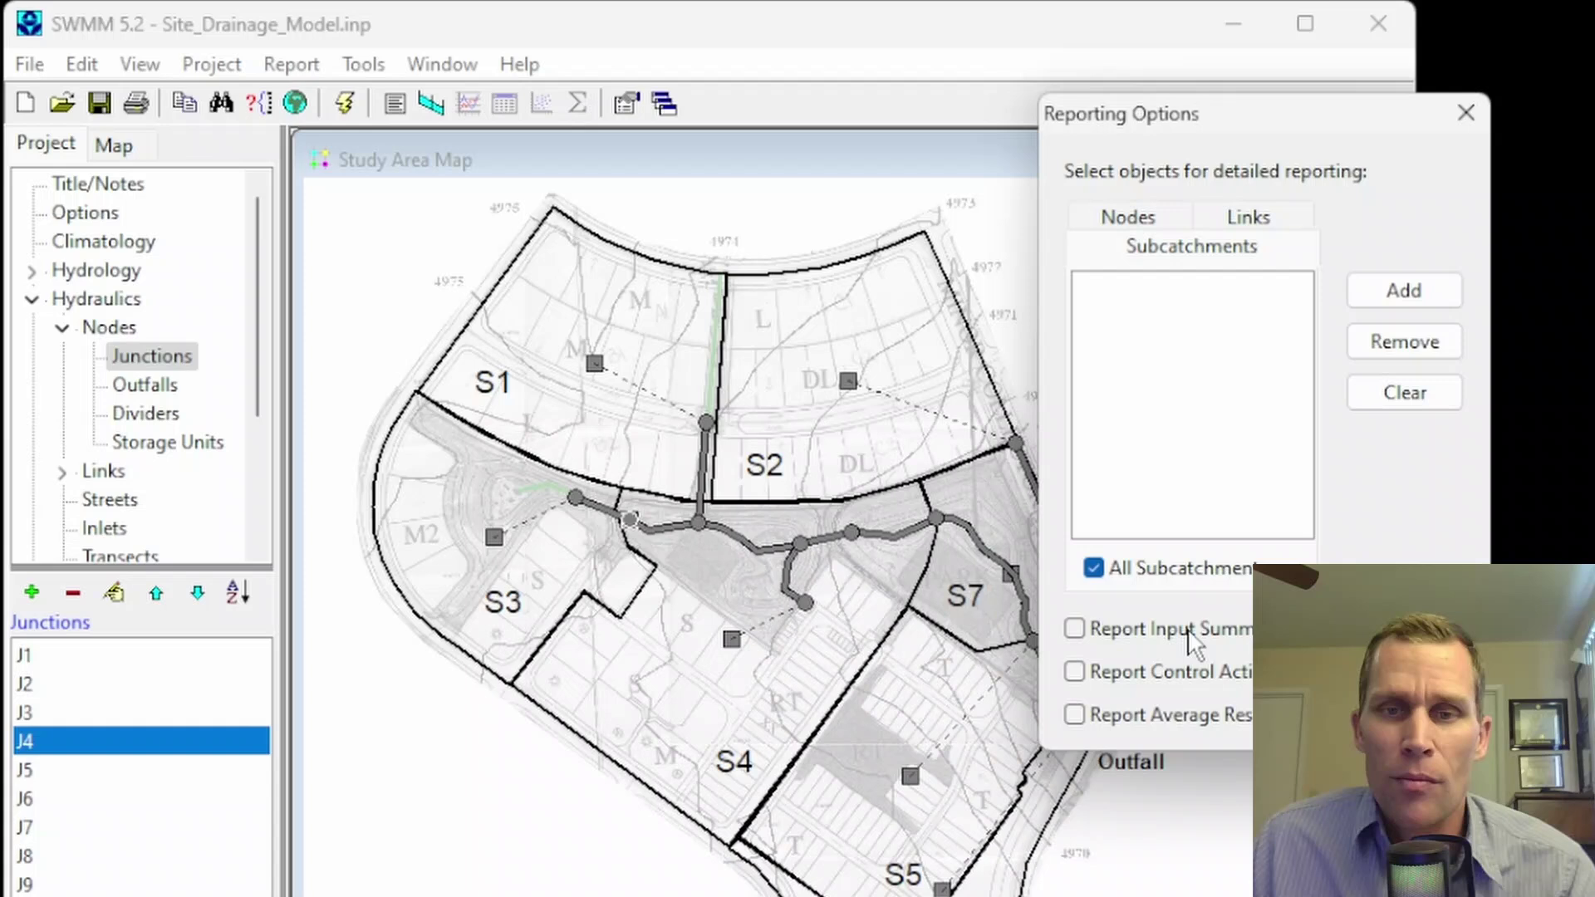
{"action": "left_click_drag", "start_coordinate": [1285, 119], "coordinate": [542, 116]}
{"action": "left_click", "coordinate": [331, 624]}
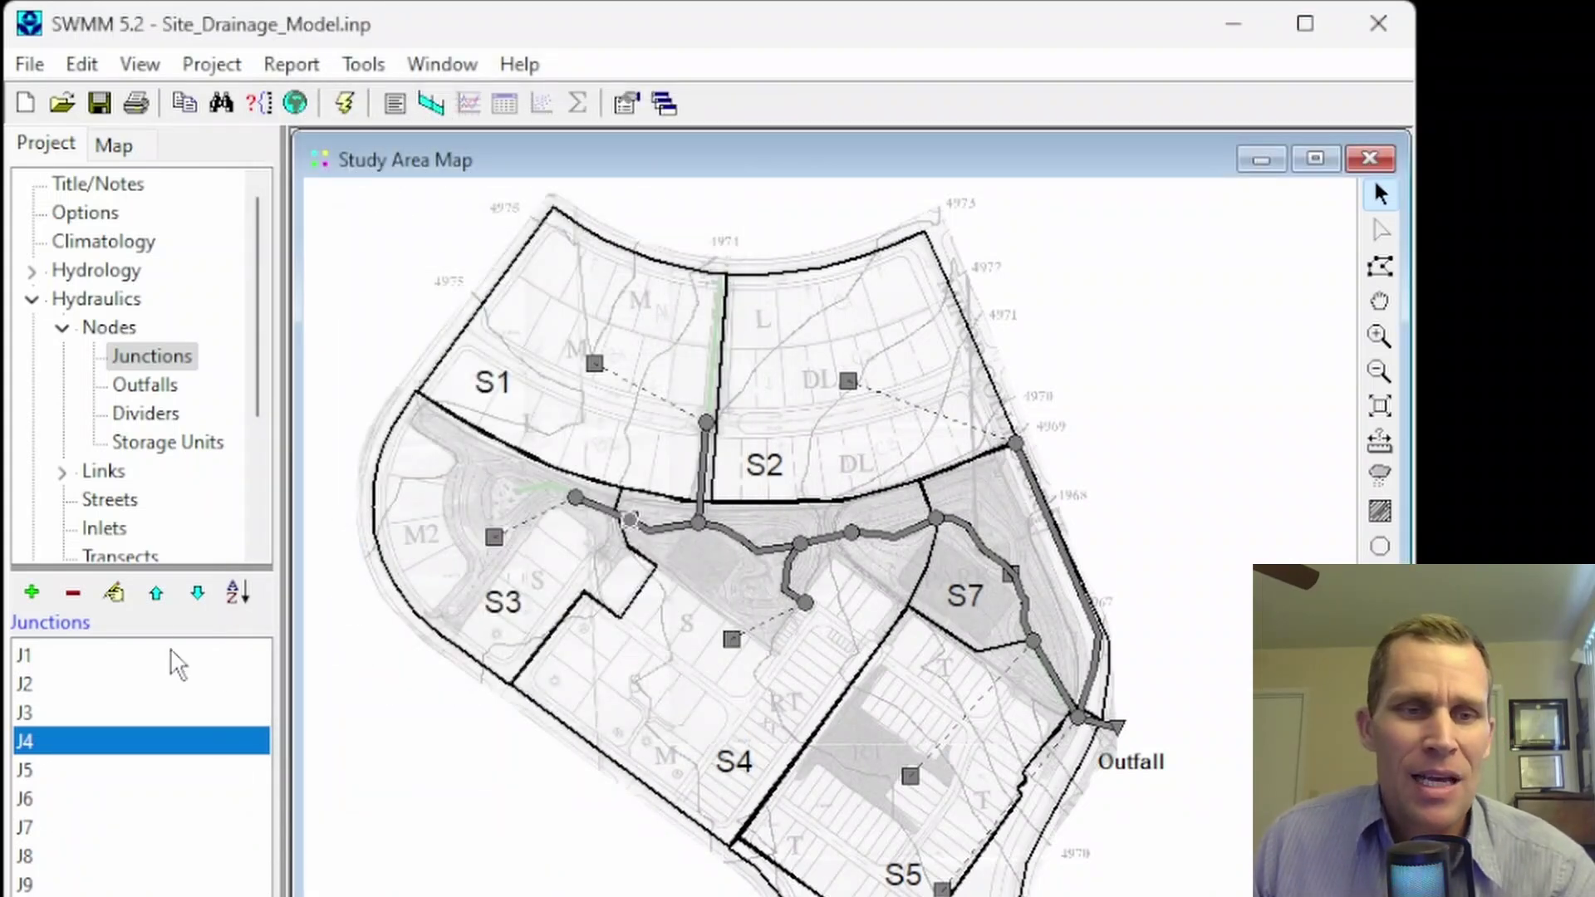
- In the Events editor, set an event from 06/30/2016 00:00 to 06:00 and replace it
{"action": "left_click", "coordinate": [89, 213]}
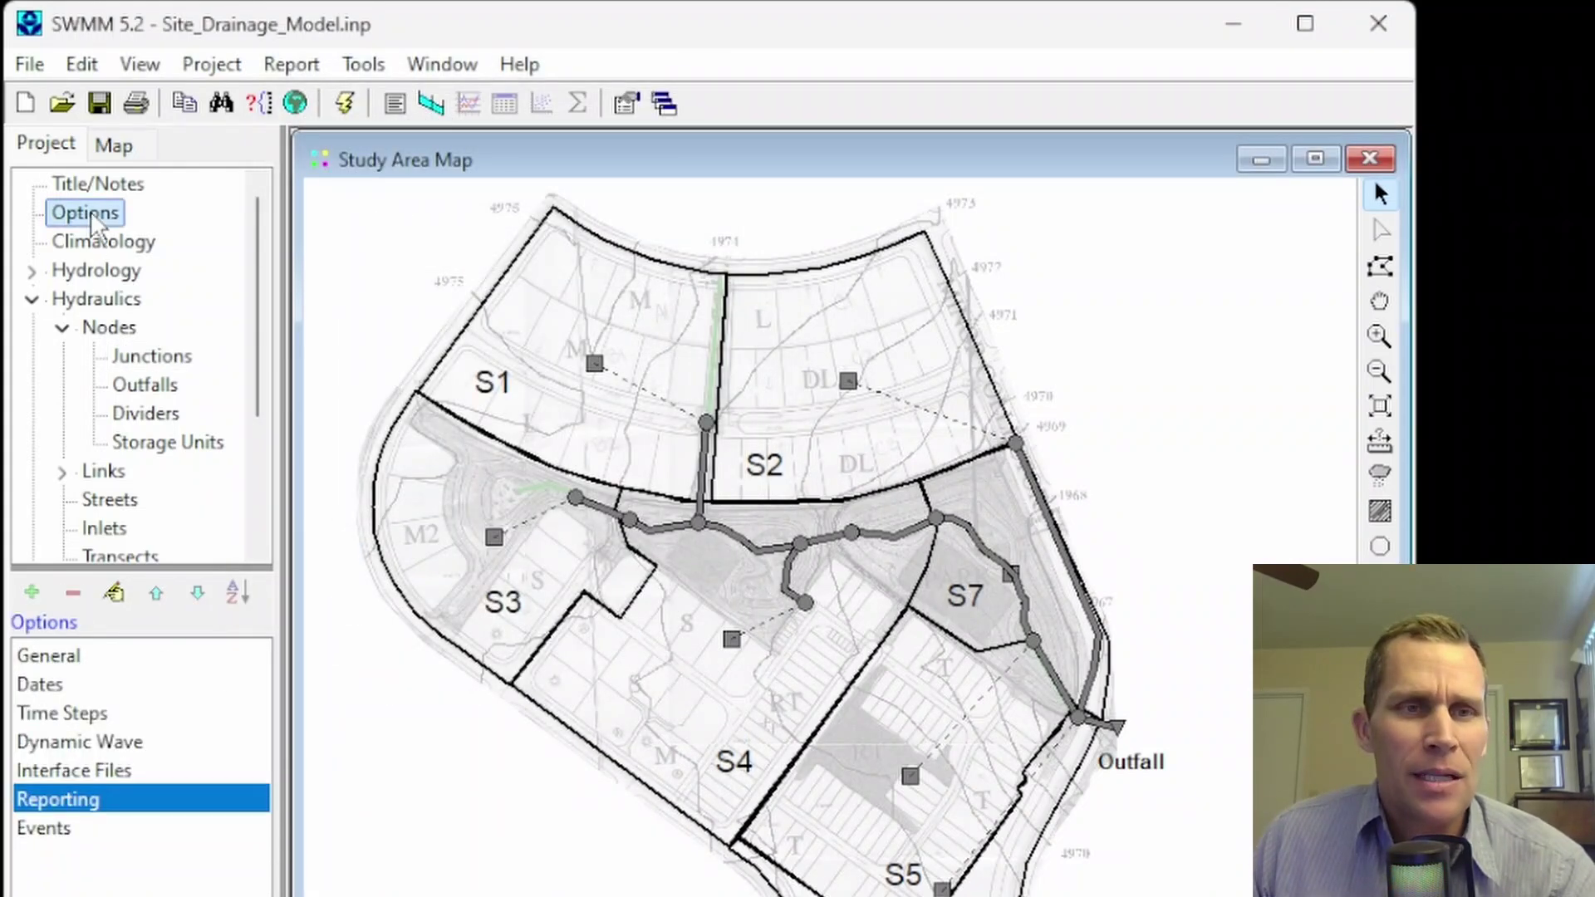
{"action": "double_click", "coordinate": [49, 835]}
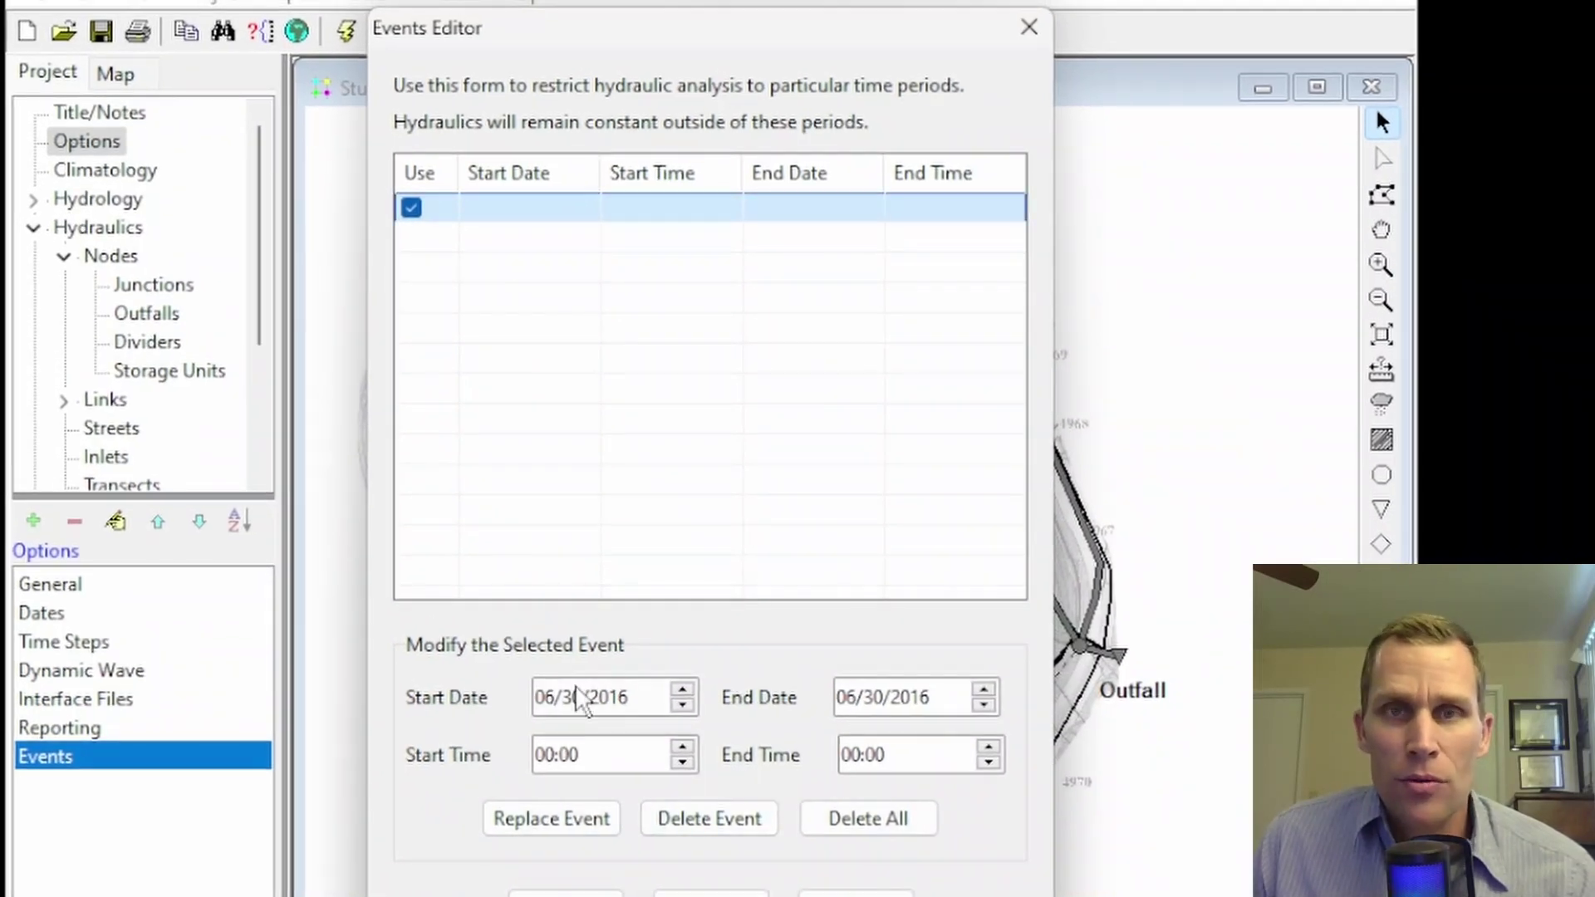
{"action": "left_click", "coordinate": [568, 698]}
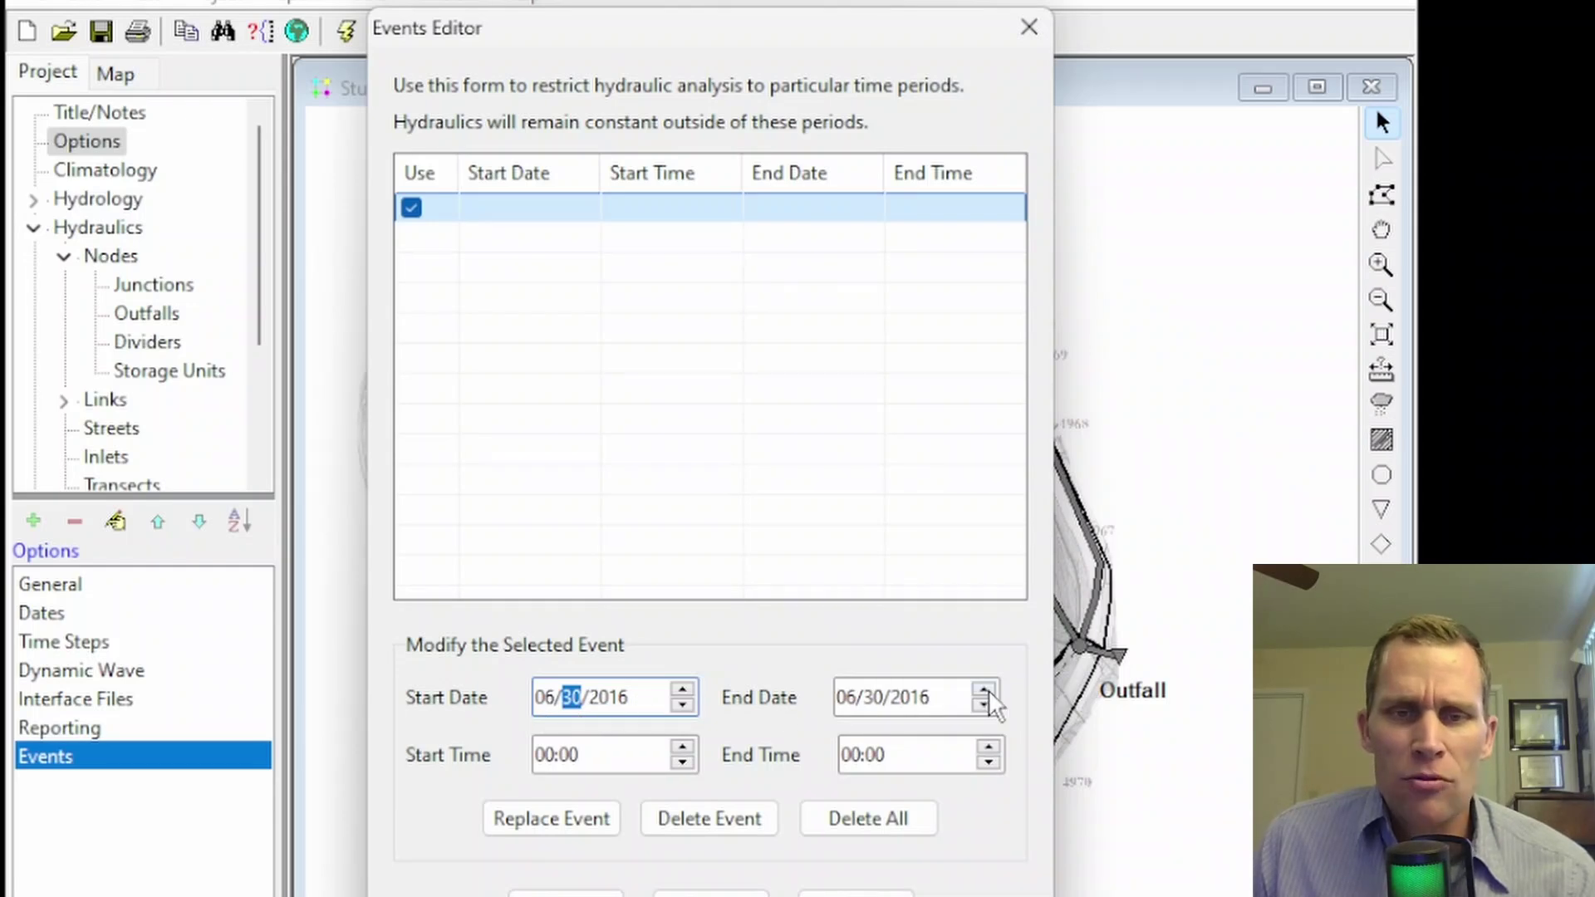
{"action": "left_click", "coordinate": [590, 764]}
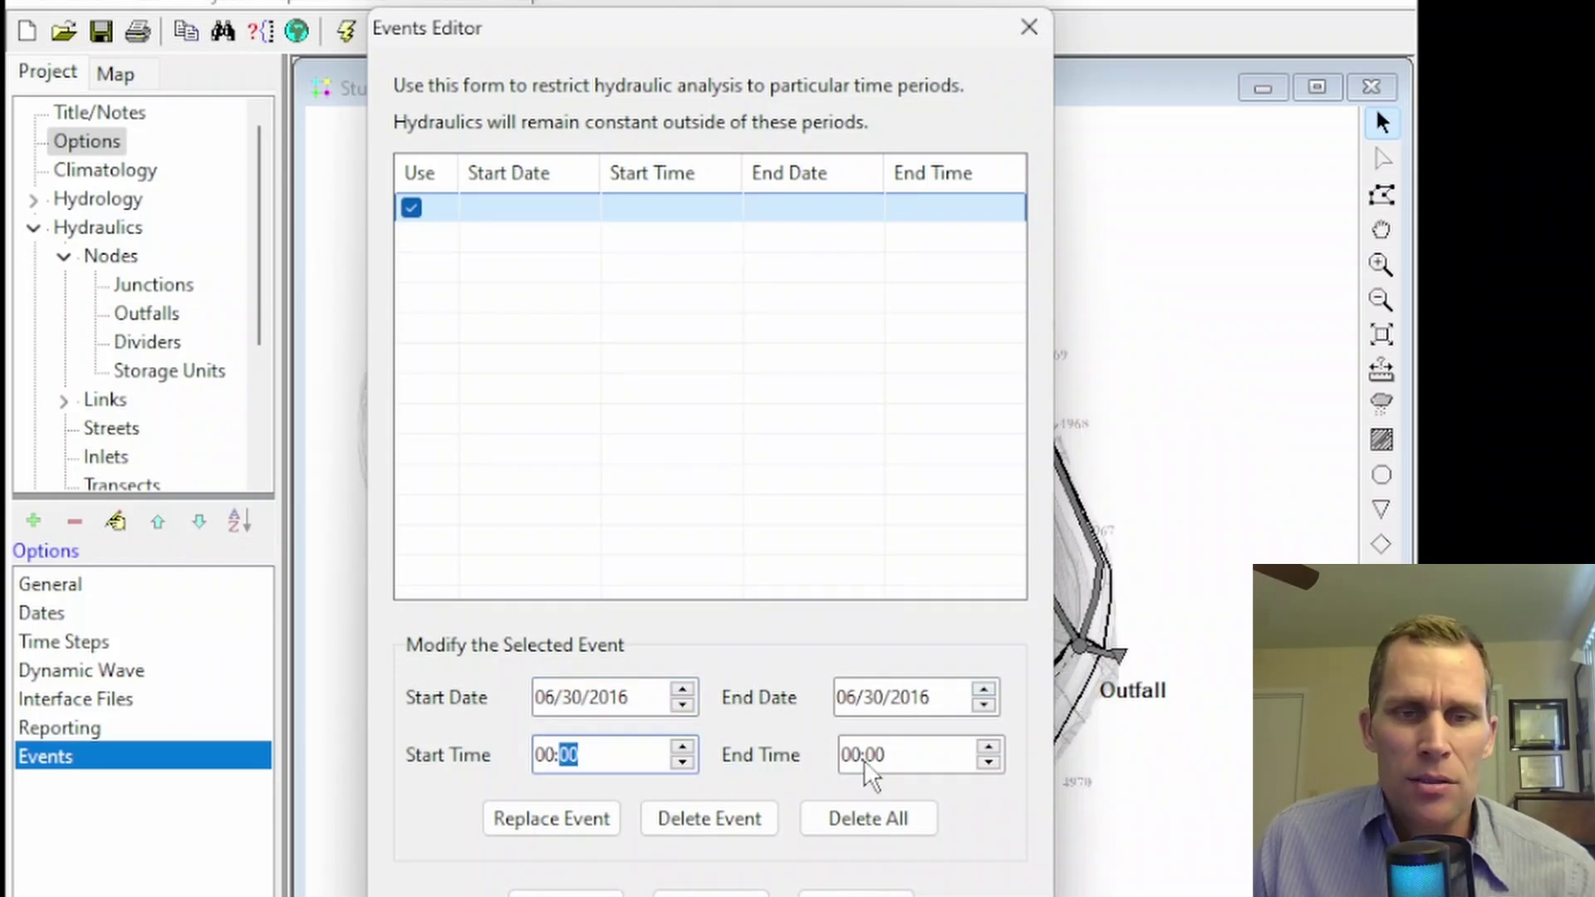
{"action": "left_click", "coordinate": [989, 748]}
{"action": "left_click", "coordinate": [988, 747]}
{"action": "left_click", "coordinate": [989, 748]}
{"action": "left_click", "coordinate": [989, 748]}
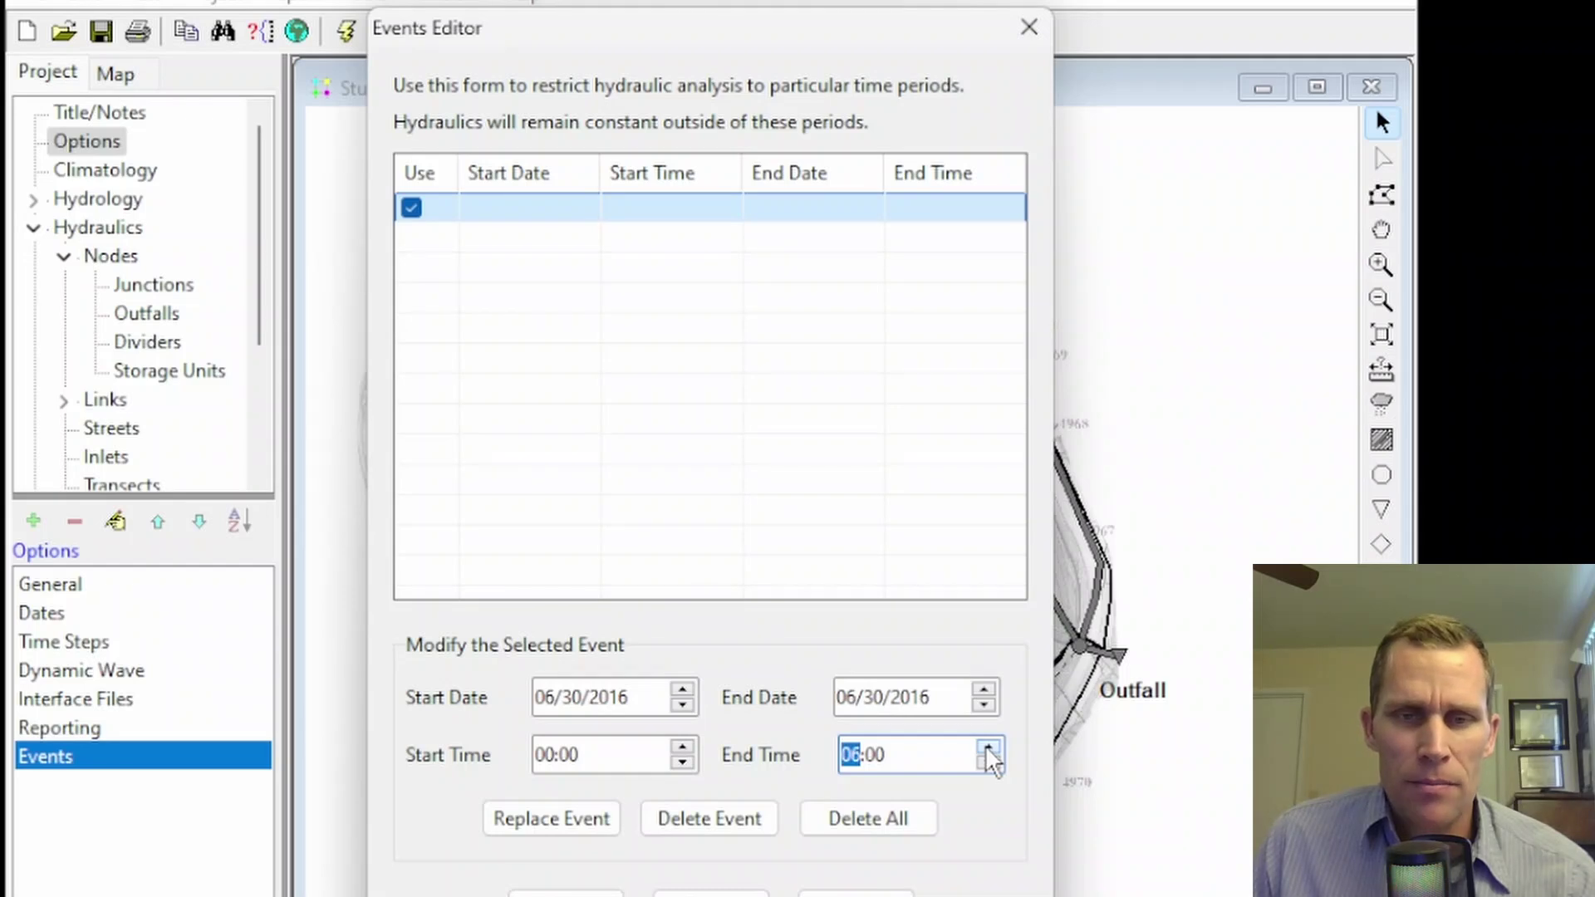
{"action": "left_click", "coordinate": [929, 756]}
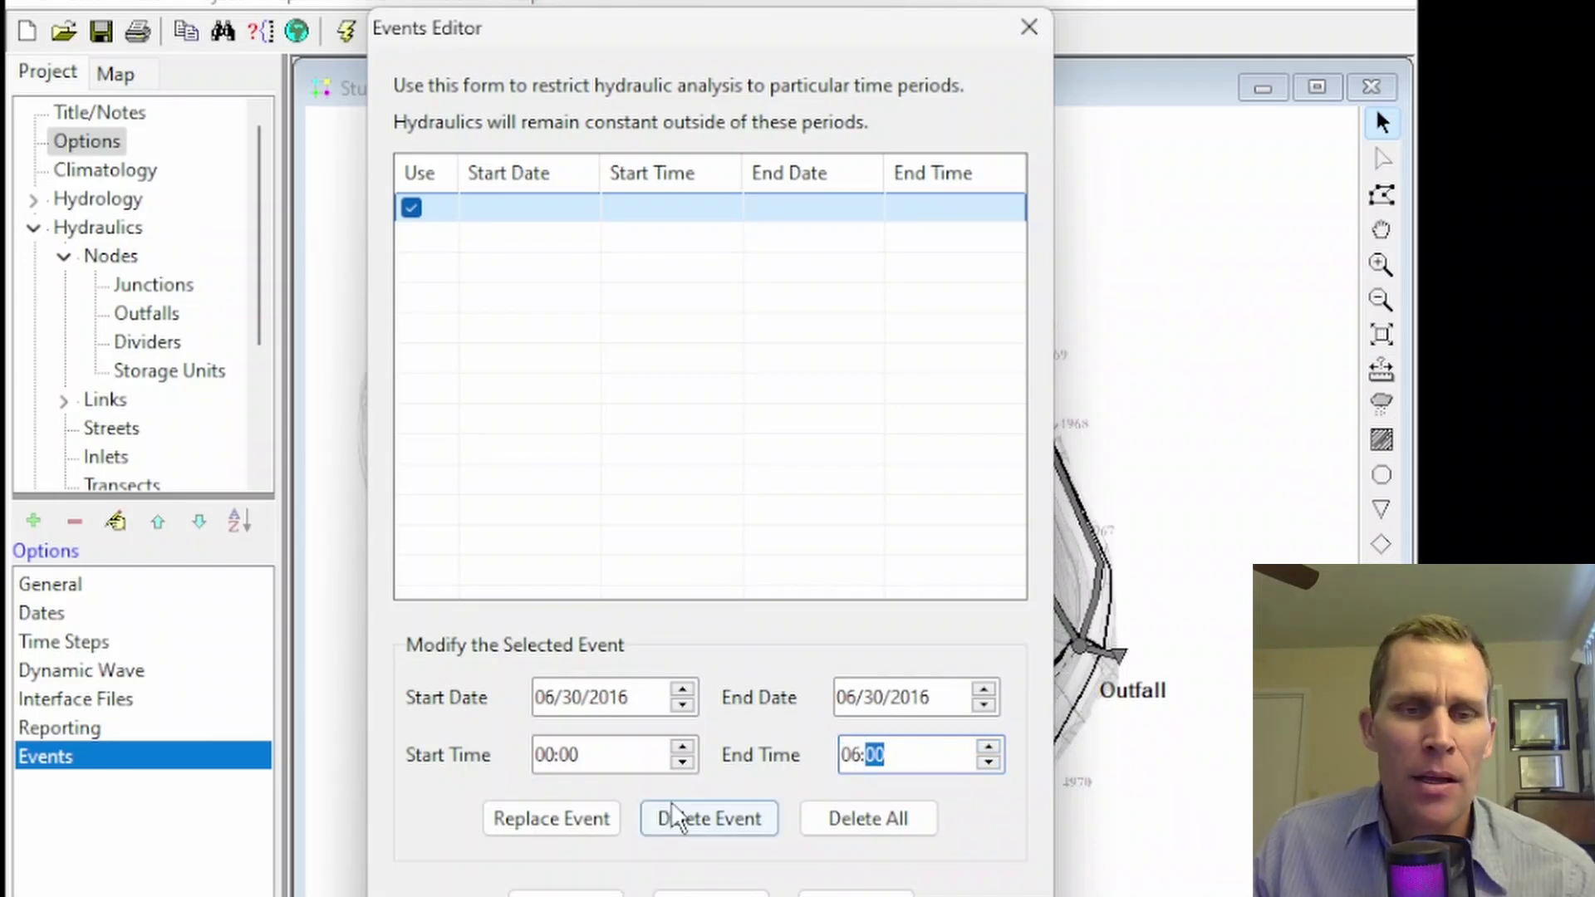
{"action": "left_click", "coordinate": [587, 821]}
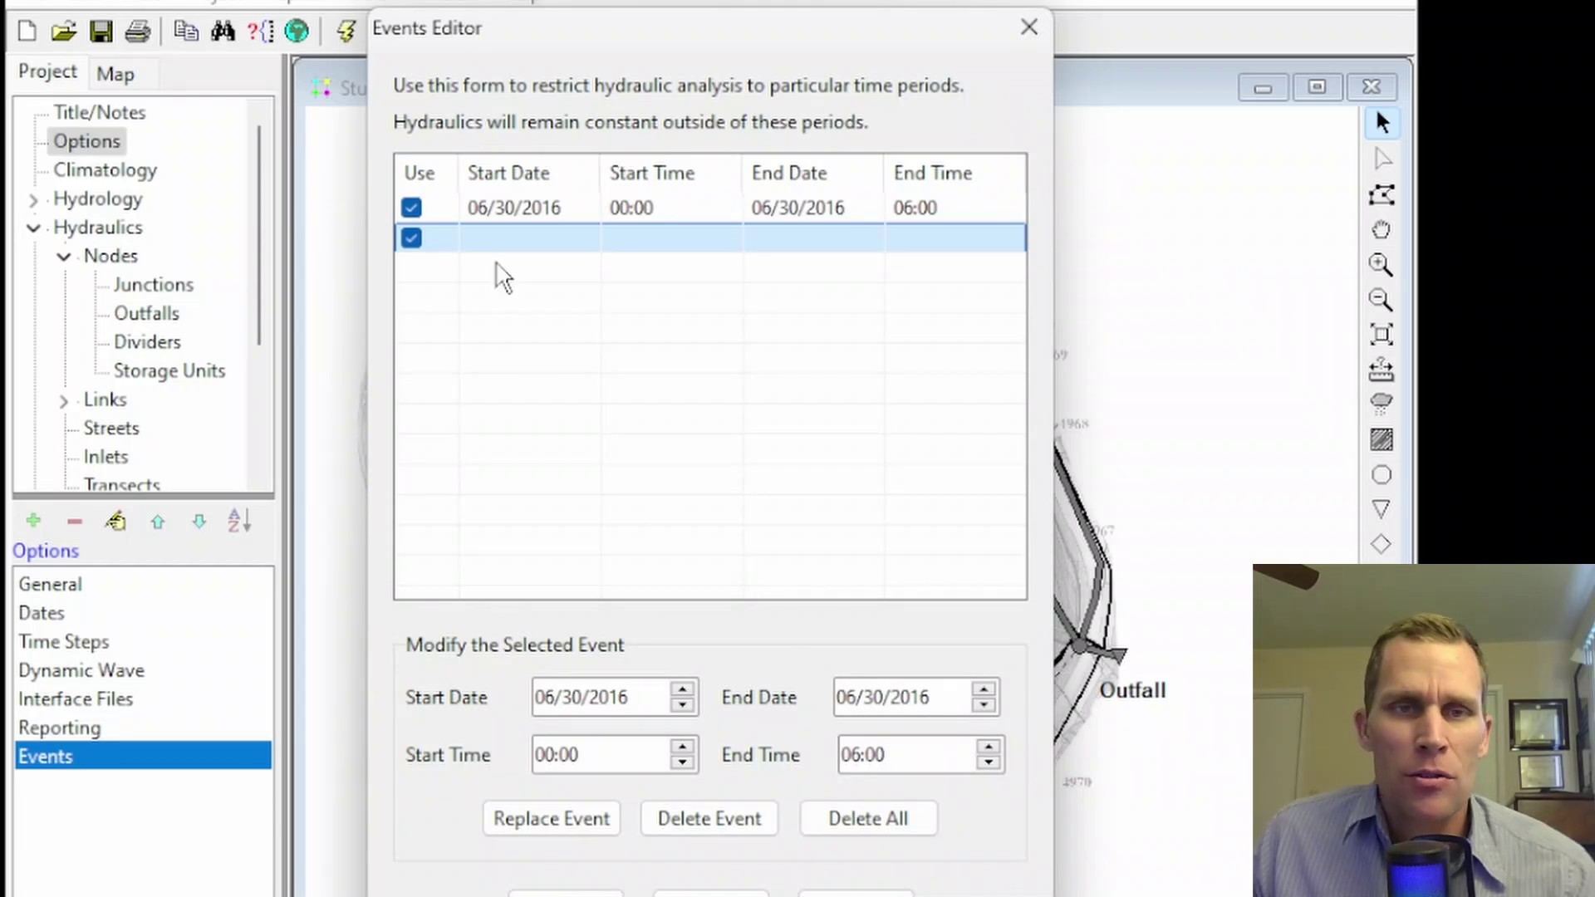
- Delete the 06/30/2016 00:00–06:00 event and close the Events Editor
{"action": "left_click", "coordinate": [505, 211]}
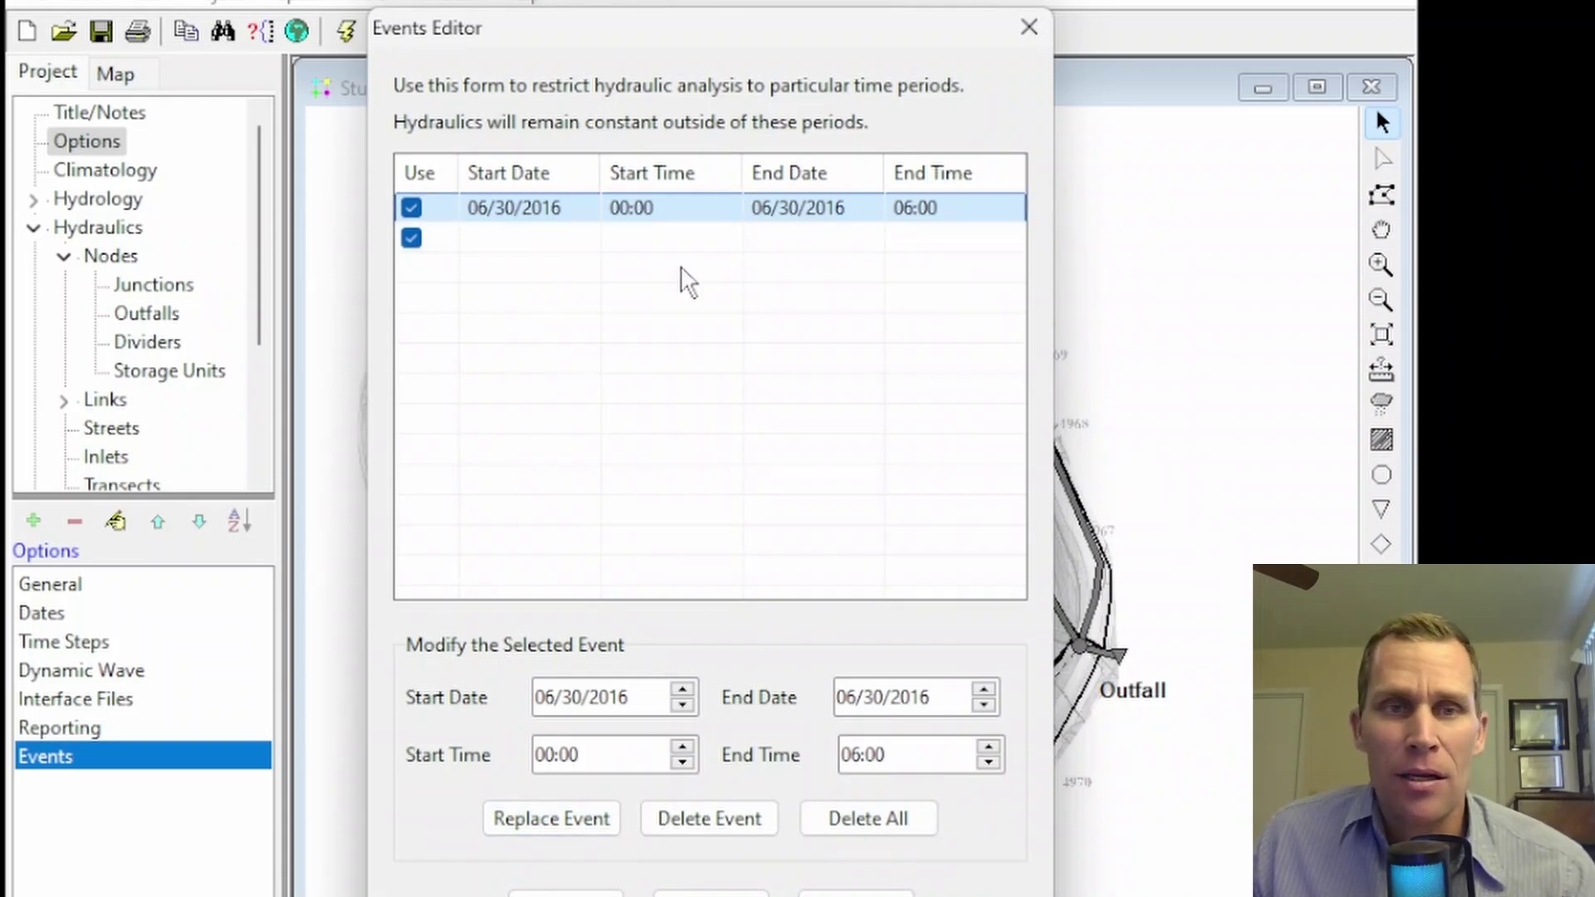
{"action": "left_click", "coordinate": [501, 243]}
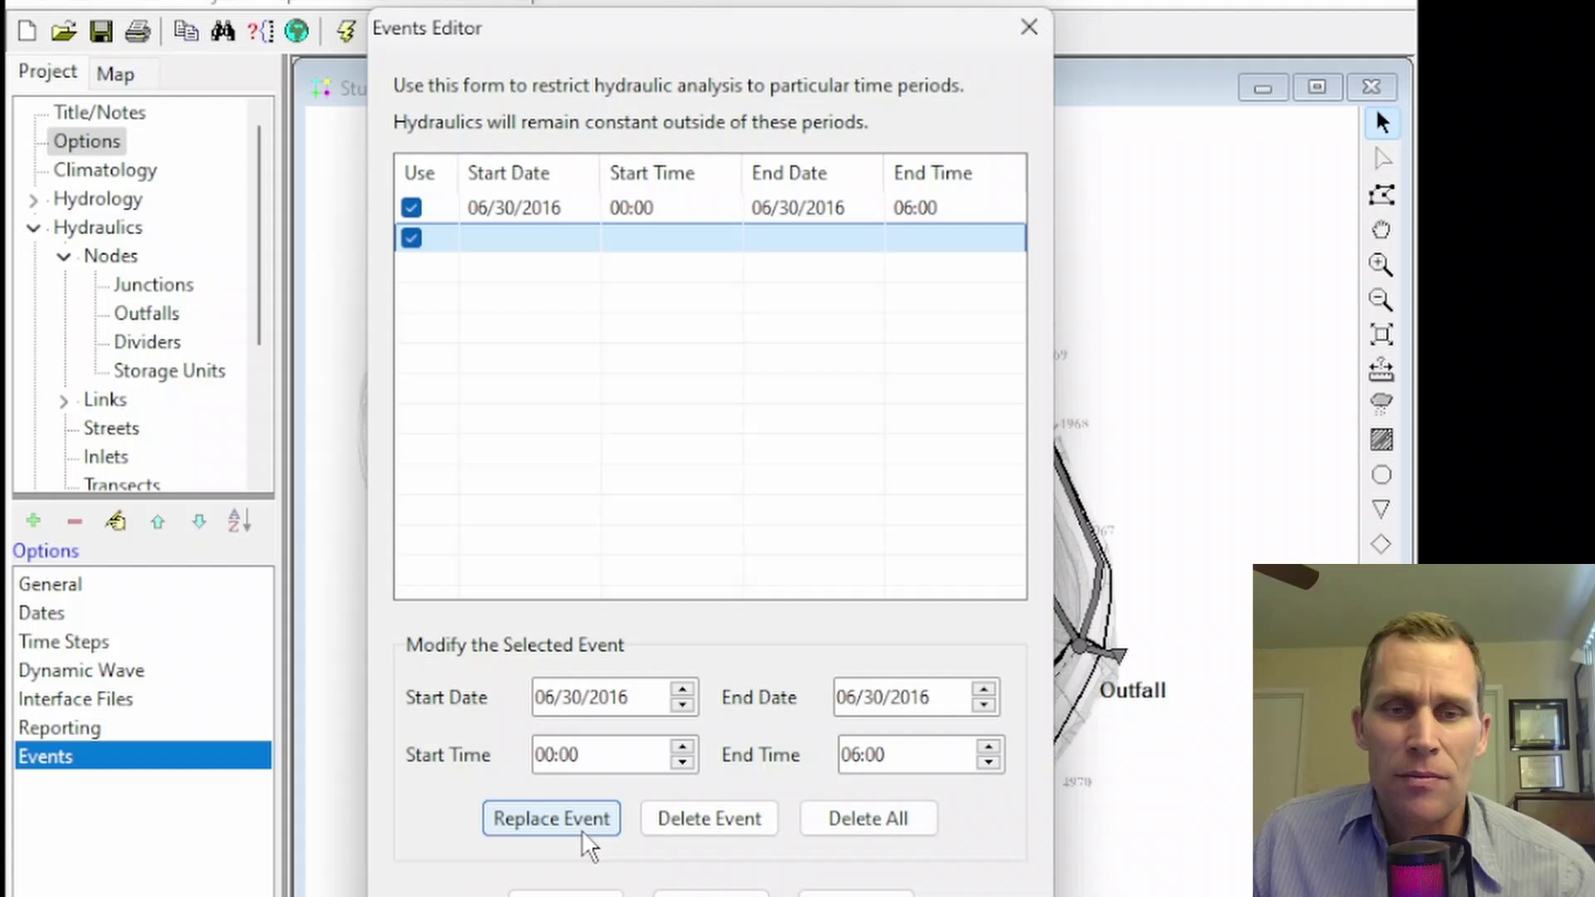
{"action": "left_click", "coordinate": [528, 215]}
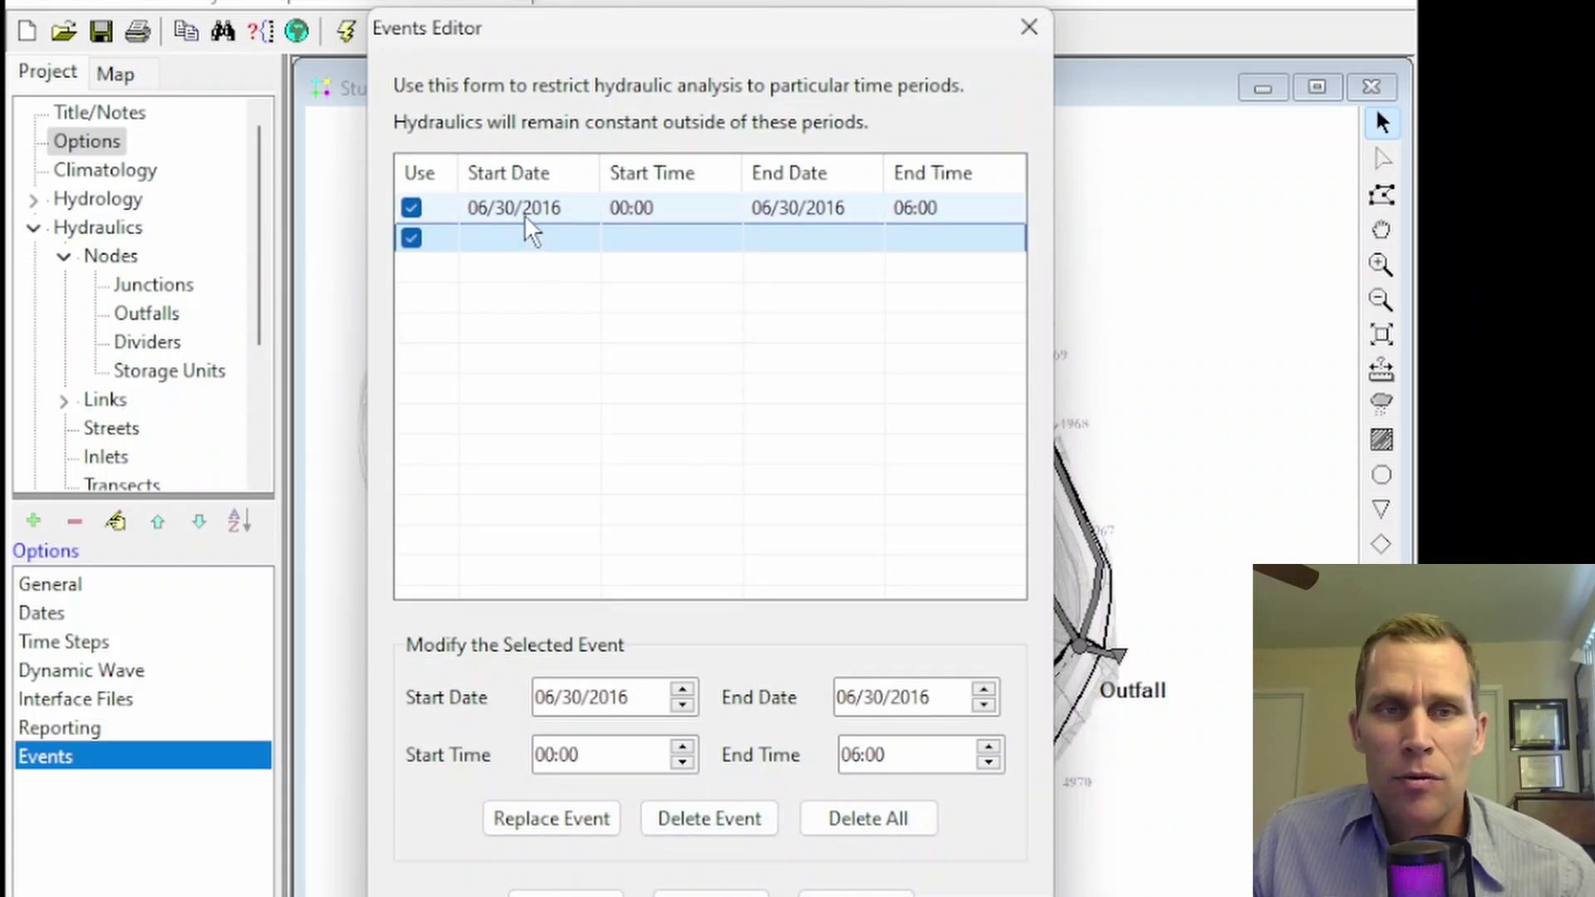
{"action": "left_click", "coordinate": [757, 831]}
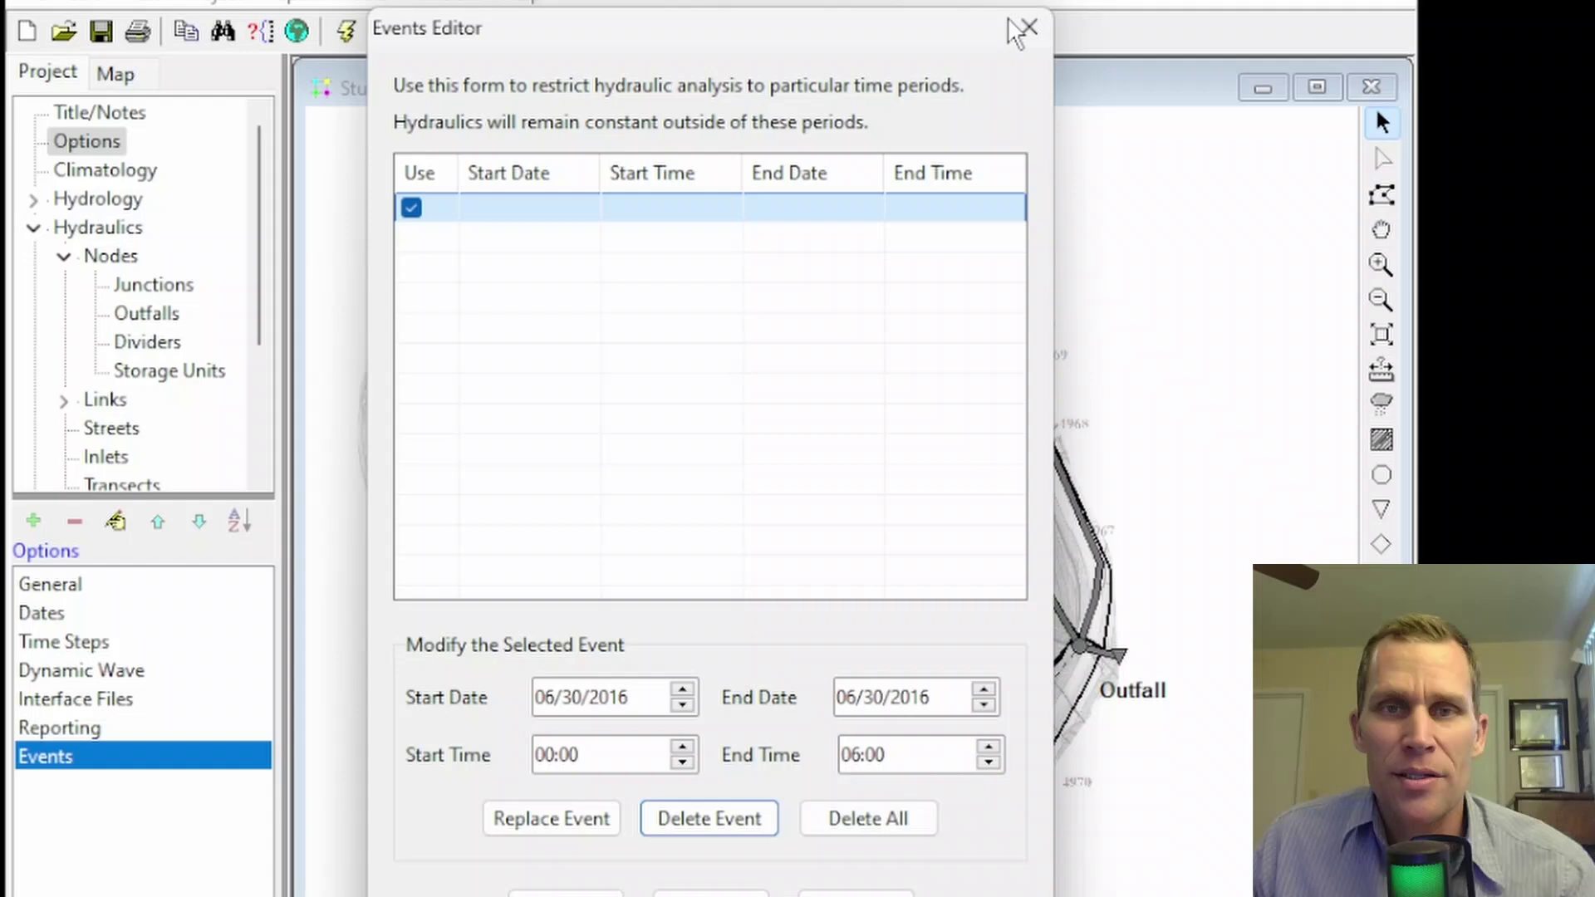
{"action": "left_click", "coordinate": [1029, 28]}
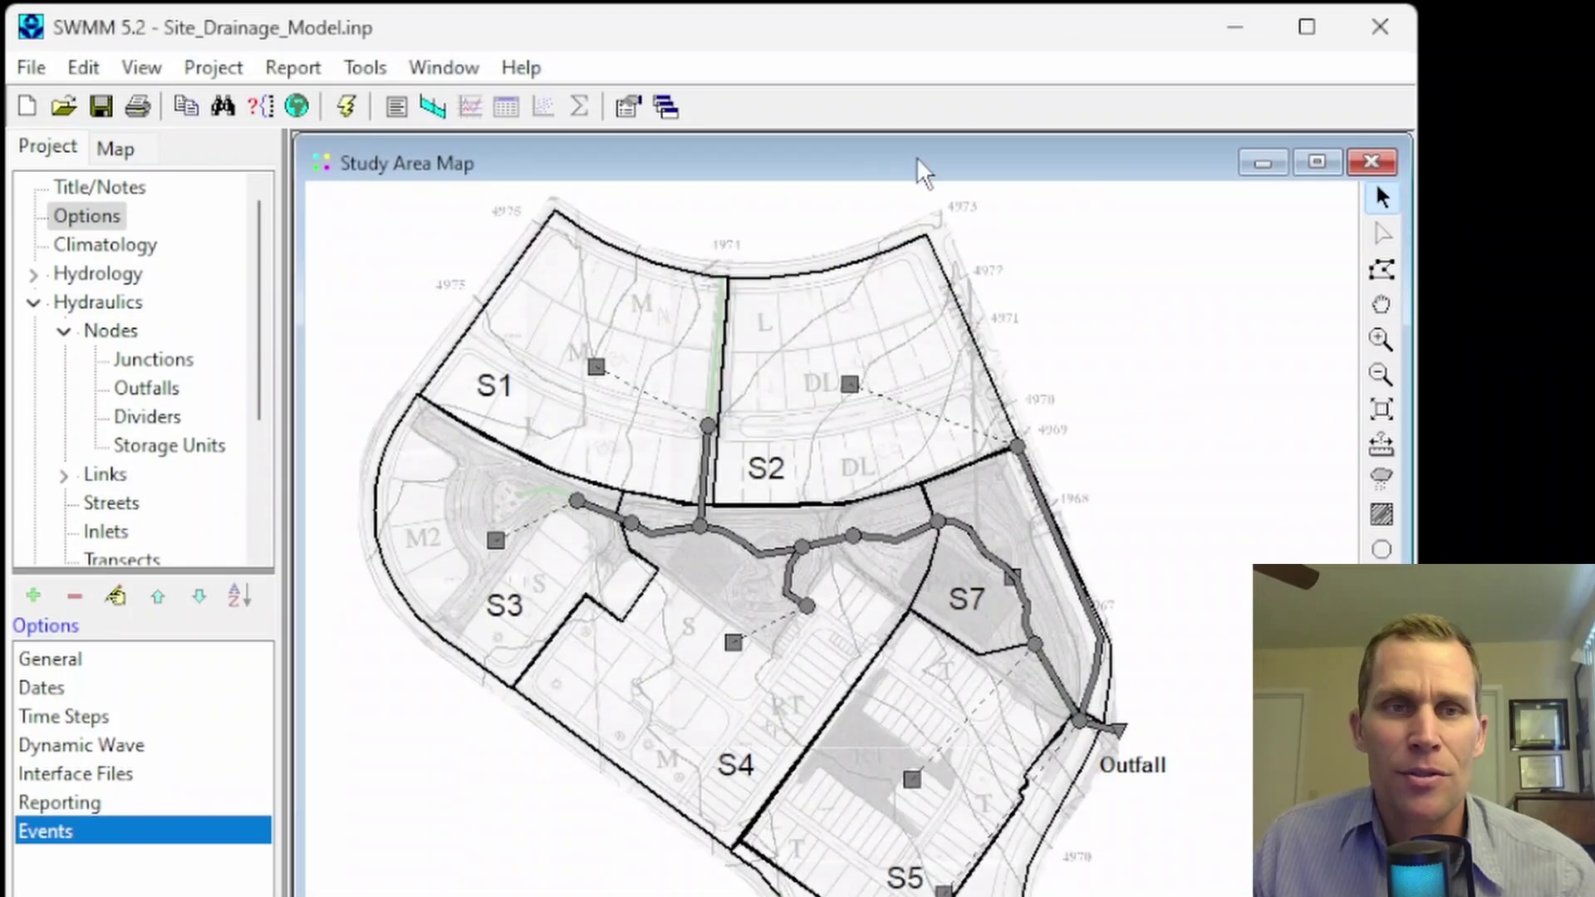
- Run the simulation from the toolbar, dismiss the report, then rerun via Project > Run Simulation
{"action": "left_click", "coordinate": [347, 106]}
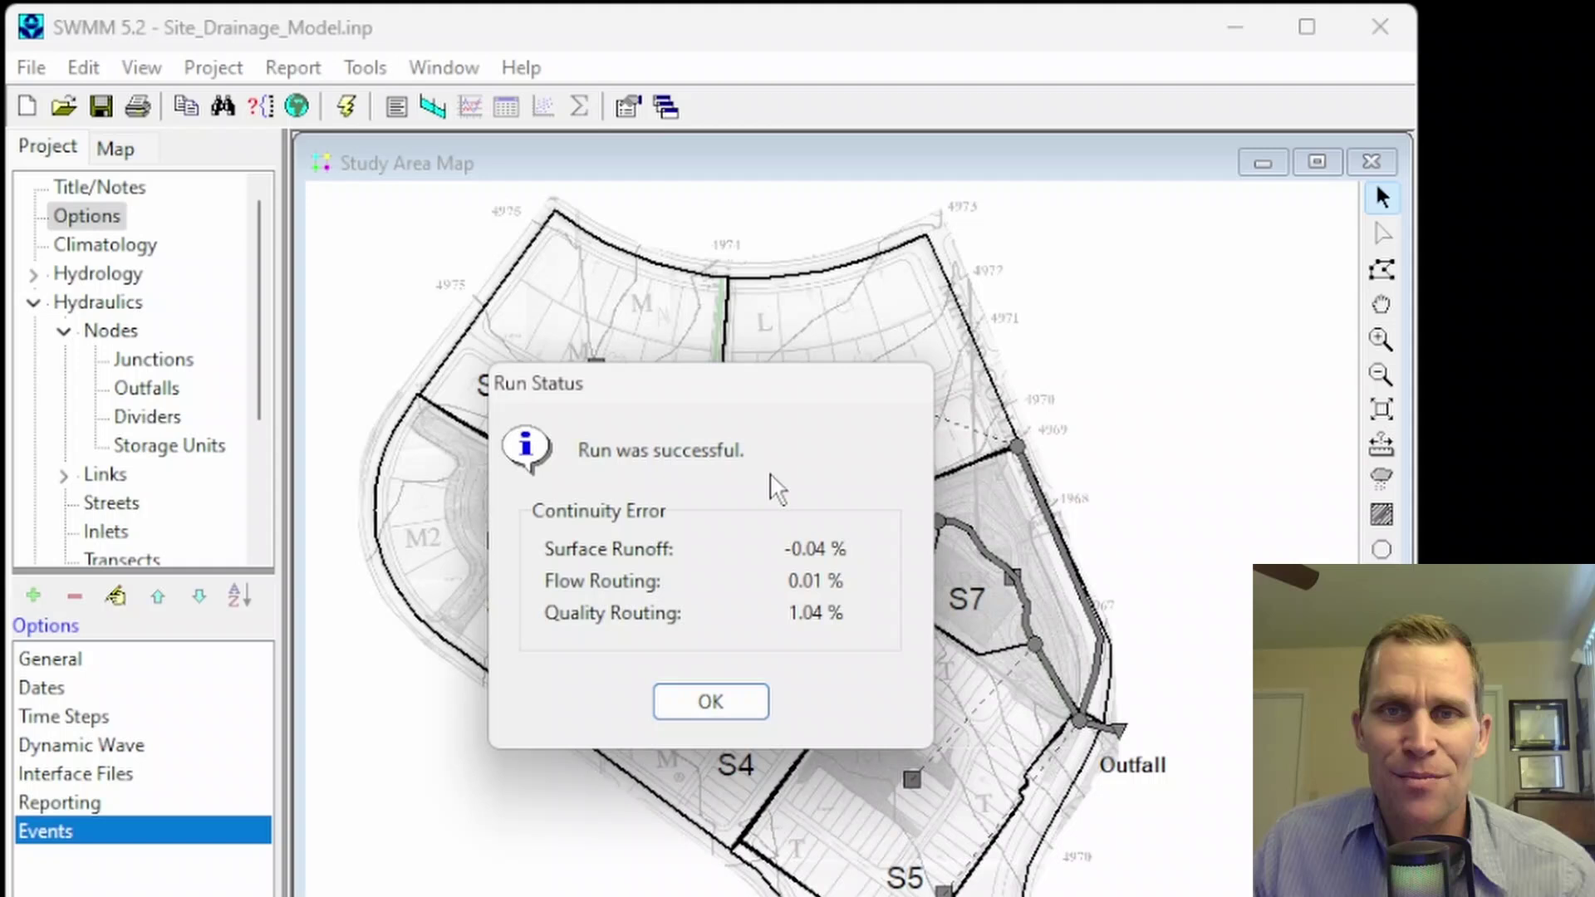
{"action": "left_click", "coordinate": [753, 706]}
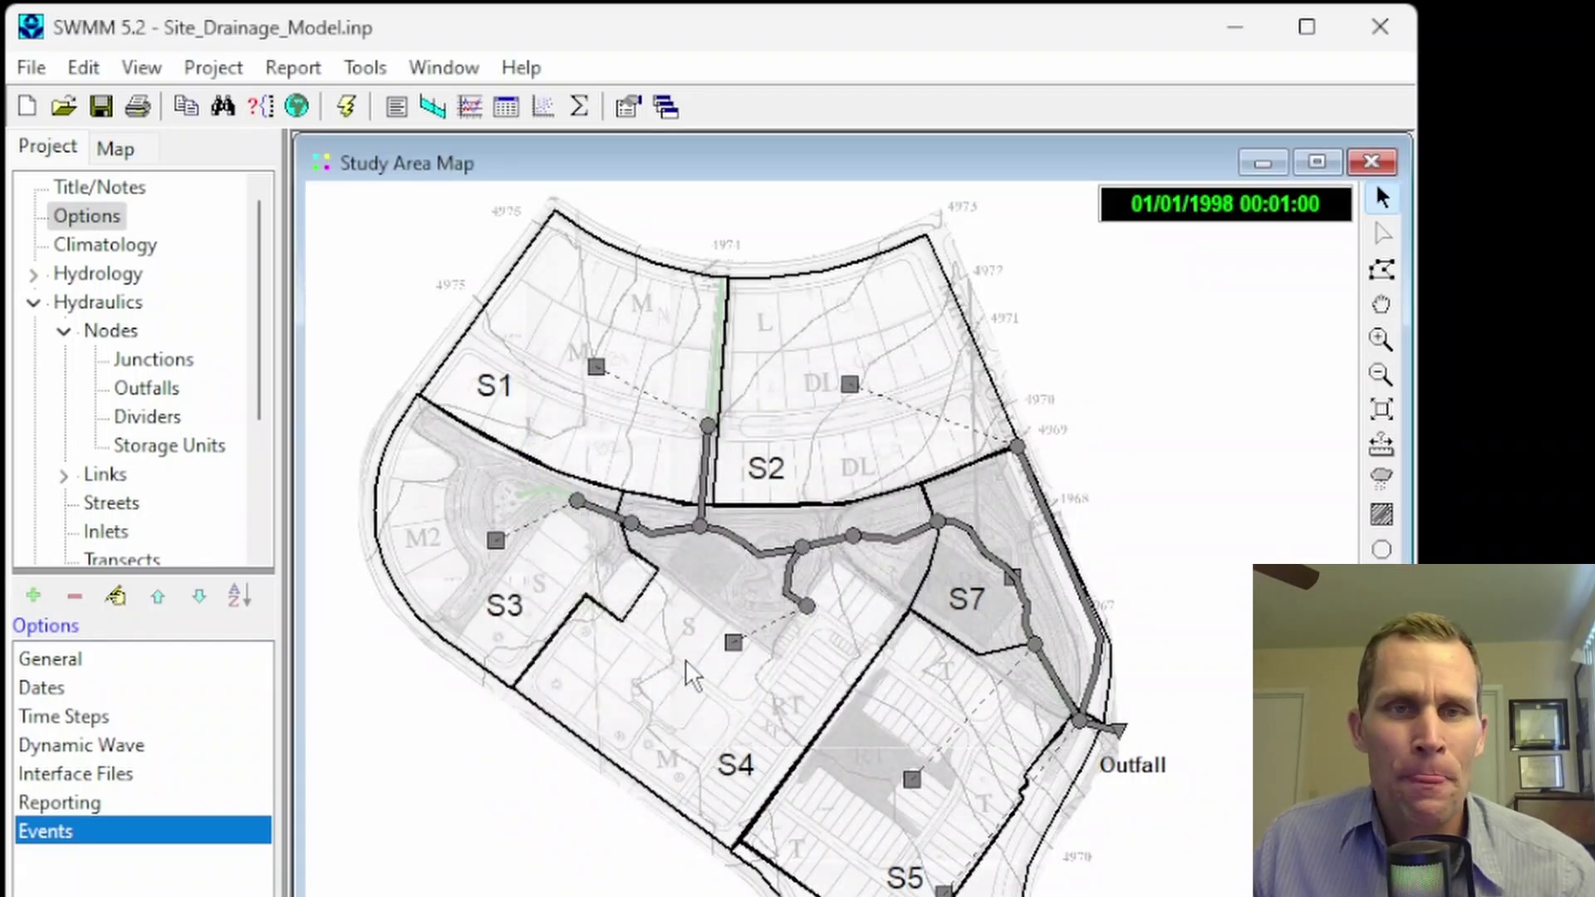
{"action": "left_click", "coordinate": [207, 69]}
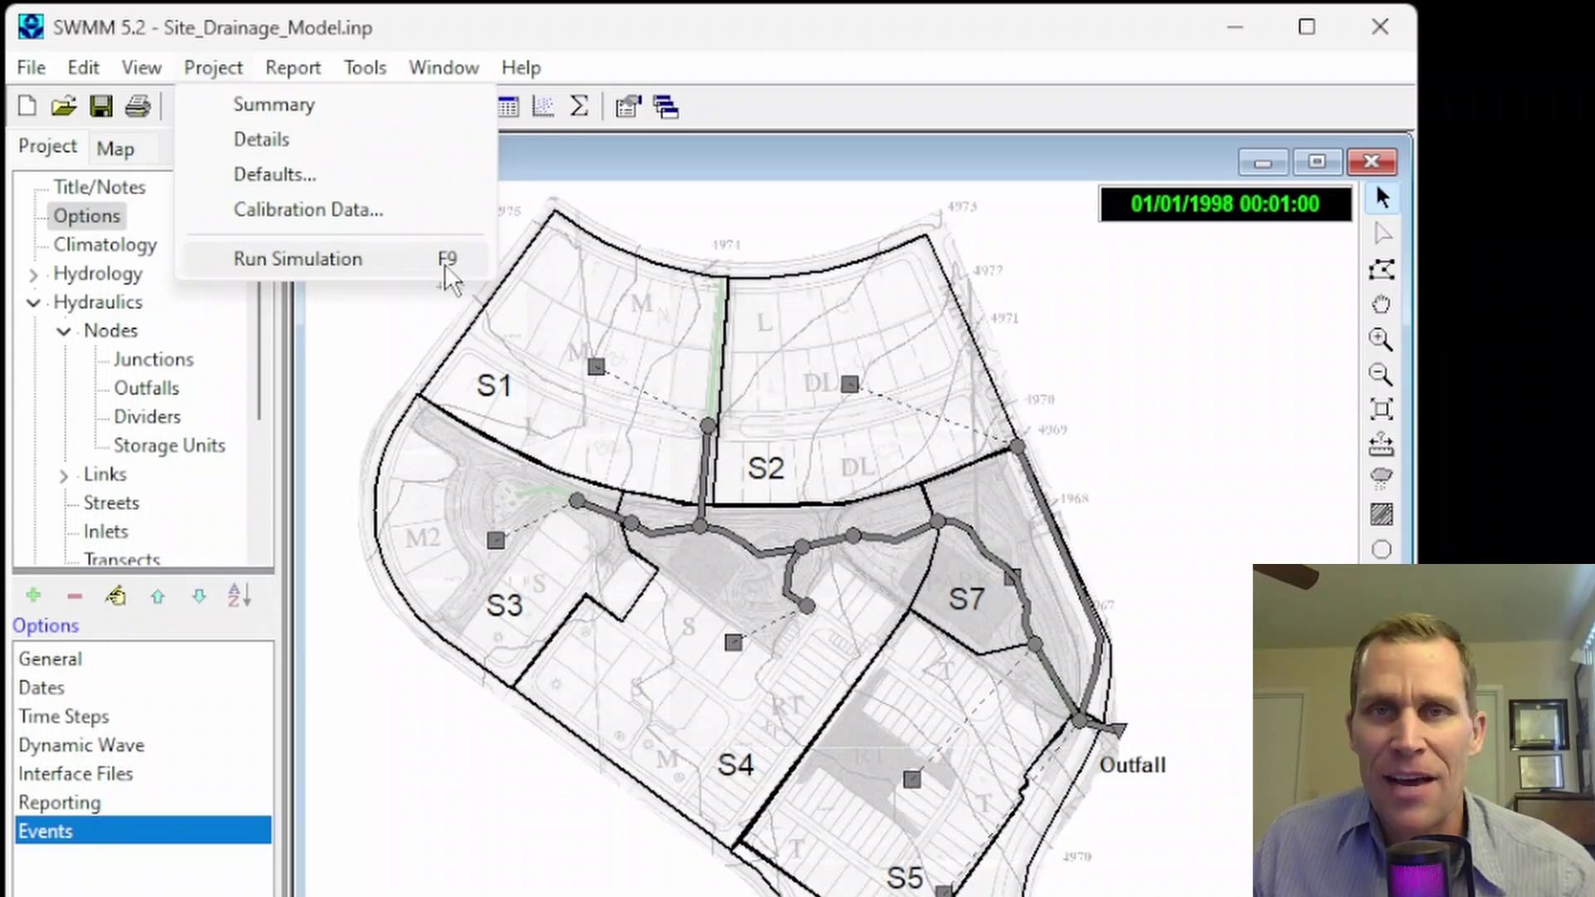
{"action": "left_click", "coordinate": [316, 263]}
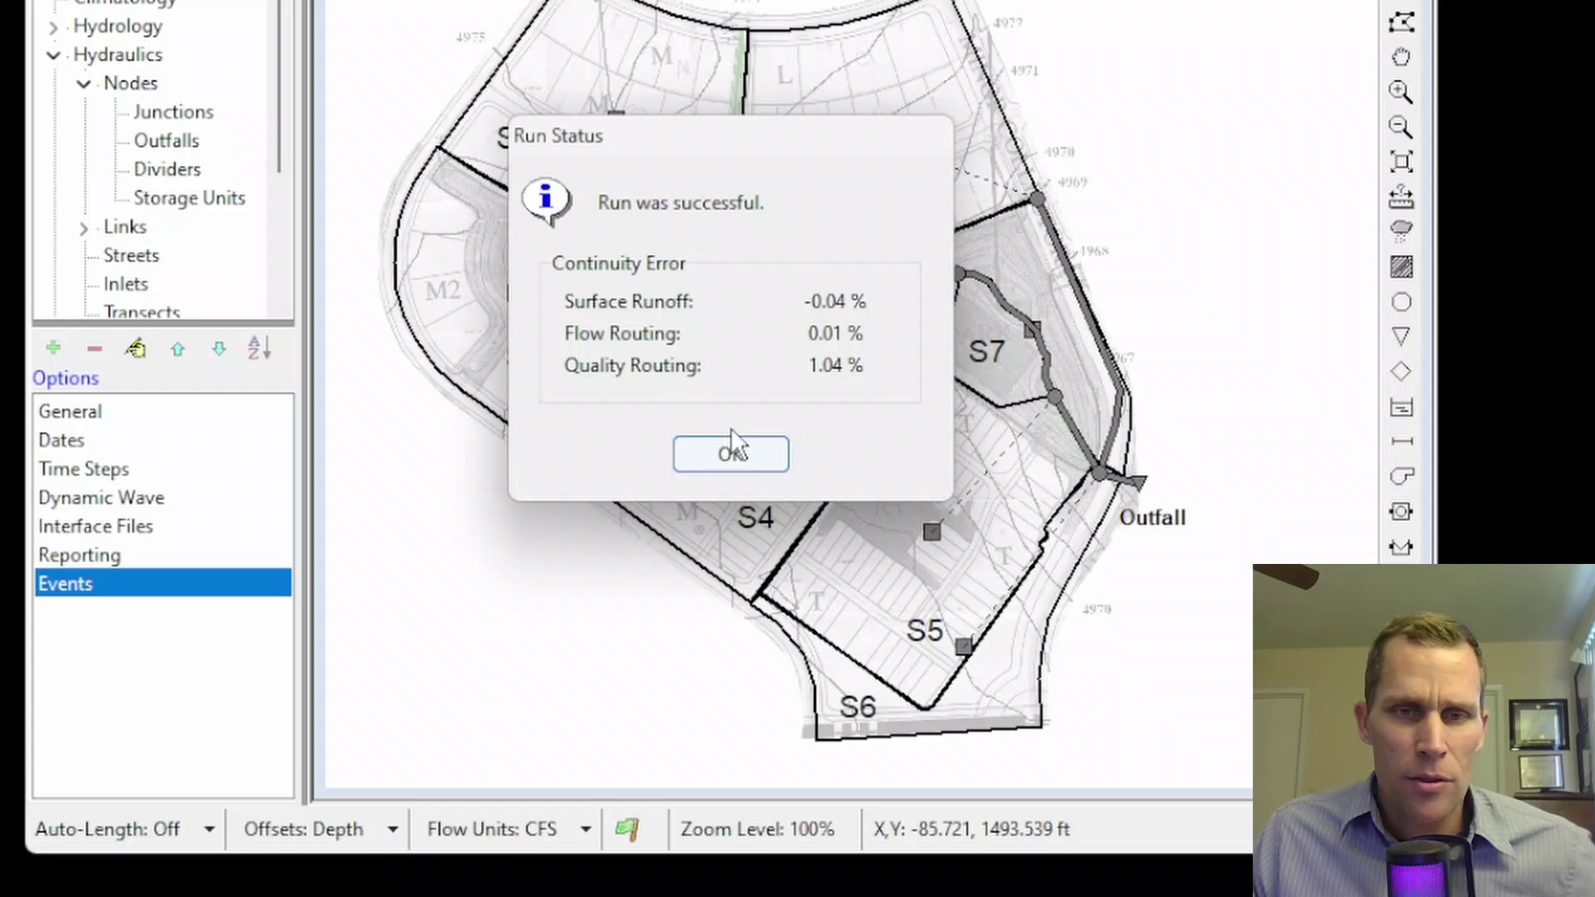
- Dismiss the Run Status report and confirm the status bar shows results are current
{"action": "left_click", "coordinate": [737, 464]}
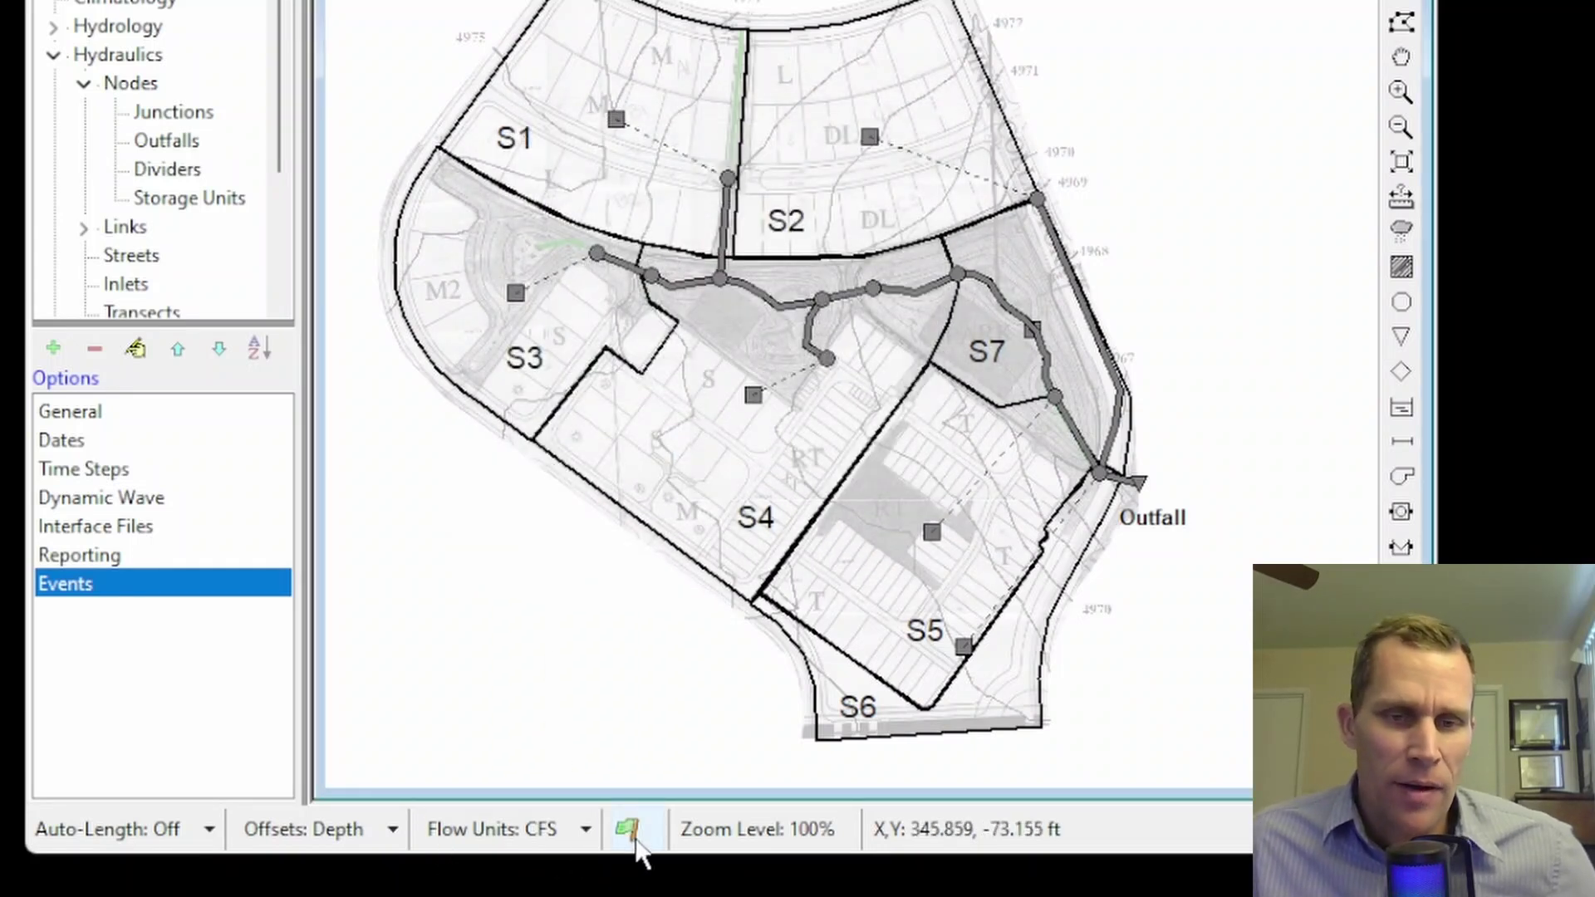
{"action": "mouse_move", "coordinate": [629, 838]}
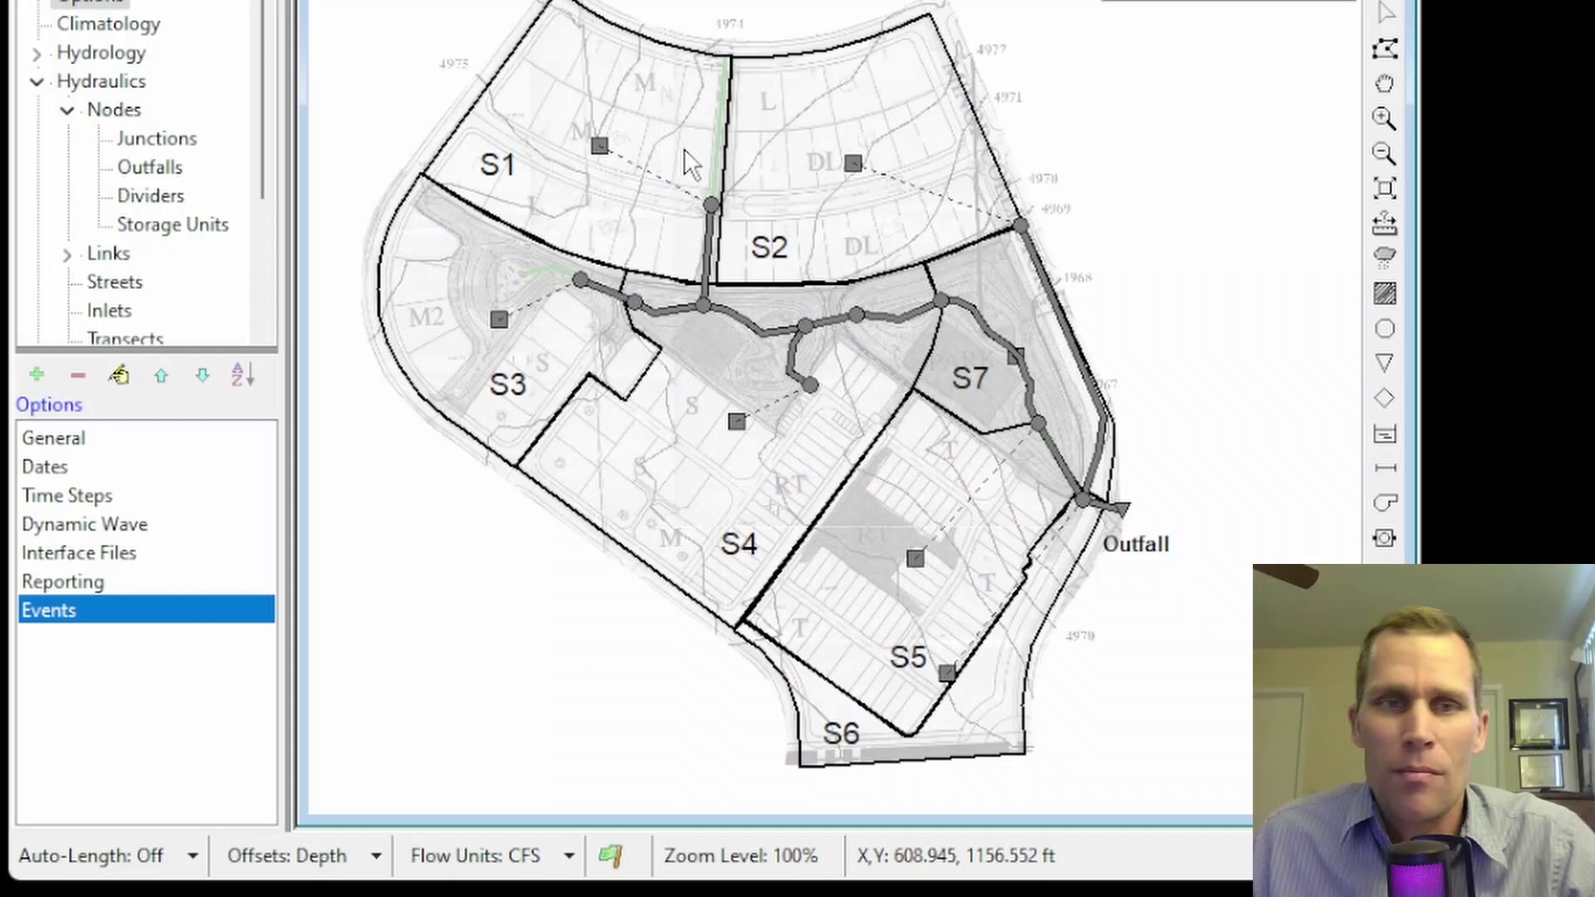
- Edit subcatchment S2's Area from 4.74 to 4.741 in its property editor, then close the editor
{"action": "right_click", "coordinate": [851, 162]}
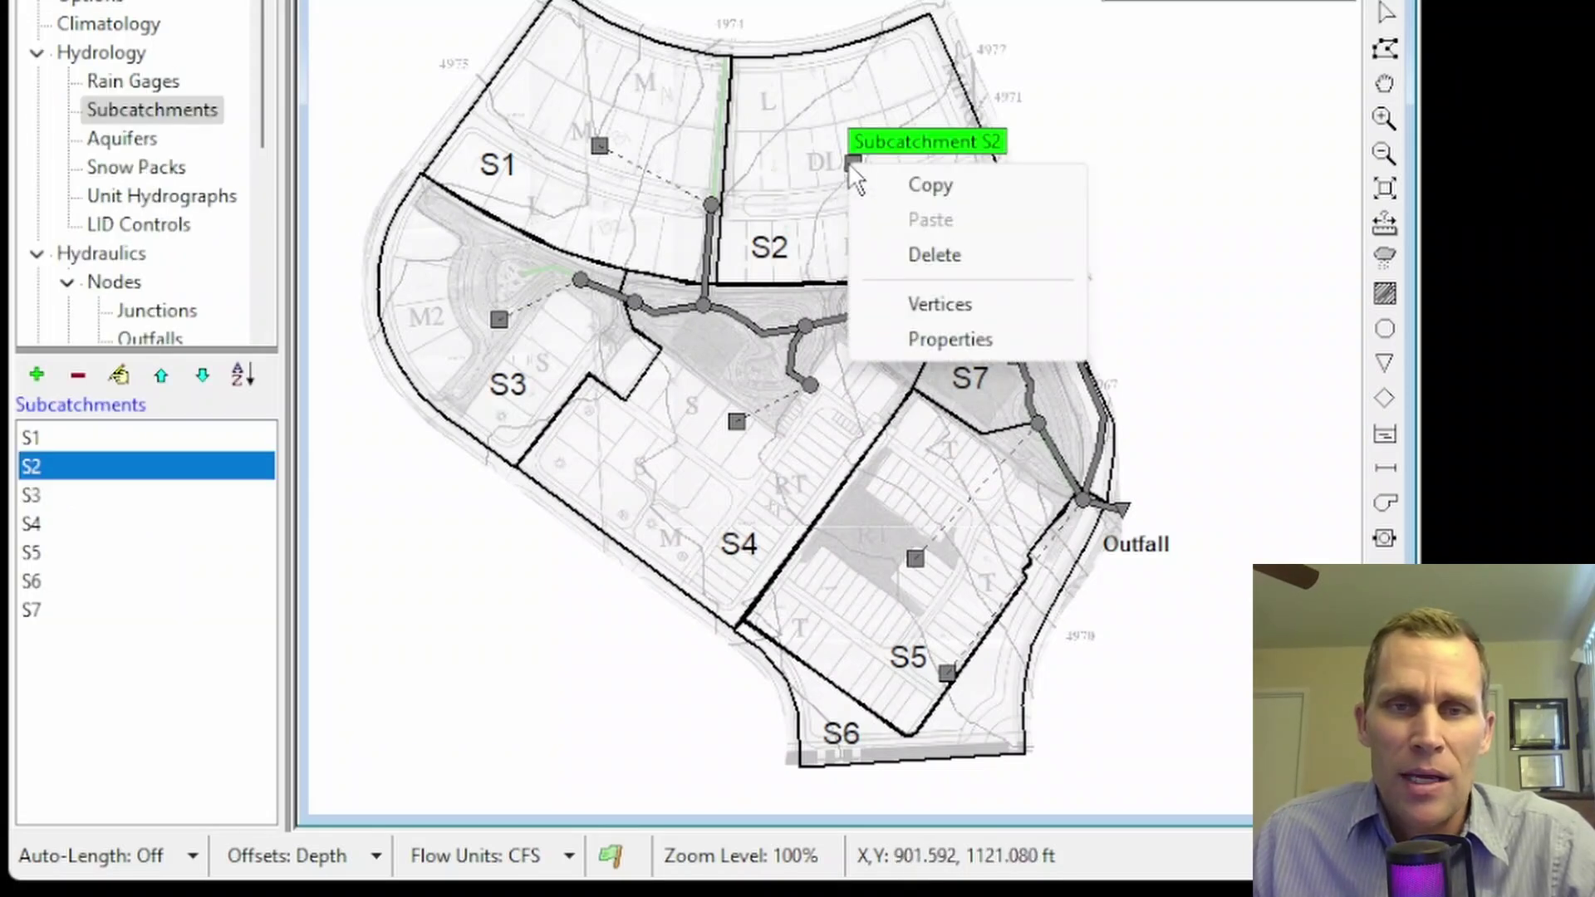
{"action": "left_click", "coordinate": [925, 338]}
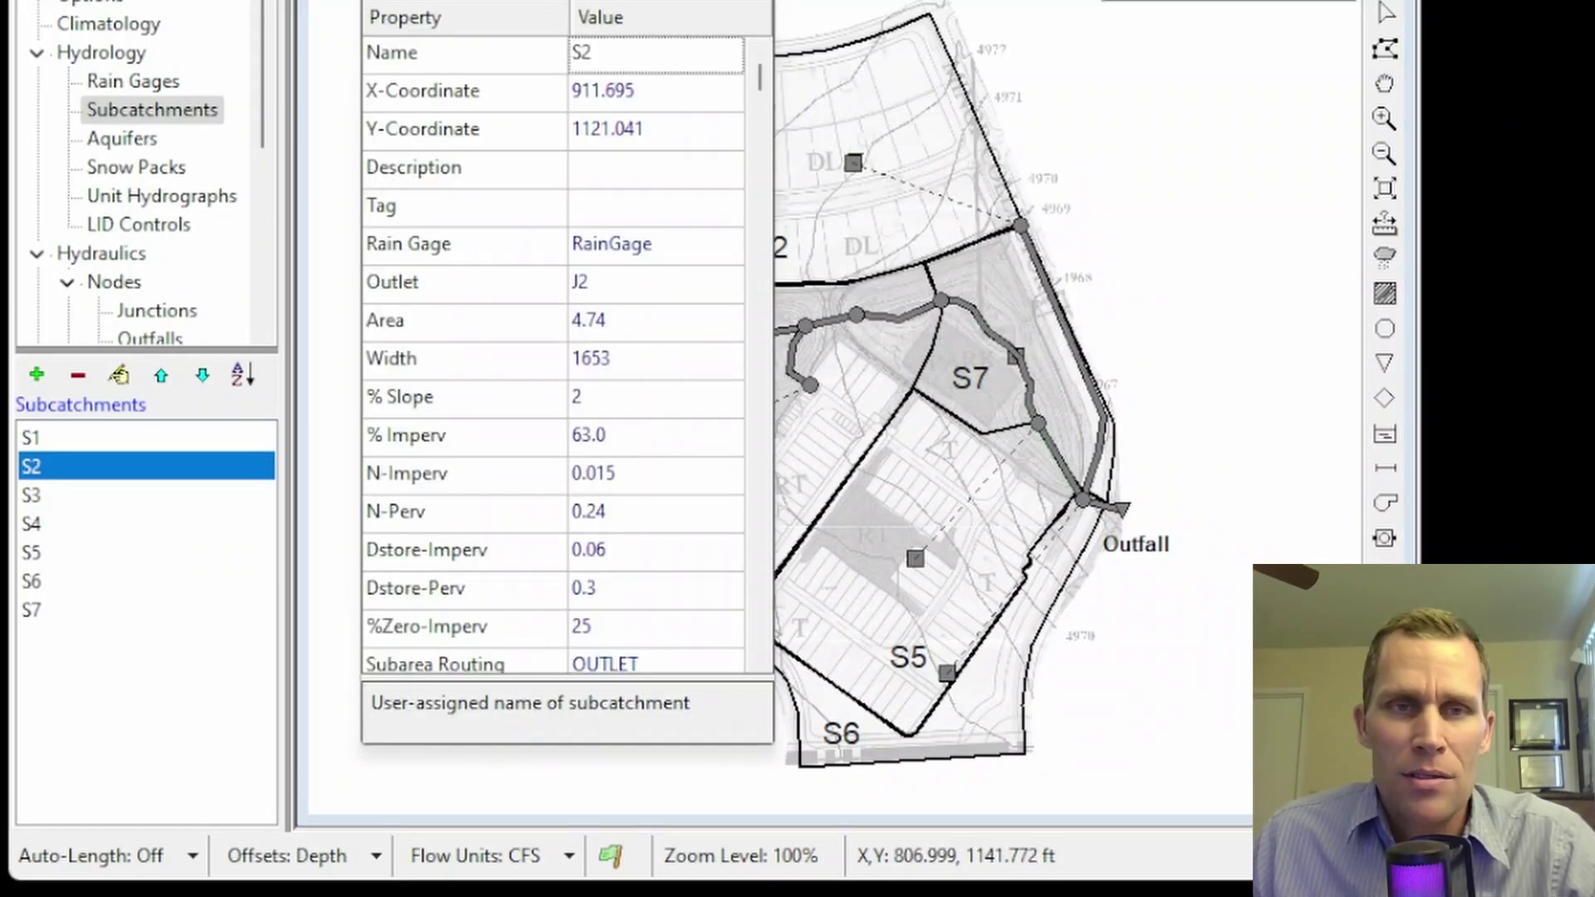
{"action": "left_click_drag", "start_coordinate": [565, 0], "coordinate": [511, 5]}
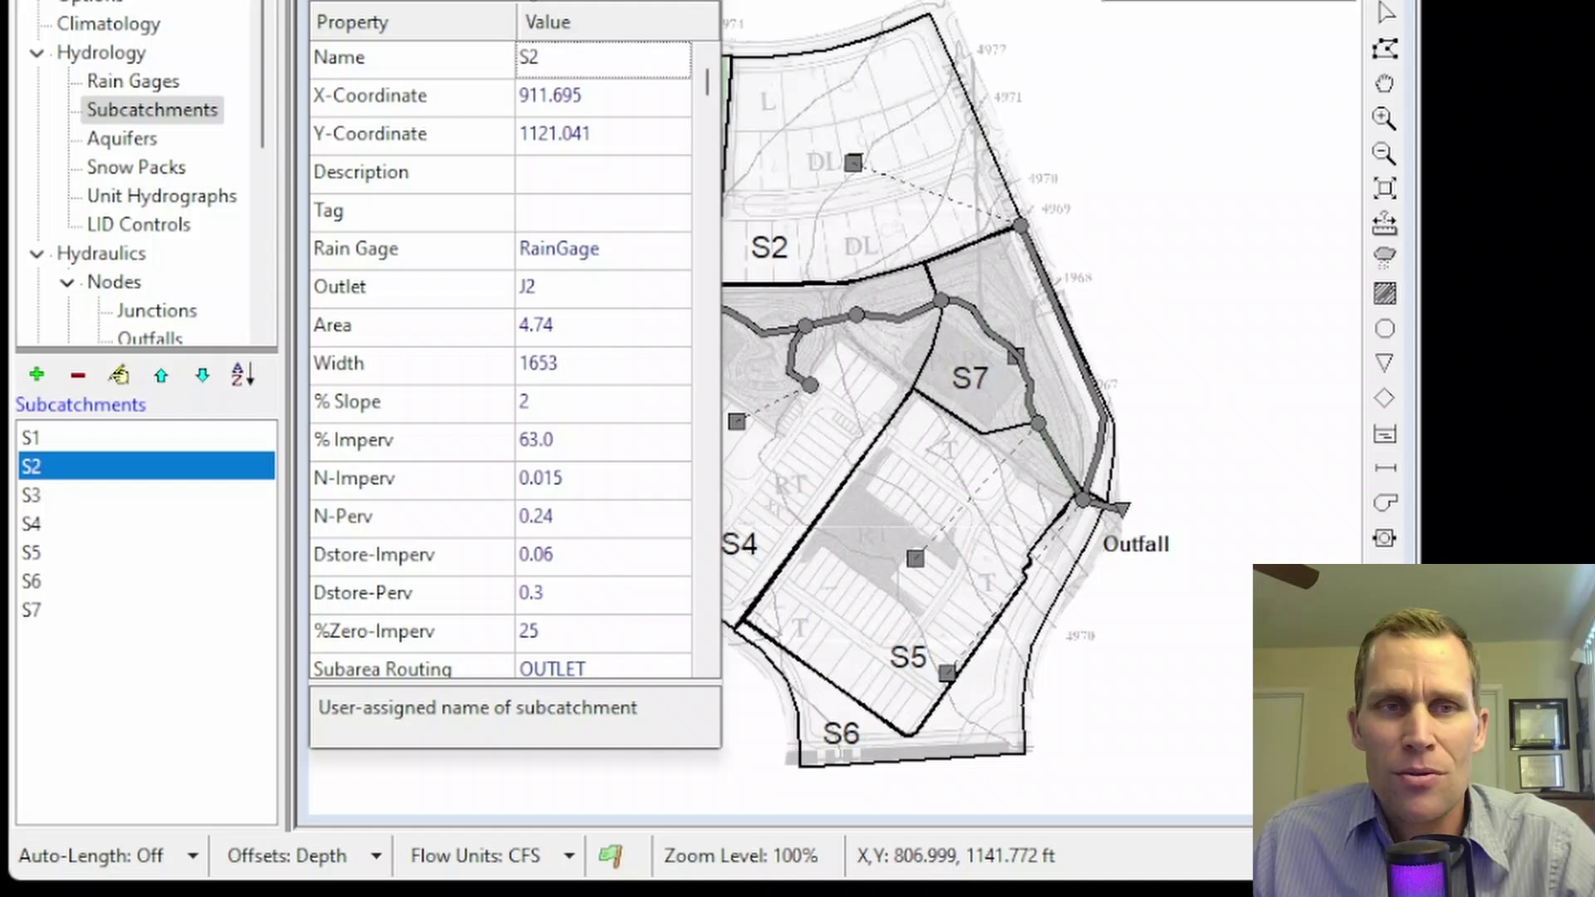
{"action": "left_click", "coordinate": [573, 326]}
{"action": "left_click", "coordinate": [575, 326]}
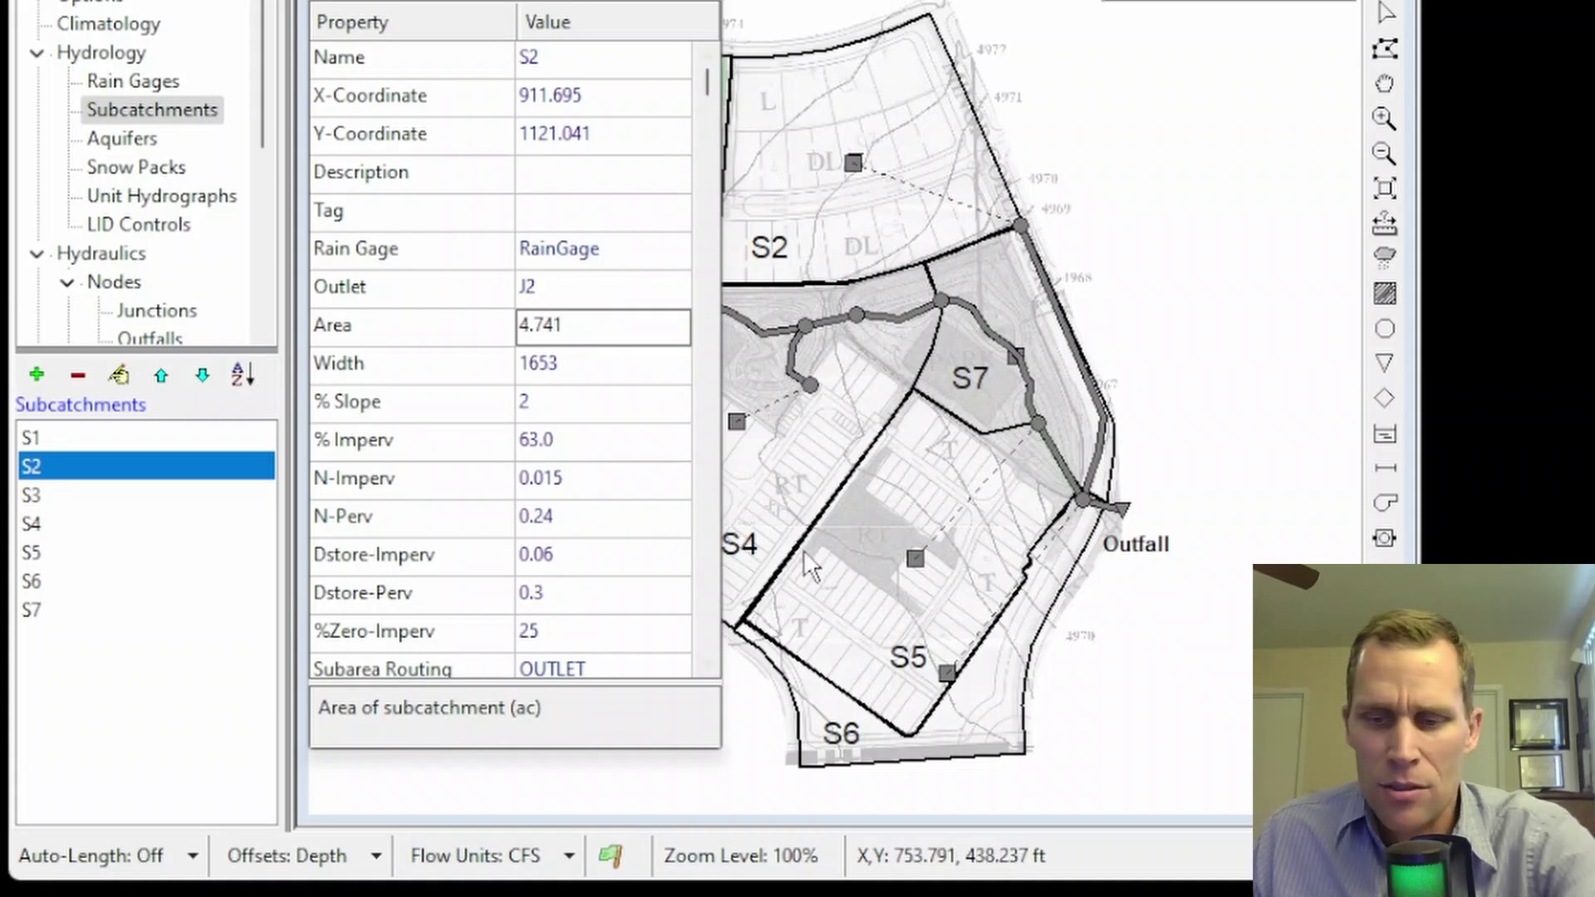
{"action": "key", "text": "Return"}
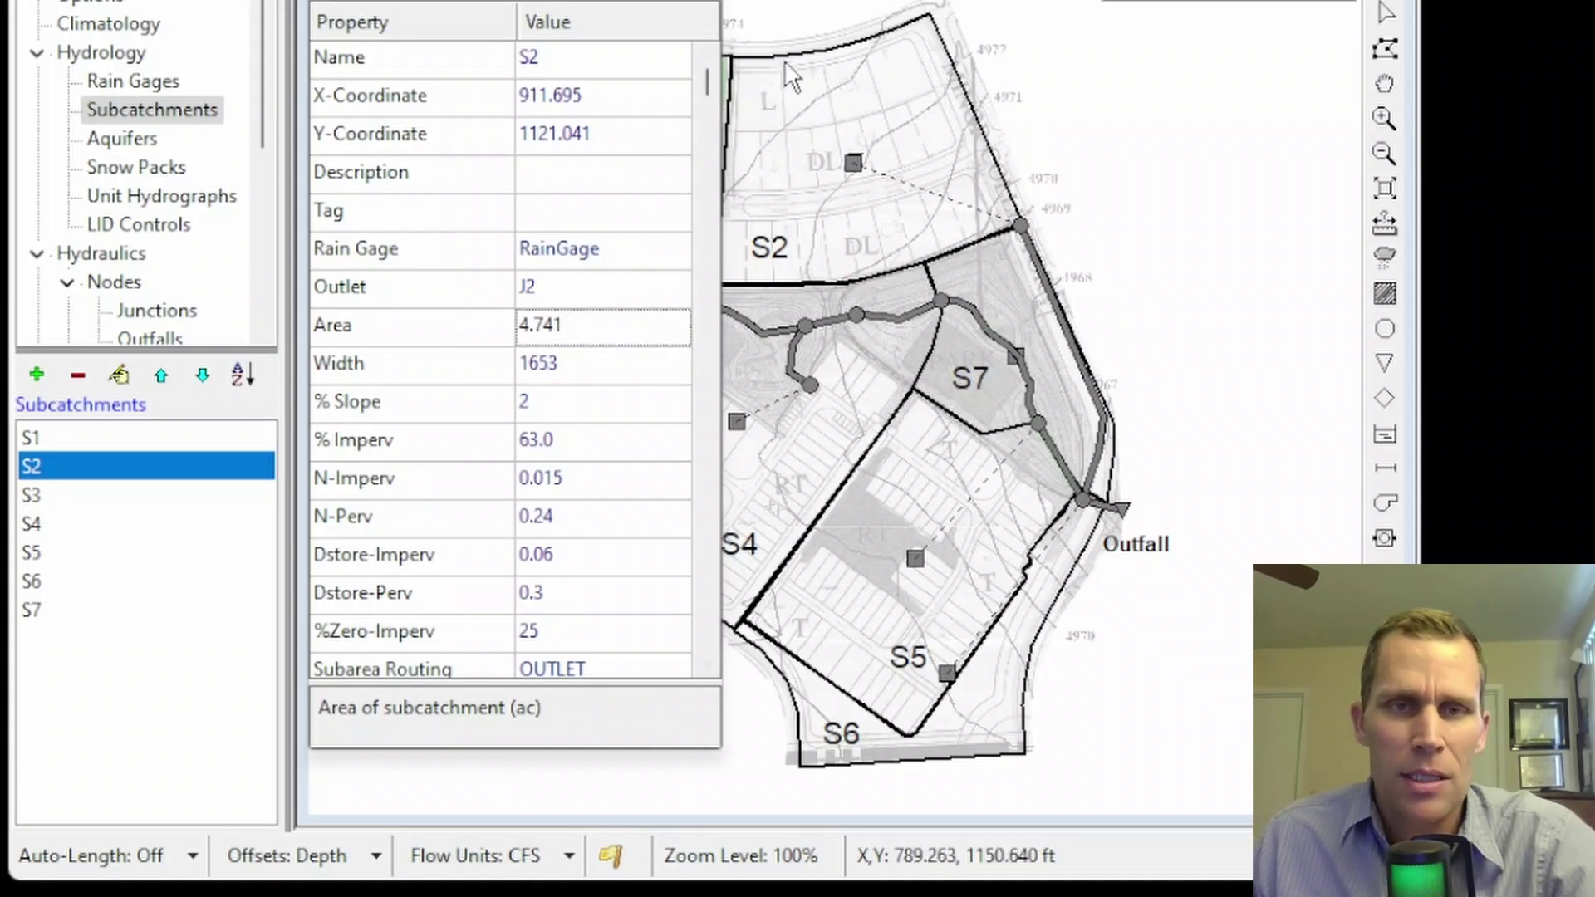
{"action": "key", "text": "Escape"}
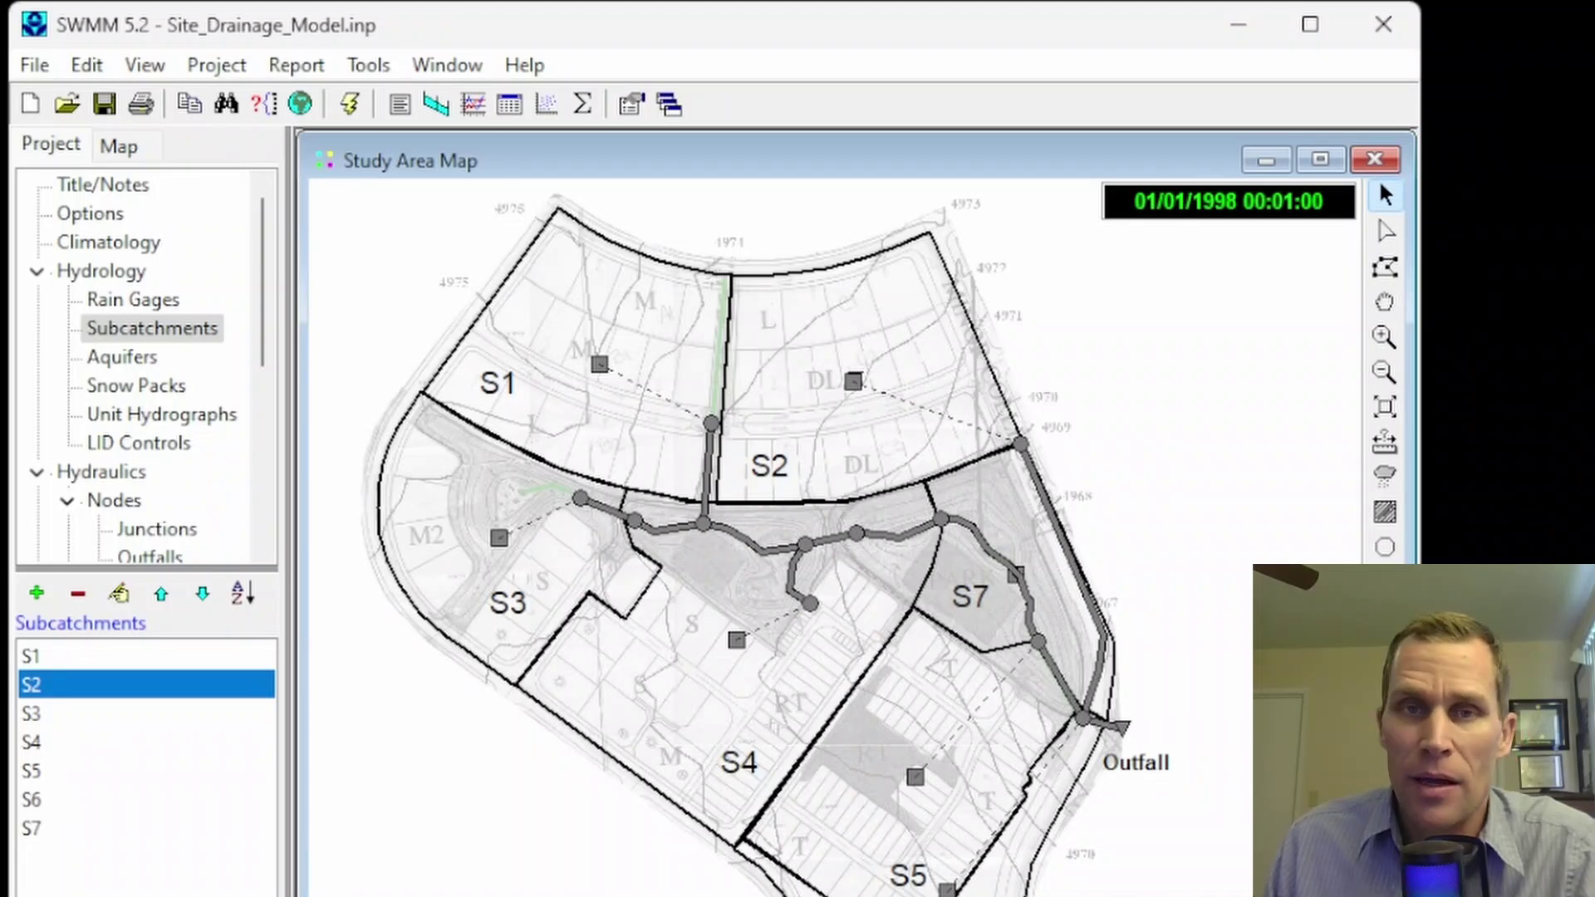
- Scroll through and close the Status Report, then return to the SWMM manual PDF
{"action": "left_click", "coordinate": [218, 65]}
{"action": "mouse_move", "coordinate": [299, 71]}
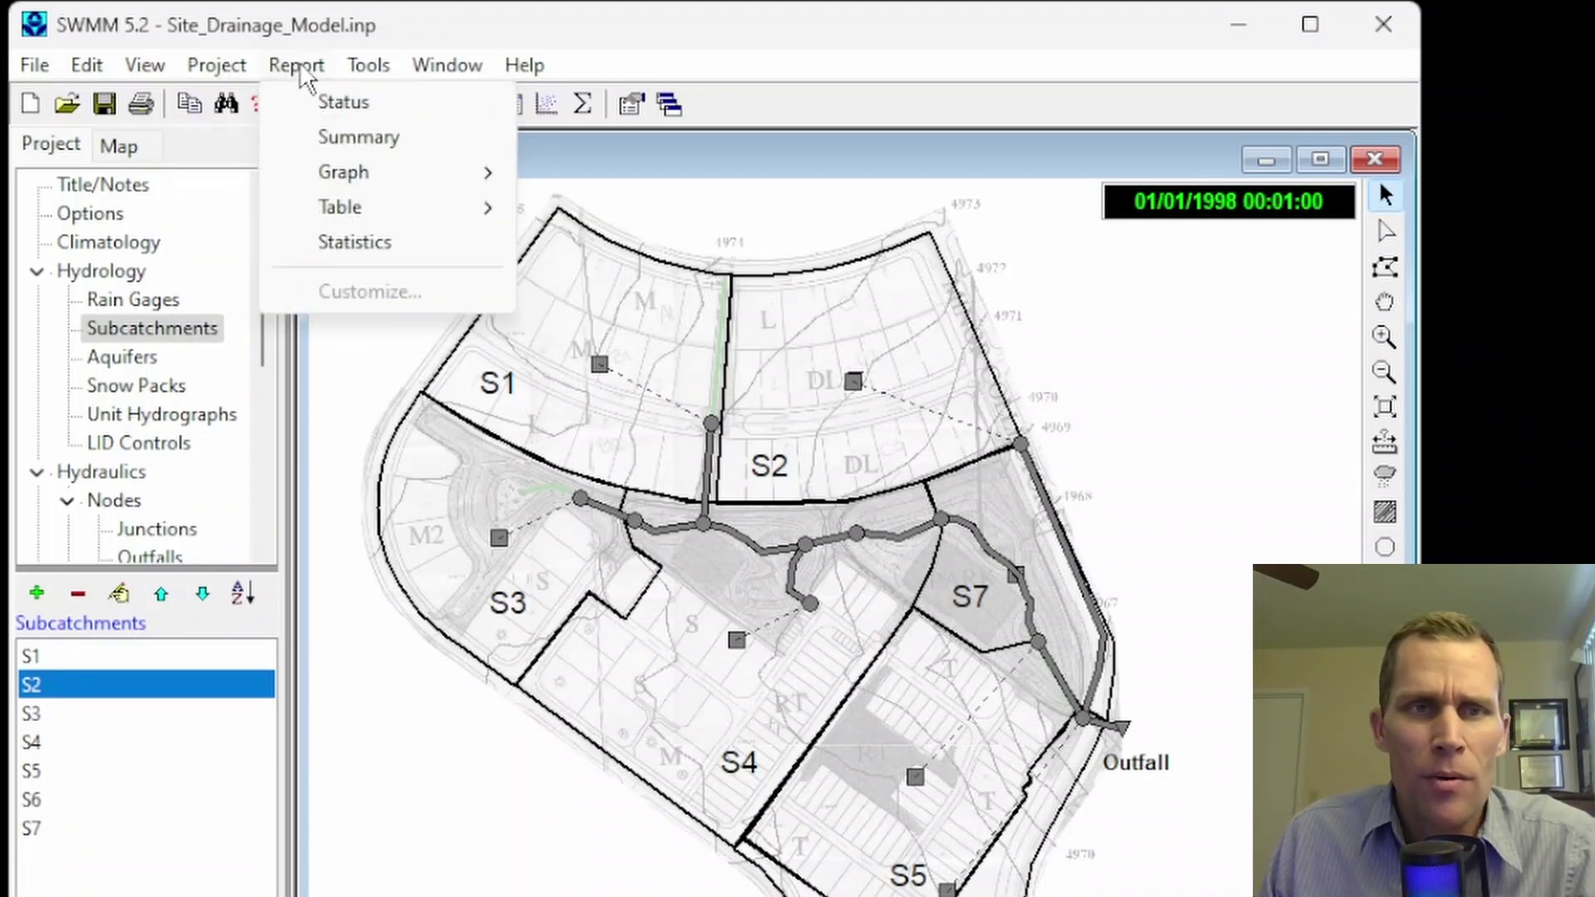
{"action": "left_click", "coordinate": [321, 102]}
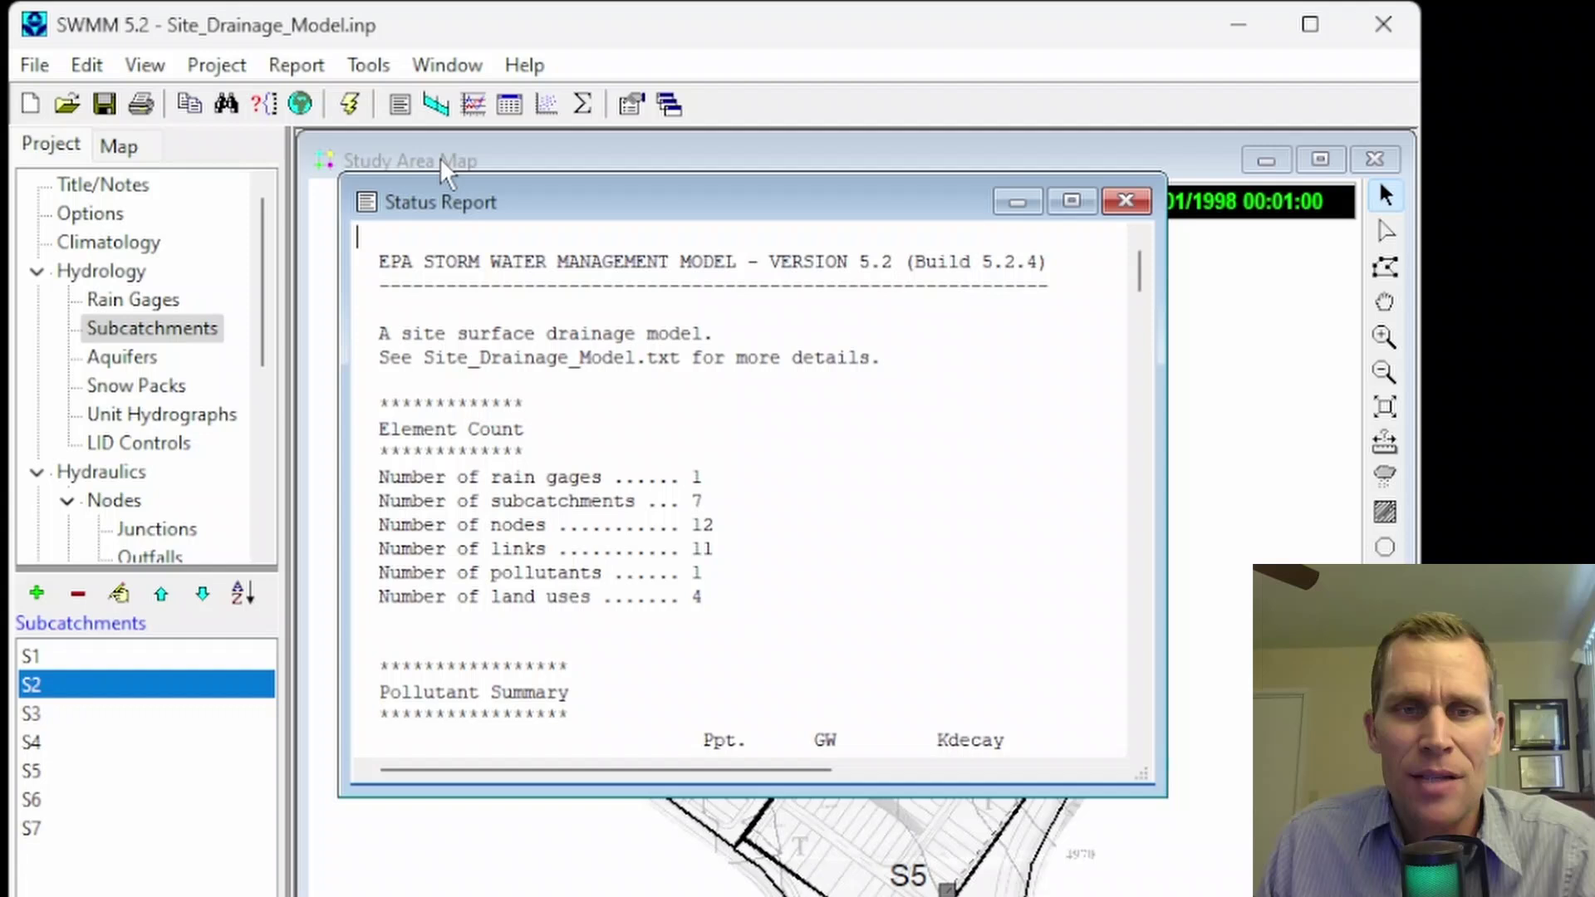
{"action": "left_click_drag", "start_coordinate": [1138, 278], "coordinate": [1144, 721]}
{"action": "left_click", "coordinate": [1126, 201]}
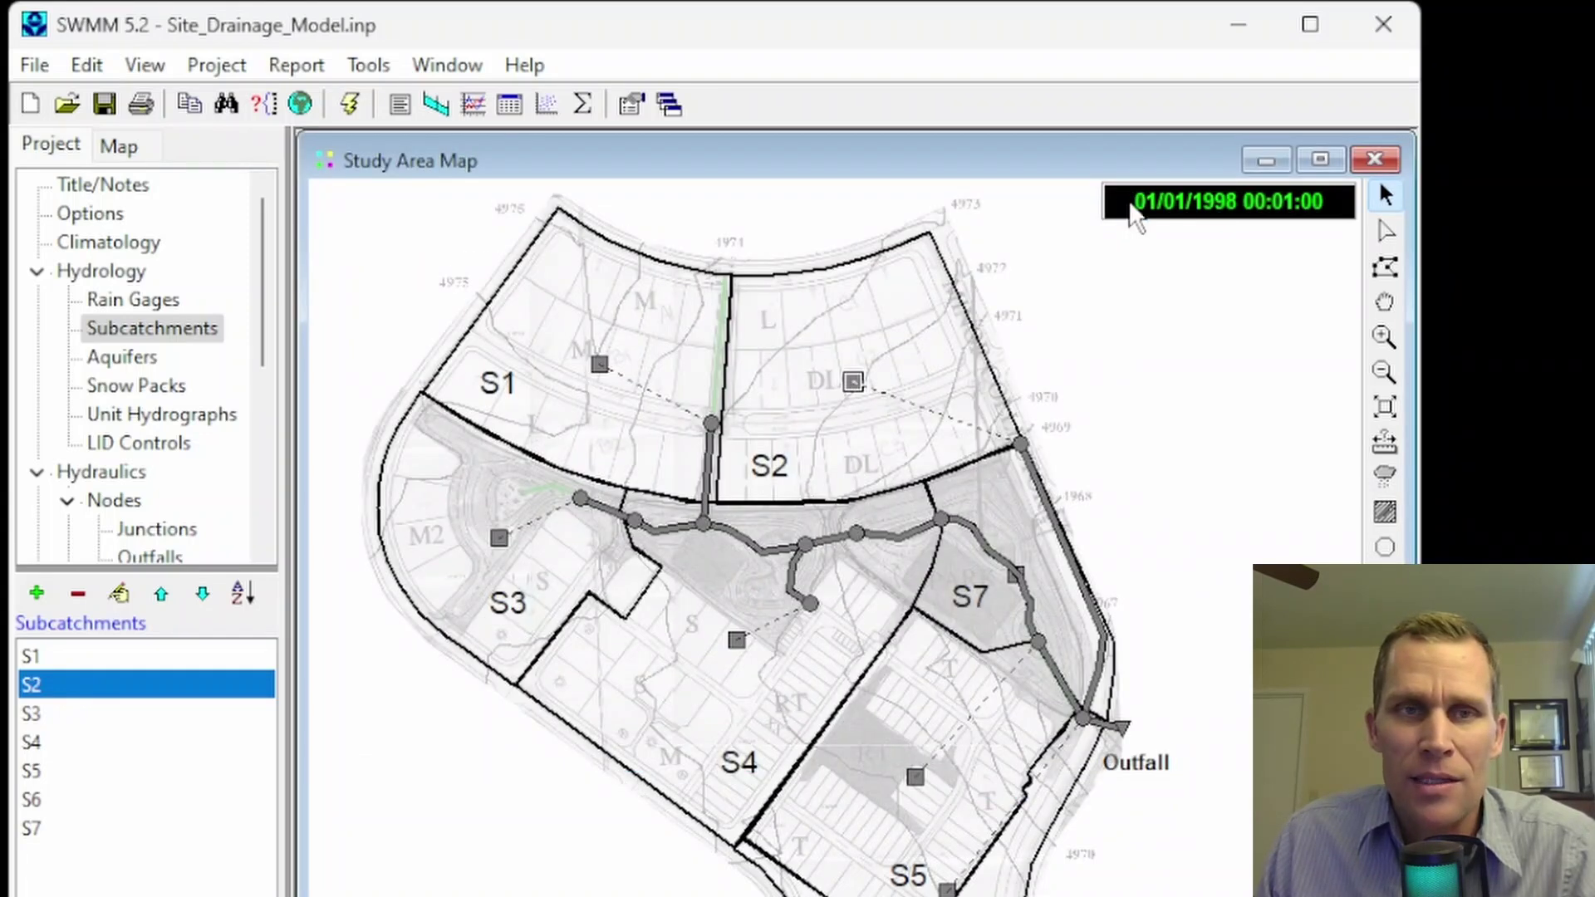
{"action": "key", "text": "alt+Tab"}
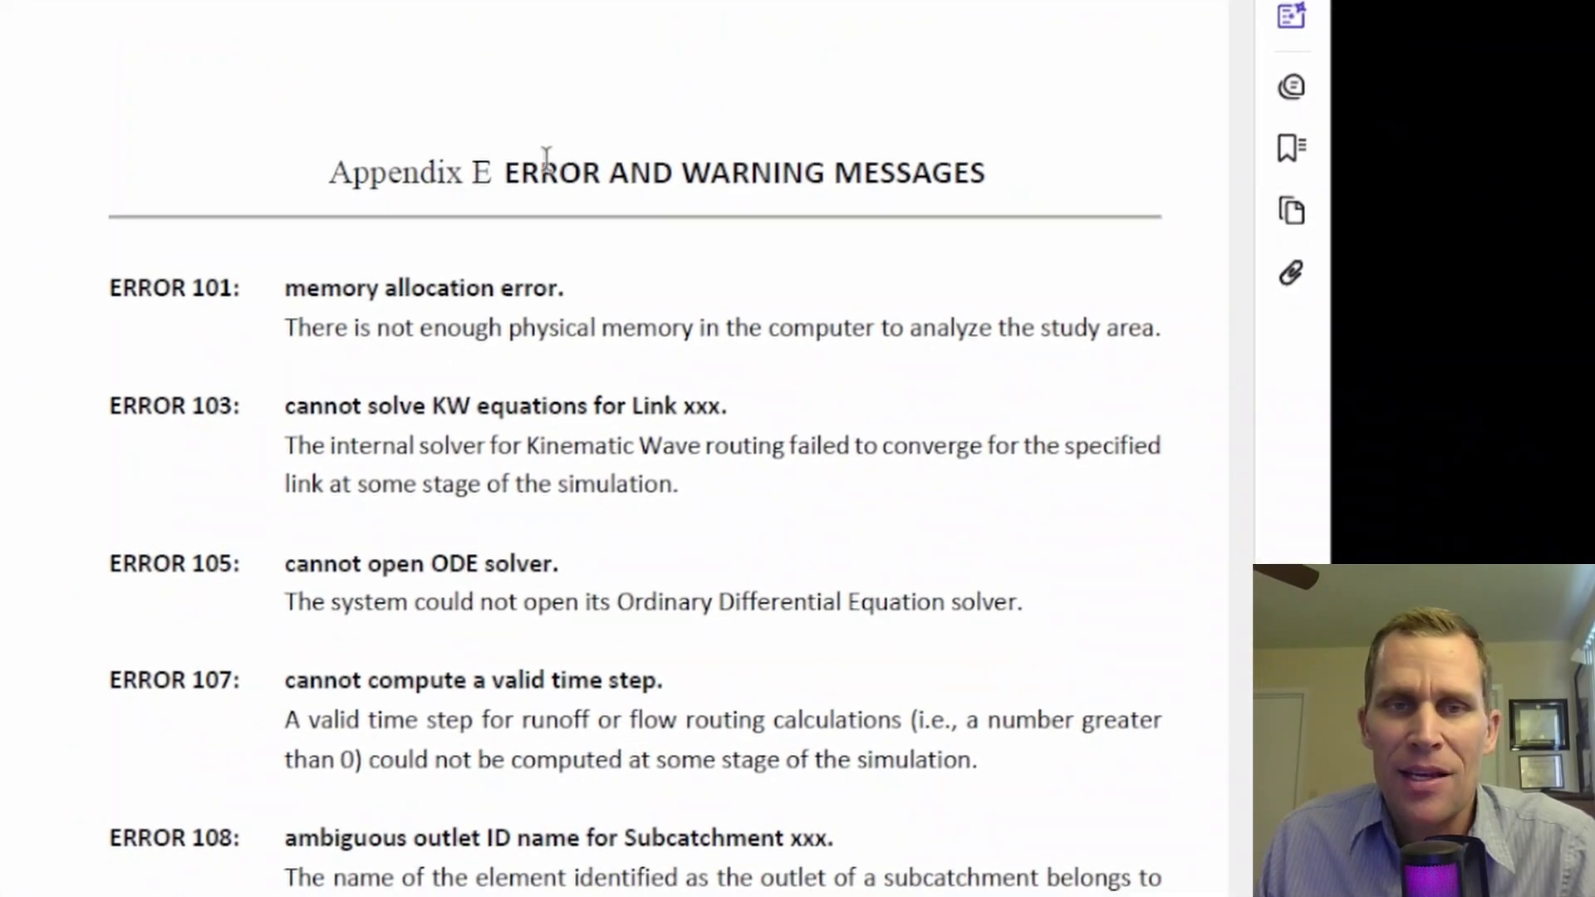
- Read Appendix E from the Error and Warning Messages heading down to Warnings 07–09
{"action": "left_click_drag", "start_coordinate": [505, 172], "coordinate": [987, 174]}
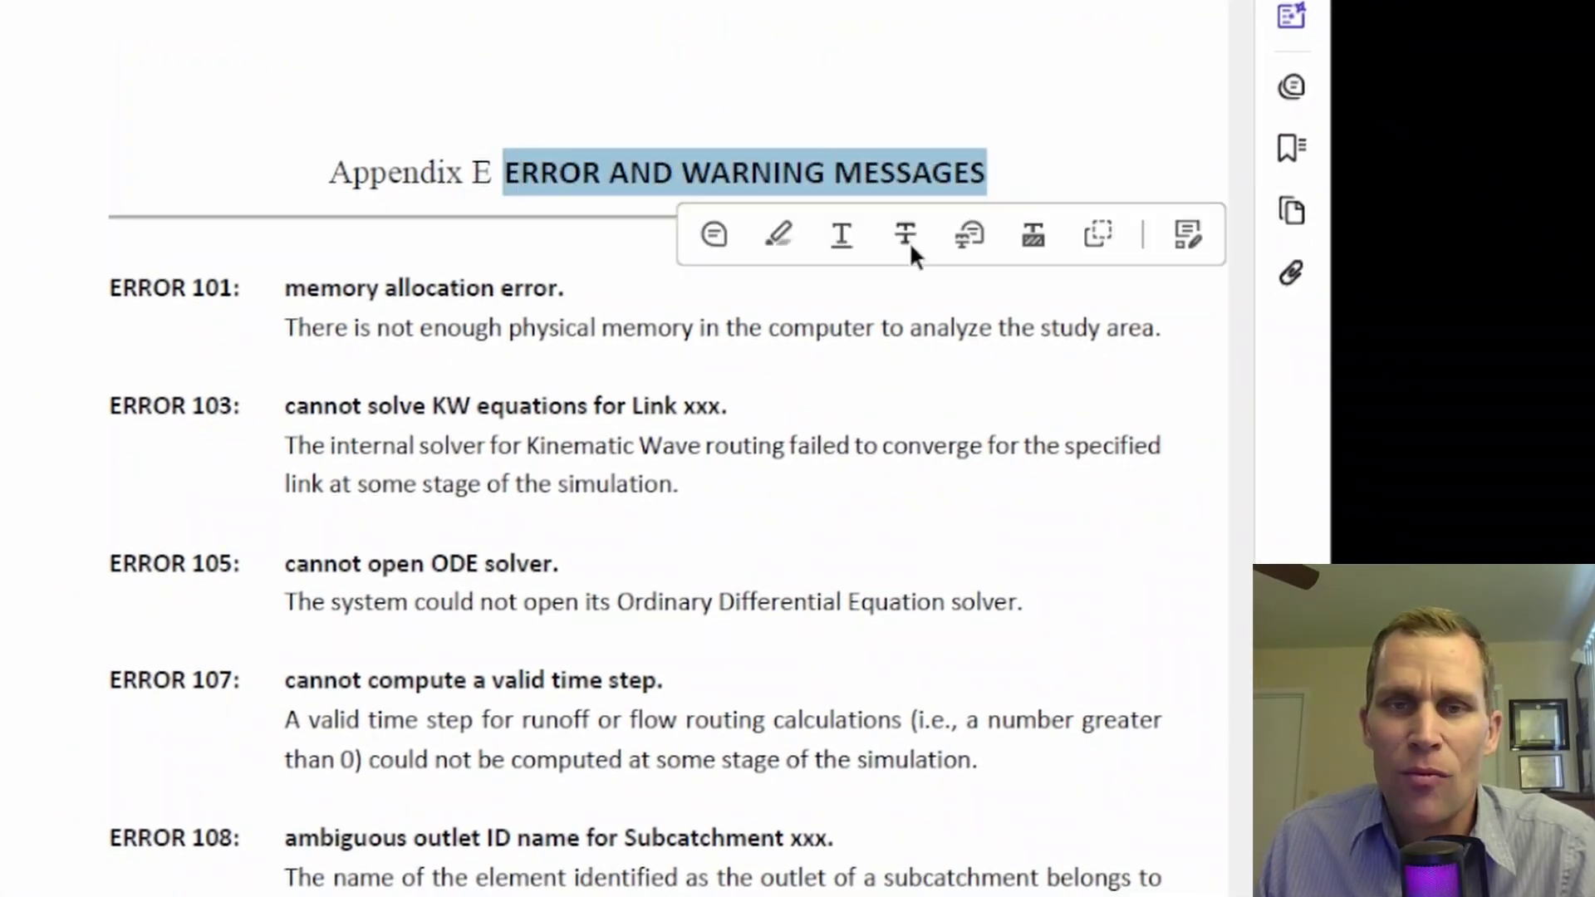
{"action": "left_click", "coordinate": [571, 319]}
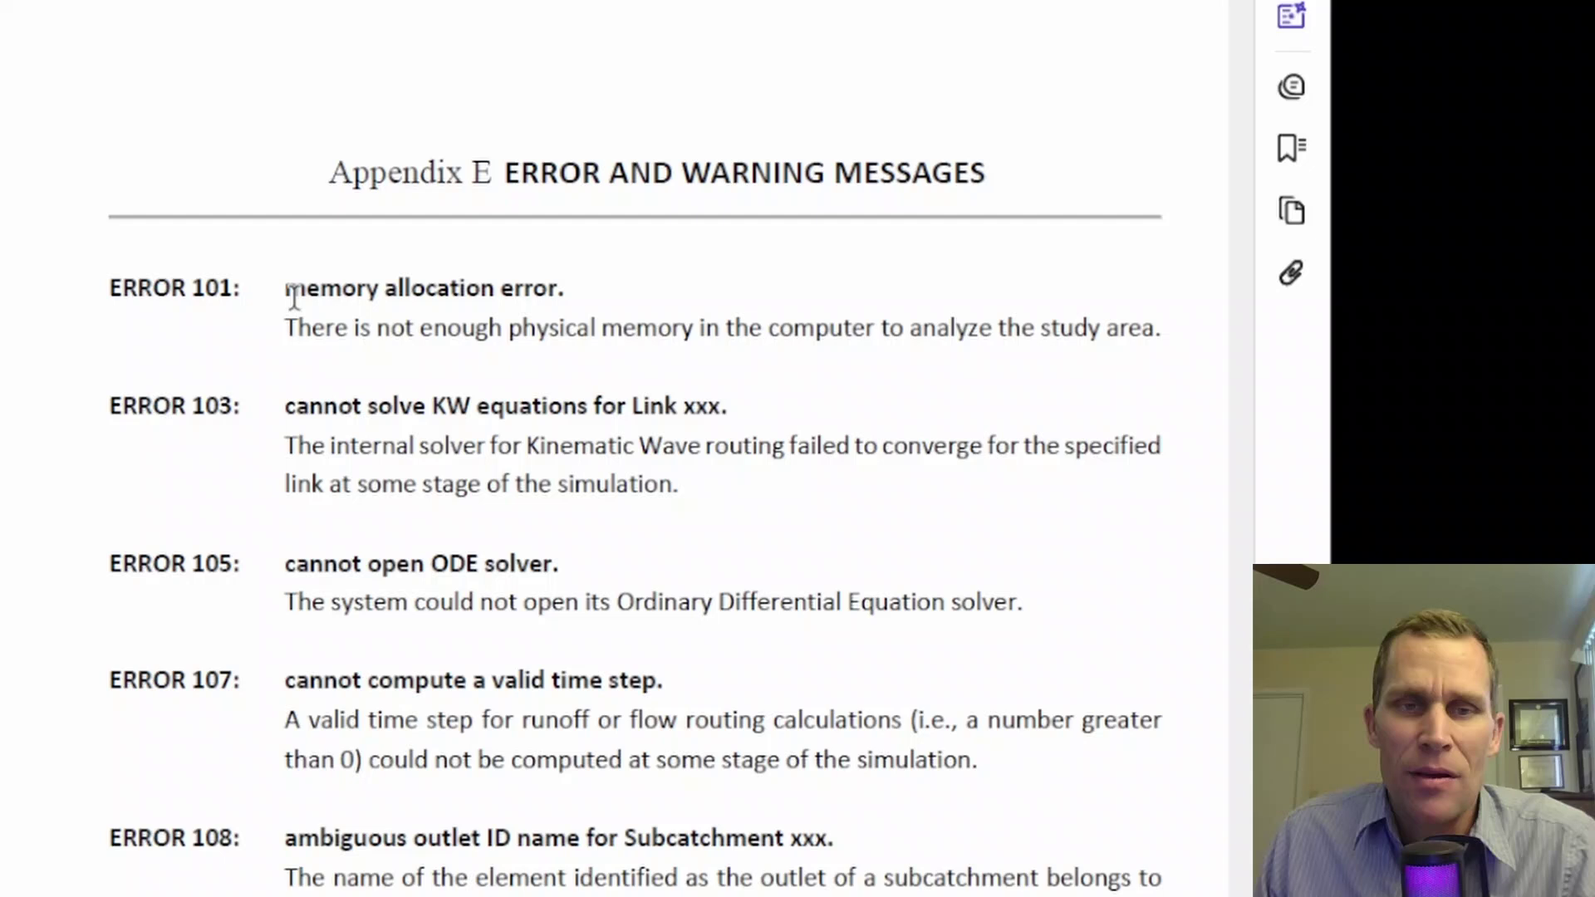
{"action": "left_click_drag", "start_coordinate": [285, 289], "coordinate": [558, 291]}
{"action": "scroll", "coordinate": [559, 532], "scroll_direction": "down", "scroll_amount": 10}
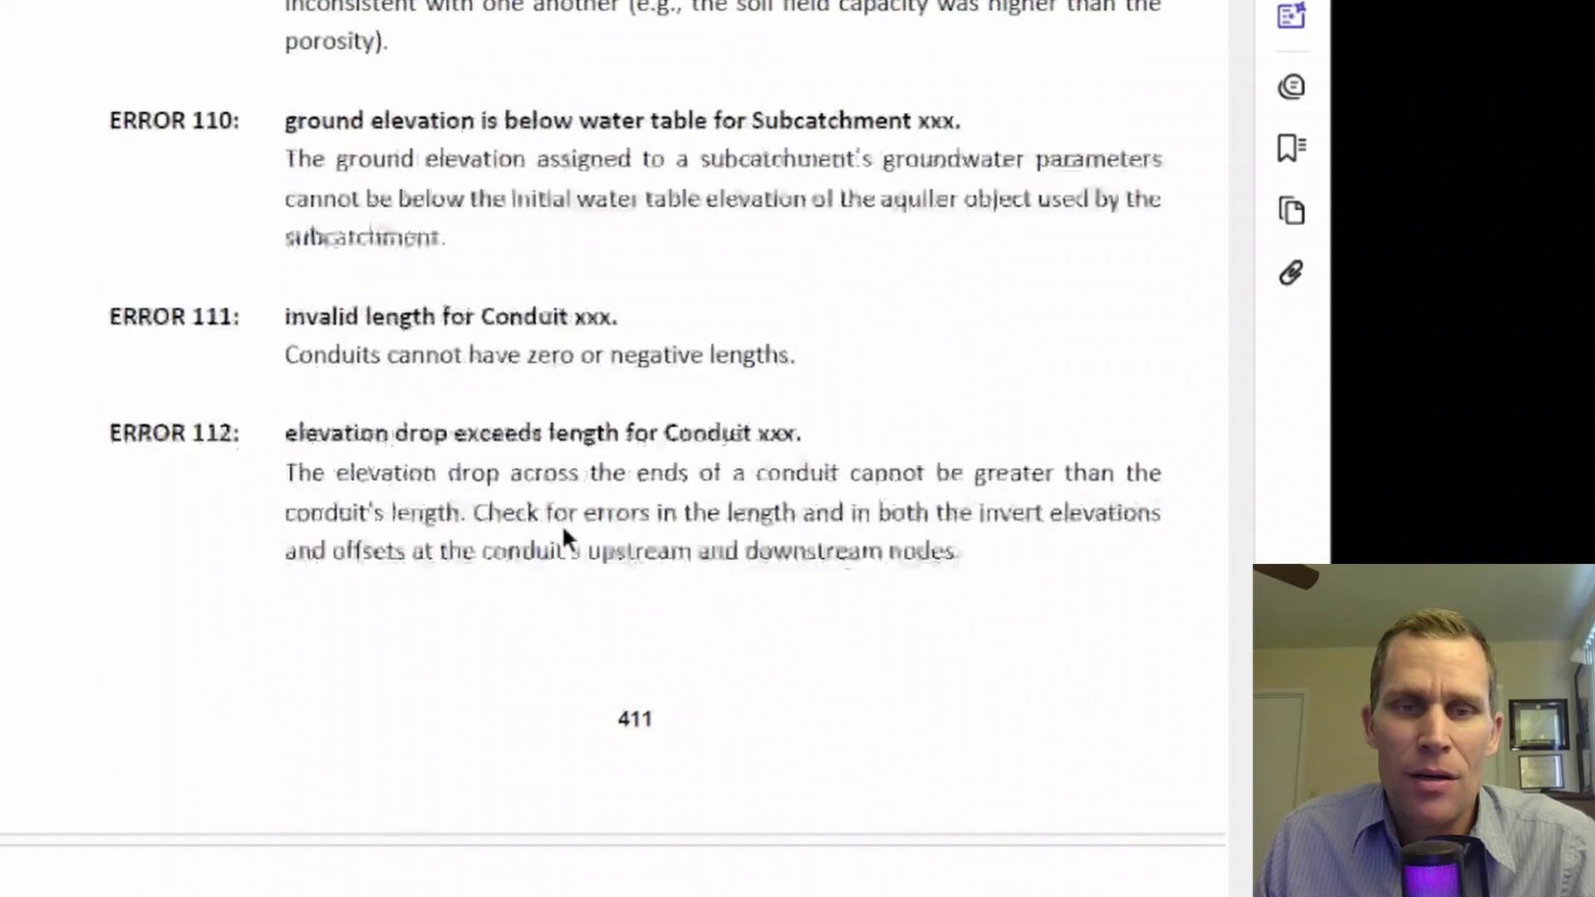
{"action": "scroll", "coordinate": [562, 531], "scroll_direction": "down", "scroll_amount": 2}
{"action": "left_click_drag", "start_coordinate": [309, 281], "coordinate": [752, 281]}
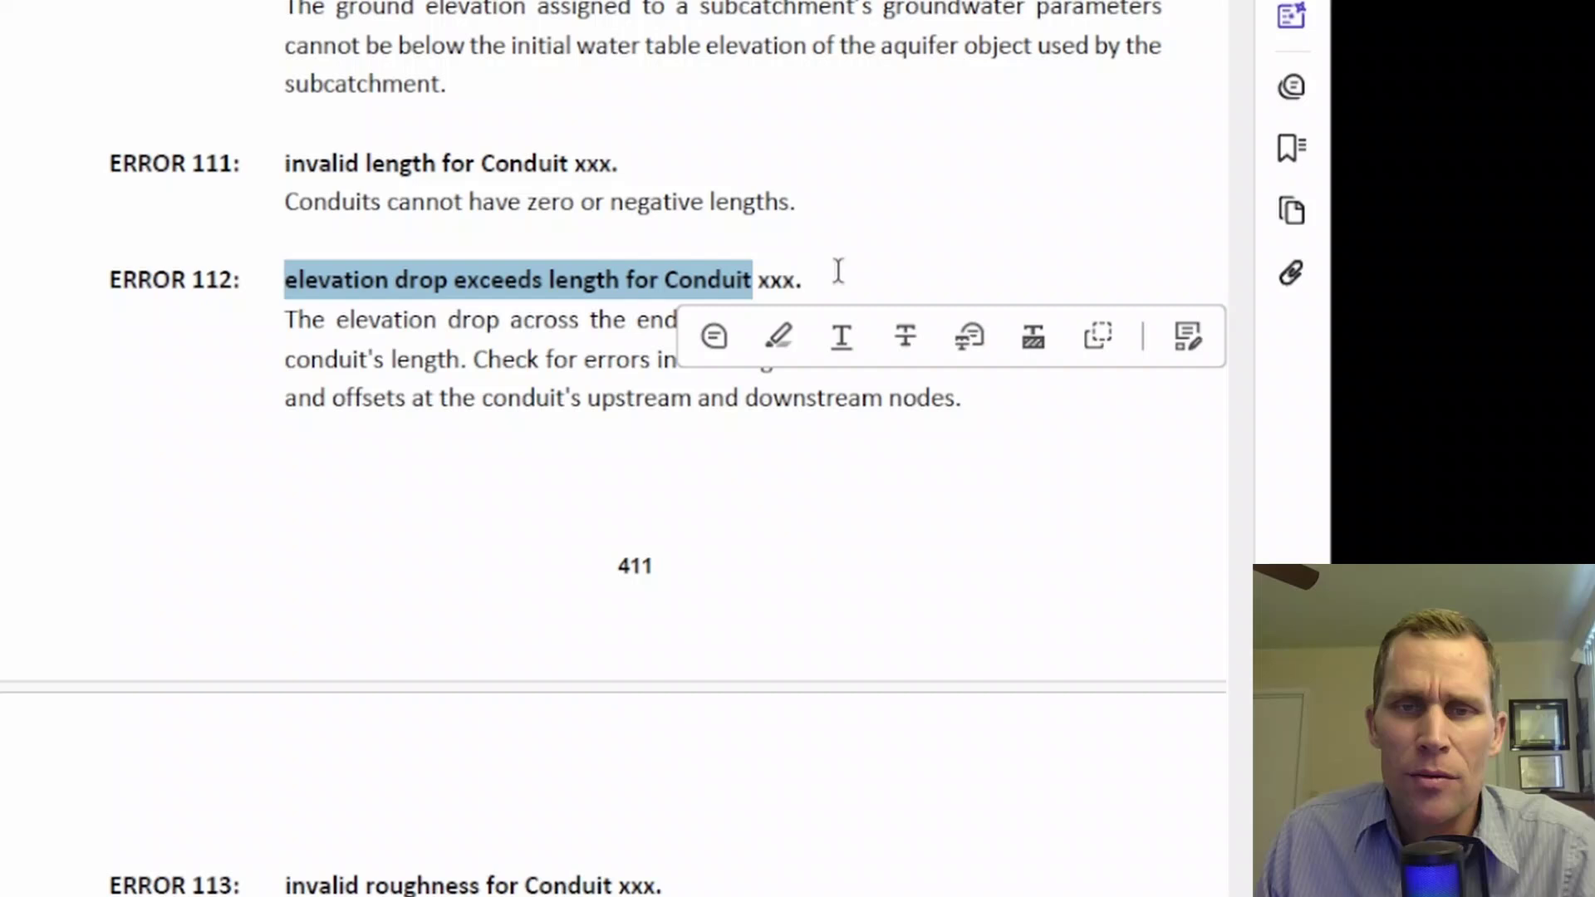
{"action": "scroll", "coordinate": [759, 278], "scroll_direction": "down", "scroll_amount": 8}
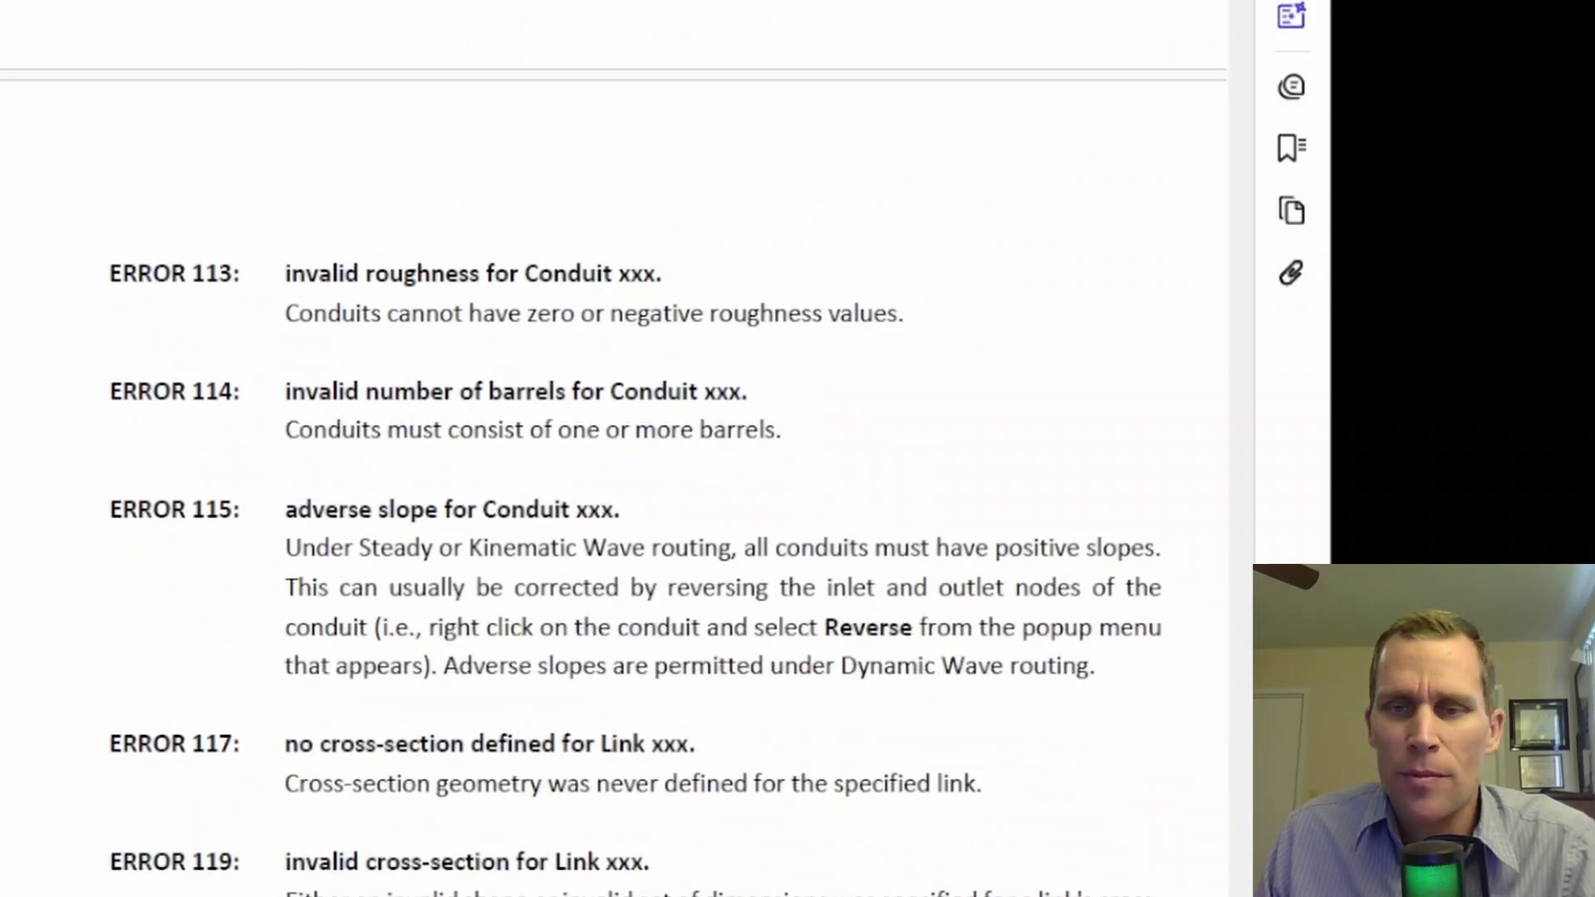
{"action": "scroll", "coordinate": [615, 449], "scroll_direction": "down", "scroll_amount": 20}
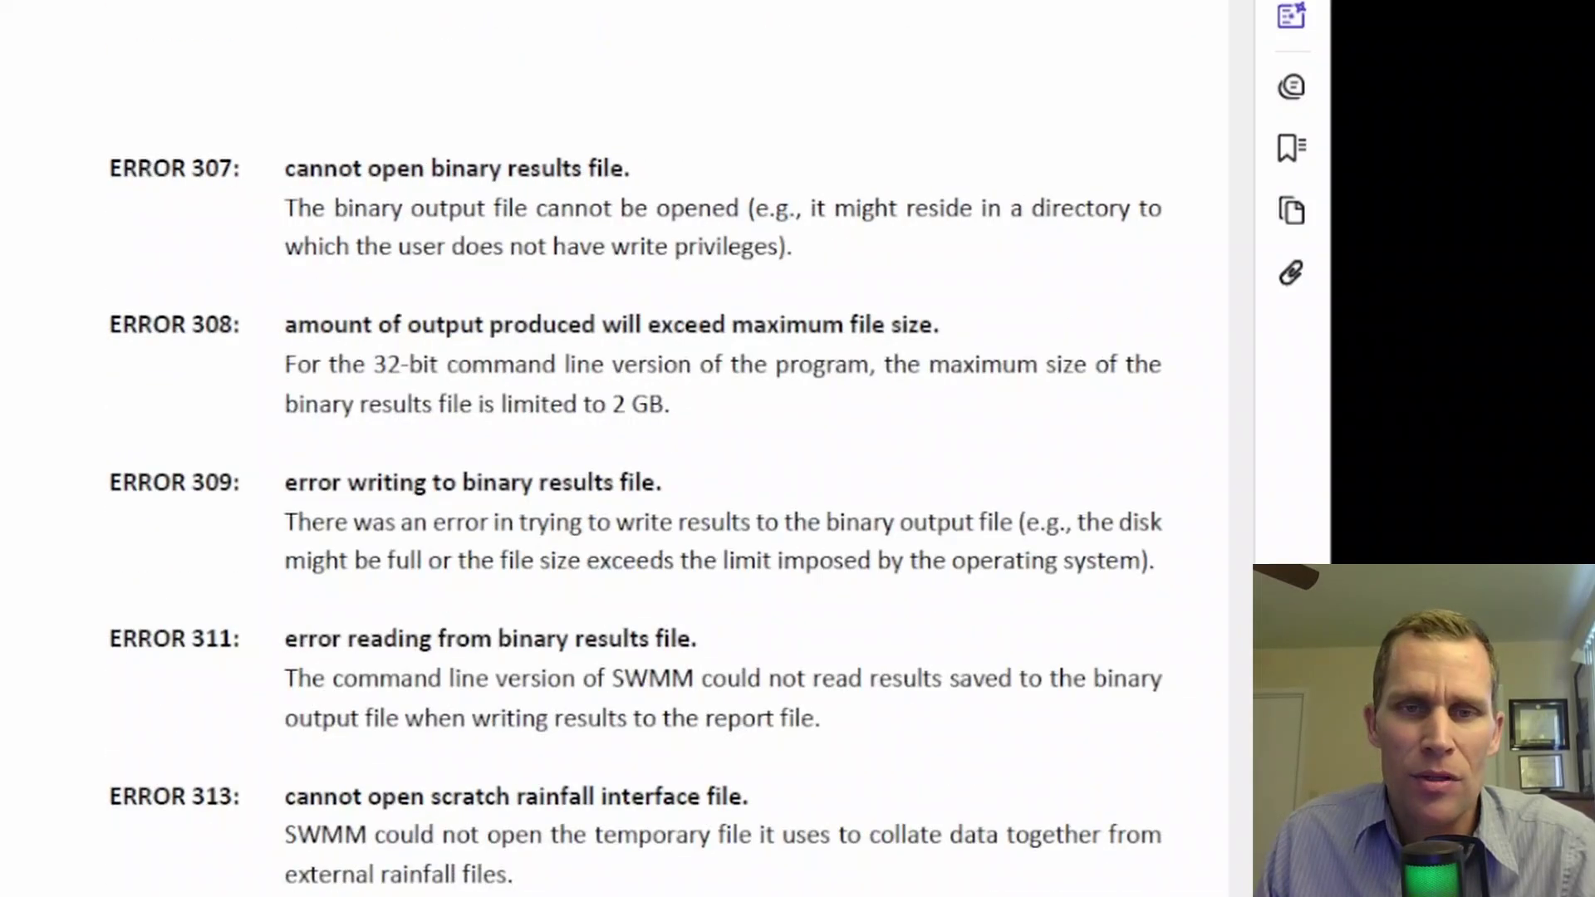
{"action": "scroll", "coordinate": [615, 448], "scroll_direction": "down", "scroll_amount": 15}
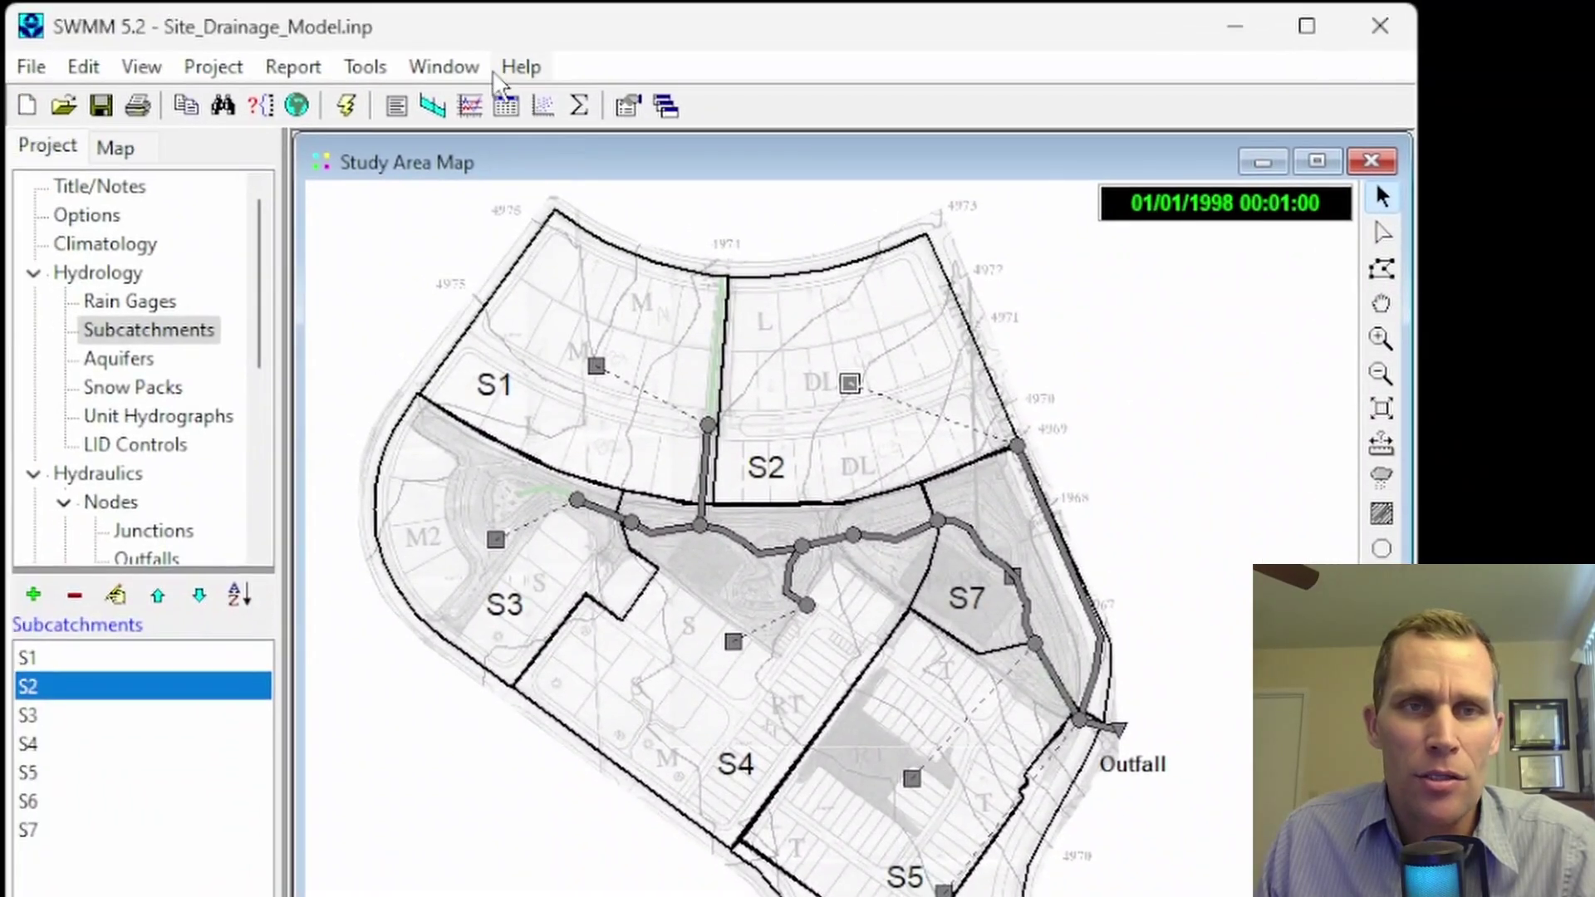
- Open the EPA SWMM 5.2 User Guide at Reference > Error Messages > Property Errors
{"action": "left_click", "coordinate": [518, 67]}
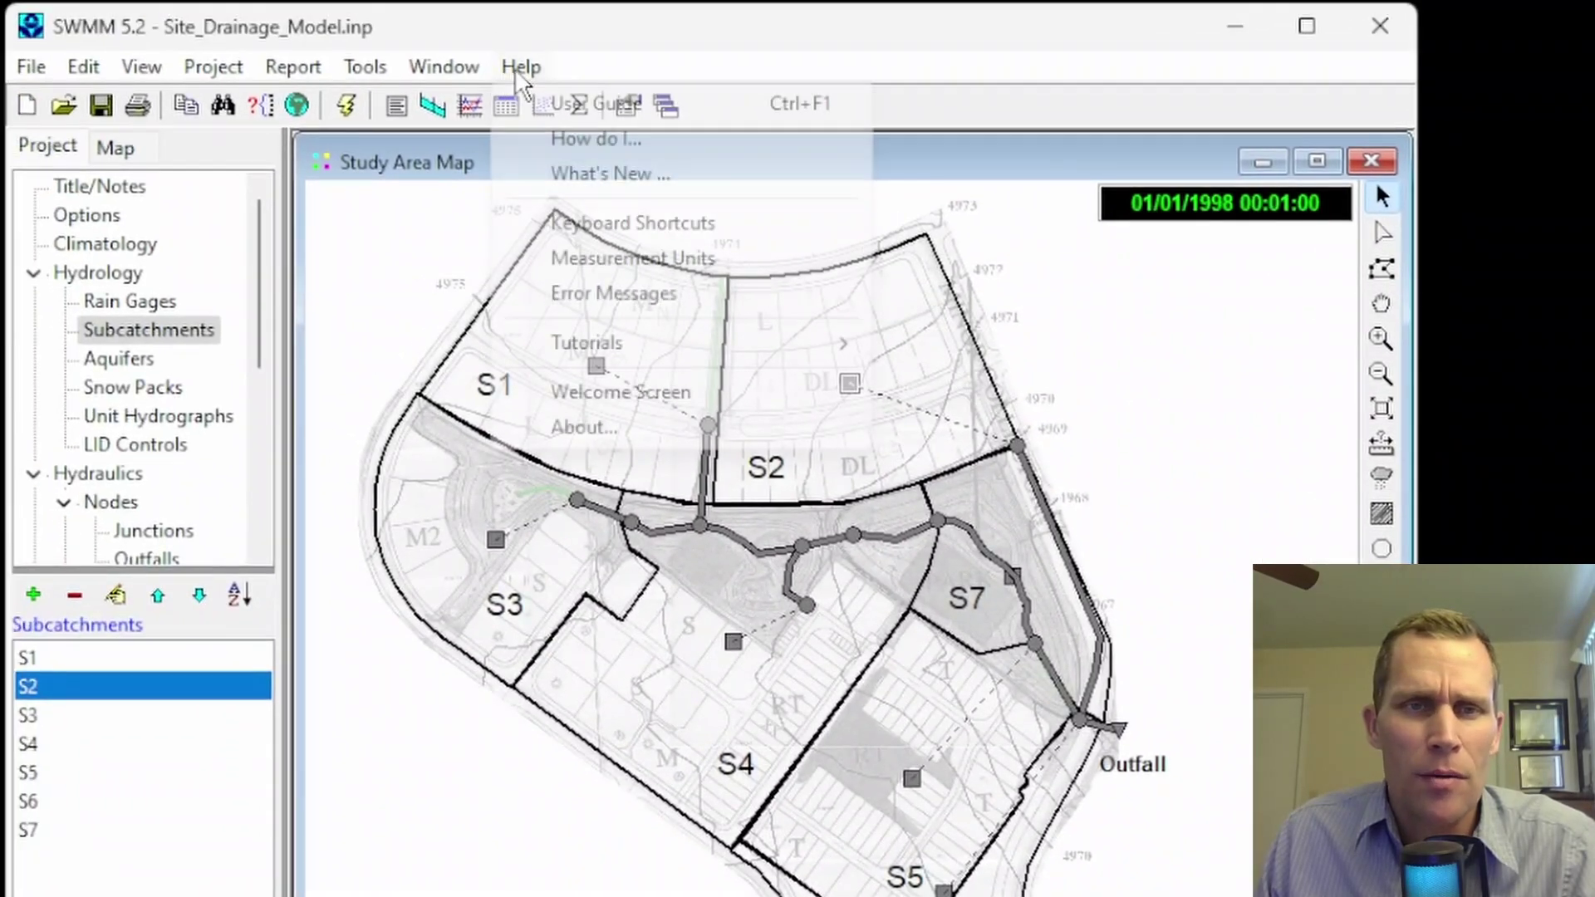
{"action": "left_click", "coordinate": [567, 109]}
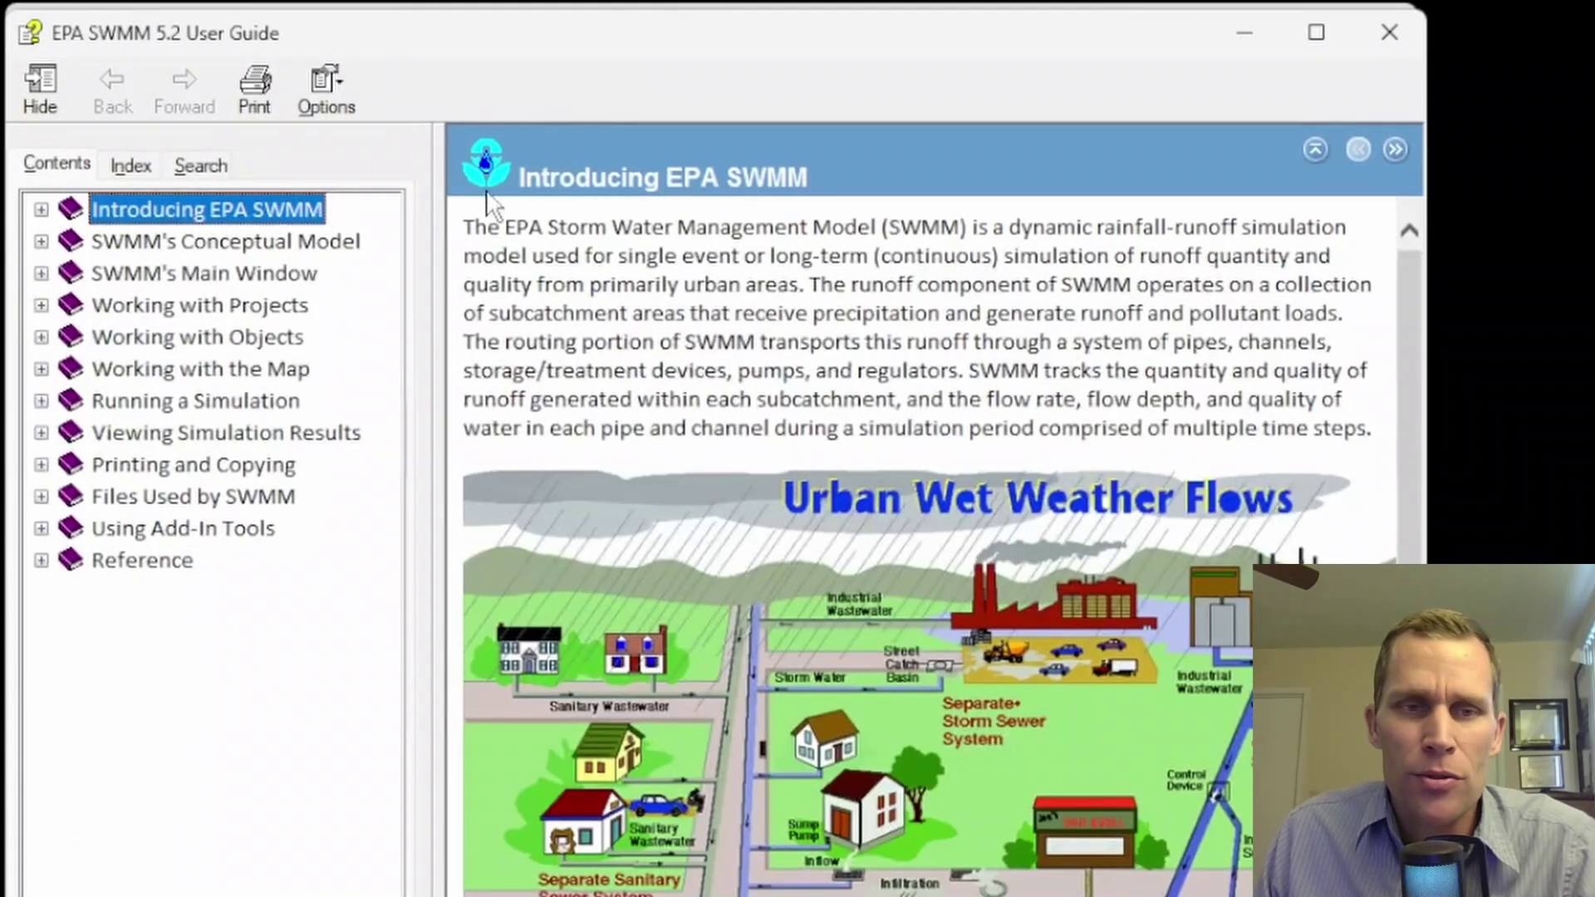
{"action": "left_click", "coordinate": [39, 561]}
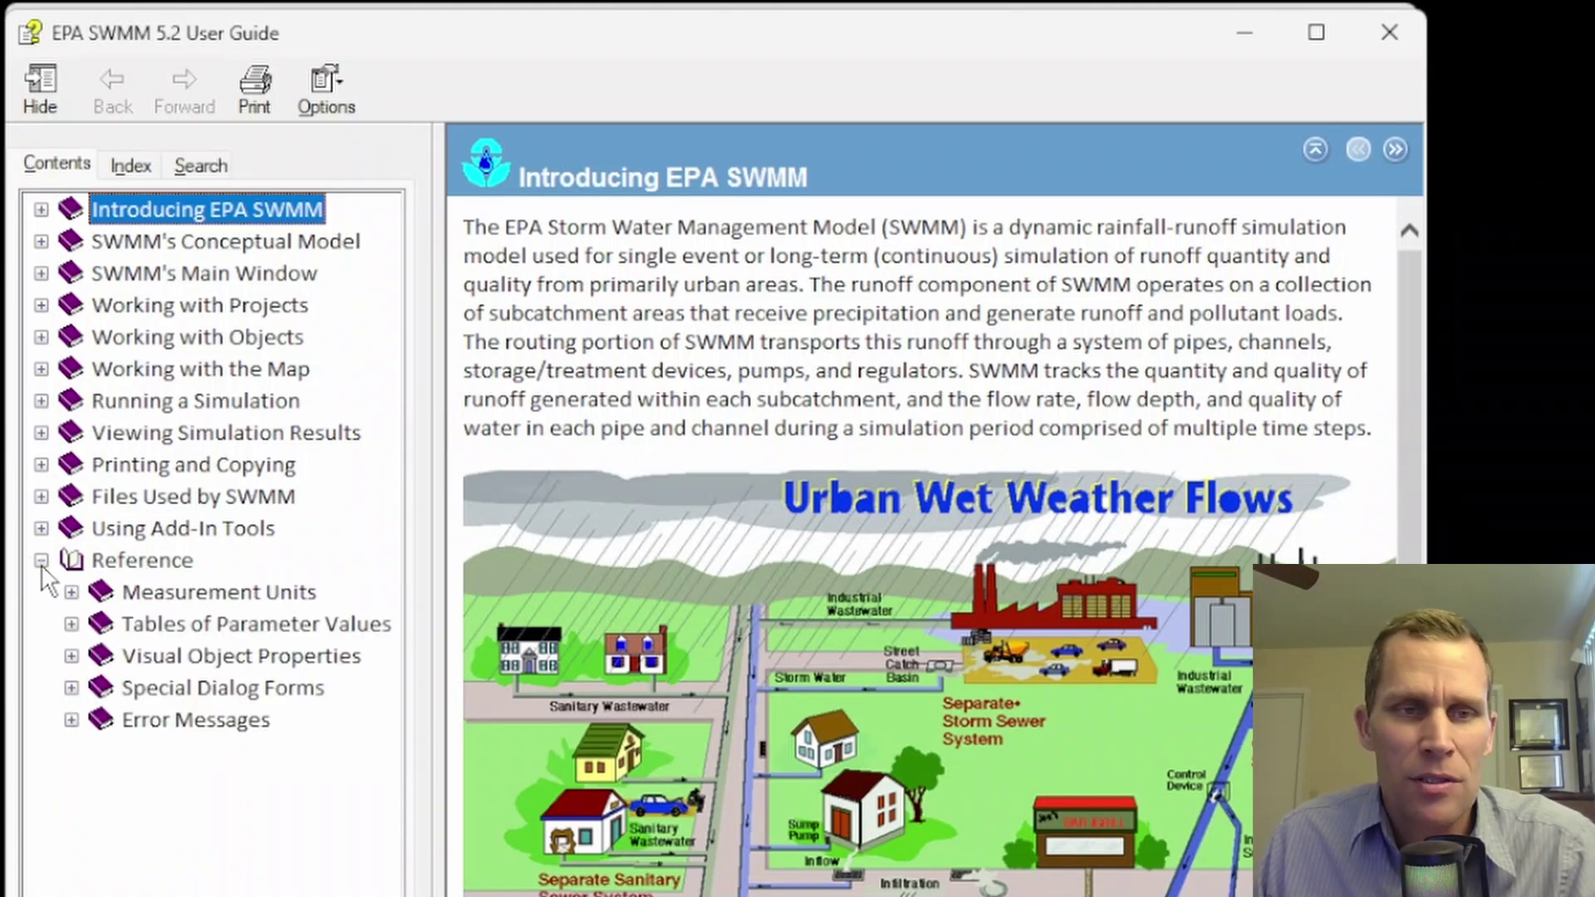
{"action": "left_click", "coordinate": [156, 723]}
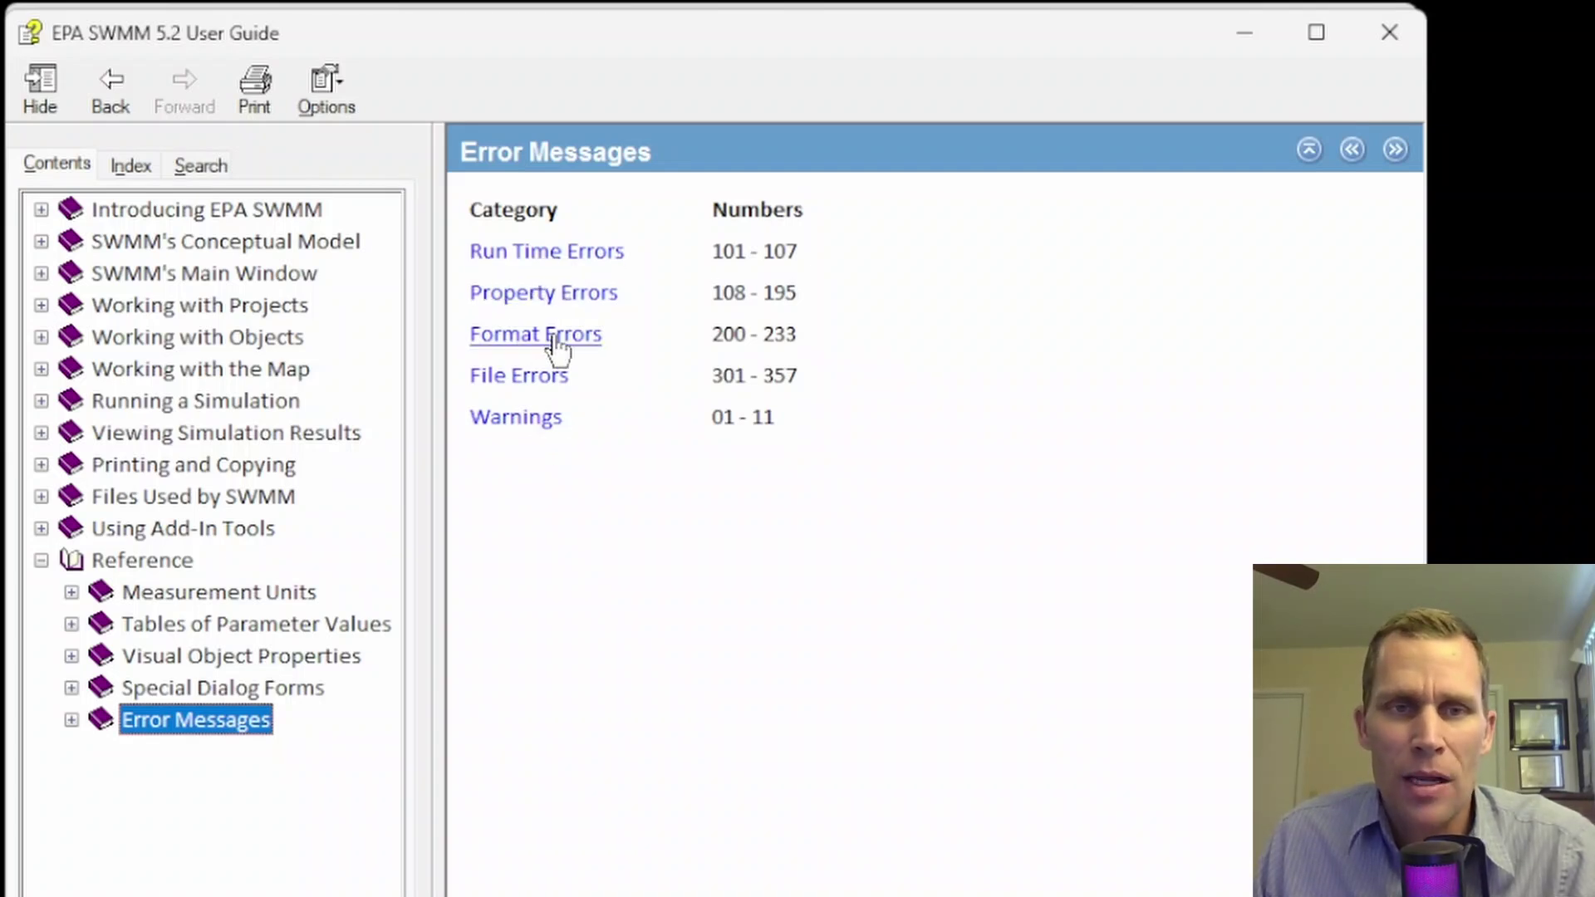
{"action": "left_click", "coordinate": [541, 301]}
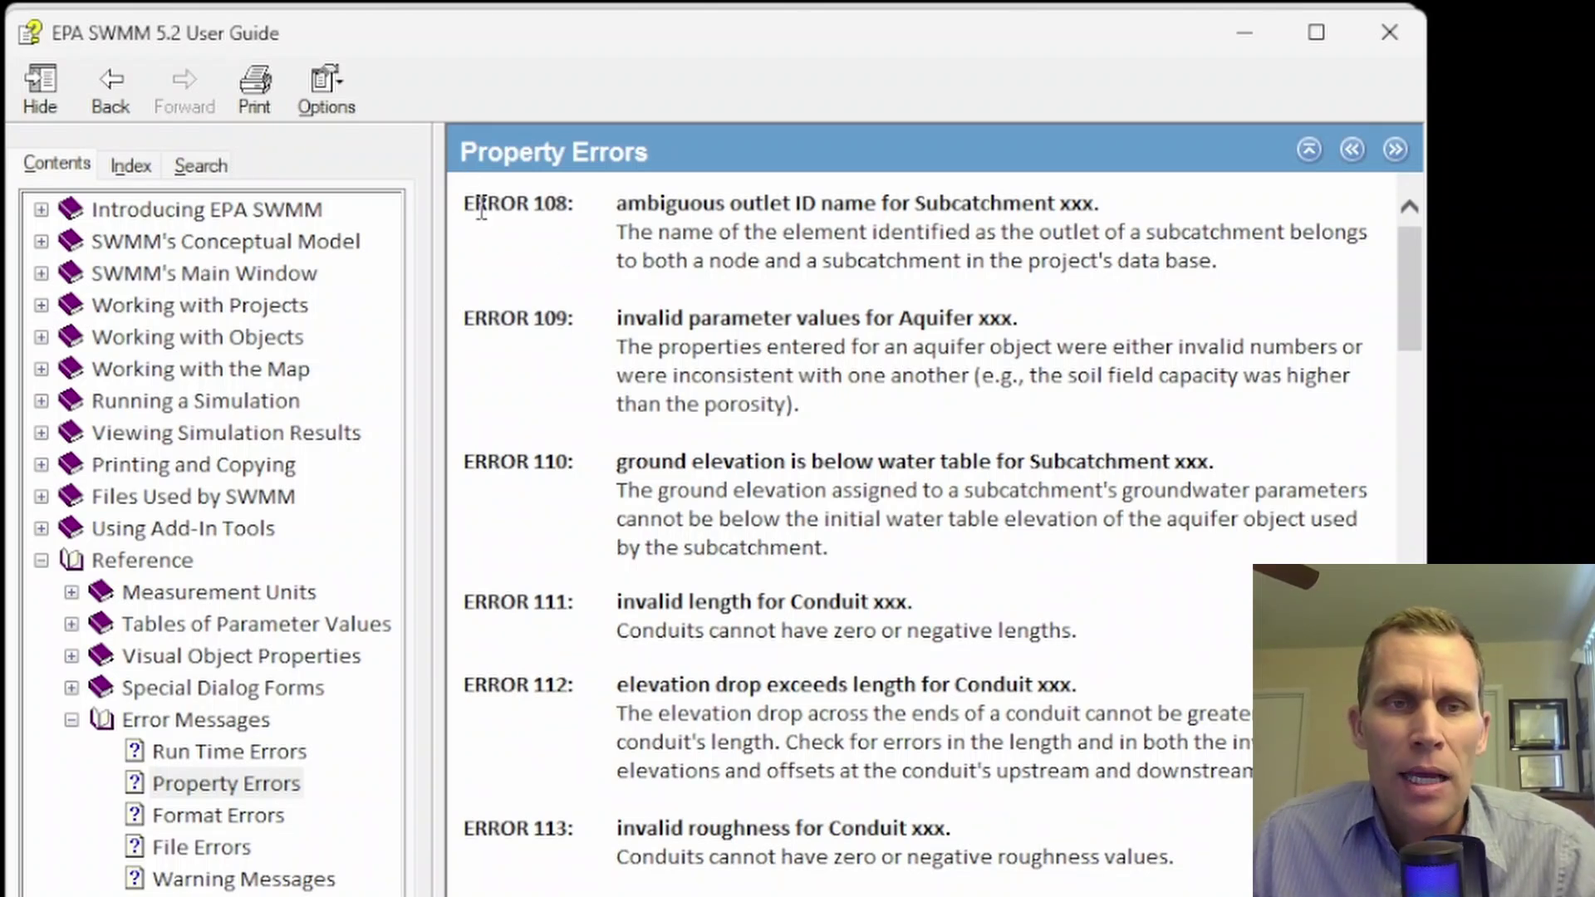
- Highlight the ERROR 108 heading and its xxx placeholder
{"action": "left_click_drag", "start_coordinate": [463, 203], "coordinate": [1104, 208]}
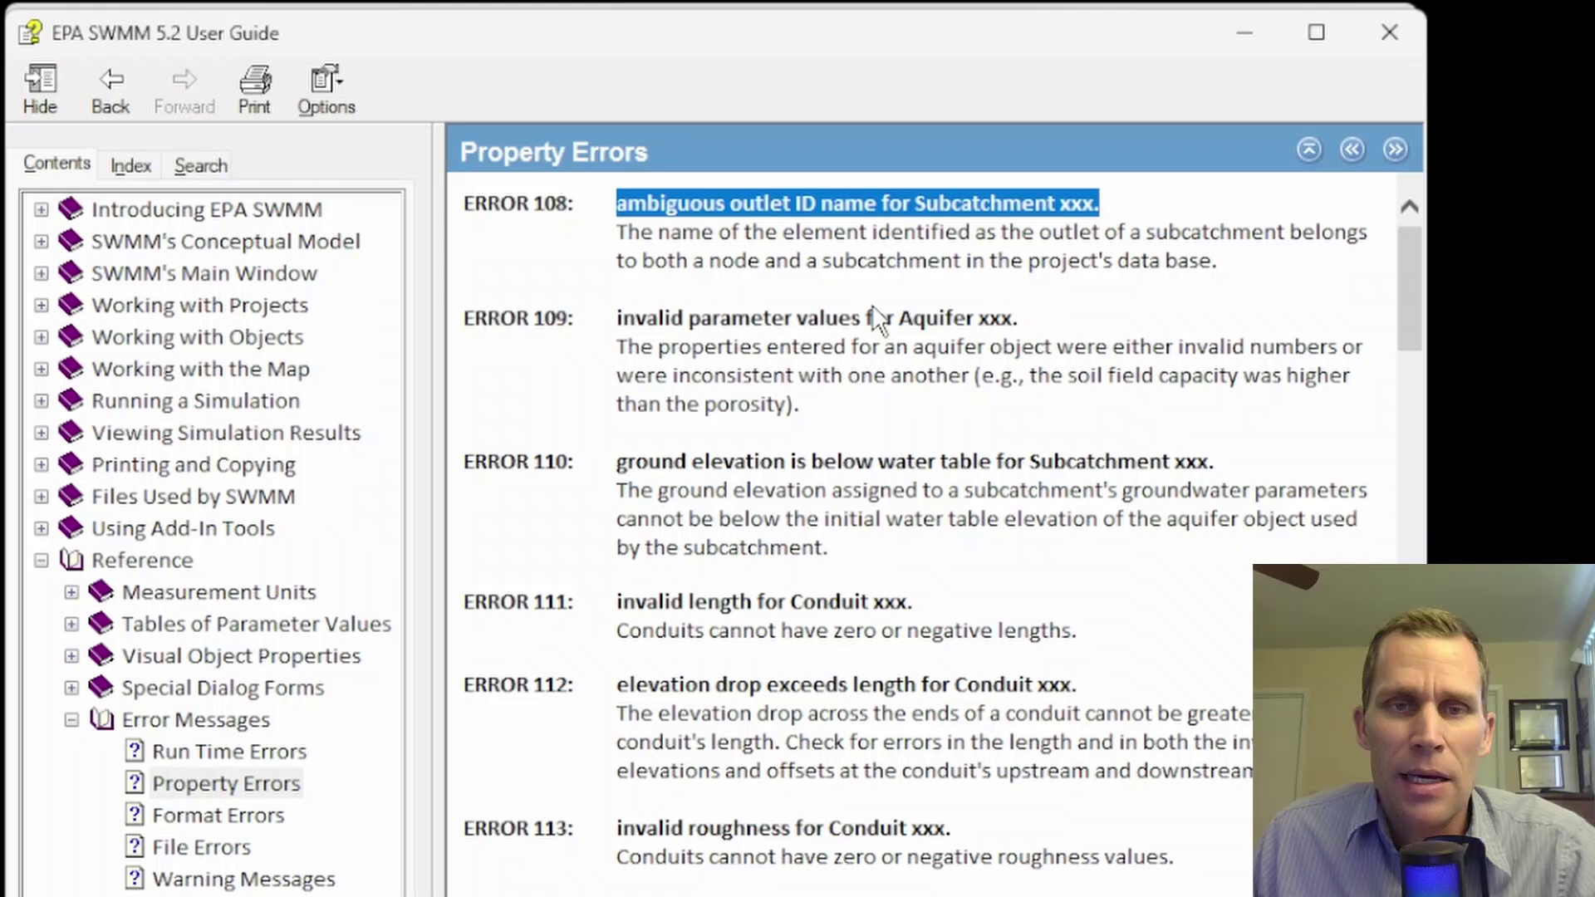
{"action": "left_click_drag", "start_coordinate": [617, 235], "coordinate": [1250, 260]}
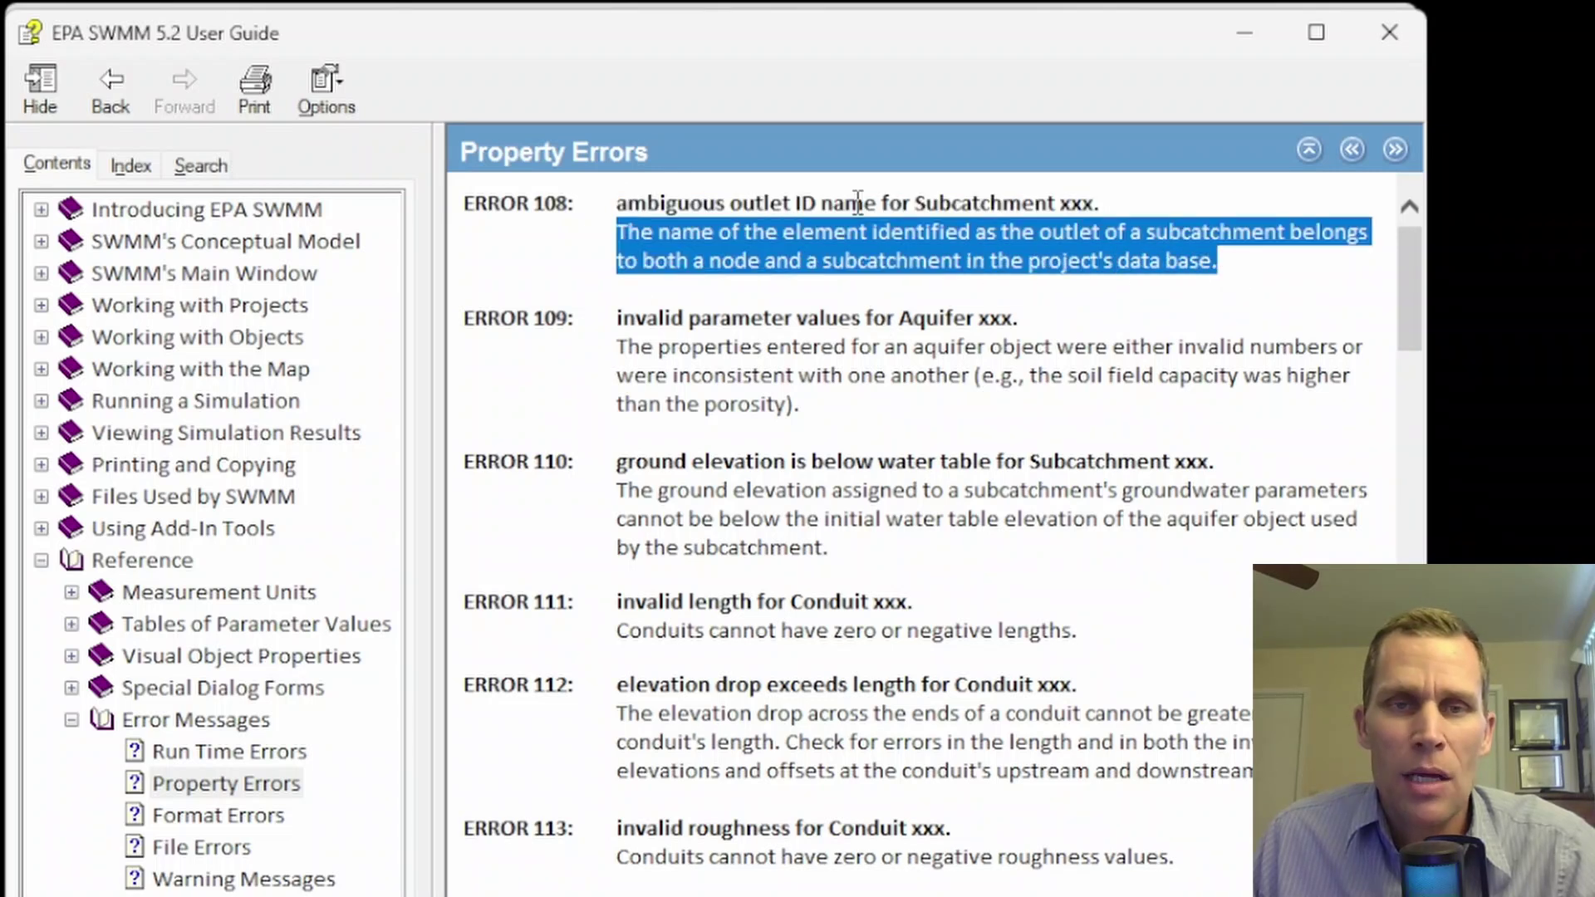
{"action": "left_click", "coordinate": [995, 204]}
{"action": "double_click", "coordinate": [1078, 203]}
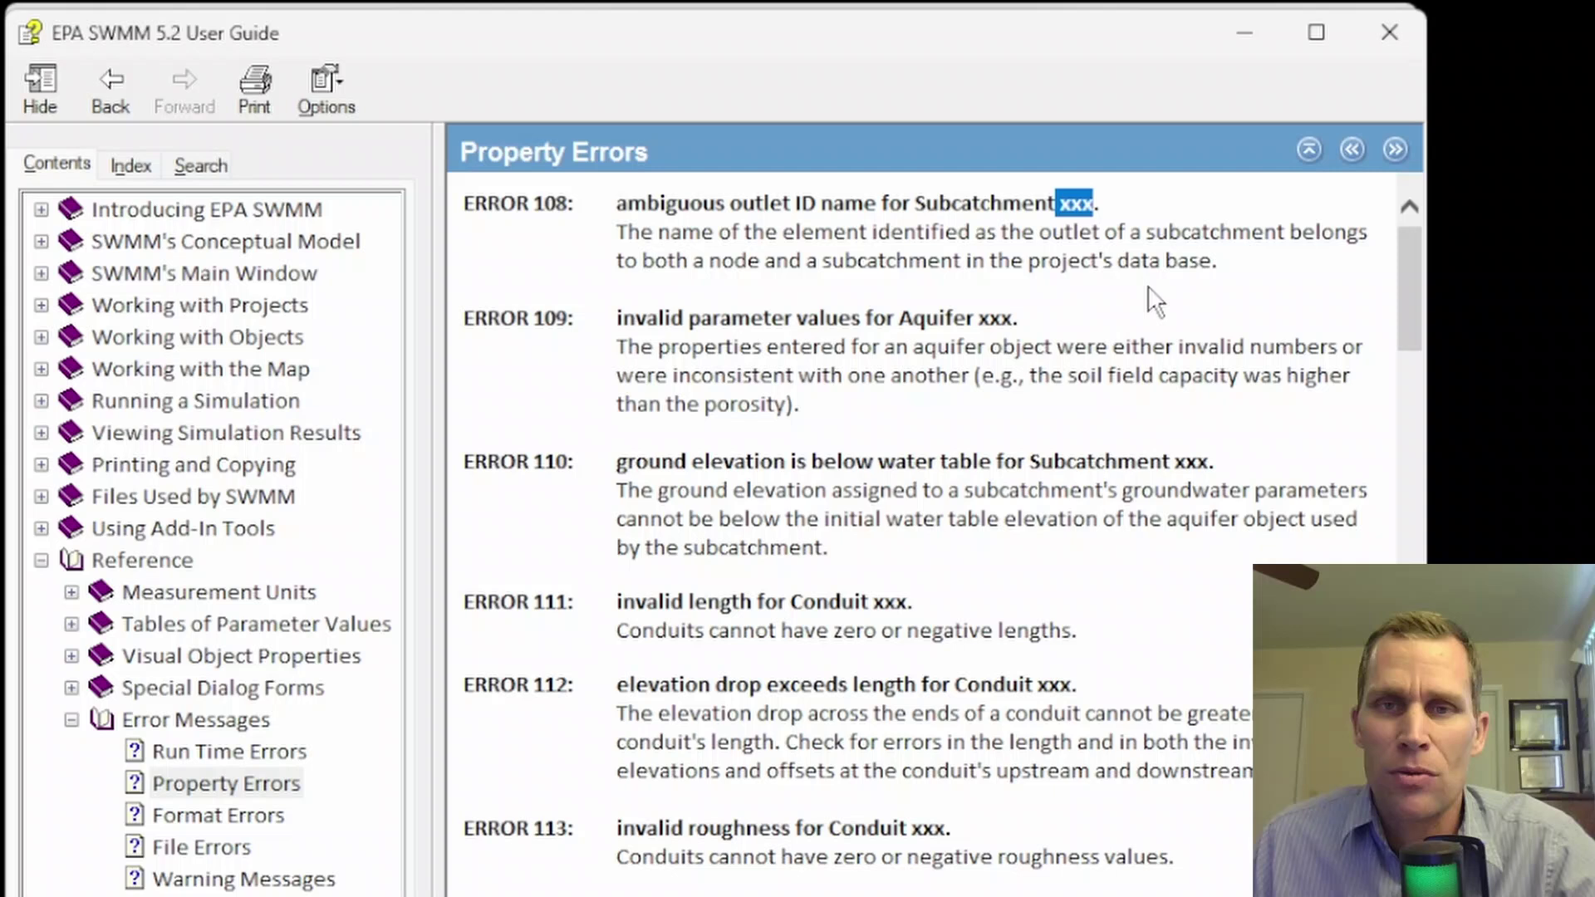
{"action": "left_click", "coordinate": [1045, 232]}
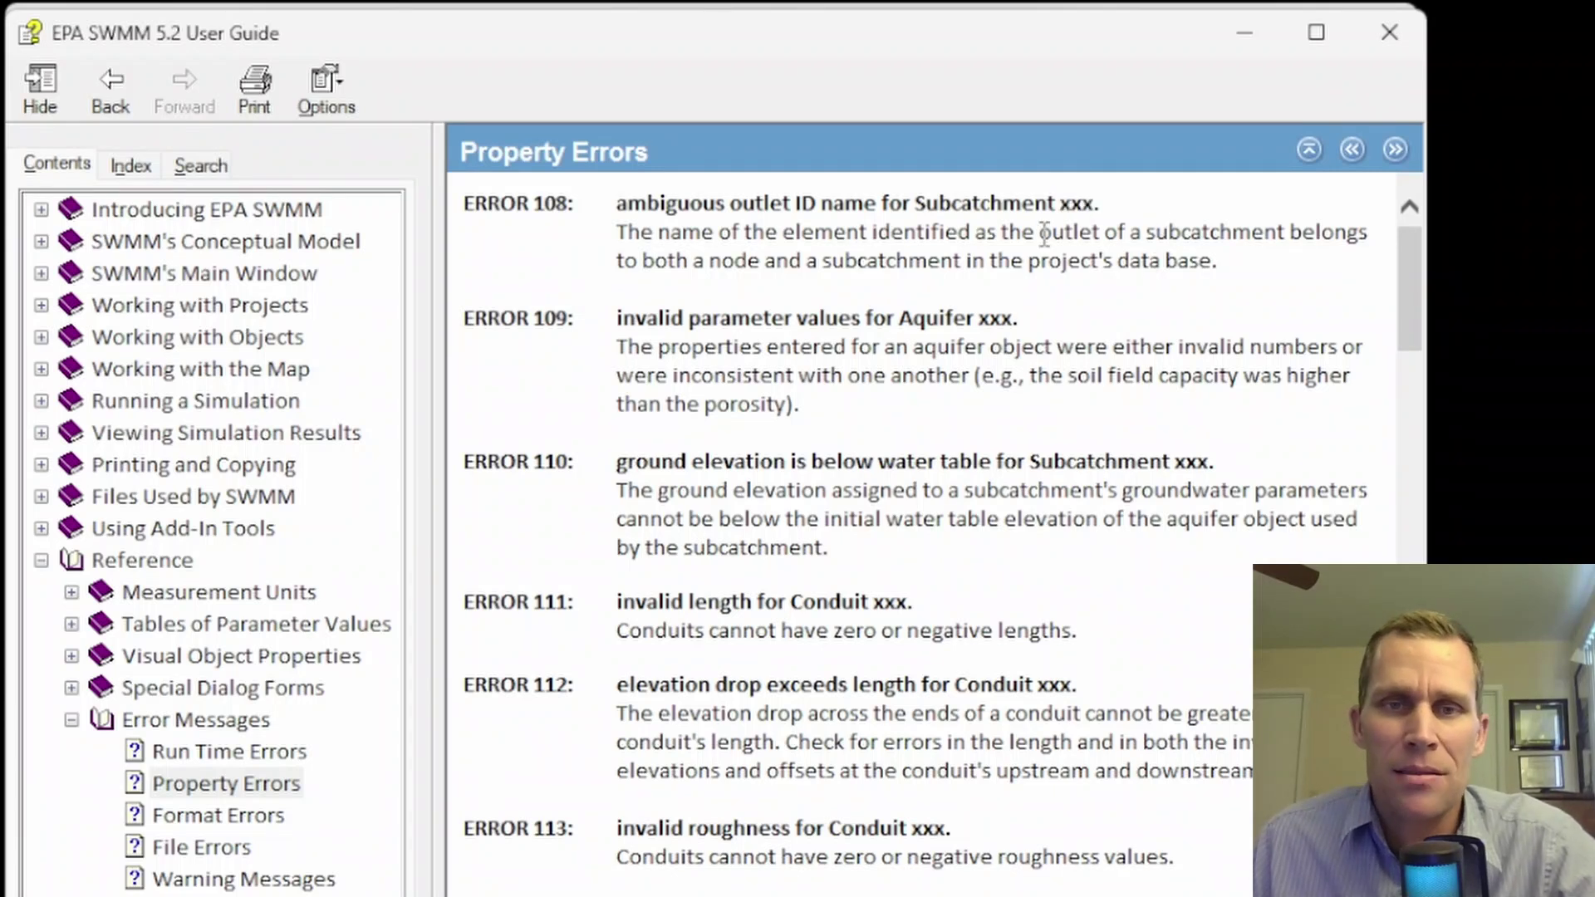
{"action": "left_click_drag", "start_coordinate": [993, 203], "coordinate": [1100, 205]}
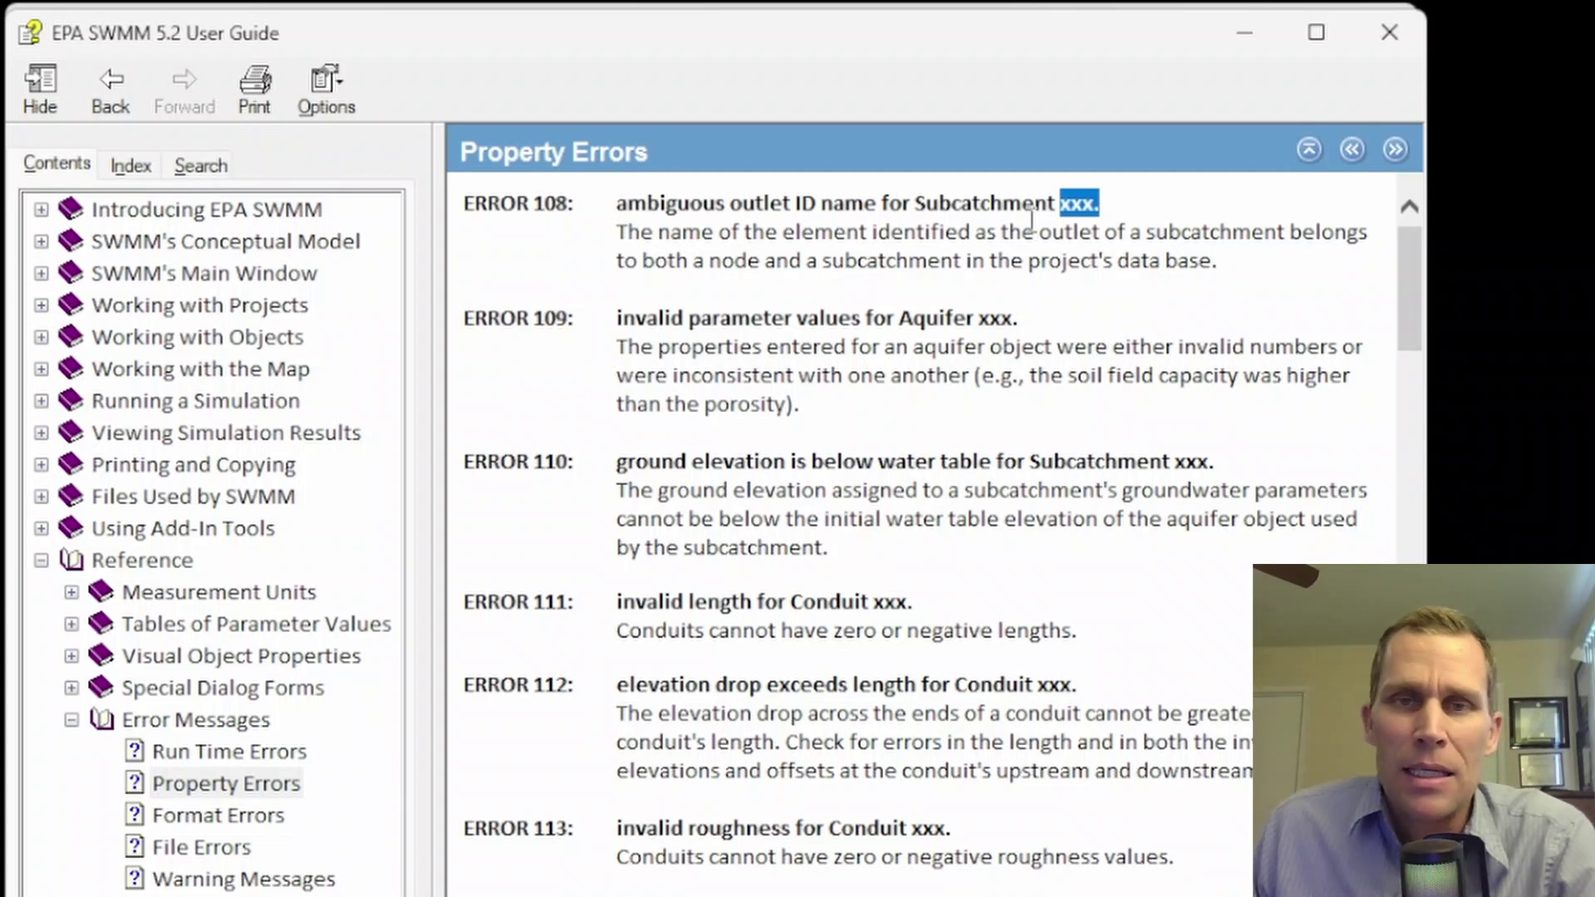
{"action": "left_click", "coordinate": [1070, 220]}
{"action": "double_click", "coordinate": [1072, 203]}
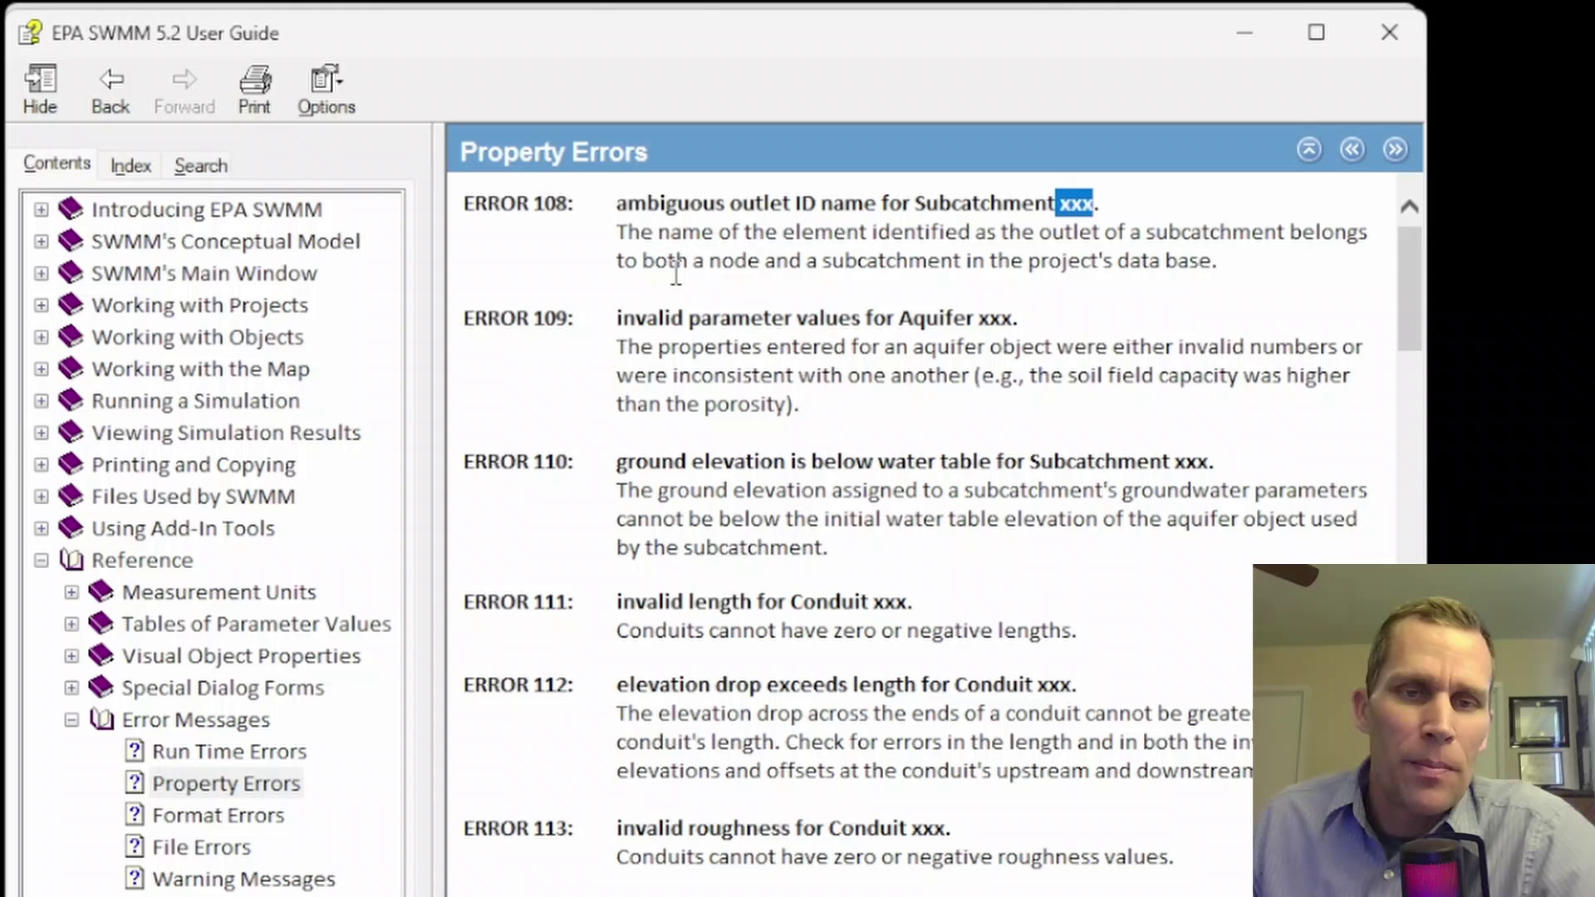
- Highlight ERROR 111's Conduit xxx and negative-lengths text, then the ERROR 133 and 135 headings
{"action": "left_click_drag", "start_coordinate": [617, 602], "coordinate": [895, 609]}
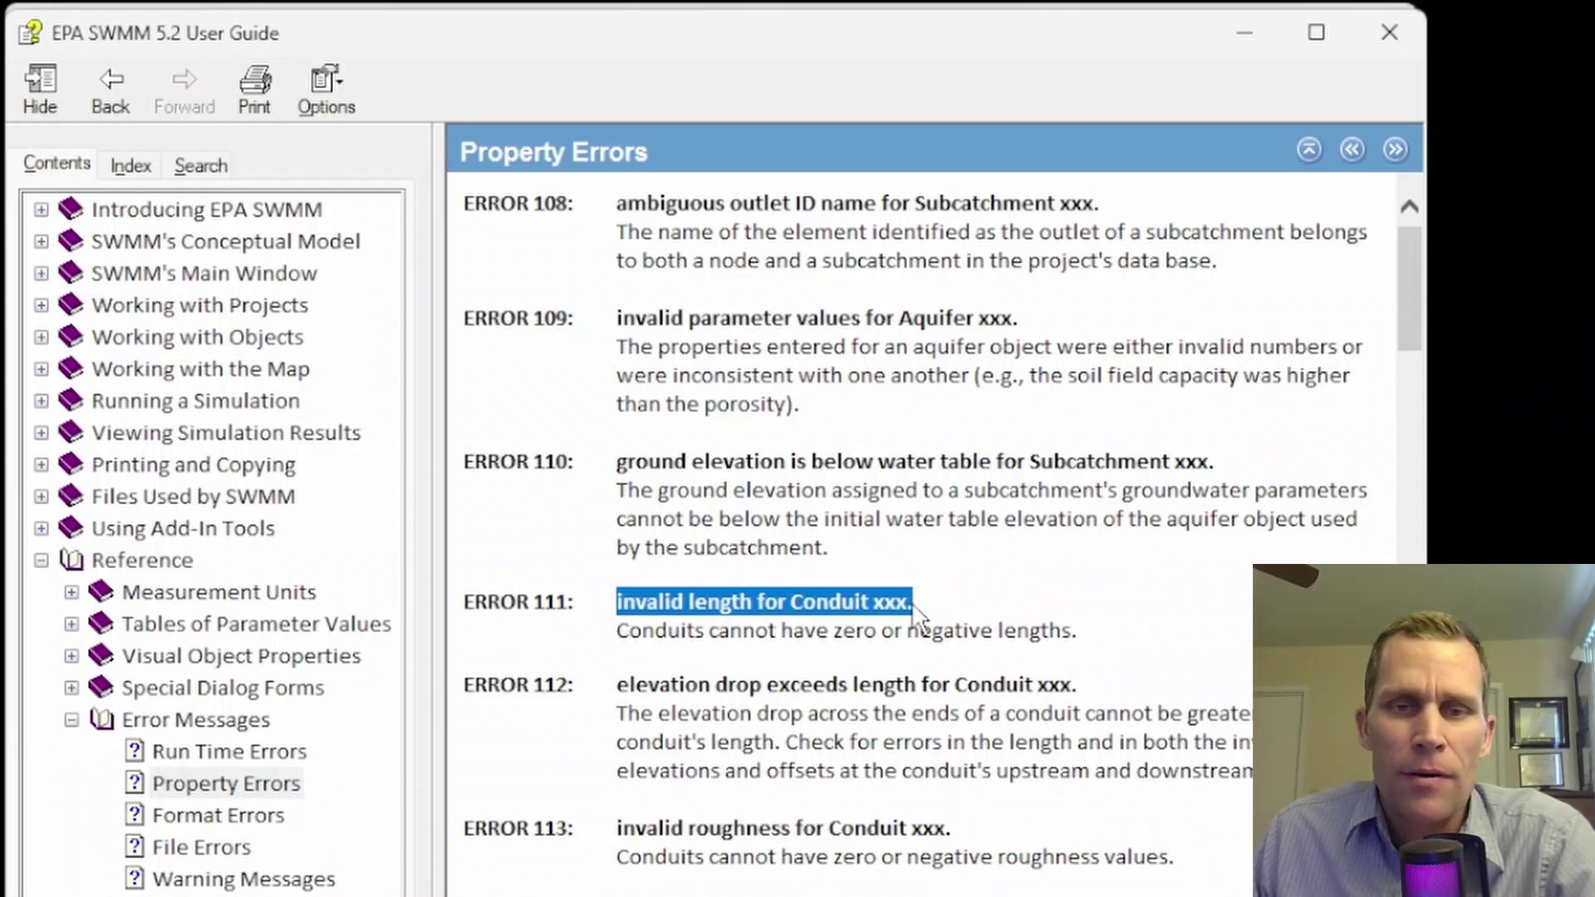
{"action": "left_click", "coordinate": [914, 623]}
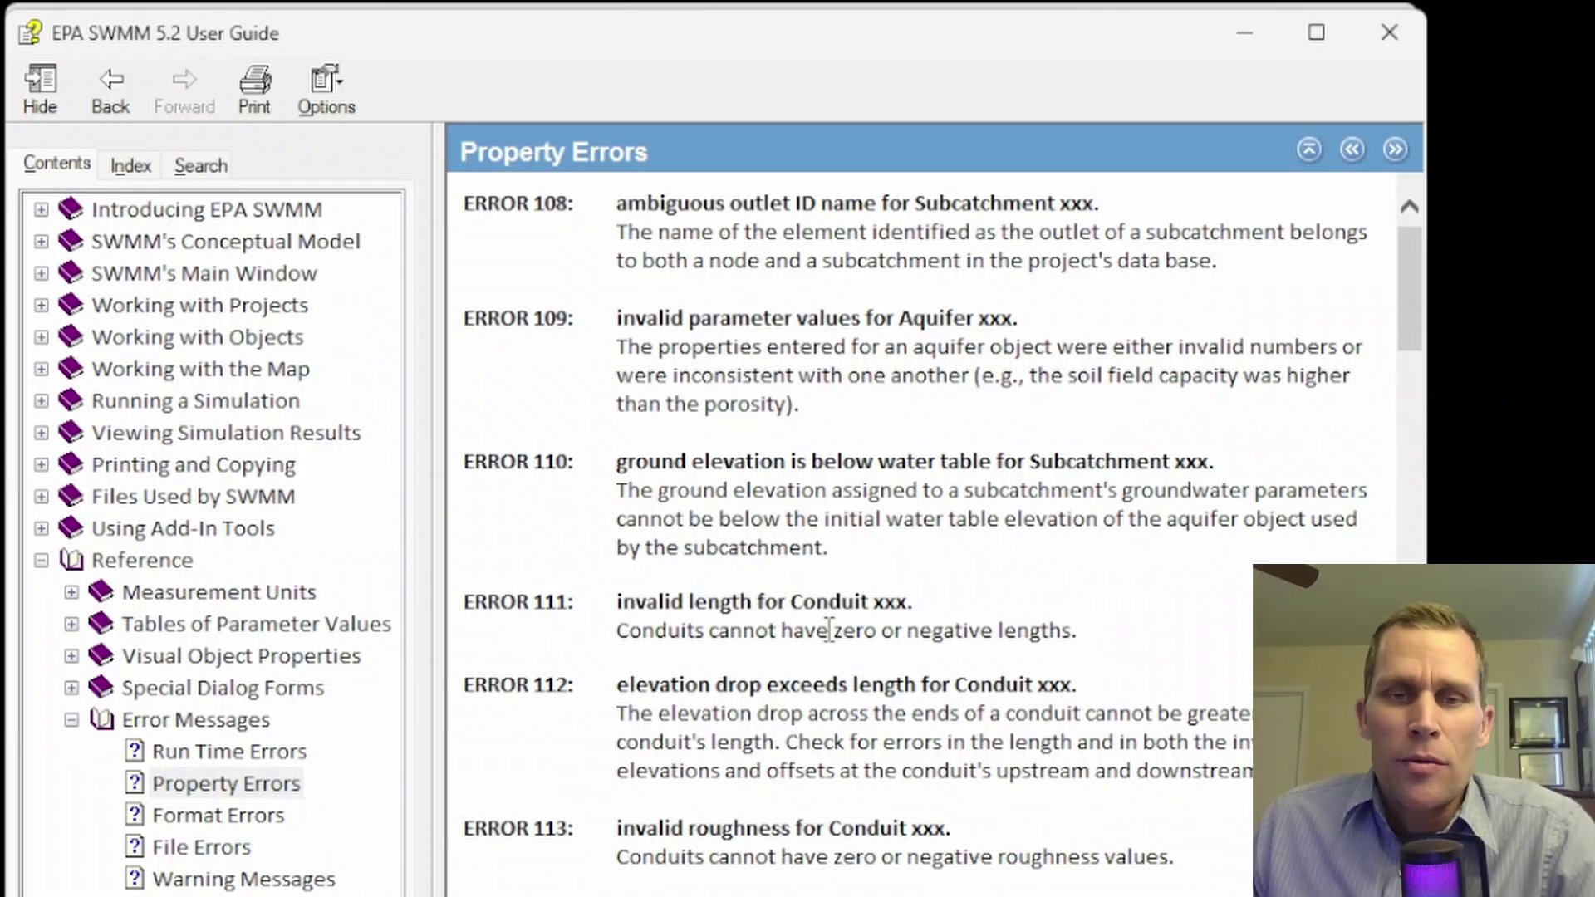
{"action": "left_click_drag", "start_coordinate": [834, 633], "coordinate": [1027, 644]}
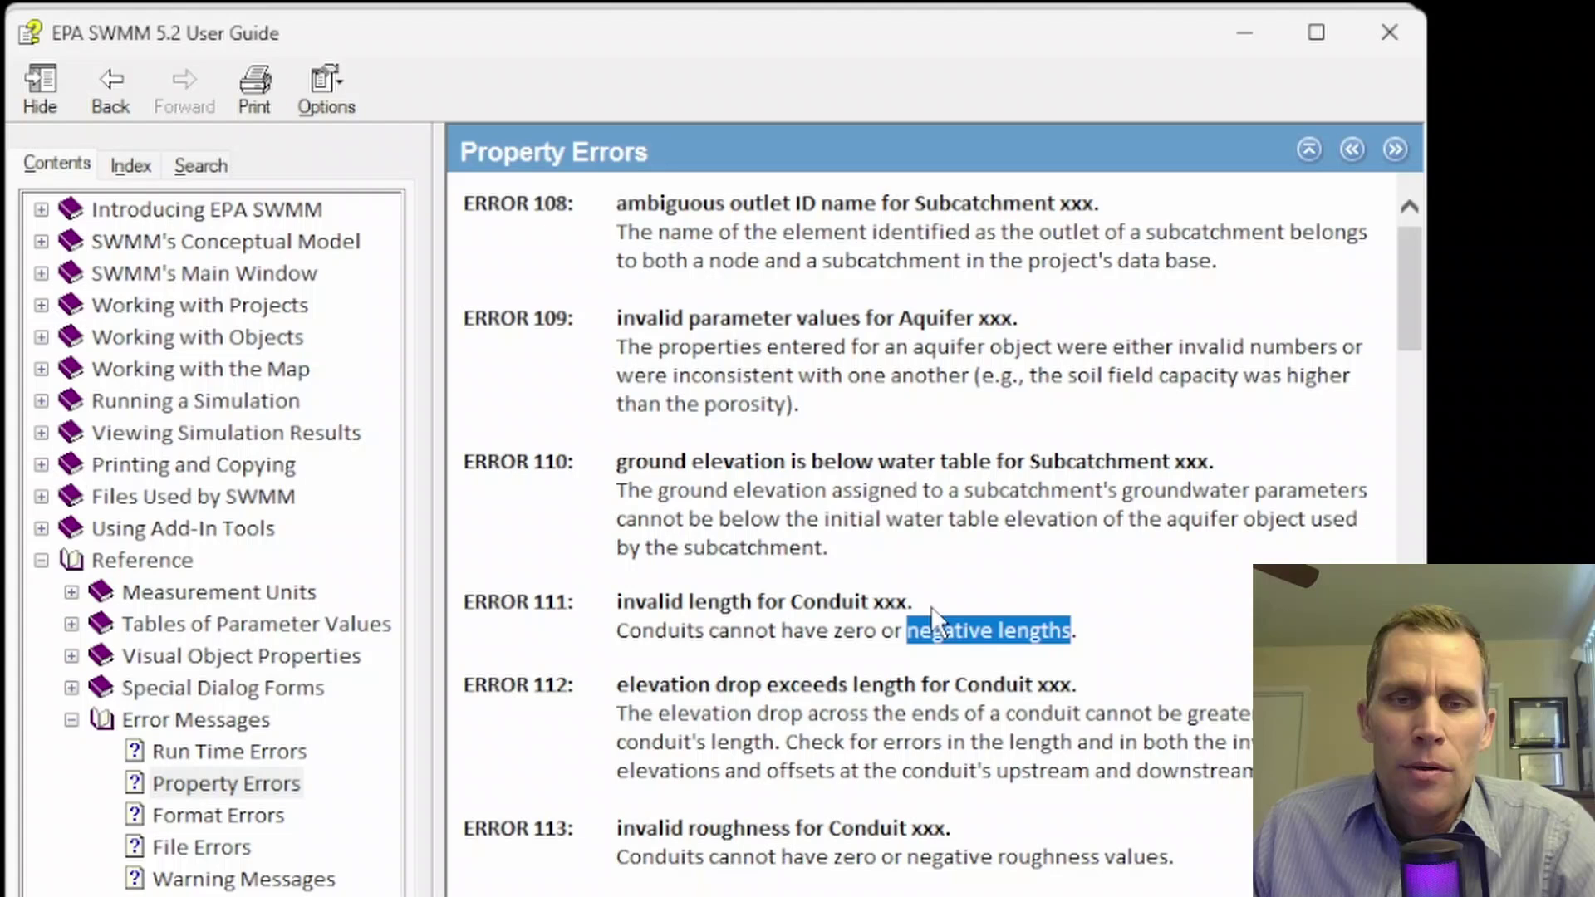
{"action": "left_click_drag", "start_coordinate": [911, 603], "coordinate": [789, 605]}
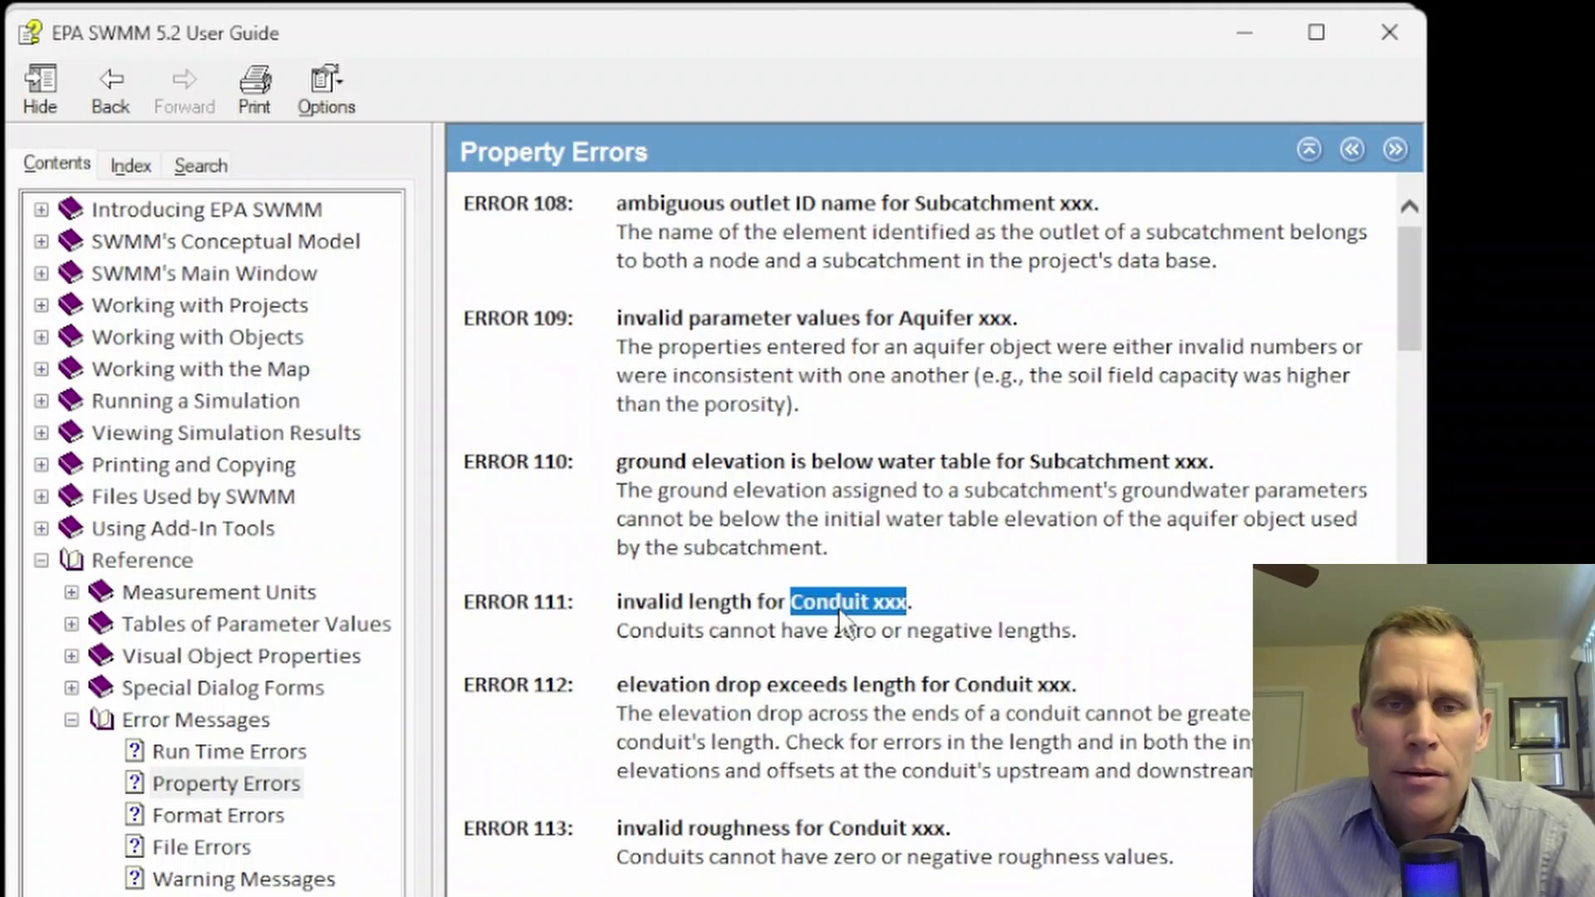
{"action": "left_click", "coordinate": [887, 602]}
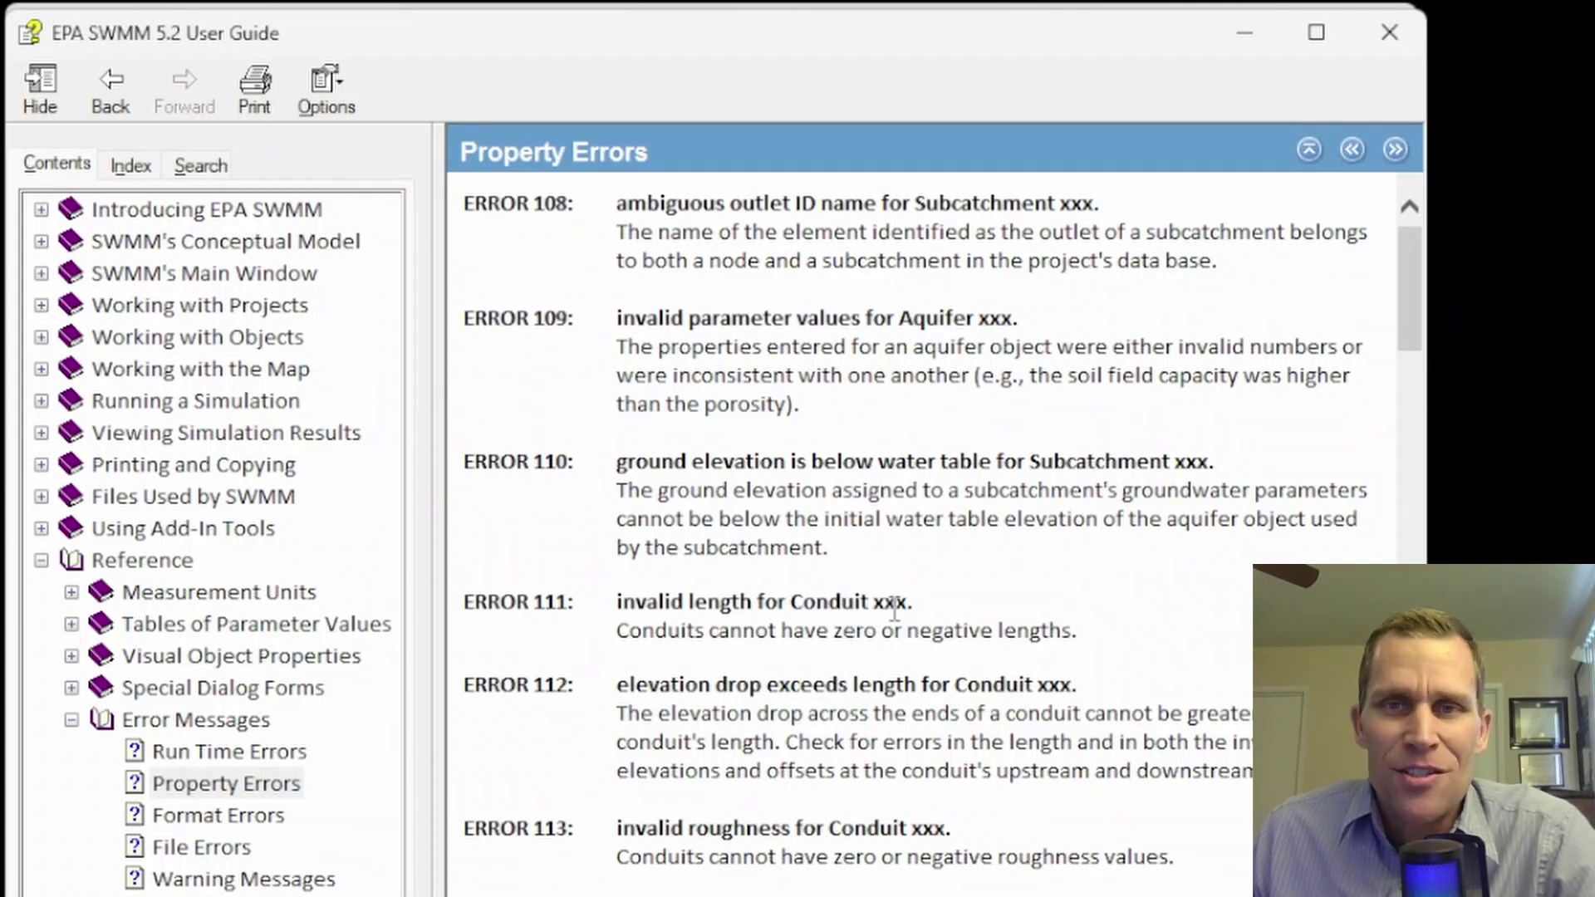
{"action": "scroll", "coordinate": [887, 592], "scroll_direction": "down", "scroll_amount": 15}
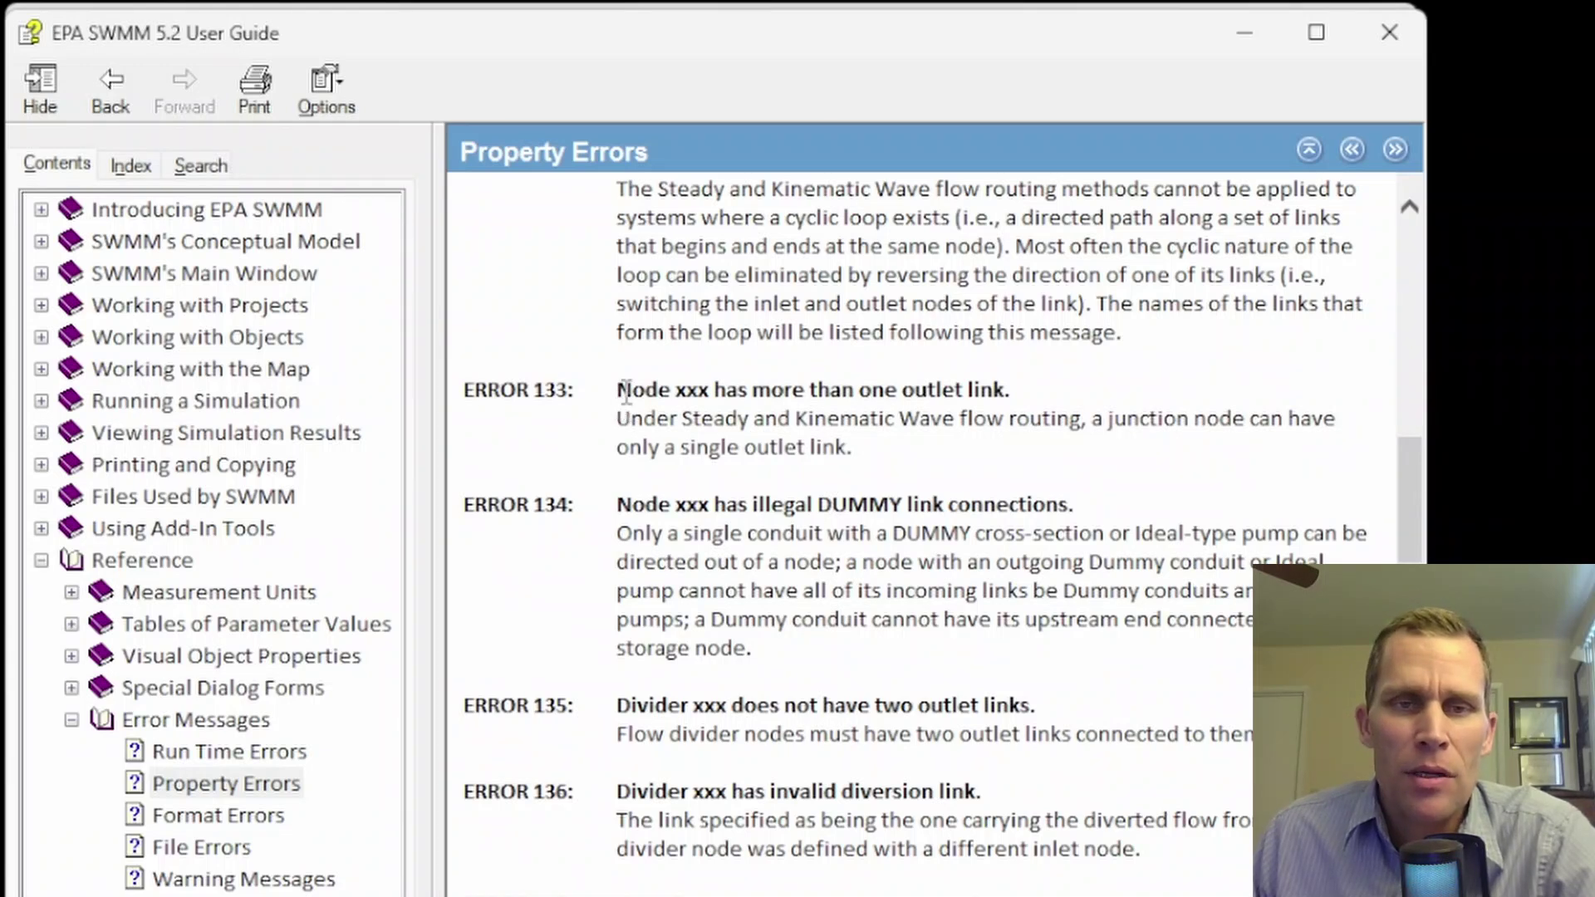
{"action": "left_click_drag", "start_coordinate": [646, 390], "coordinate": [1031, 392]}
{"action": "left_click", "coordinate": [959, 384]}
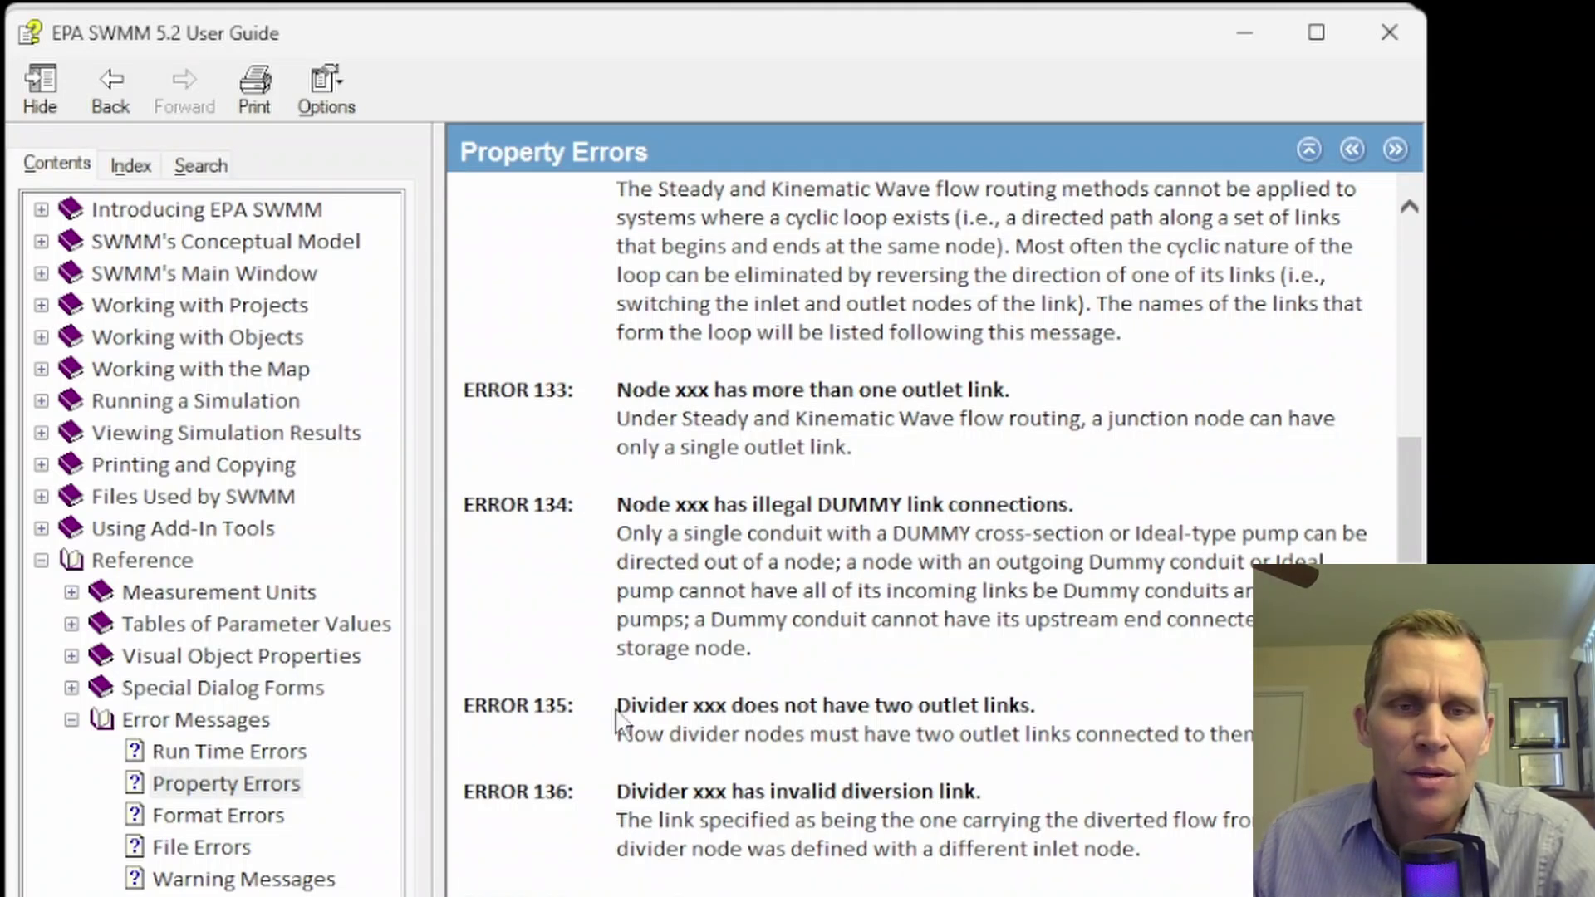
{"action": "left_click_drag", "start_coordinate": [616, 710], "coordinate": [1037, 709]}
{"action": "left_click", "coordinate": [1054, 725]}
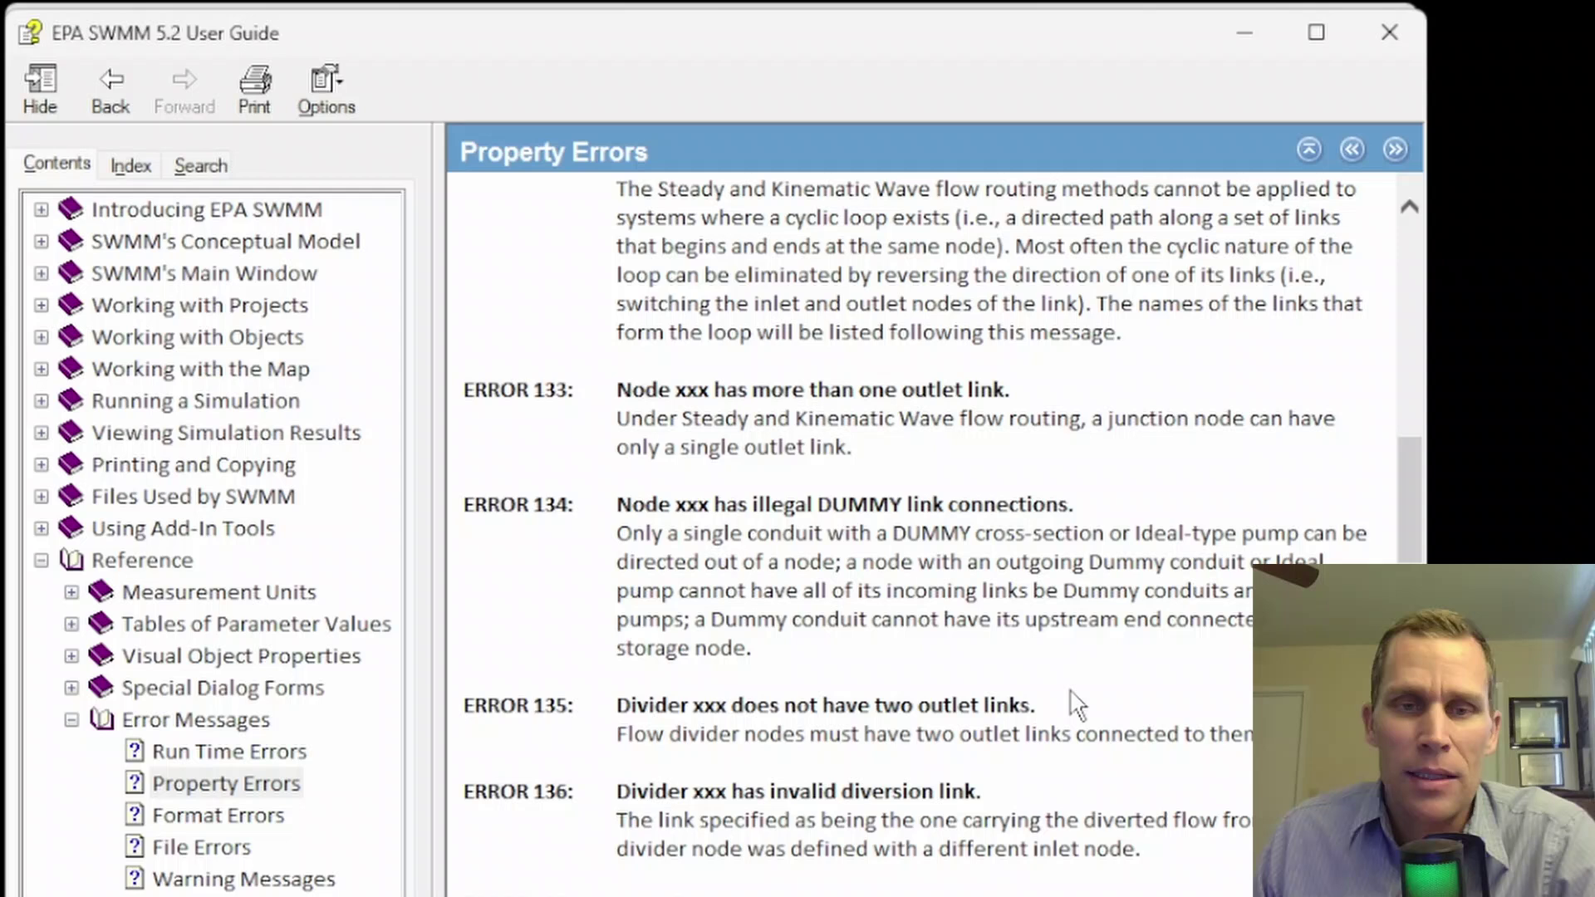
- Move through Format Errors to the File Errors topic and review ERROR 305 onward
{"action": "left_click", "coordinate": [216, 814]}
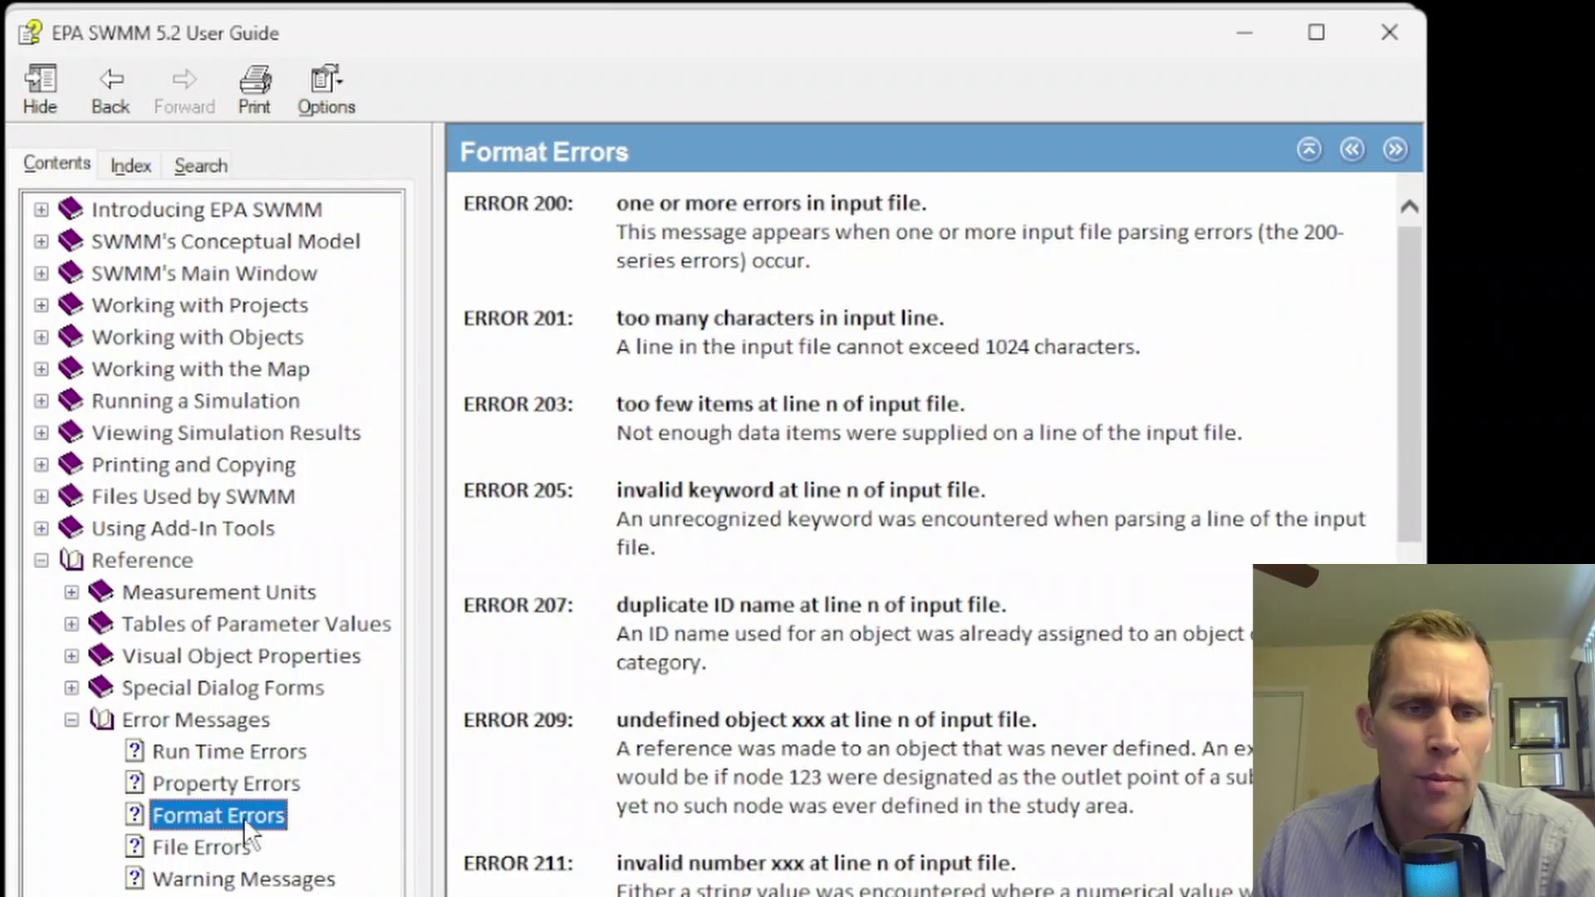
{"action": "left_click", "coordinate": [232, 844]}
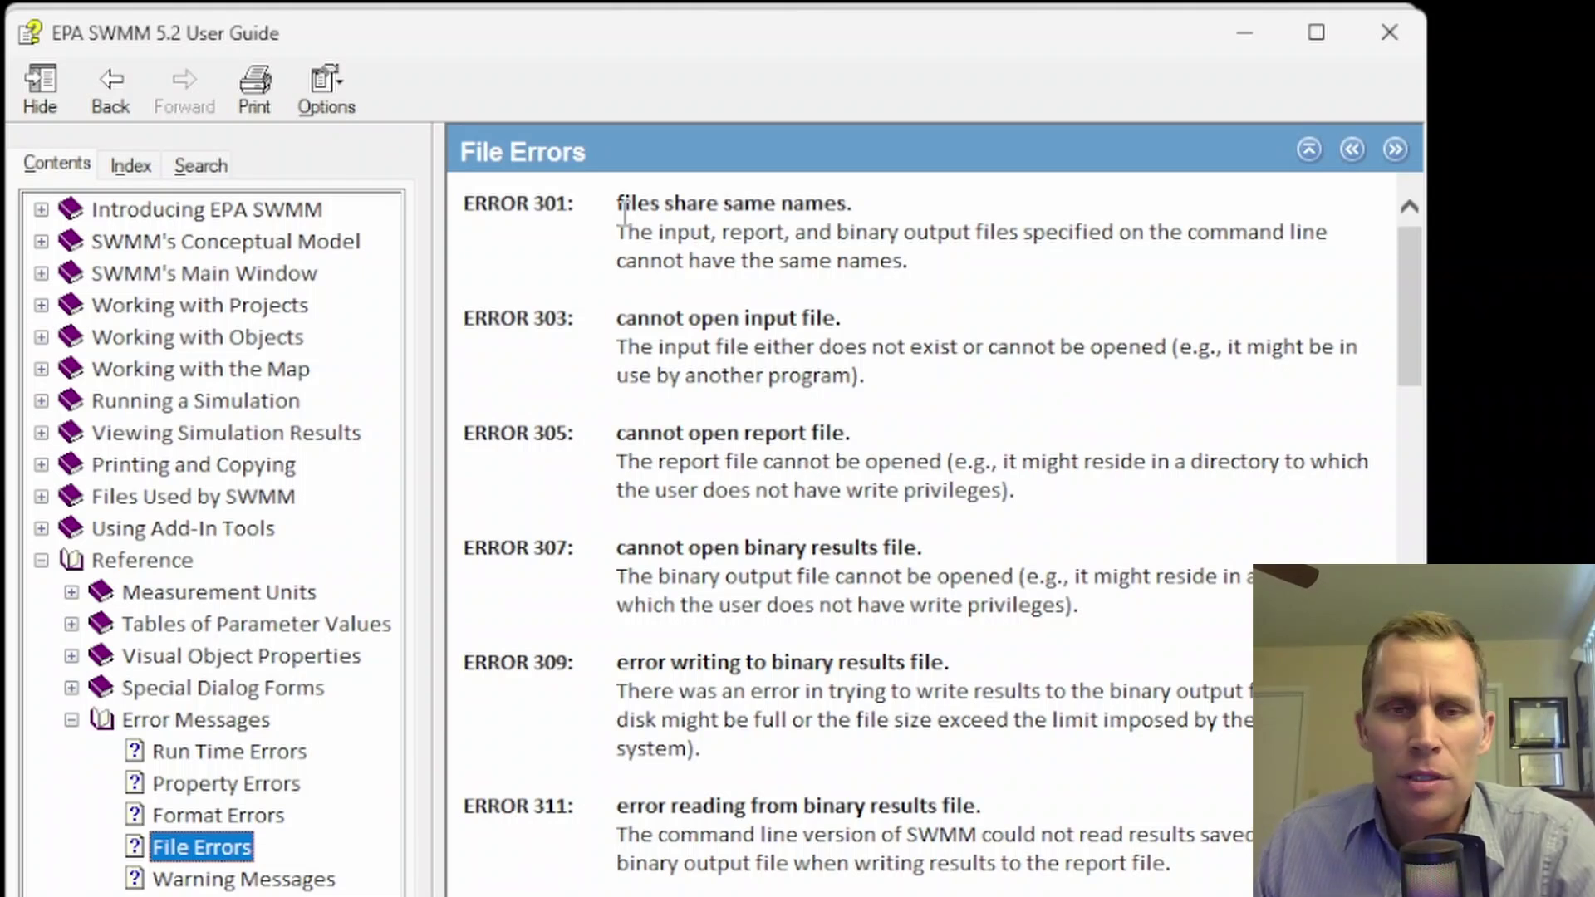
{"action": "left_click_drag", "start_coordinate": [624, 432], "coordinate": [830, 411]}
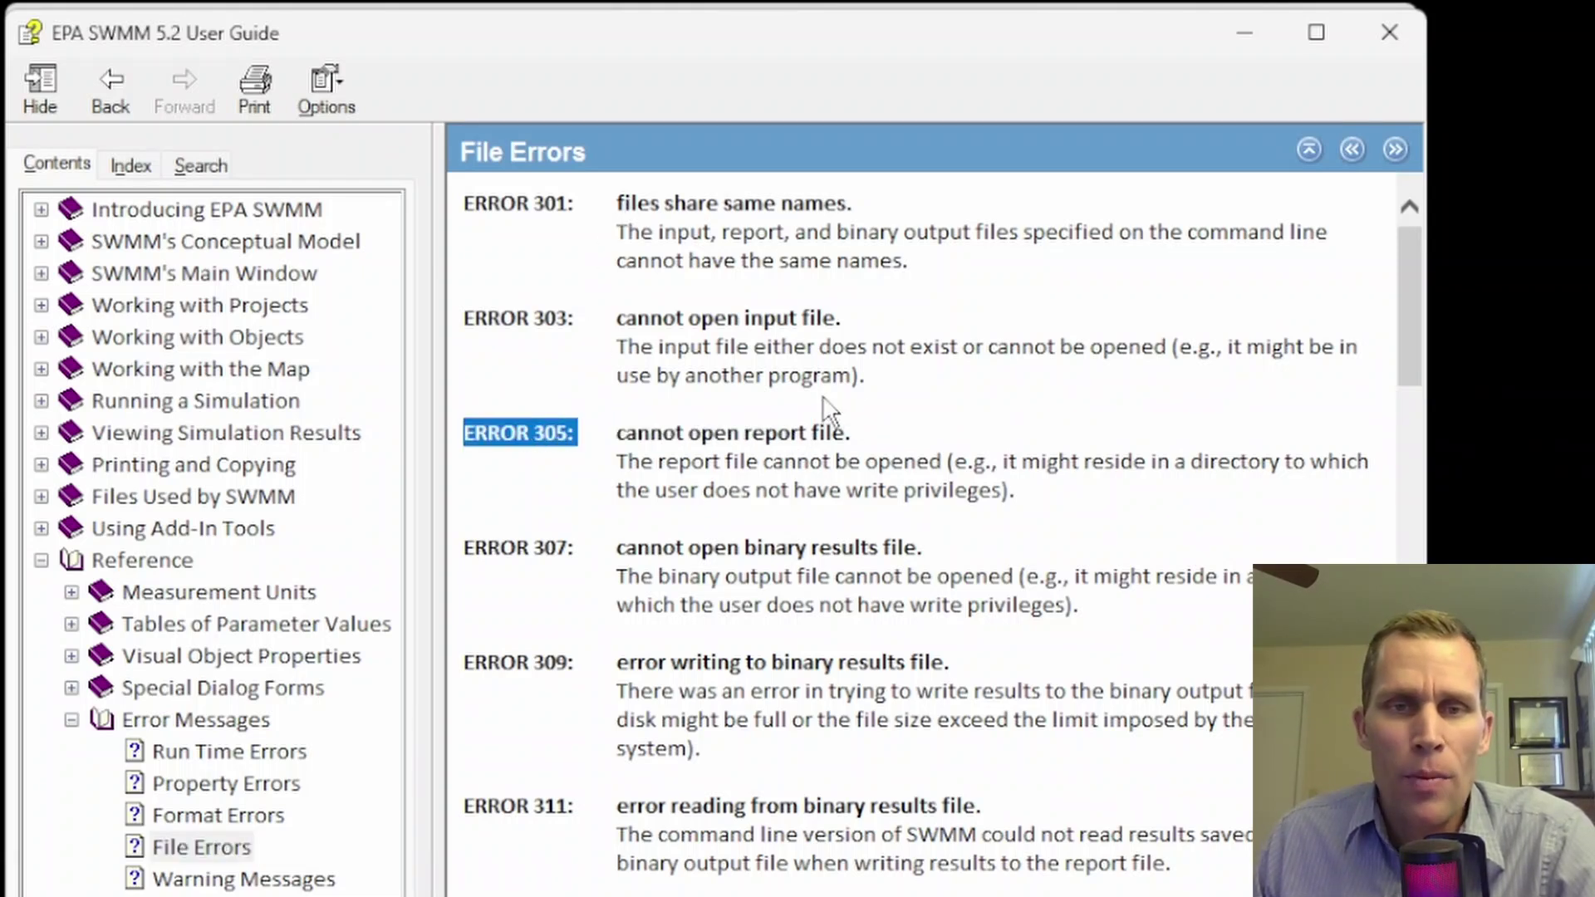
{"action": "left_click", "coordinate": [653, 322]}
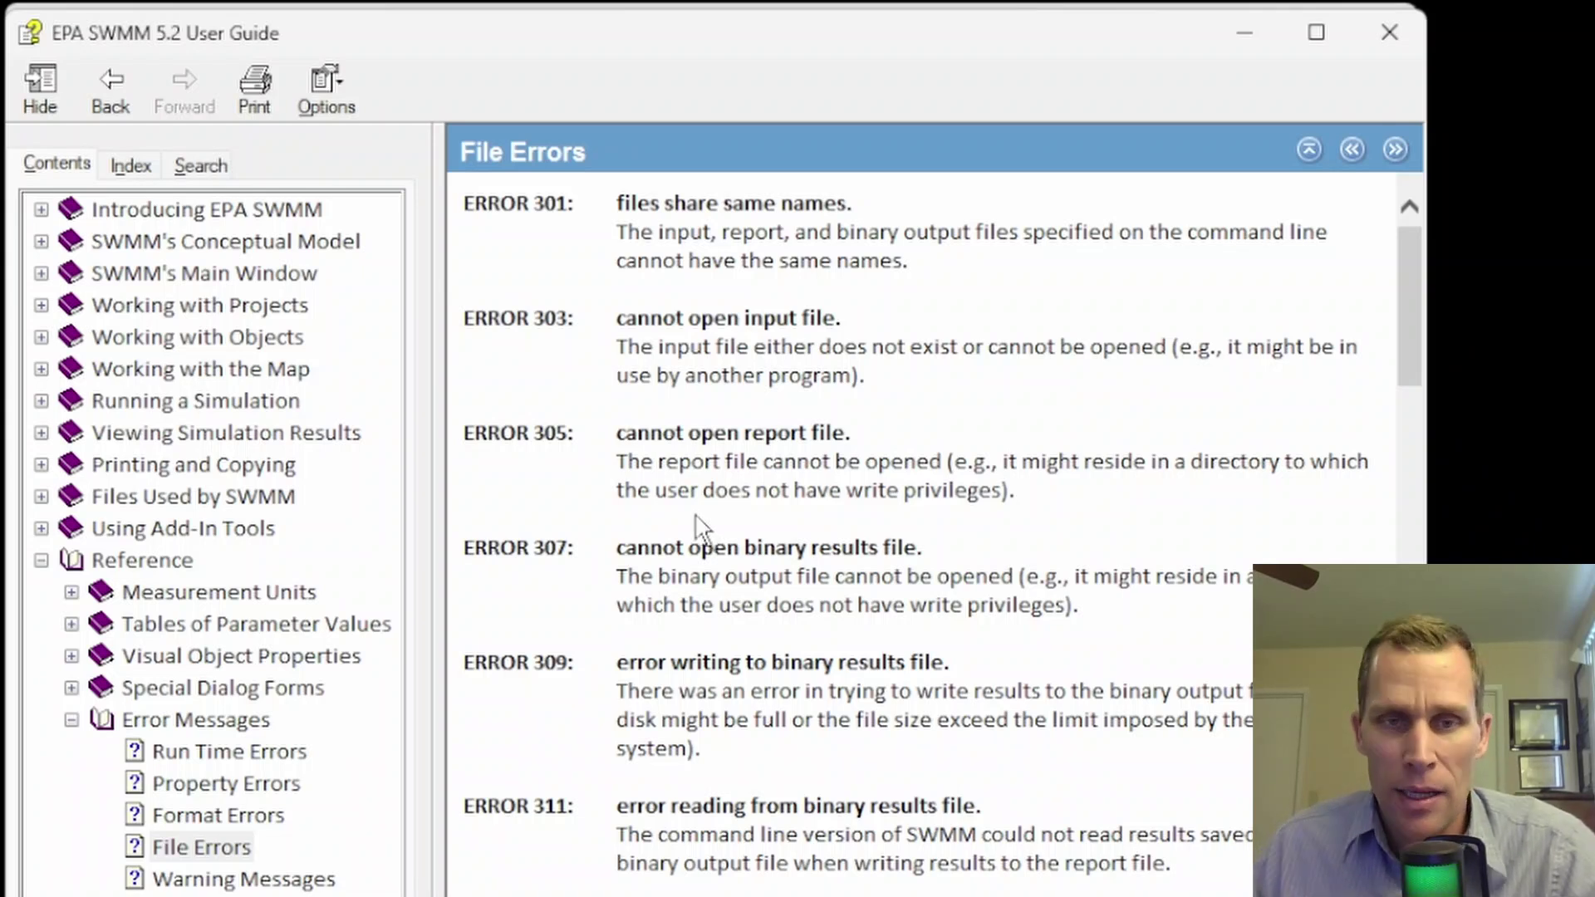
{"action": "scroll", "coordinate": [701, 523], "scroll_direction": "down", "scroll_amount": 4}
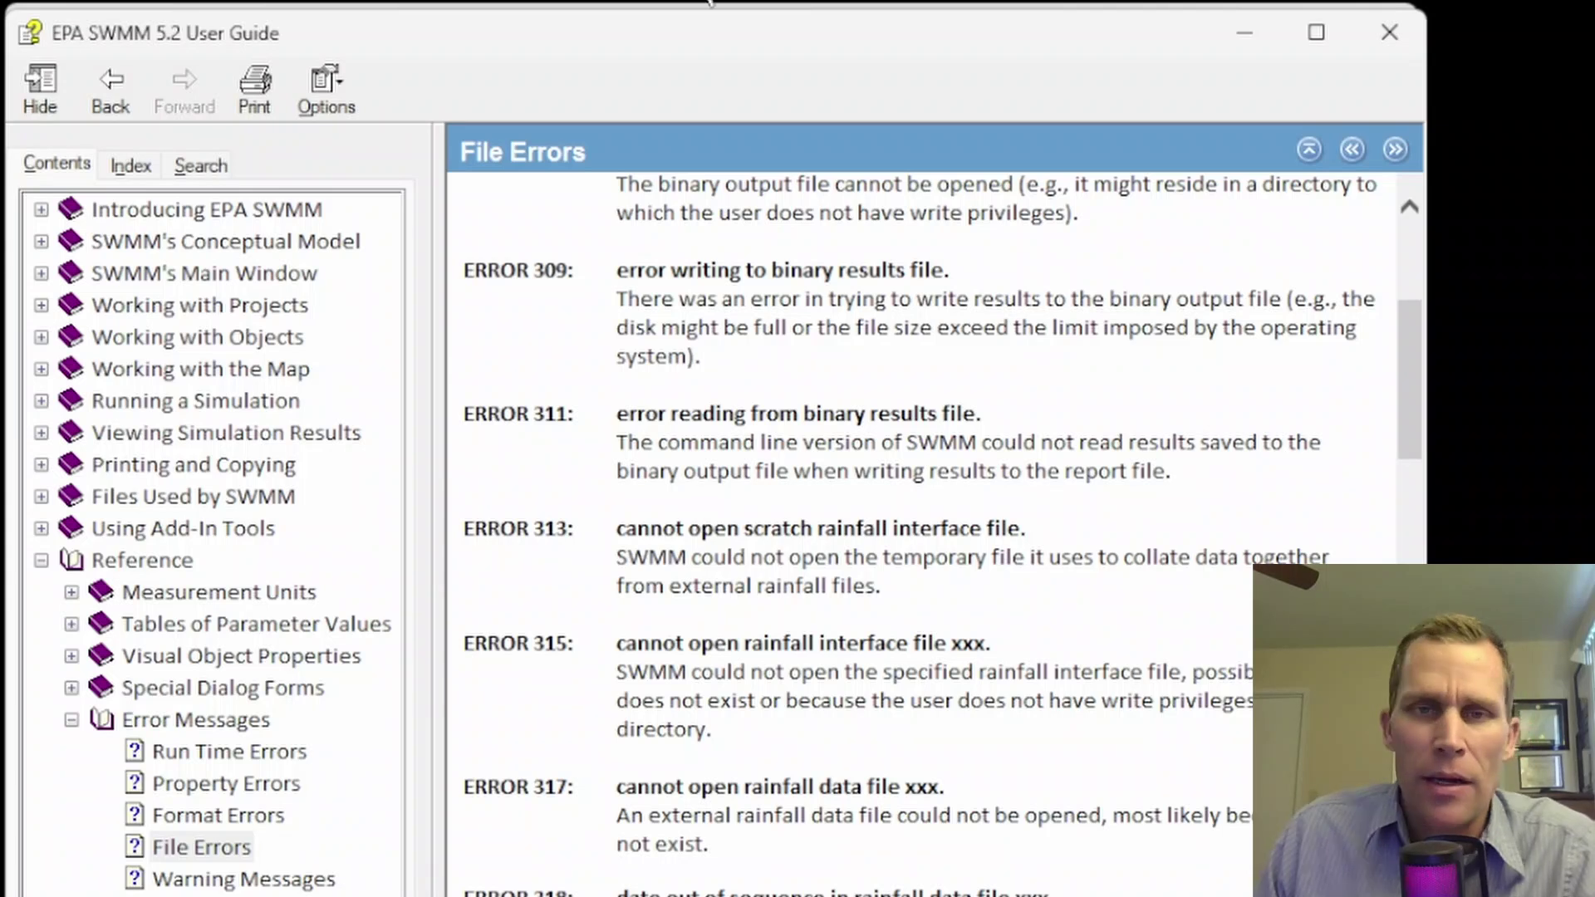
- Close the user guide, run the Site Drainage simulation, and dismiss the Run Status summary
{"action": "left_click", "coordinate": [1392, 31]}
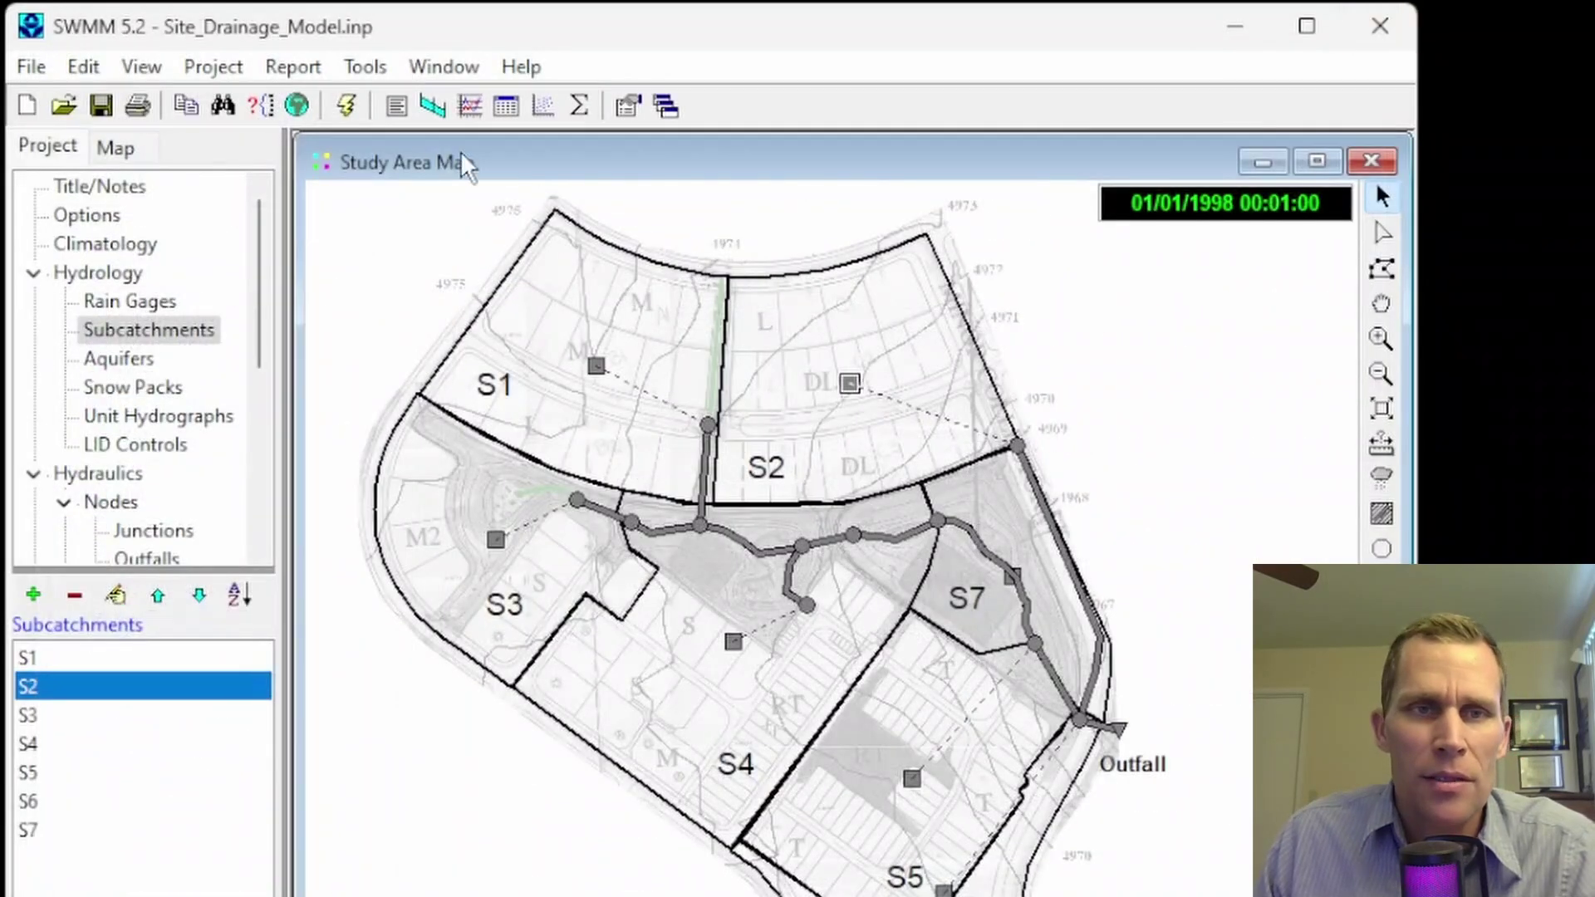
{"action": "left_click", "coordinate": [344, 108]}
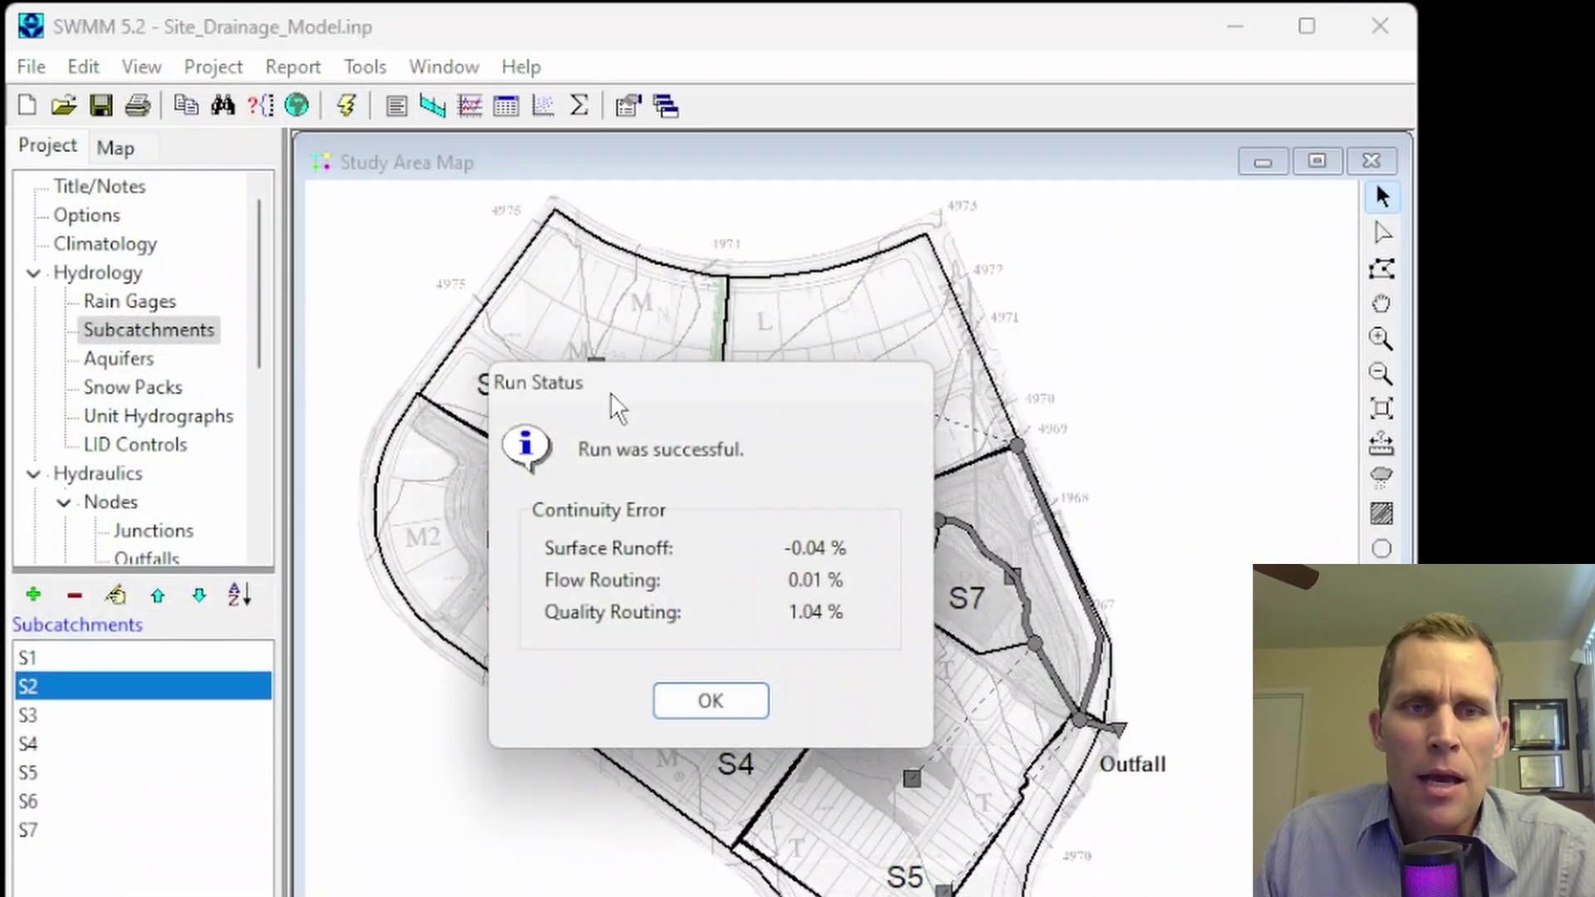
{"action": "left_click_drag", "start_coordinate": [612, 406], "coordinate": [499, 356]}
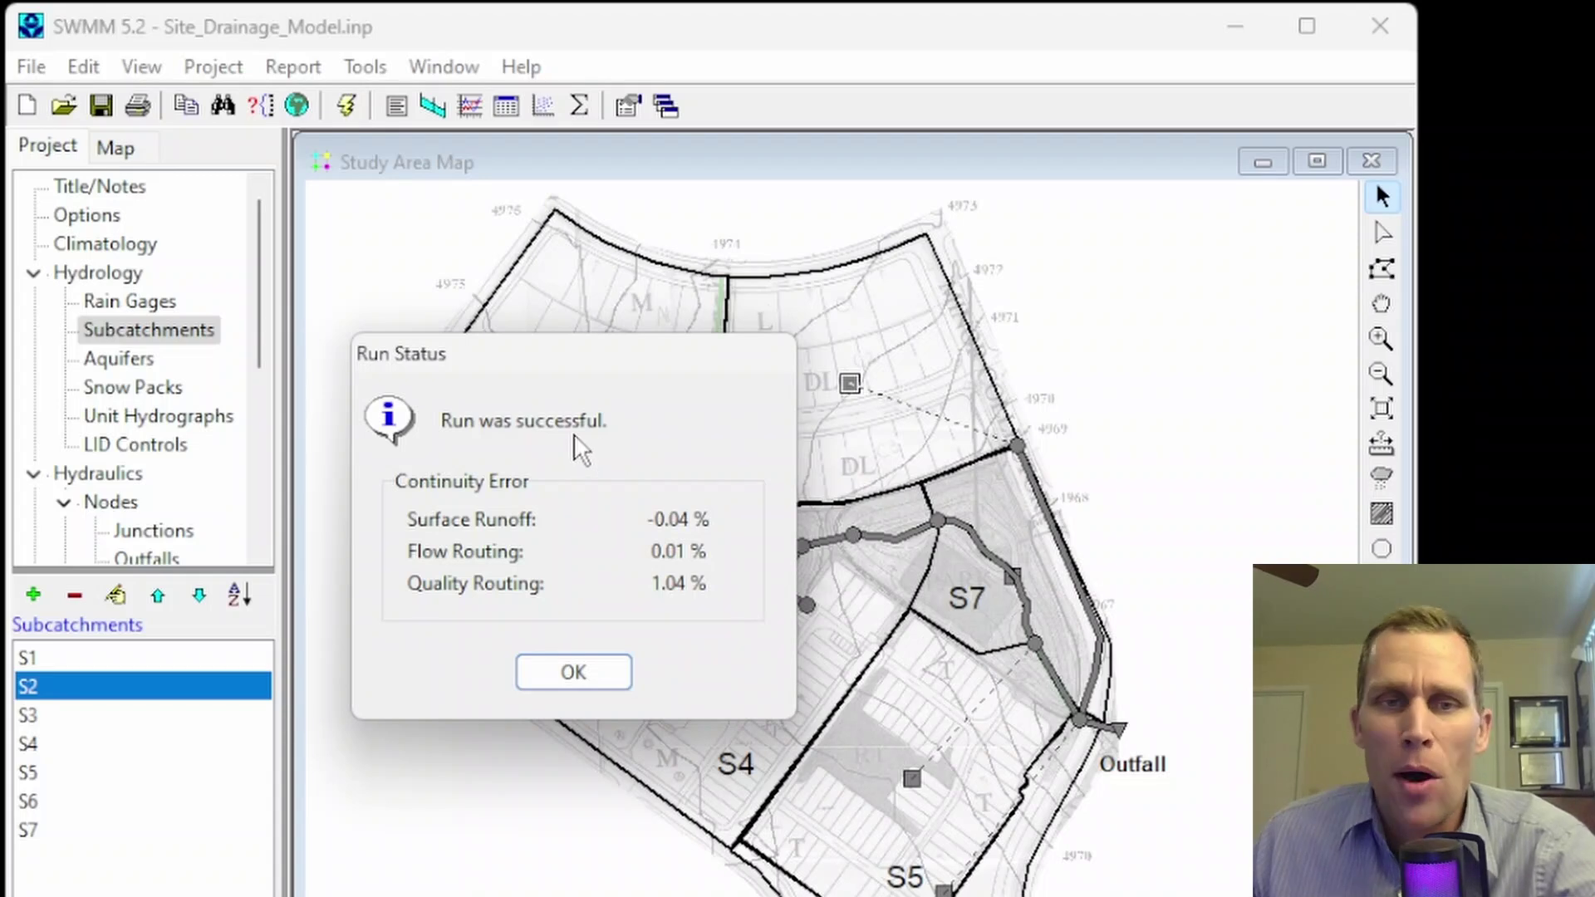
{"action": "left_click", "coordinate": [573, 672]}
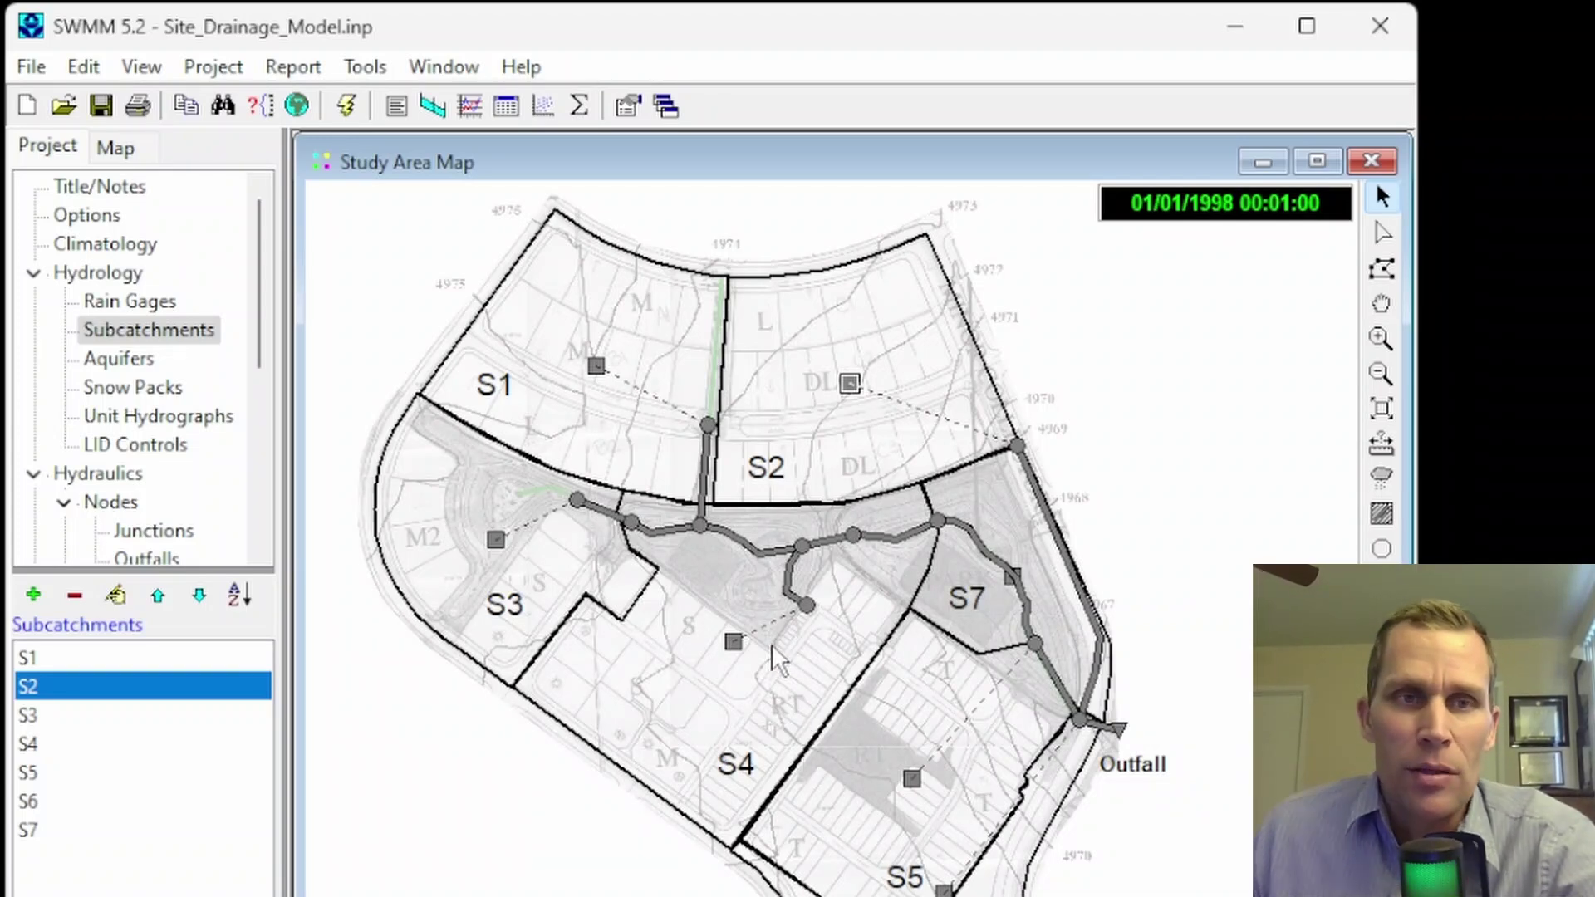
- Open the Status Report, enlarge it, and scroll down to the continuity sections
{"action": "left_click", "coordinate": [294, 66]}
{"action": "left_click", "coordinate": [303, 104]}
{"action": "left_click_drag", "start_coordinate": [574, 246], "coordinate": [521, 173]}
{"action": "left_click_drag", "start_coordinate": [1135, 770], "coordinate": [1204, 896]}
{"action": "scroll", "coordinate": [776, 735], "scroll_direction": "down", "scroll_amount": 10}
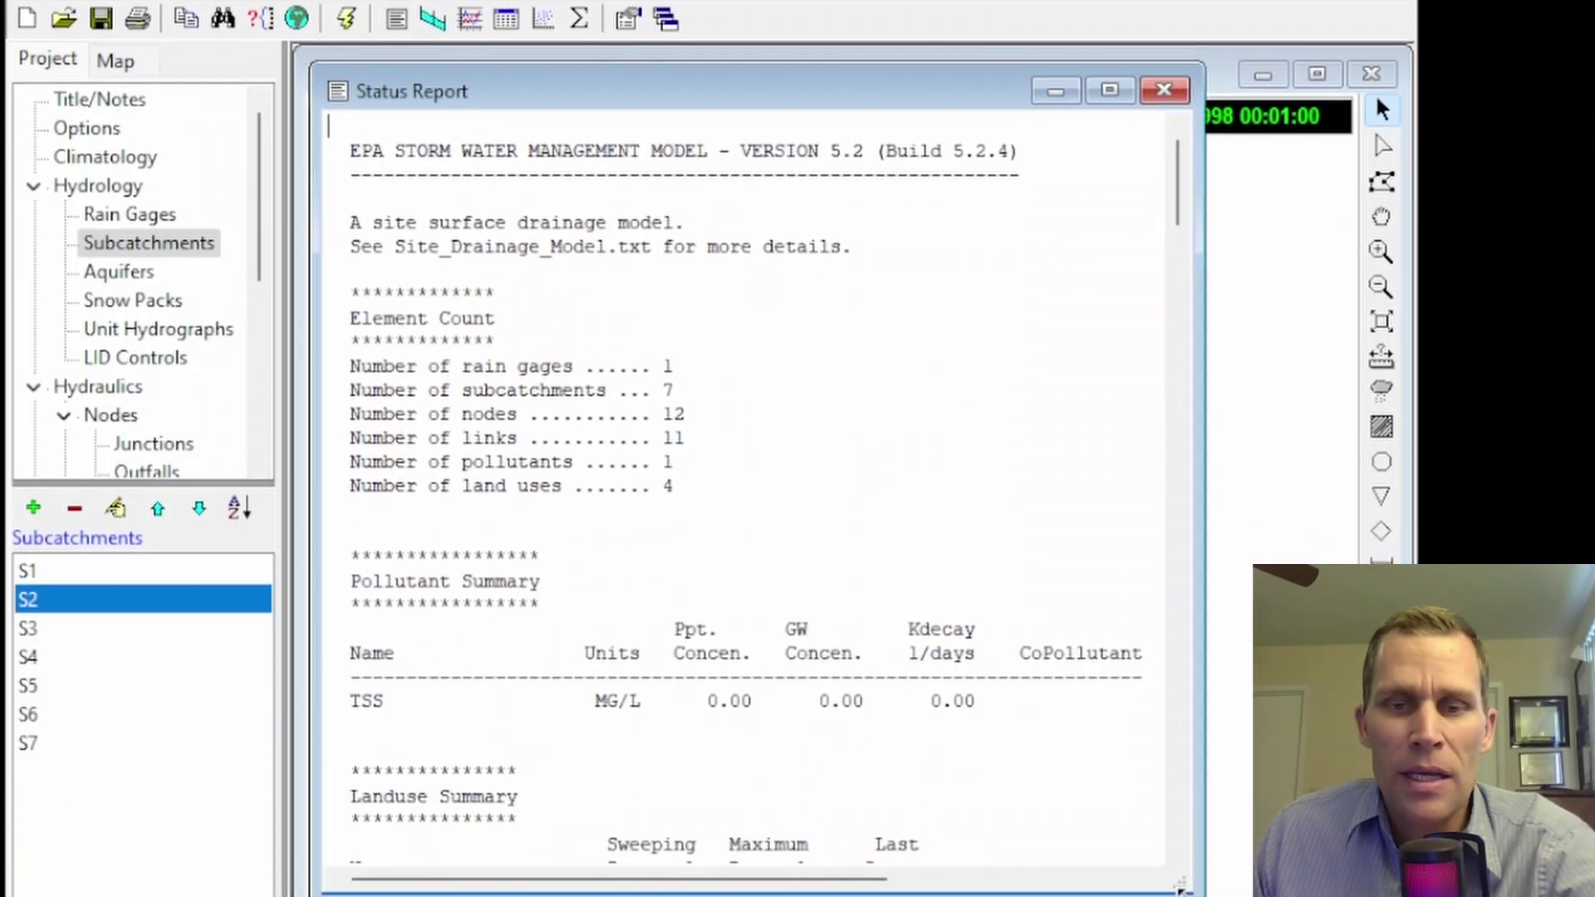
{"action": "scroll", "coordinate": [757, 596], "scroll_direction": "down", "scroll_amount": 20}
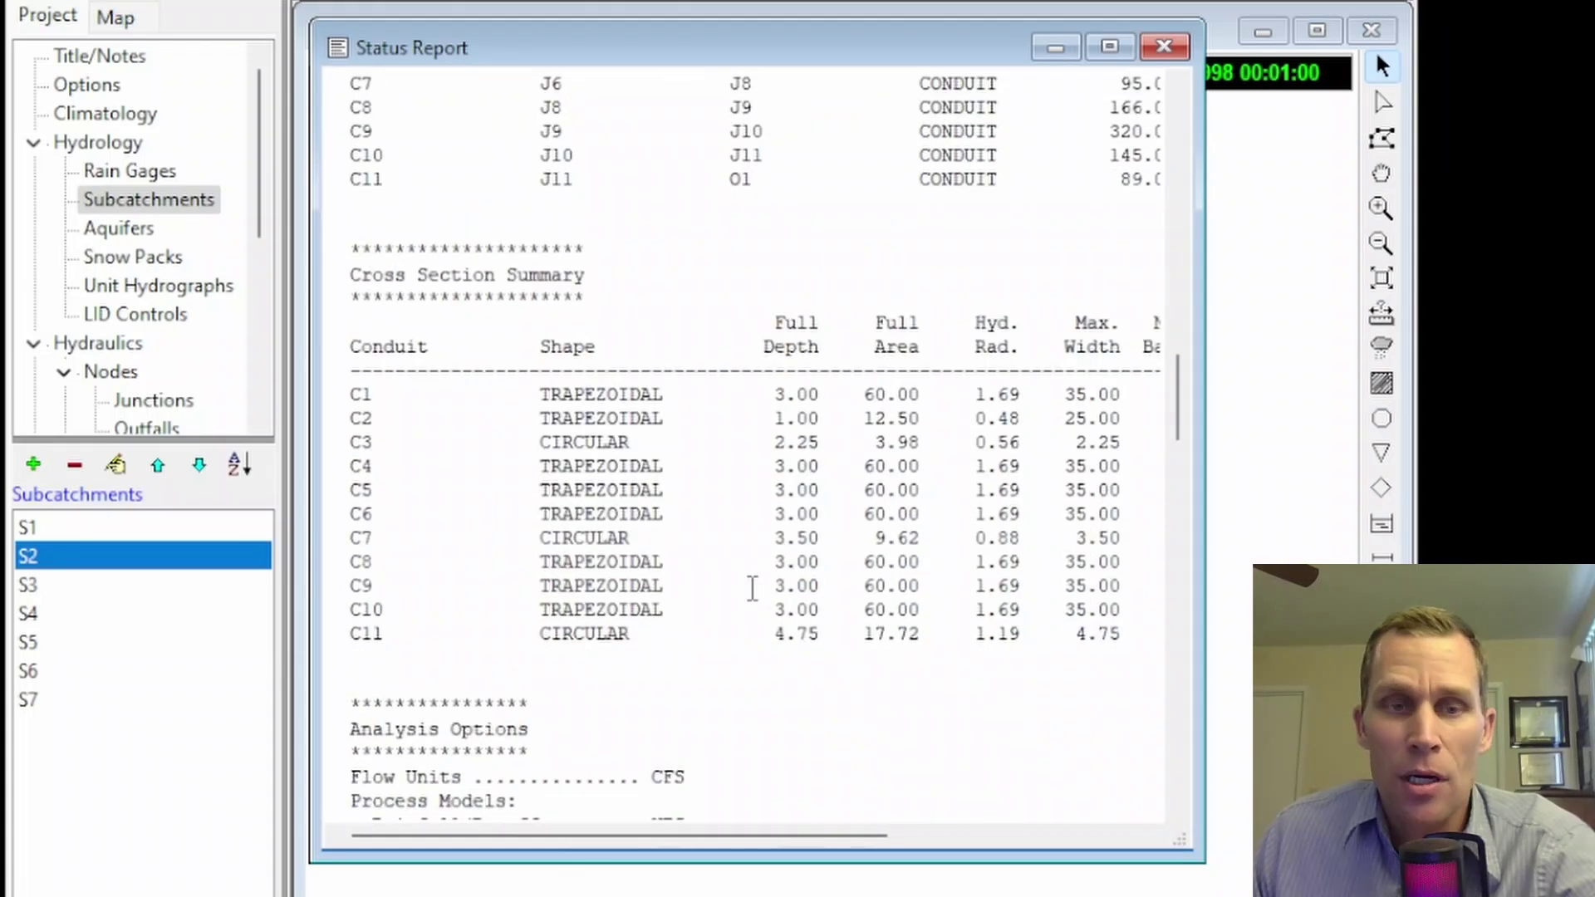
{"action": "scroll", "coordinate": [743, 584], "scroll_direction": "down", "scroll_amount": 10}
{"action": "left_click_drag", "start_coordinate": [360, 203], "coordinate": [575, 203]}
- Check the runoff quality continuity error (0.000) and flow routing continuity error (0.011%)
{"action": "left_click_drag", "start_coordinate": [352, 448], "coordinate": [579, 449]}
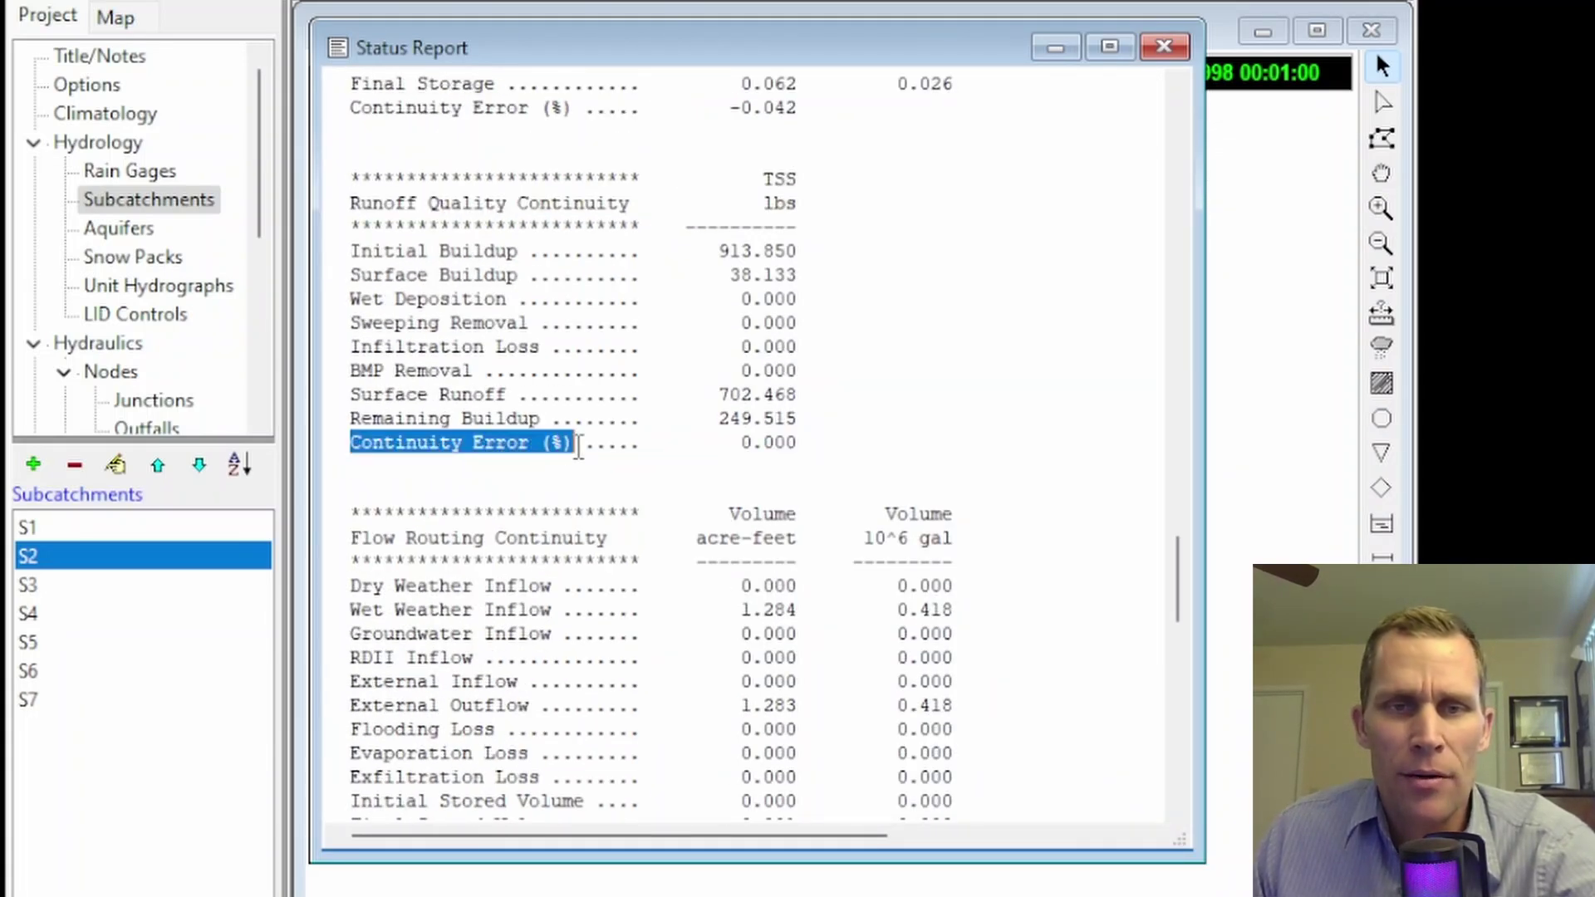
{"action": "left_click", "coordinate": [510, 432]}
{"action": "left_click_drag", "start_coordinate": [719, 442], "coordinate": [796, 446]}
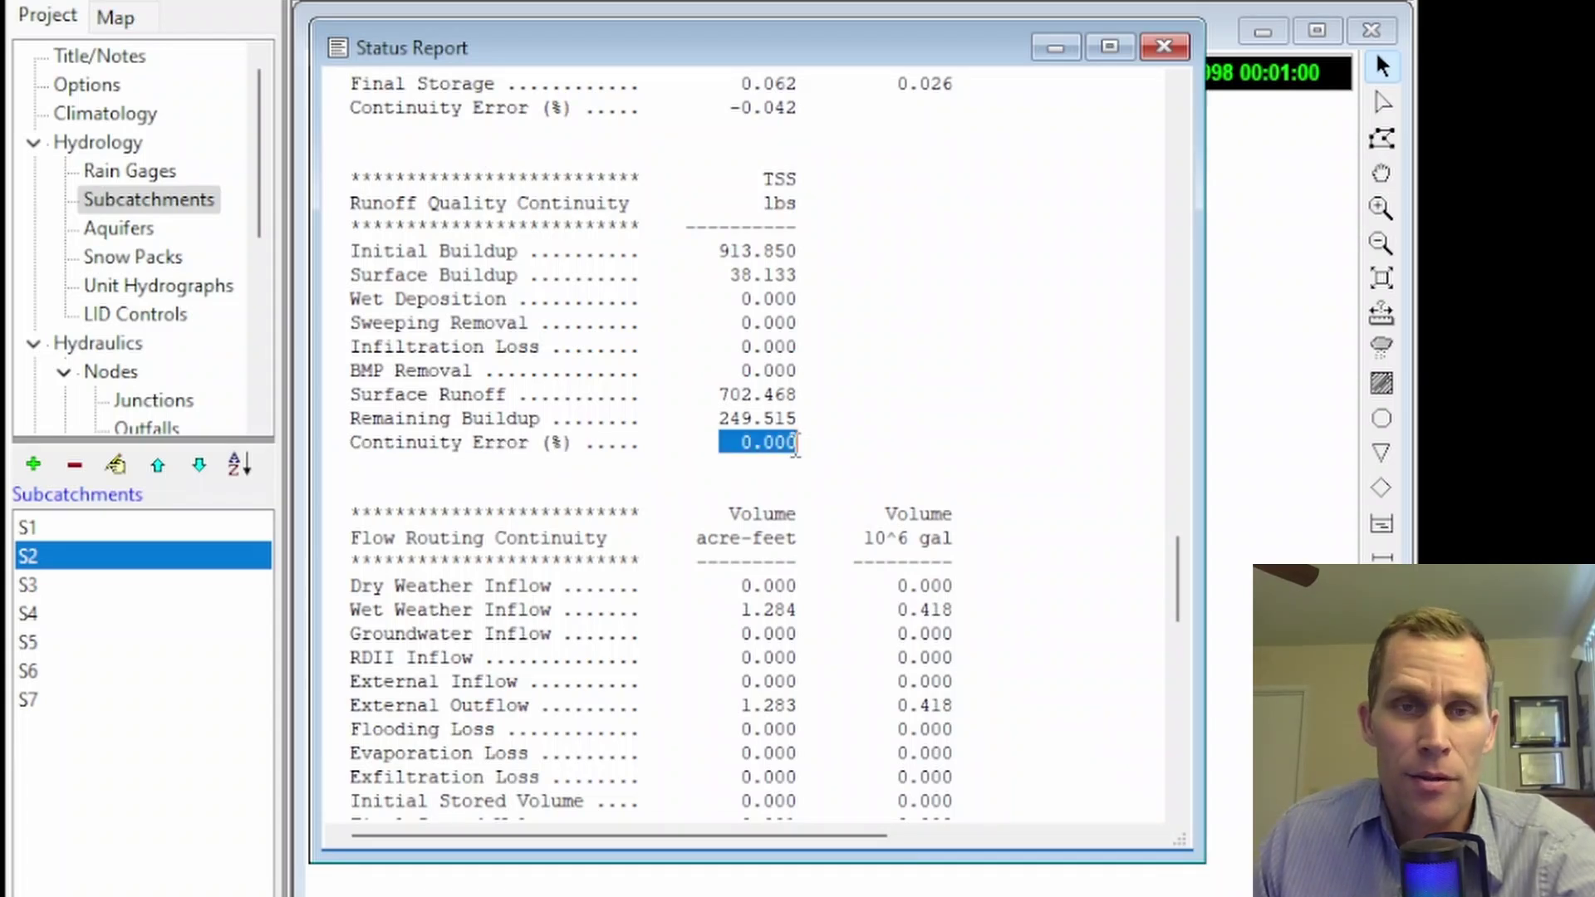
{"action": "scroll", "coordinate": [796, 446], "scroll_direction": "down", "scroll_amount": 7}
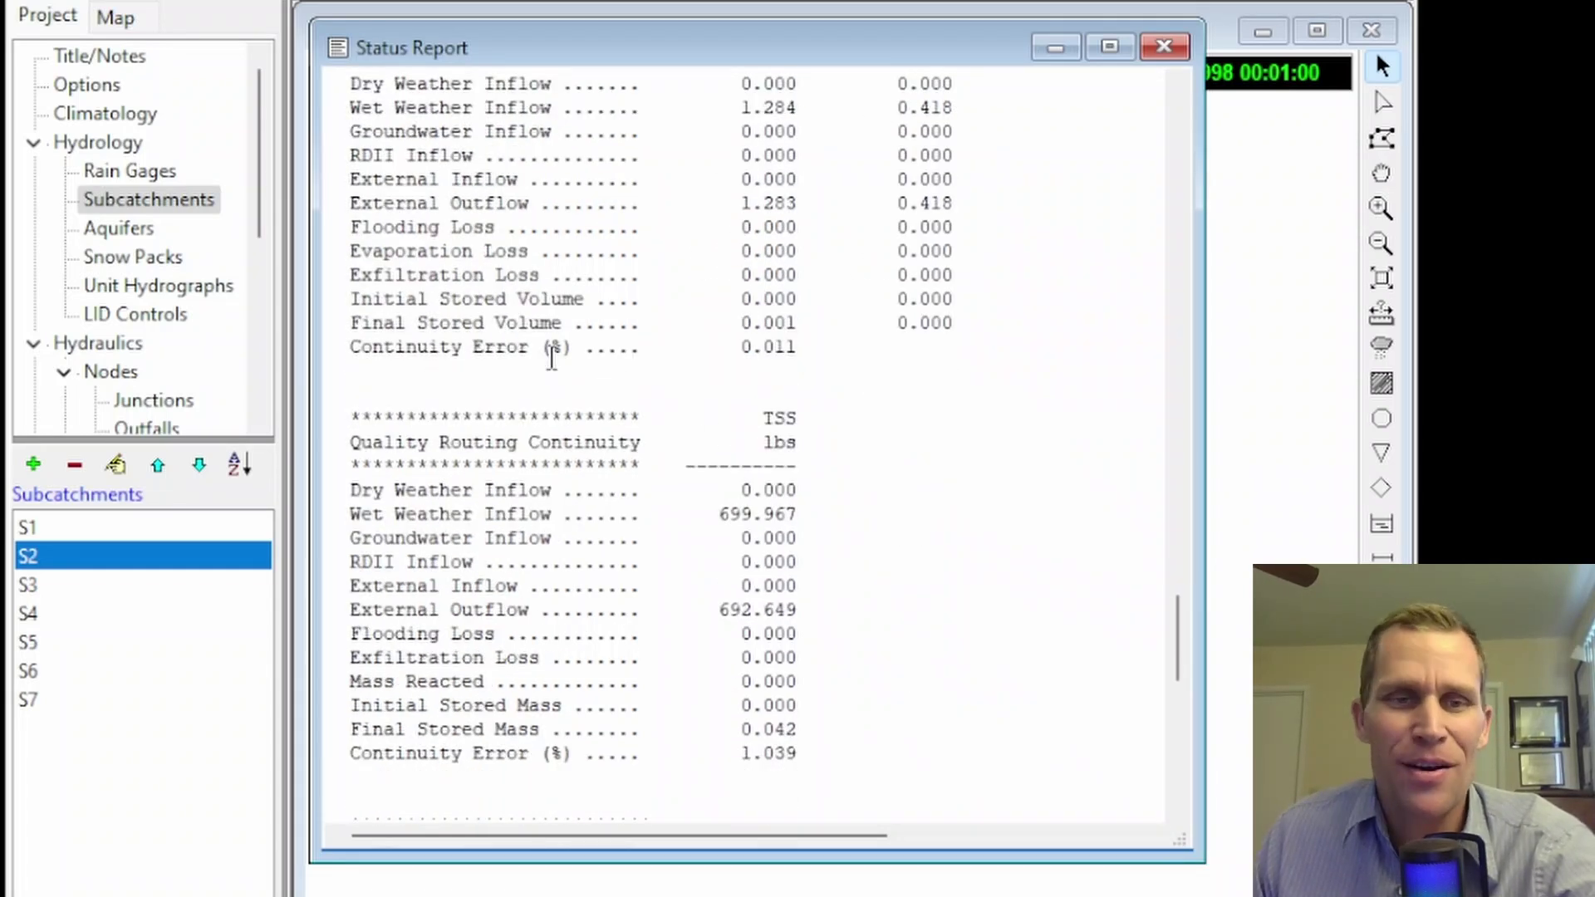
{"action": "left_click_drag", "start_coordinate": [342, 347], "coordinate": [418, 347]}
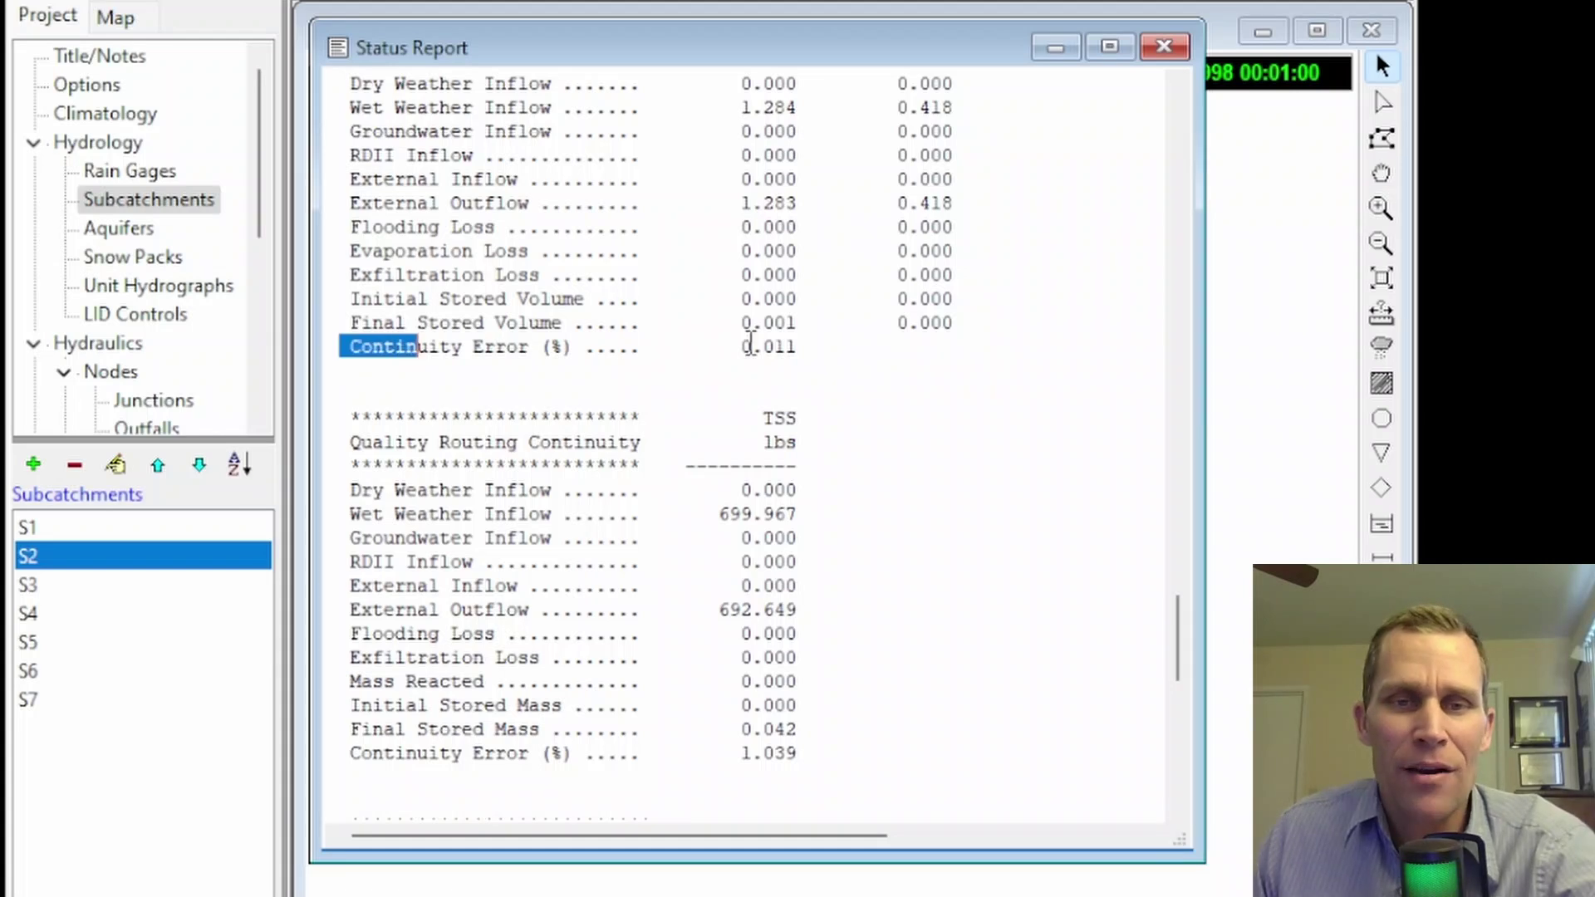
{"action": "double_click", "coordinate": [756, 348]}
{"action": "double_click", "coordinate": [557, 347]}
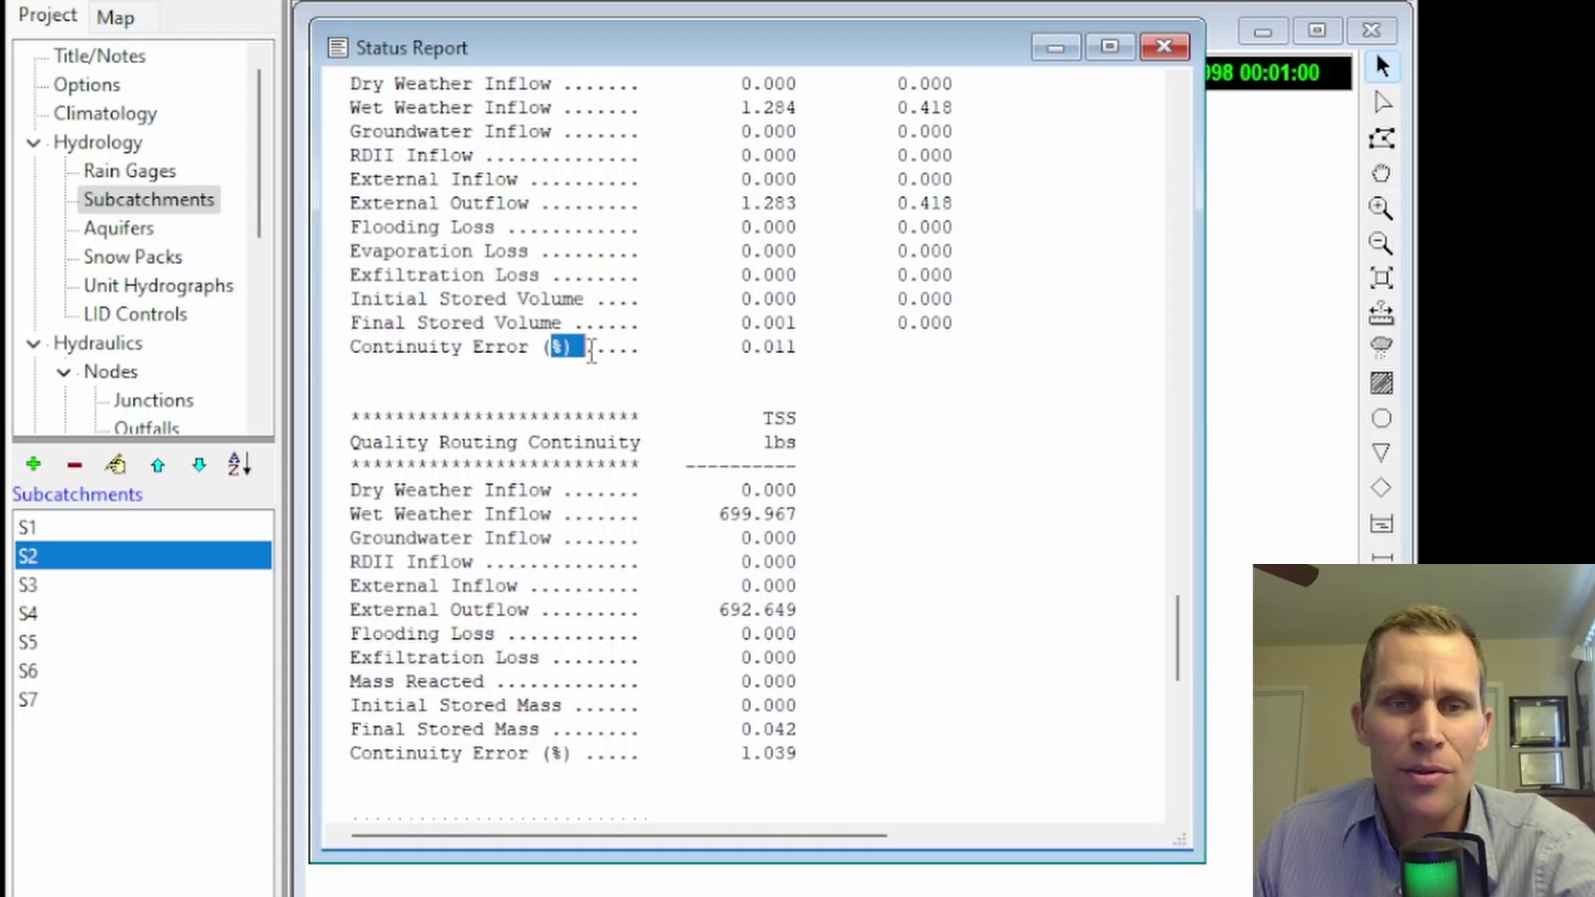
- Check the flow routing volume units and the quality routing continuity error of 1.039
{"action": "scroll", "coordinate": [610, 341], "scroll_direction": "up", "scroll_amount": 2}
{"action": "left_click_drag", "start_coordinate": [698, 181], "coordinate": [805, 185]}
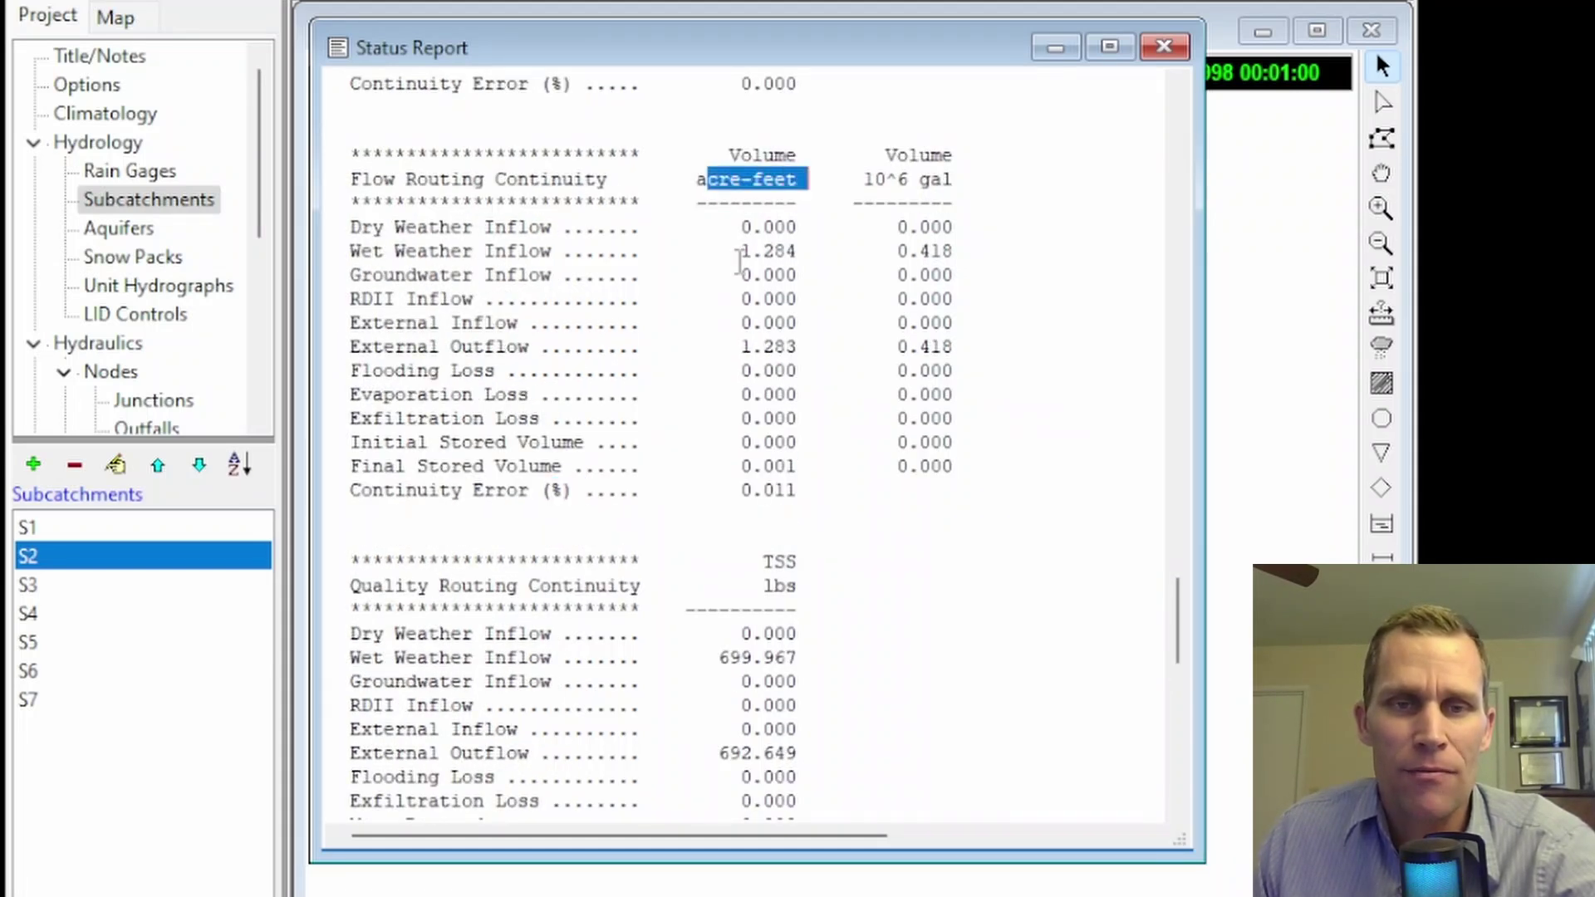
{"action": "scroll", "coordinate": [684, 413], "scroll_direction": "down", "scroll_amount": 4}
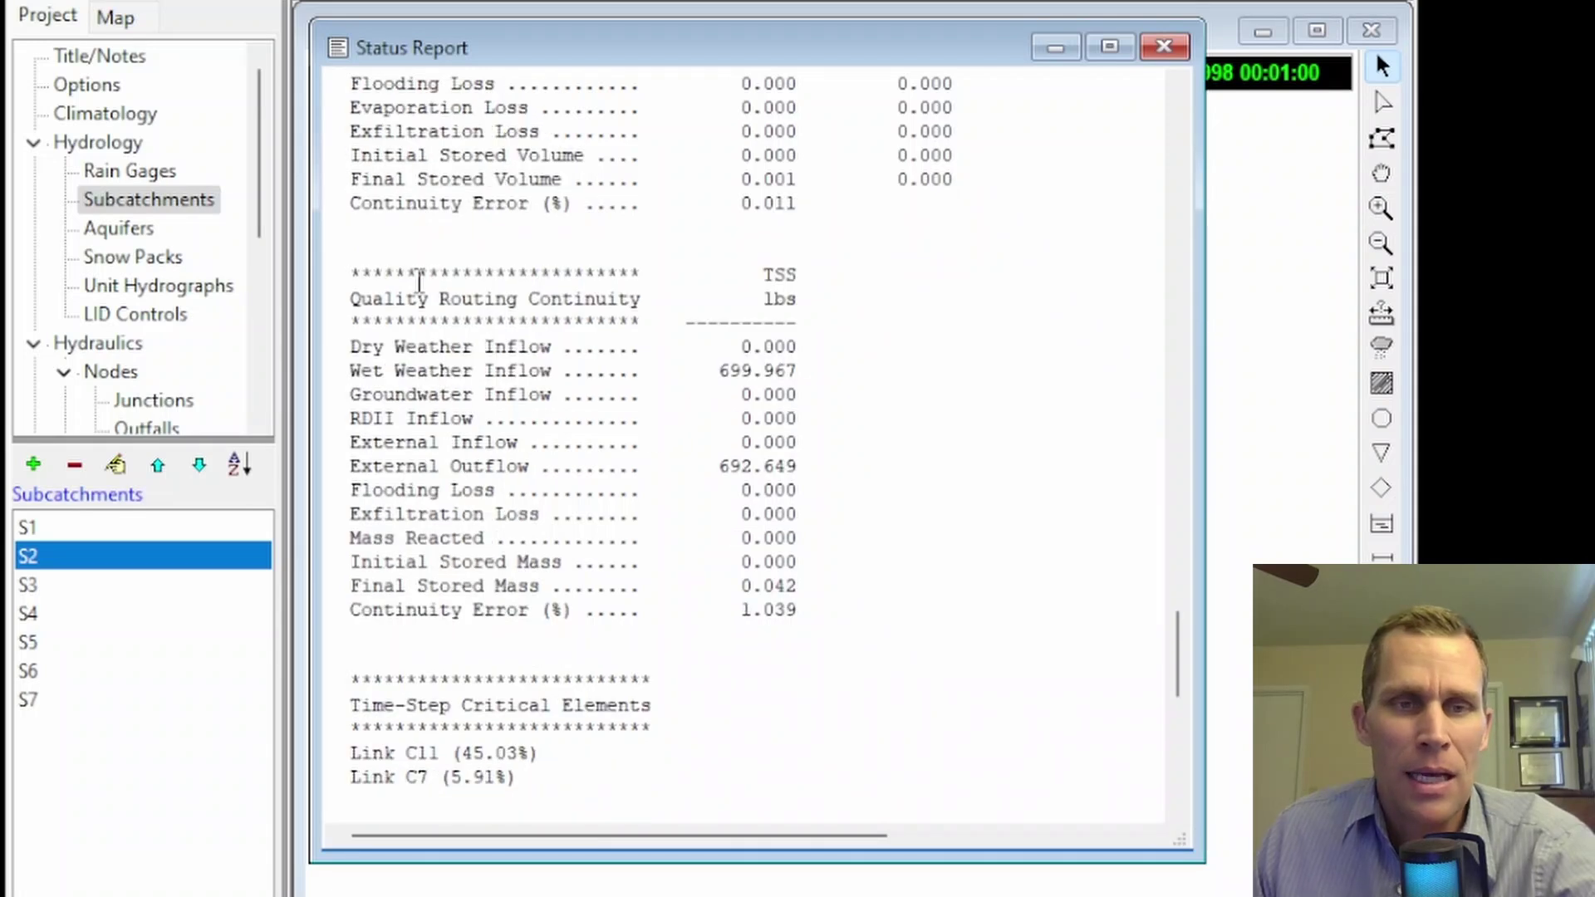
{"action": "left_click_drag", "start_coordinate": [360, 299], "coordinate": [562, 301]}
{"action": "left_click_drag", "start_coordinate": [350, 610], "coordinate": [546, 610]}
{"action": "left_click", "coordinate": [746, 611]}
{"action": "left_click_drag", "start_coordinate": [747, 610], "coordinate": [809, 613]}
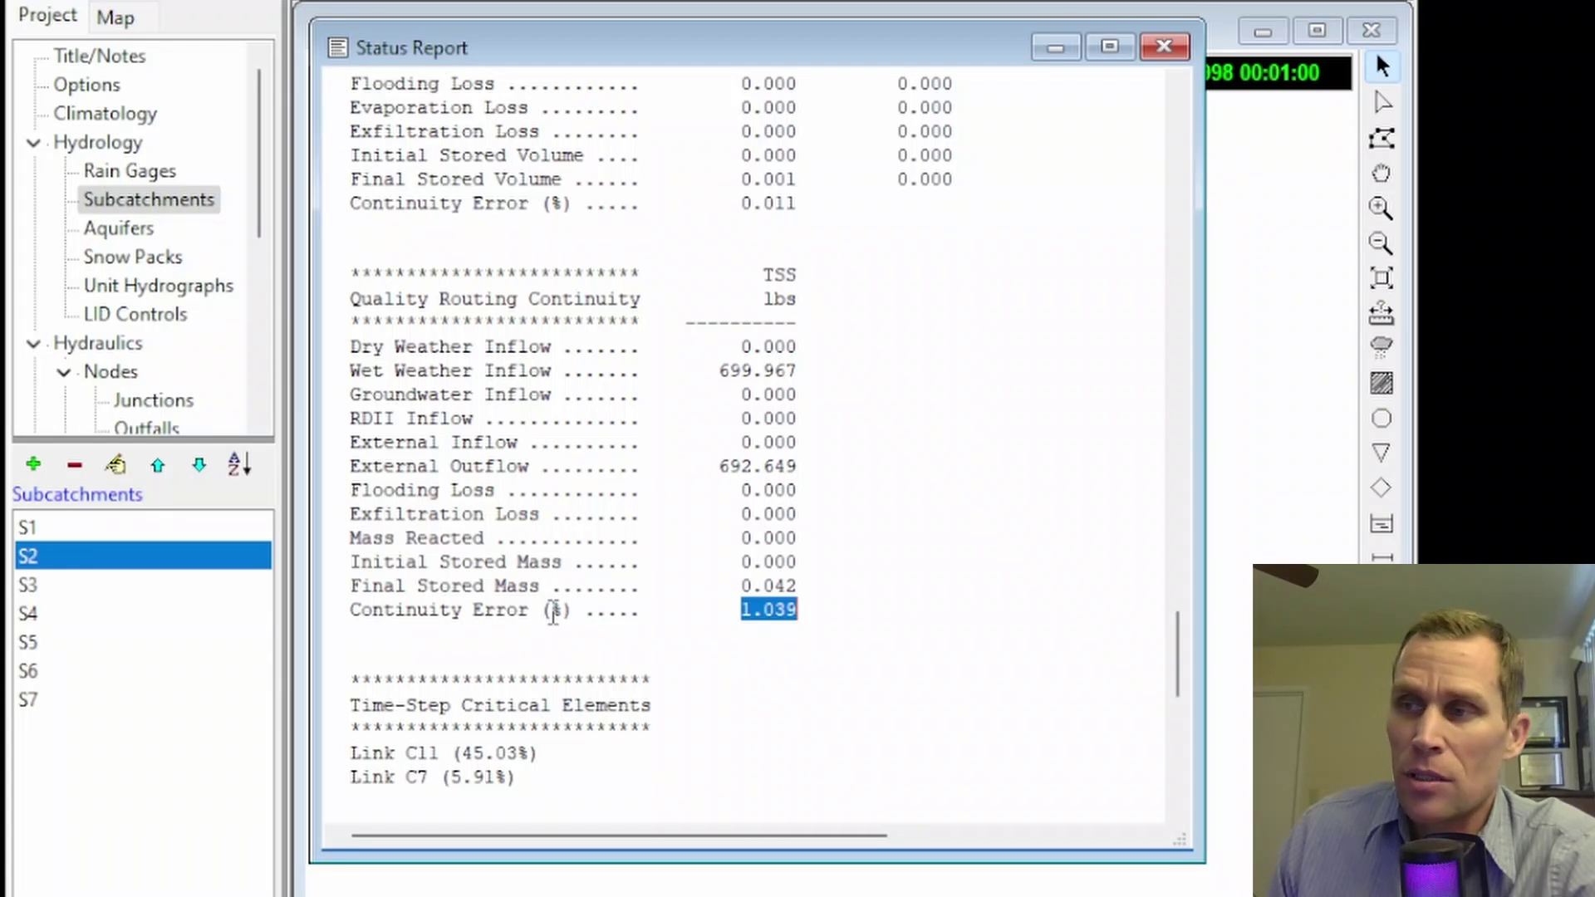
{"action": "left_click", "coordinate": [824, 615]}
{"action": "left_click_drag", "start_coordinate": [810, 613], "coordinate": [723, 610]}
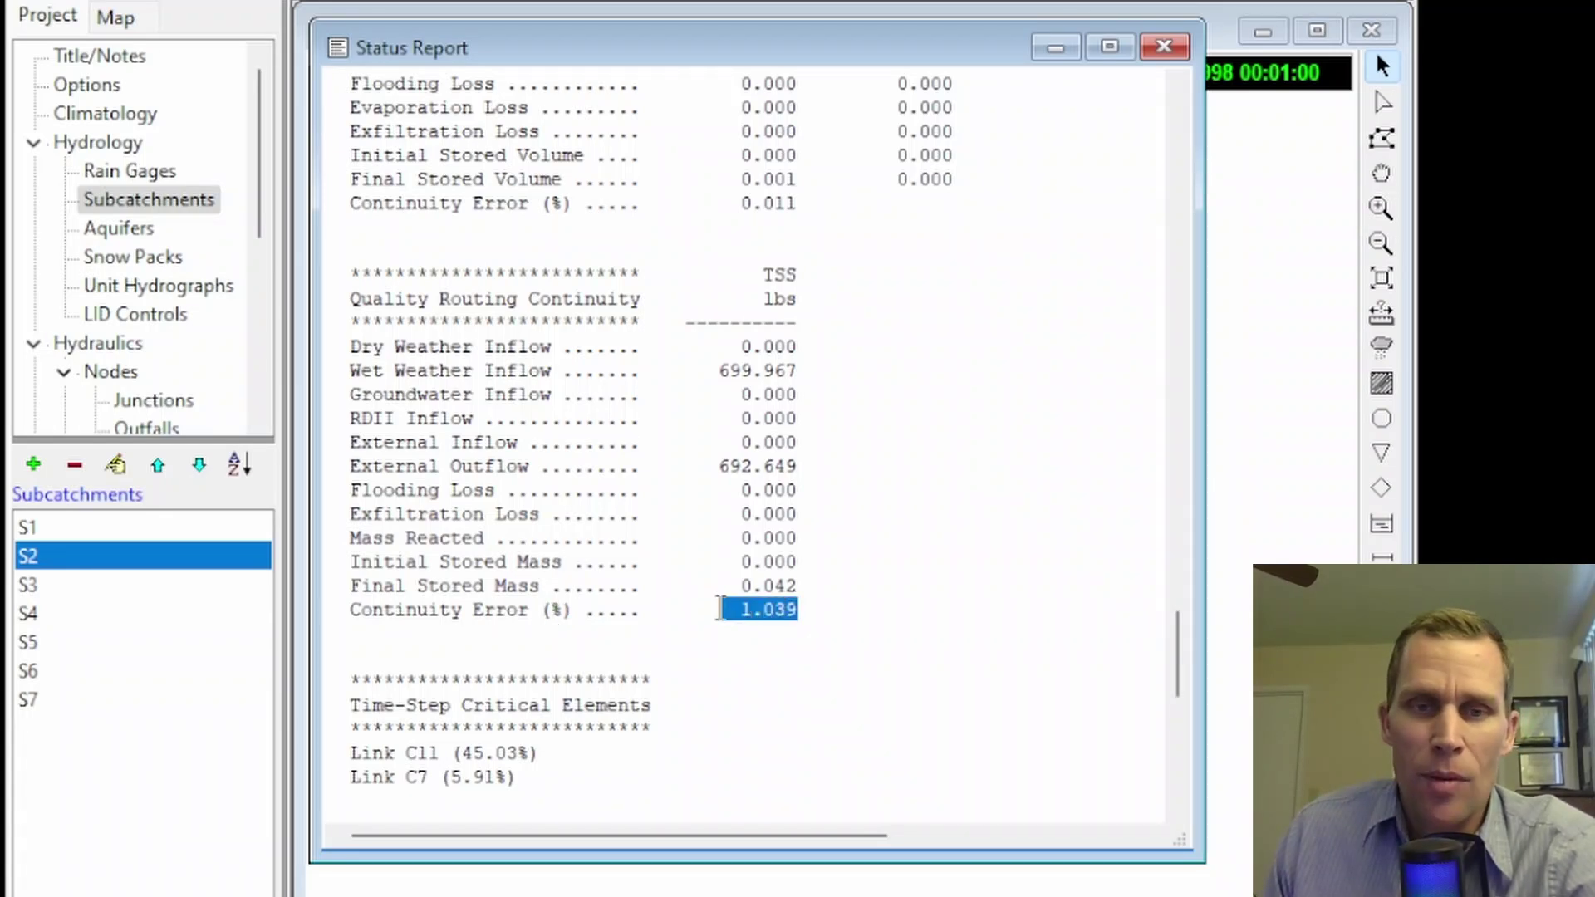
{"action": "left_click", "coordinate": [775, 609]}
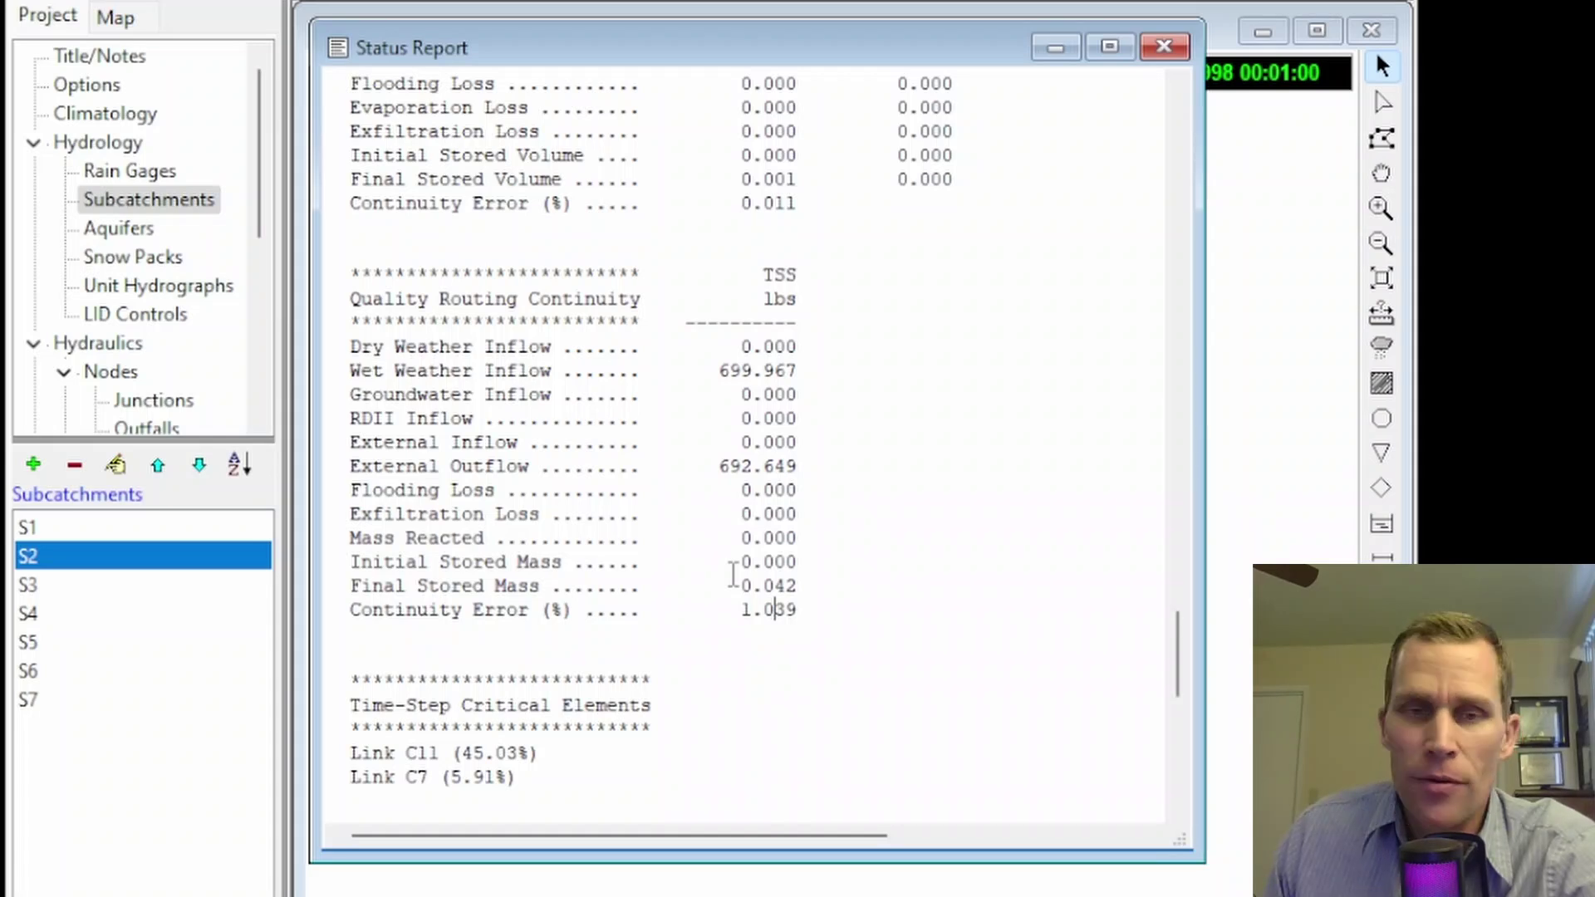
- Confirm the Highest Flow Instability Indexes section reports 'All links are stable.'
{"action": "scroll", "coordinate": [462, 519], "scroll_direction": "down", "scroll_amount": 7}
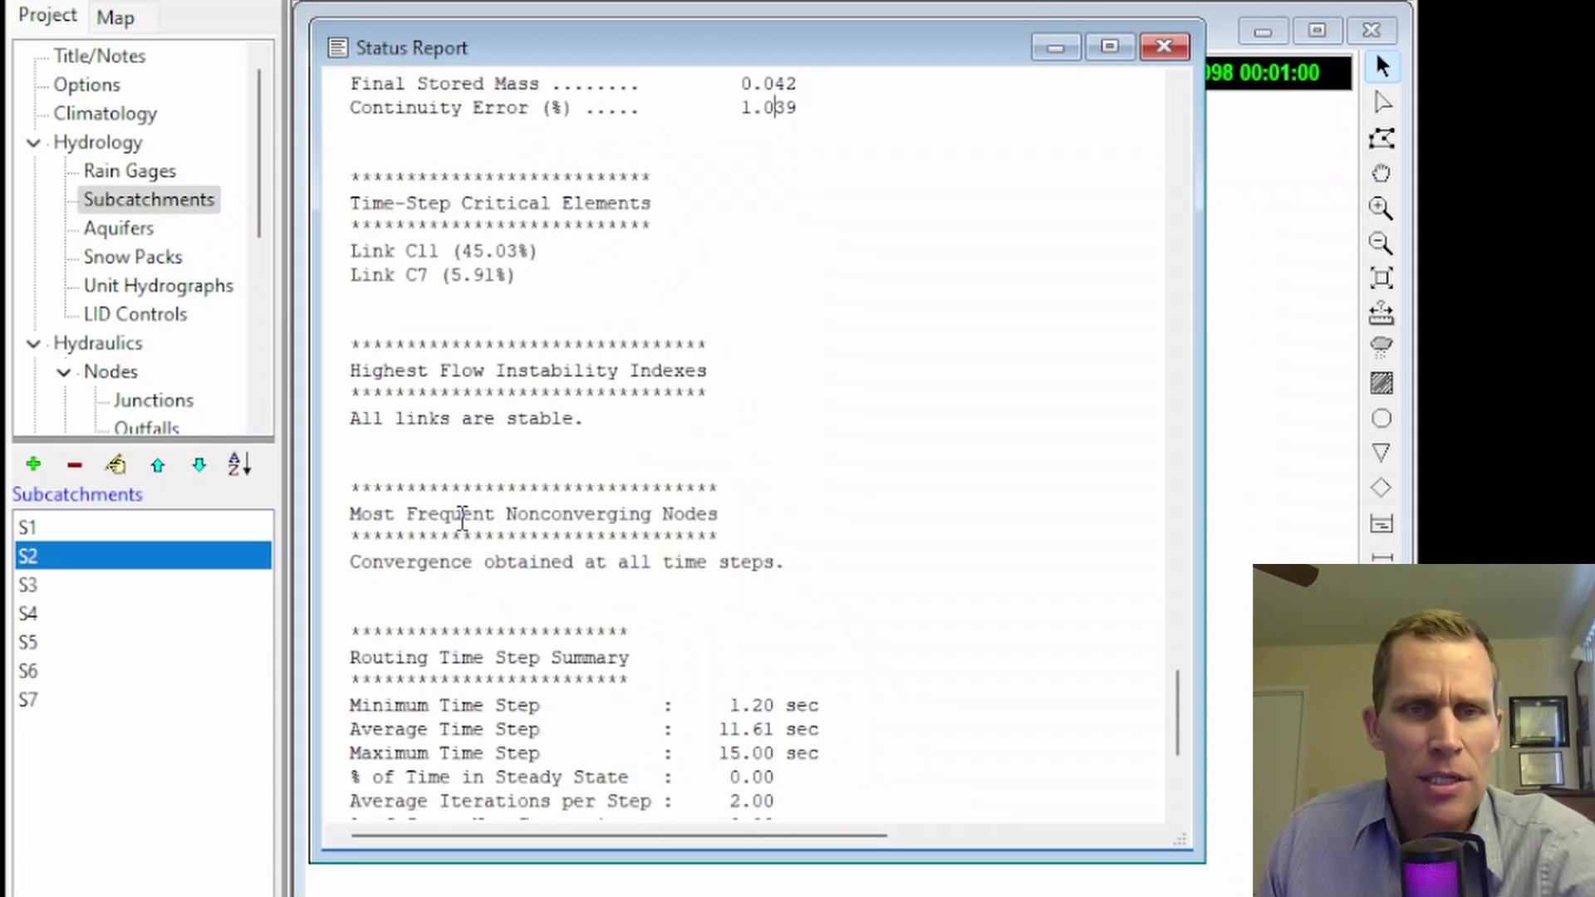
{"action": "left_click_drag", "start_coordinate": [613, 420], "coordinate": [368, 353]}
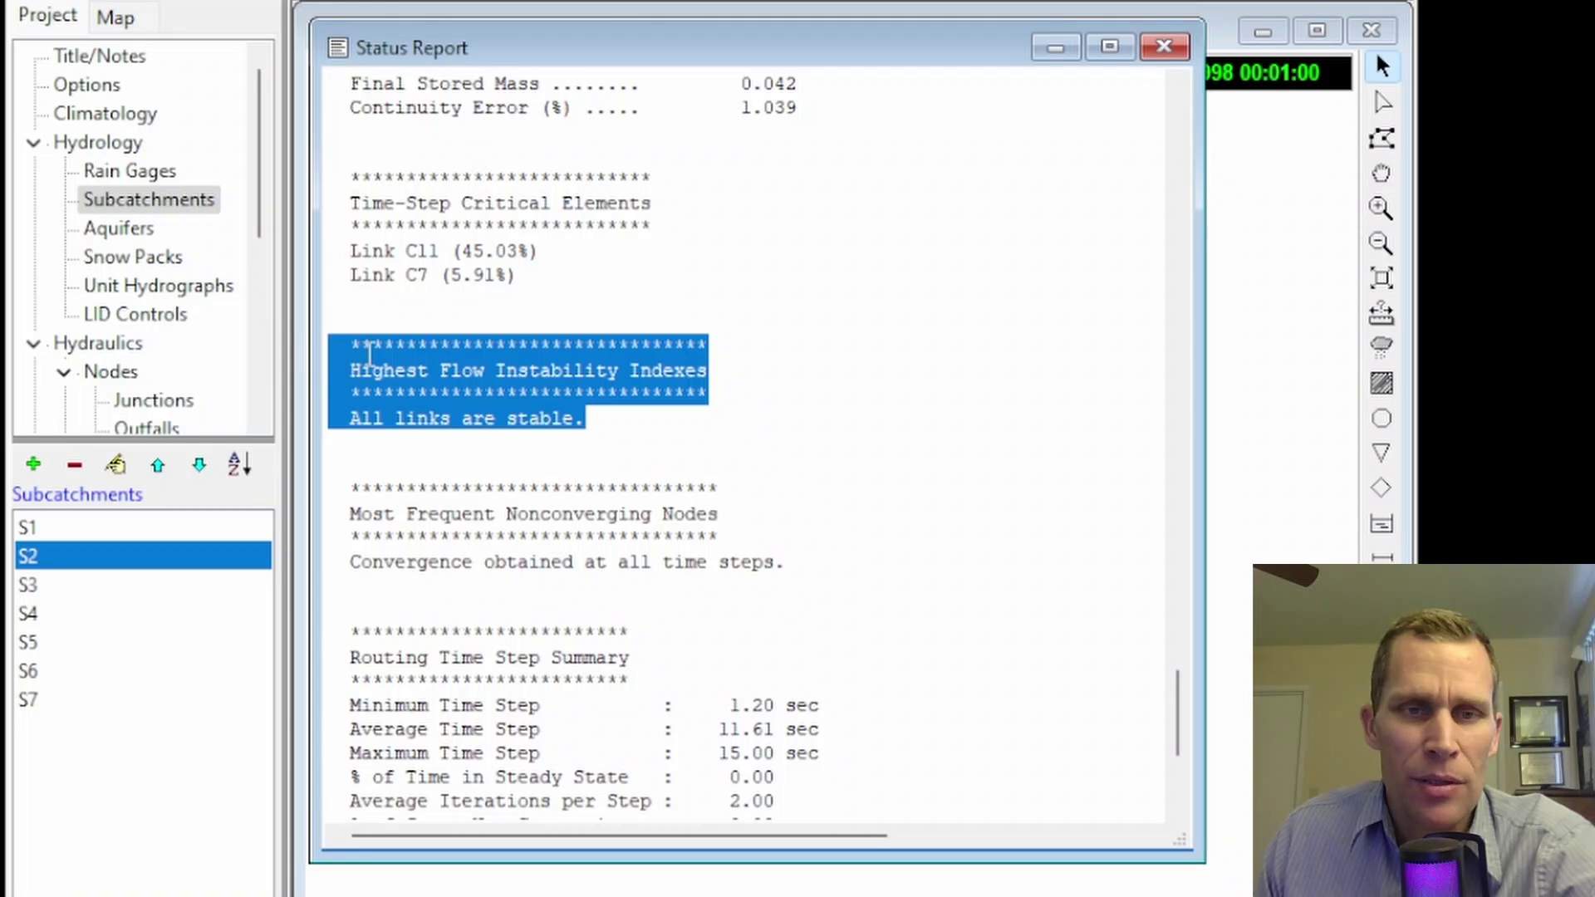
{"action": "left_click", "coordinate": [424, 366]}
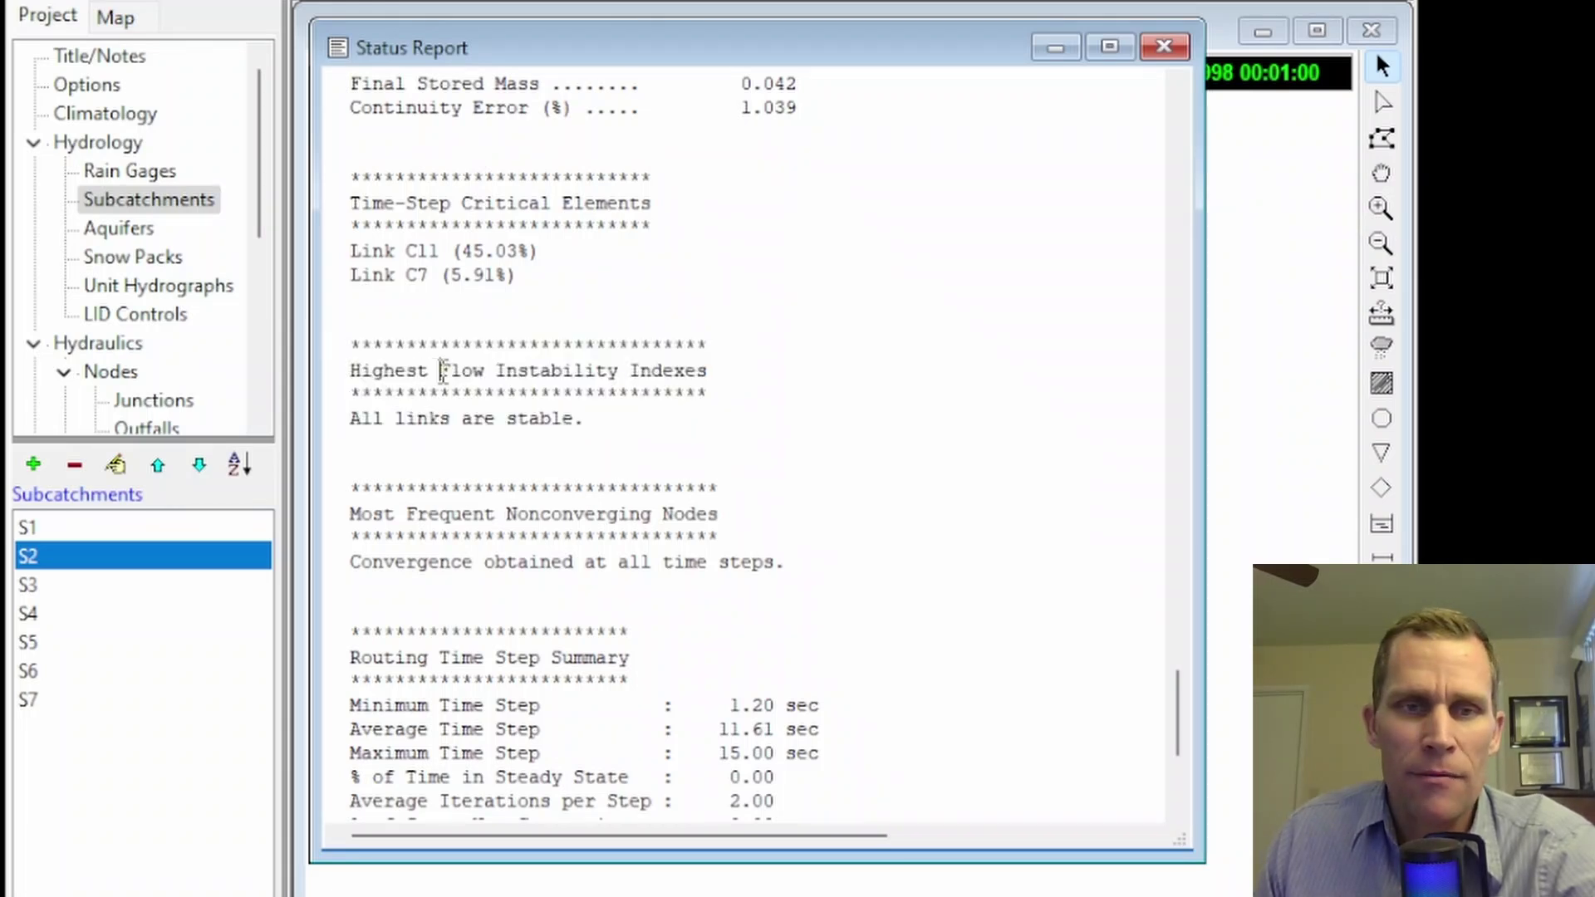
{"action": "left_click_drag", "start_coordinate": [443, 370], "coordinate": [757, 365]}
{"action": "mouse_move", "coordinate": [623, 418]}
{"action": "left_mouse_down"}
{"action": "mouse_move", "coordinate": [332, 424]}
{"action": "mouse_move", "coordinate": [349, 440]}
{"action": "mouse_move", "coordinate": [618, 406]}
{"action": "left_mouse_up"}
{"action": "left_click", "coordinate": [359, 429]}
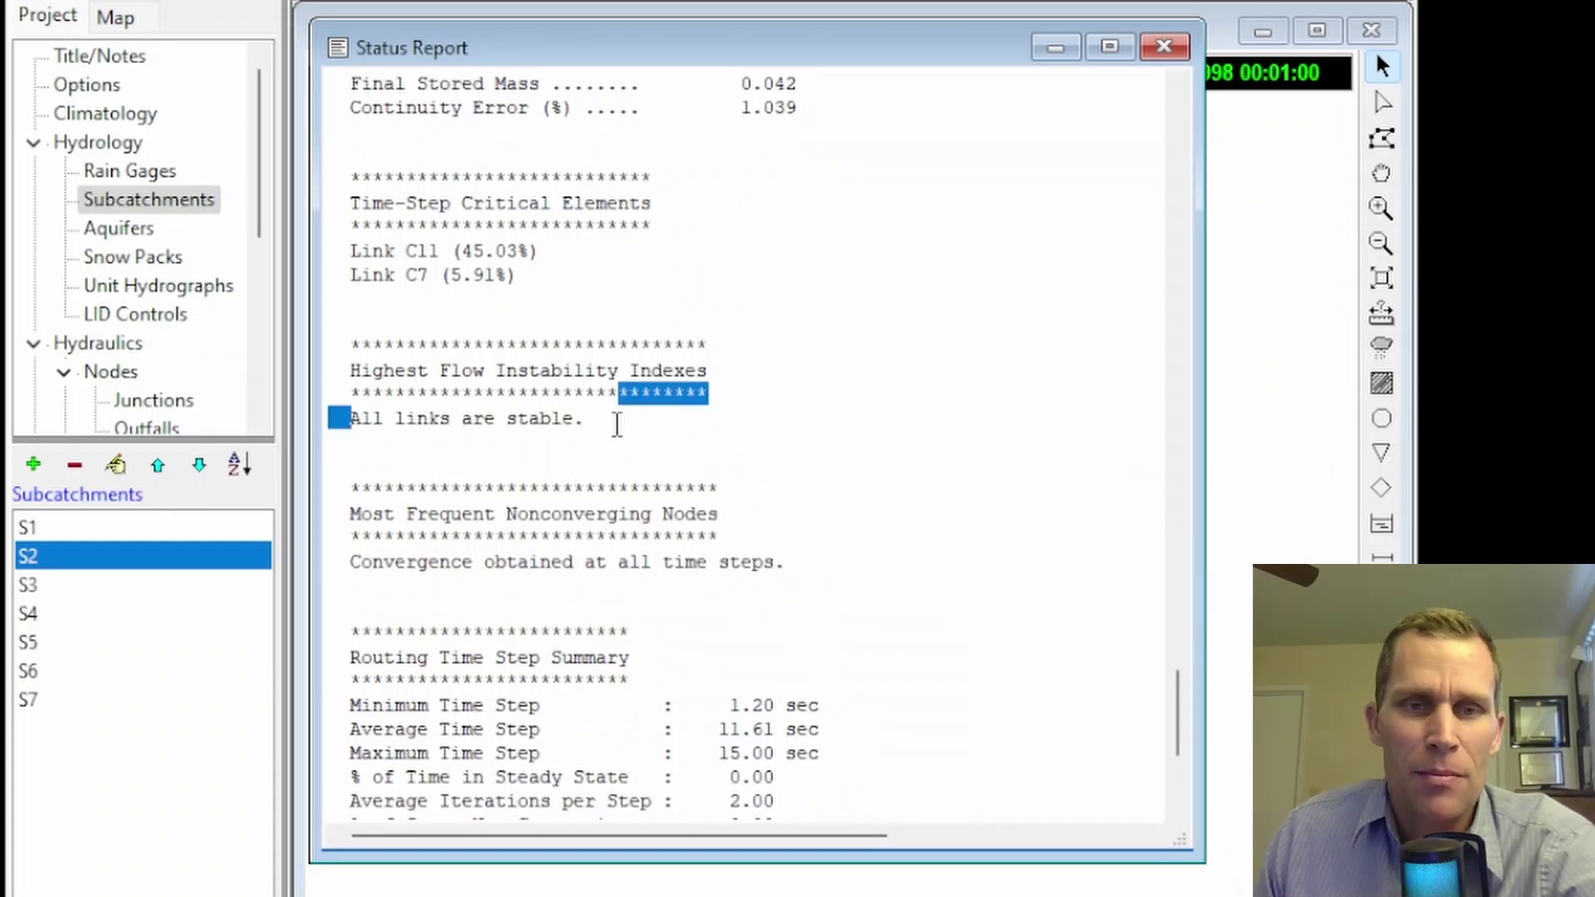
{"action": "left_click", "coordinate": [601, 442]}
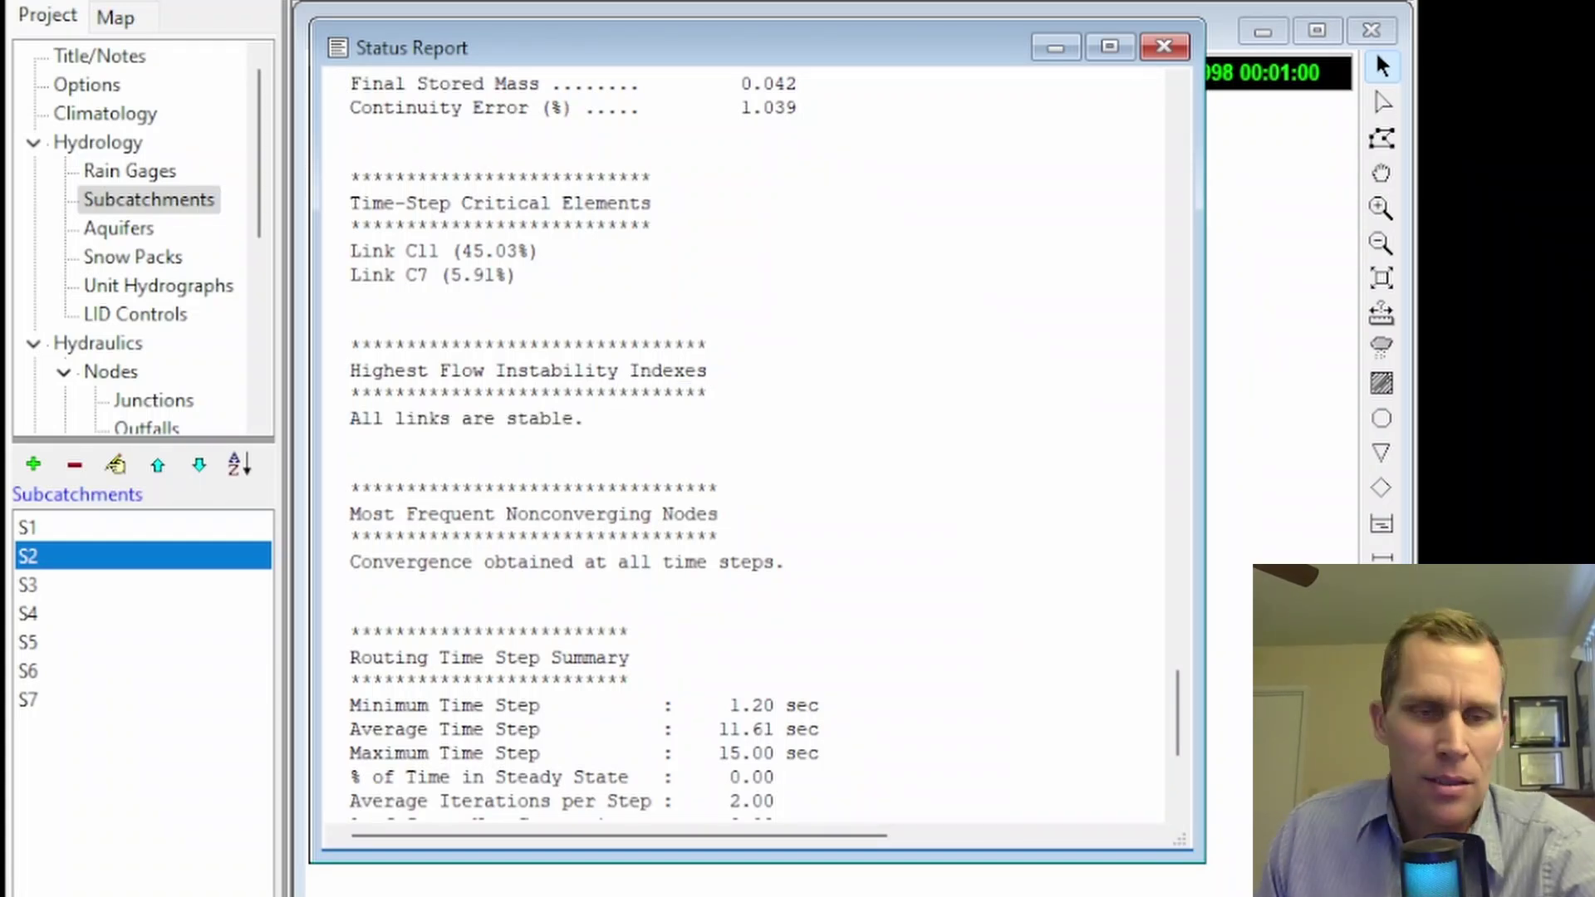
- Find the manual's Figure 8-1 and highlight its FII = 100 legend label
{"action": "key", "text": "alt+Tab"}
{"action": "scroll", "coordinate": [1163, 492], "scroll_direction": "up", "scroll_amount": 10}
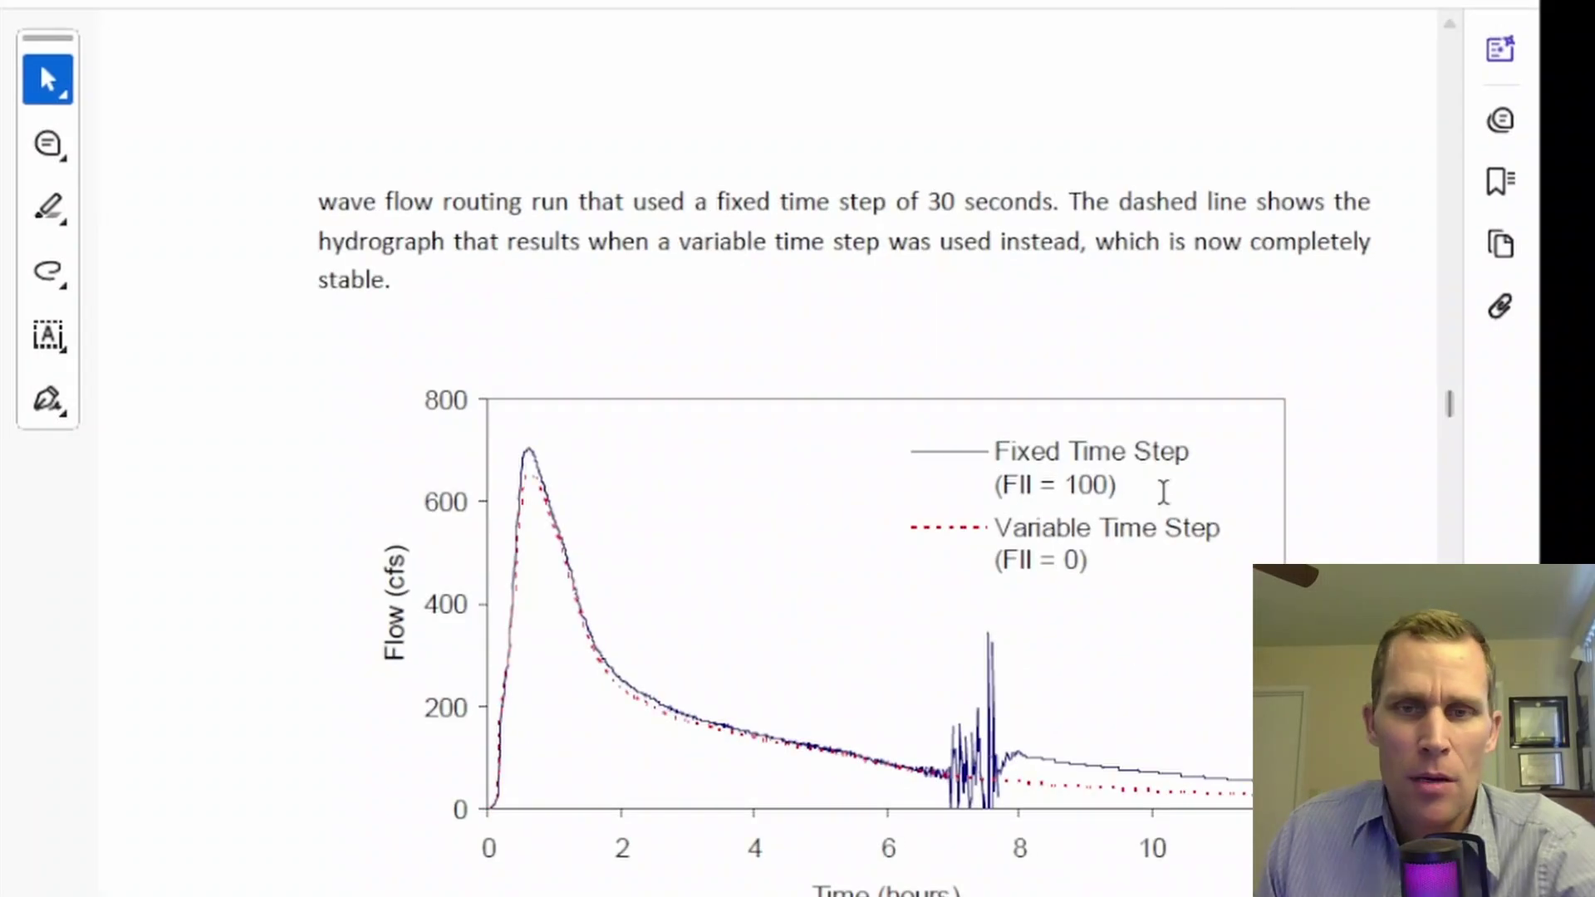
{"action": "scroll", "coordinate": [1163, 492], "scroll_direction": "down", "scroll_amount": 3}
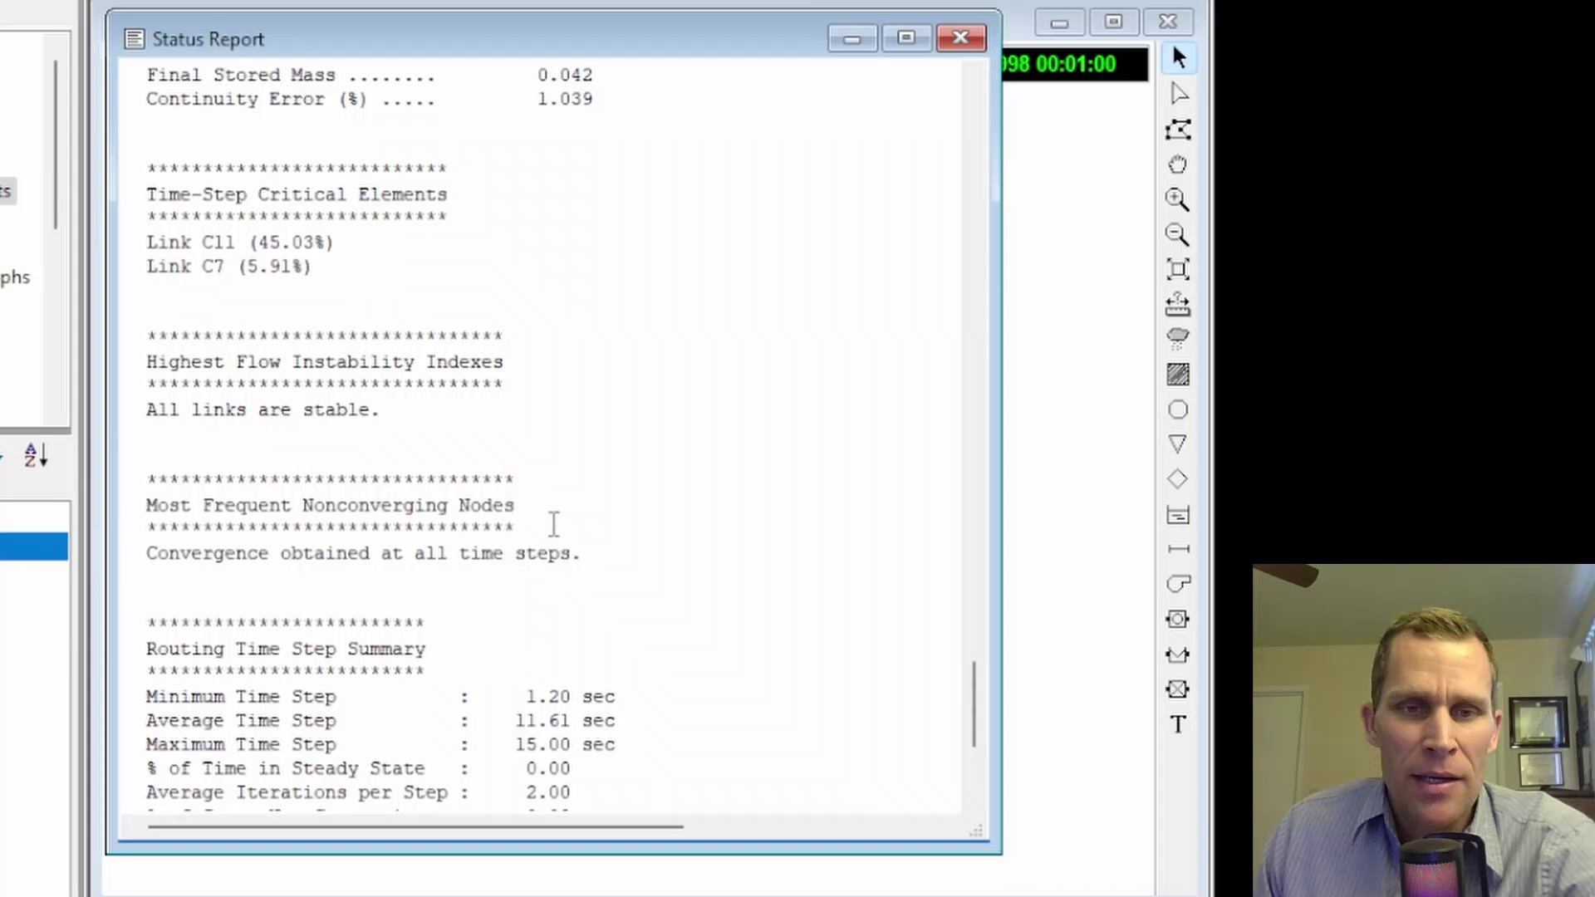
{"action": "left_click_drag", "start_coordinate": [389, 413], "coordinate": [130, 407]}
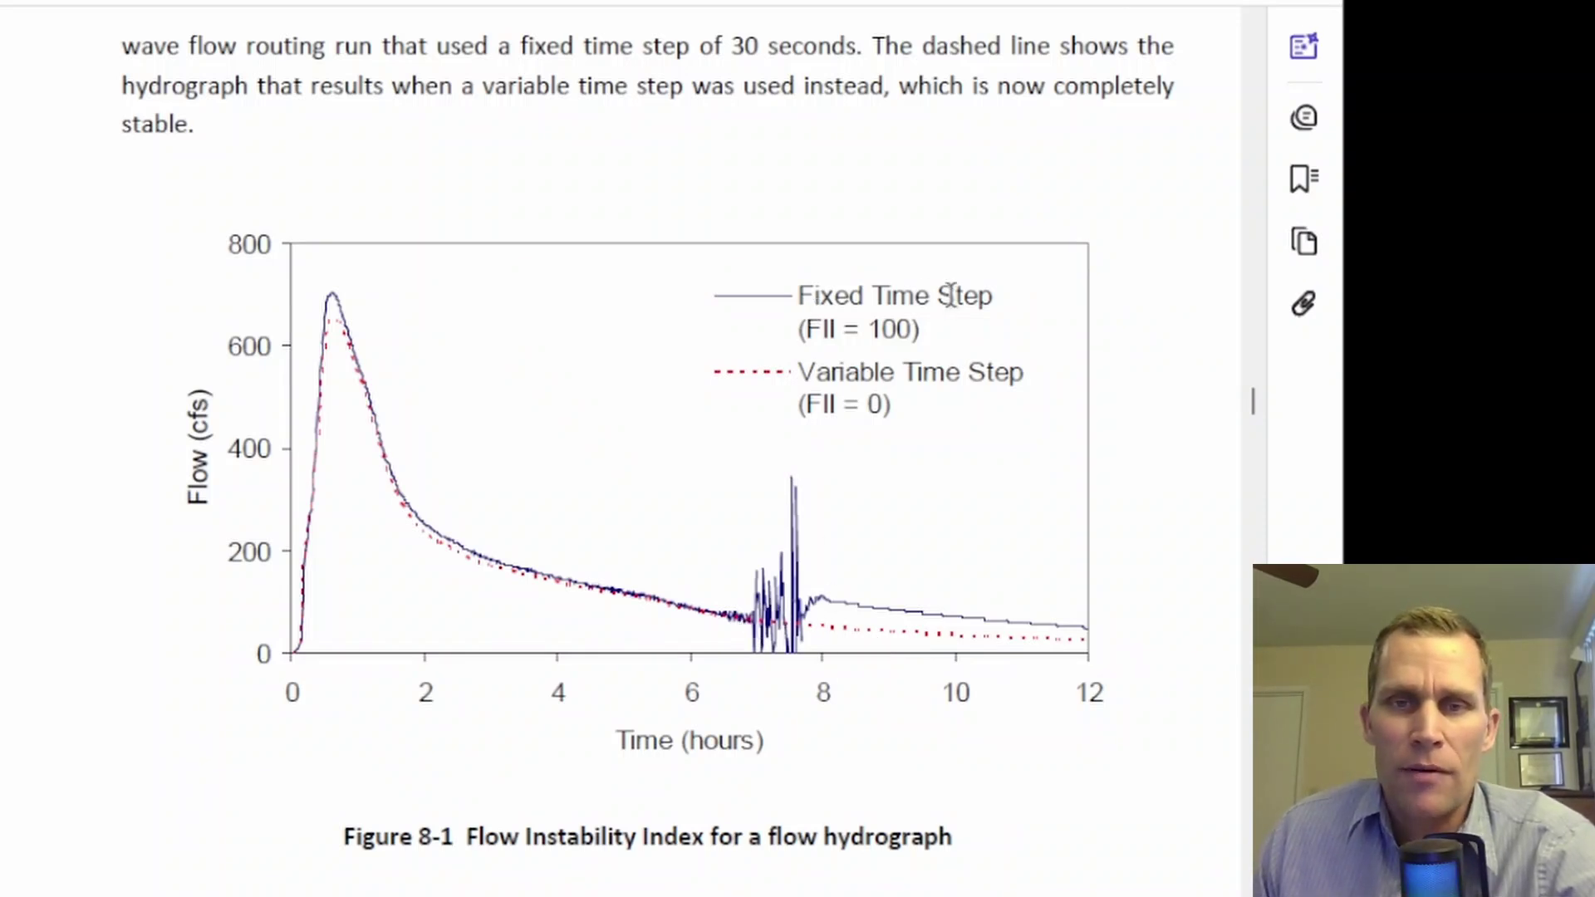
{"action": "left_click_drag", "start_coordinate": [803, 329], "coordinate": [913, 329]}
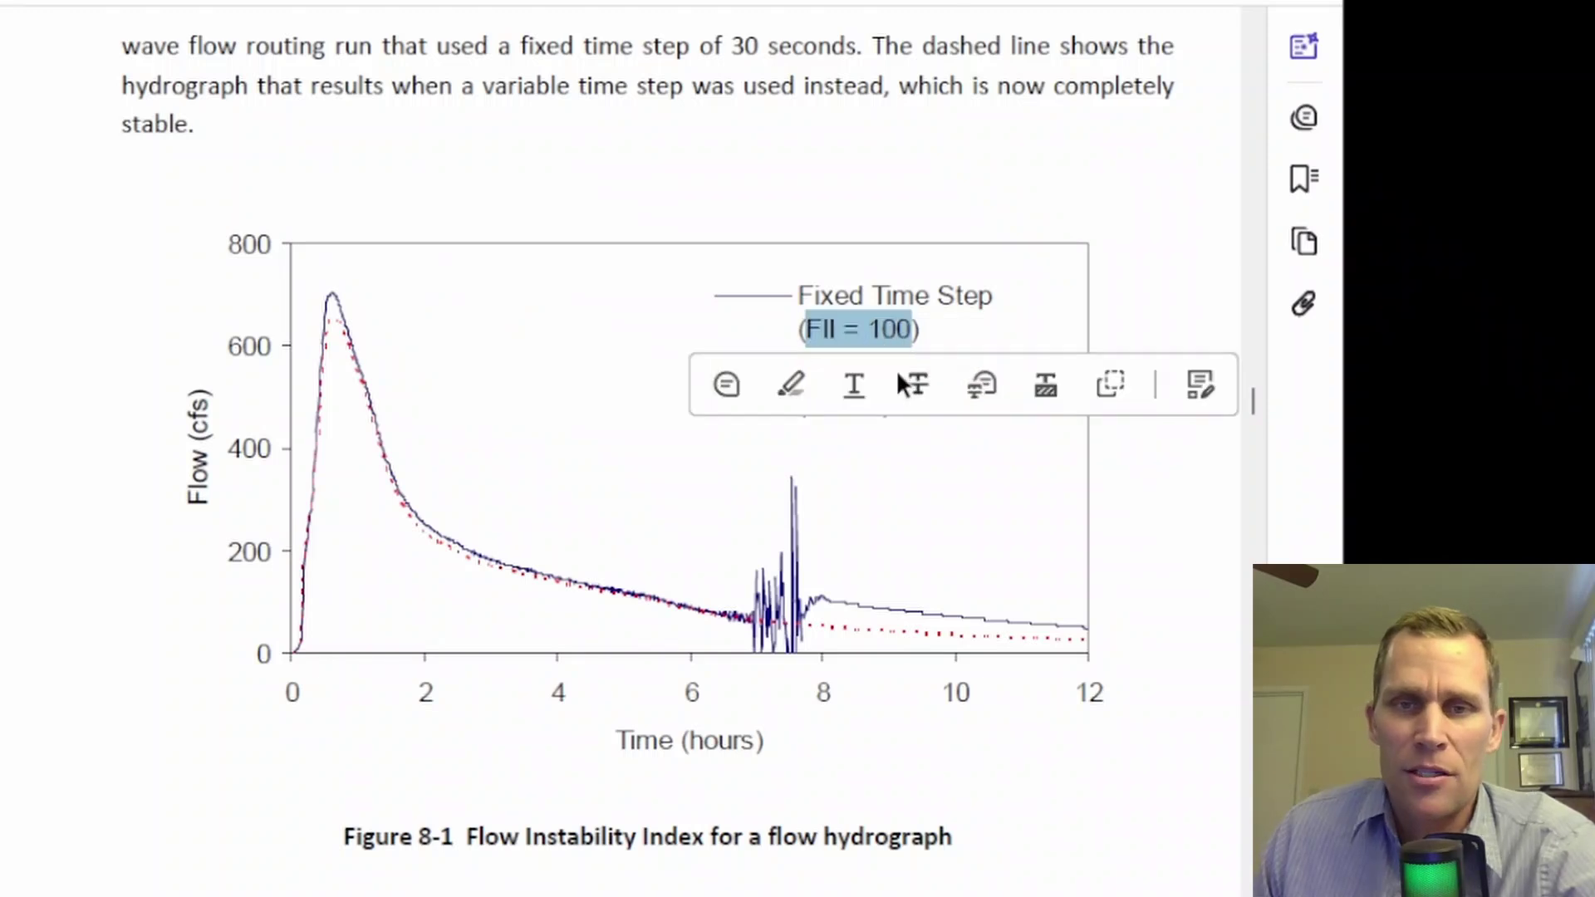
{"action": "left_click", "coordinate": [957, 335]}
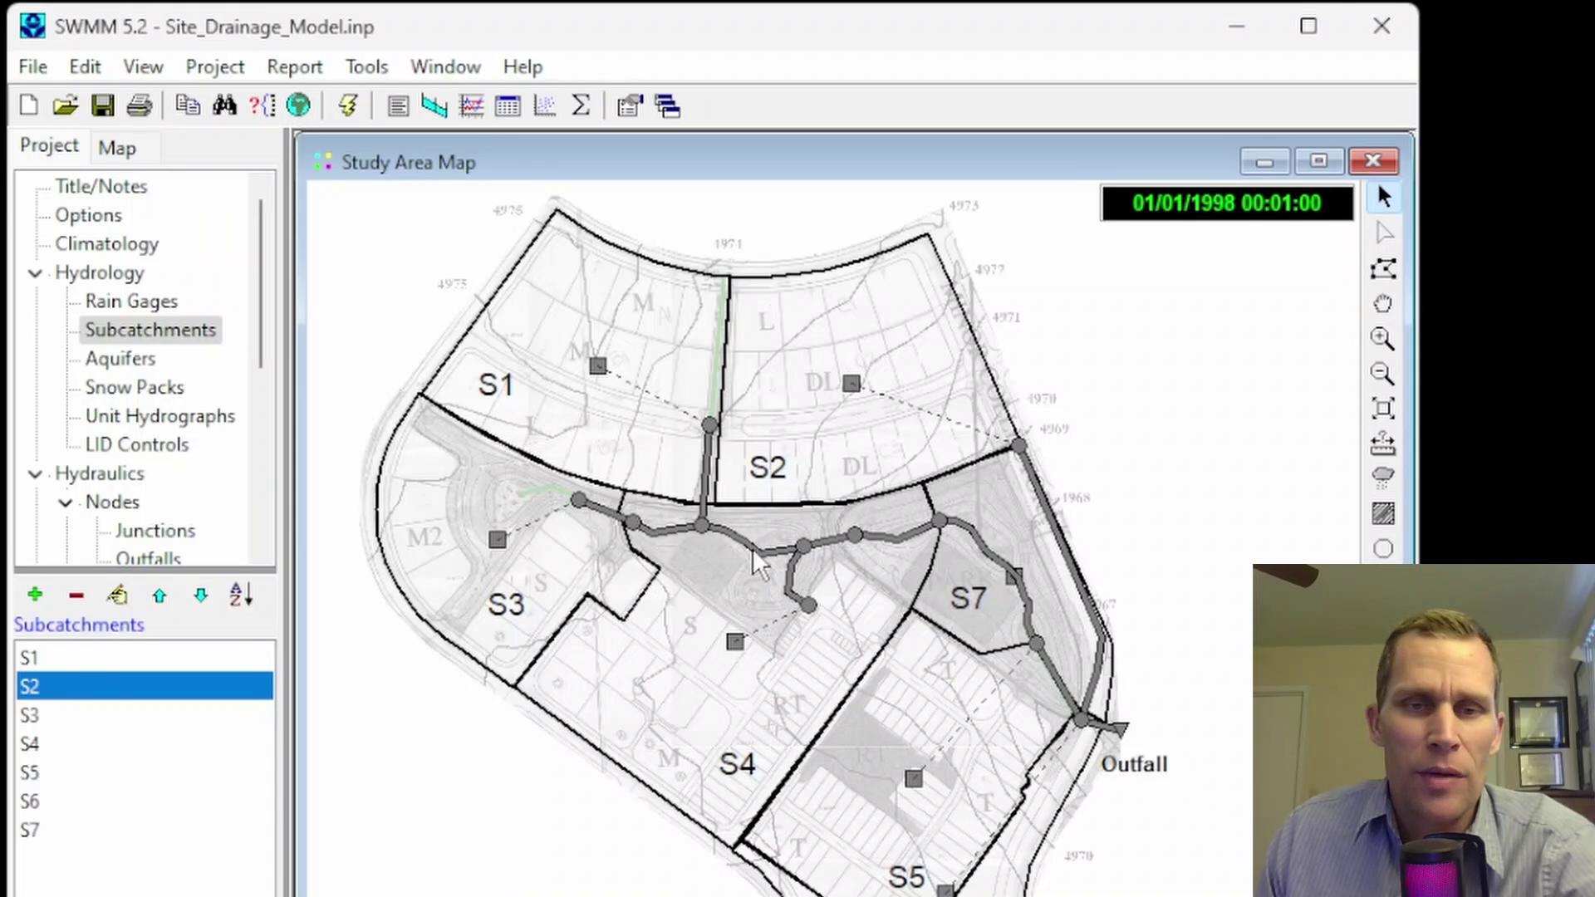
- Start a Time Series plot and remove the existing Link C5 Flow series
{"action": "left_click", "coordinate": [753, 553]}
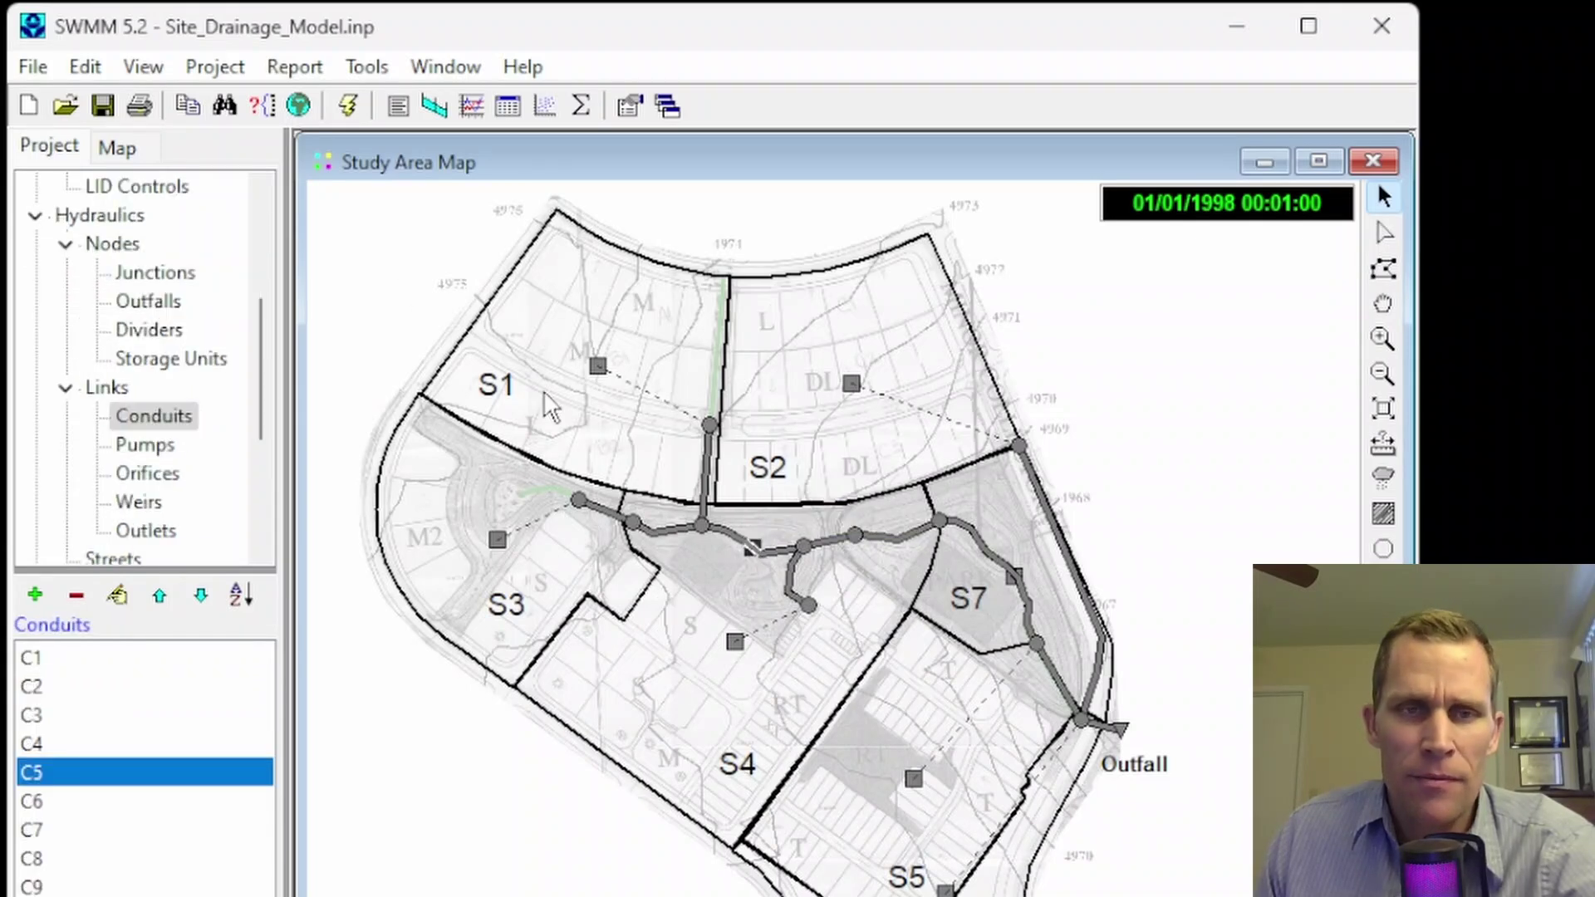
{"action": "left_click", "coordinate": [296, 67]}
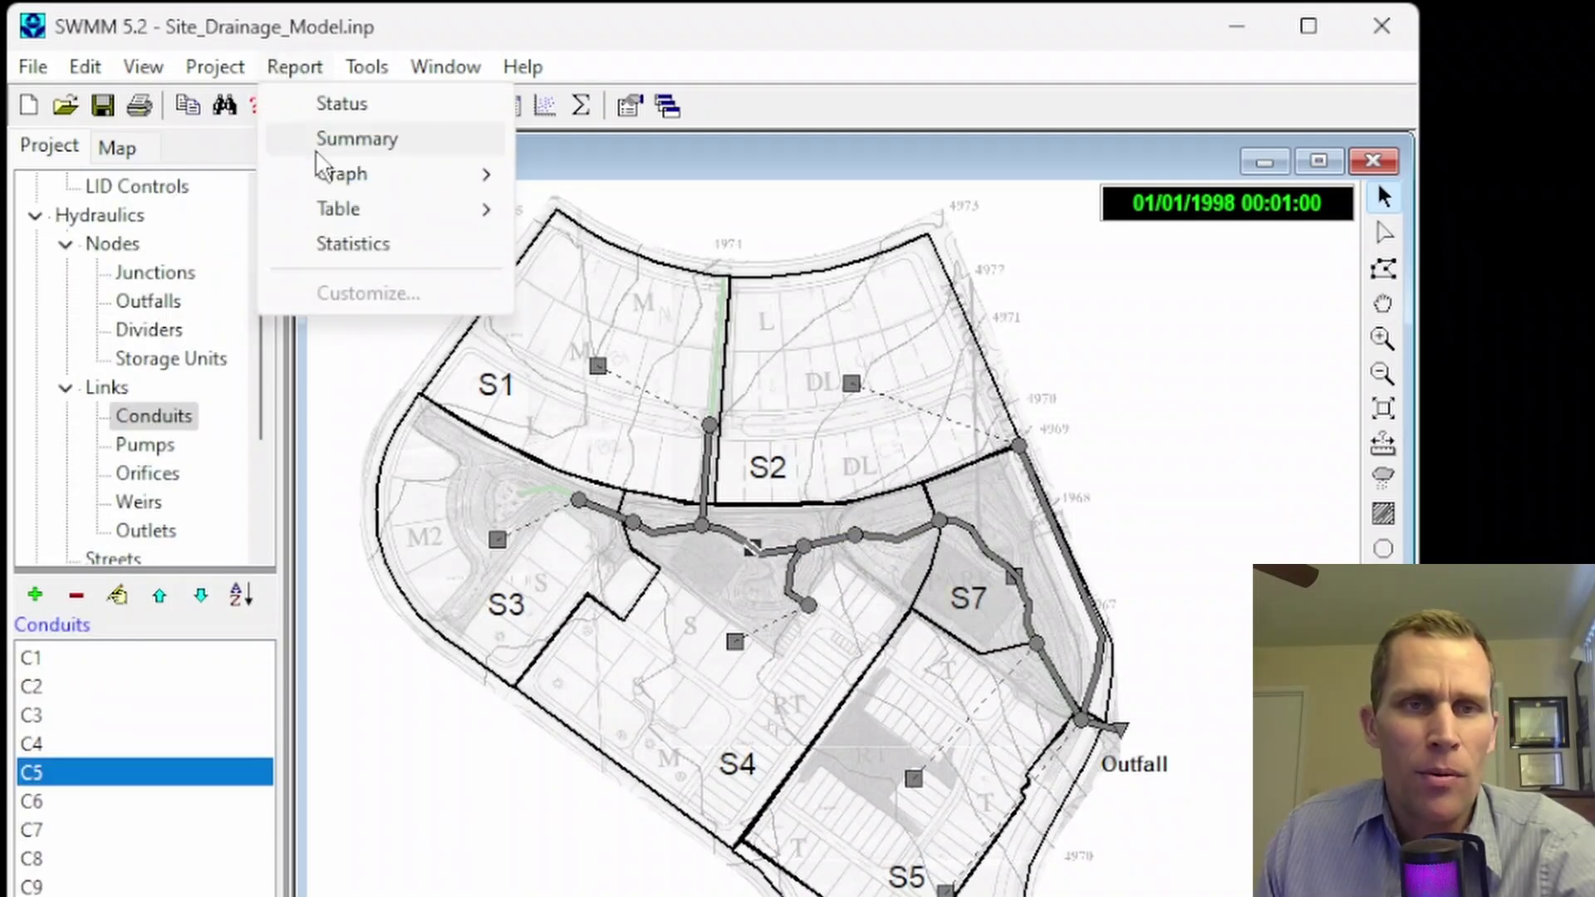
{"action": "mouse_move", "coordinate": [333, 186]}
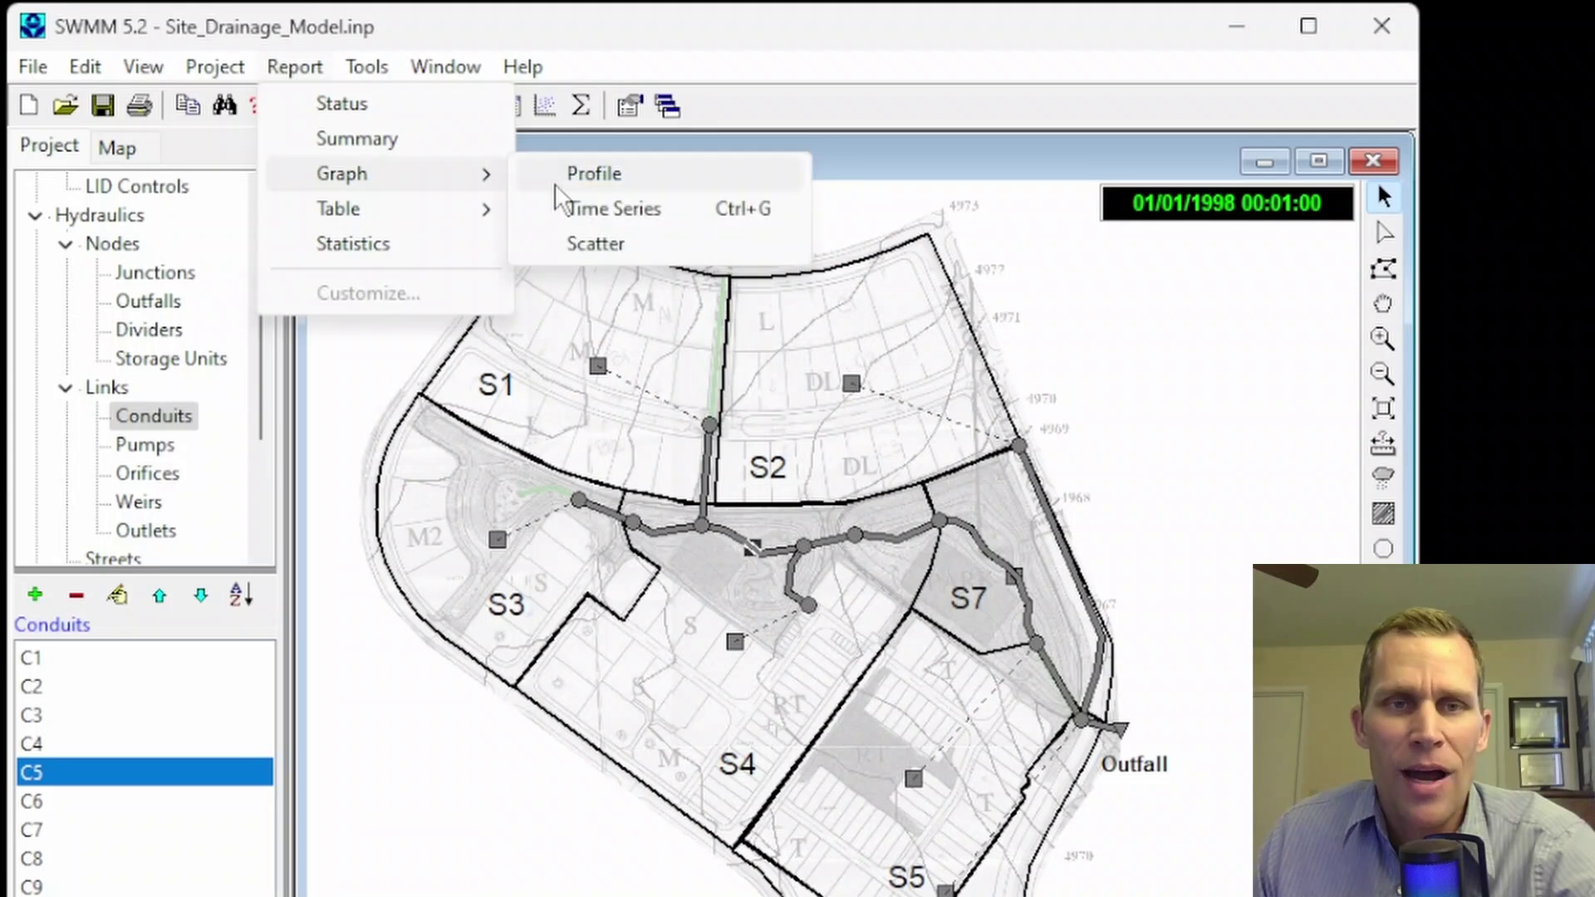
{"action": "left_click", "coordinate": [633, 217]}
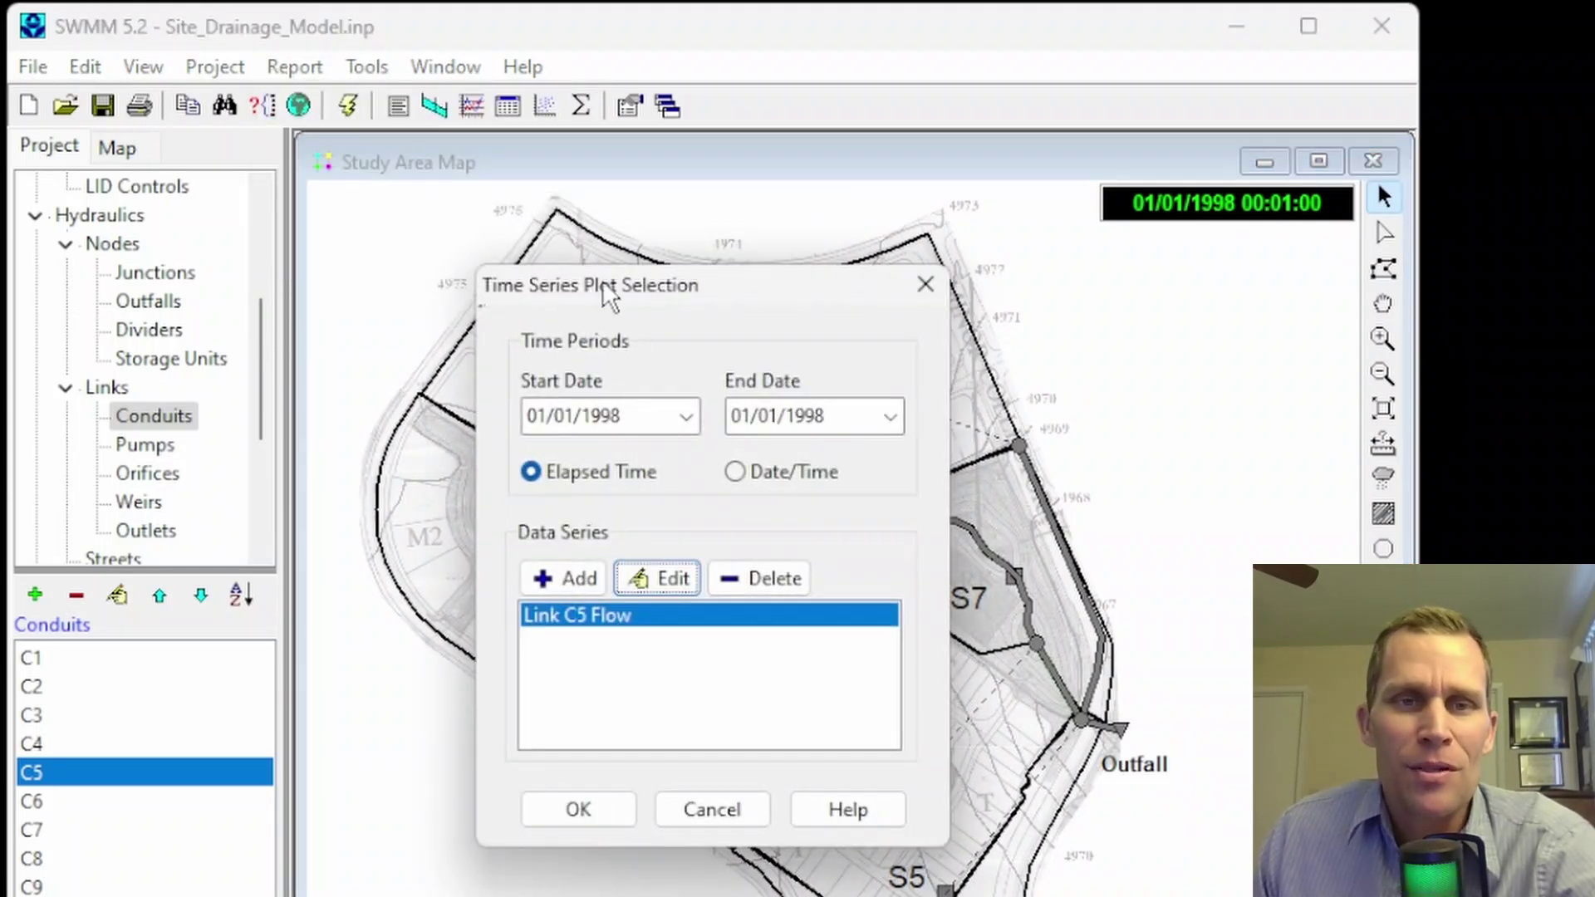
{"action": "left_click_drag", "start_coordinate": [603, 281], "coordinate": [488, 233]}
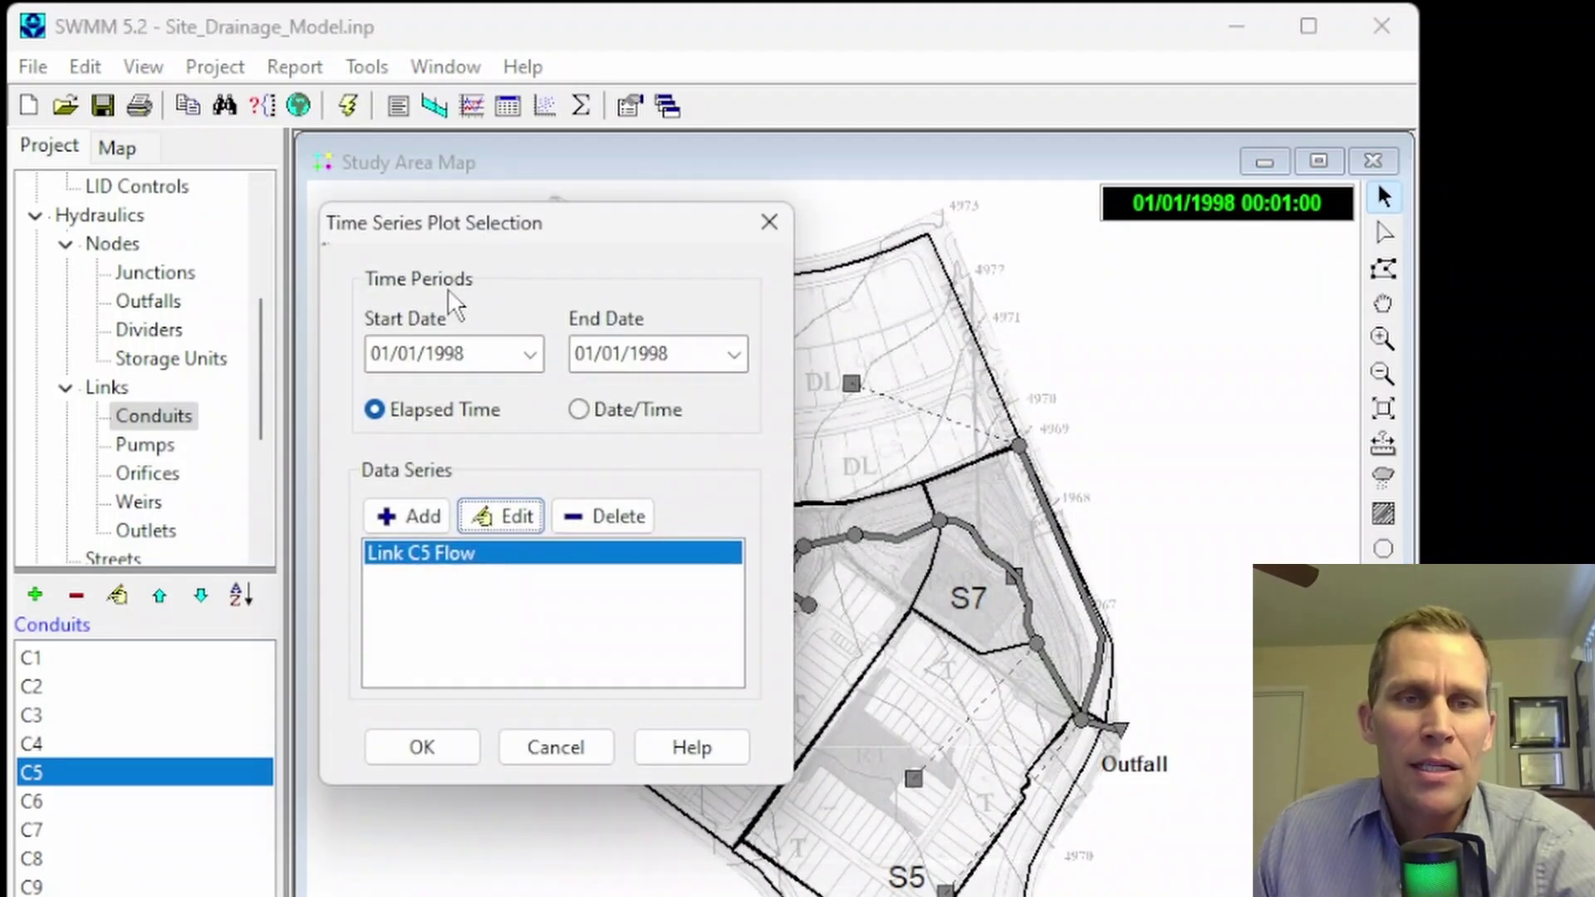
{"action": "left_click", "coordinate": [411, 556]}
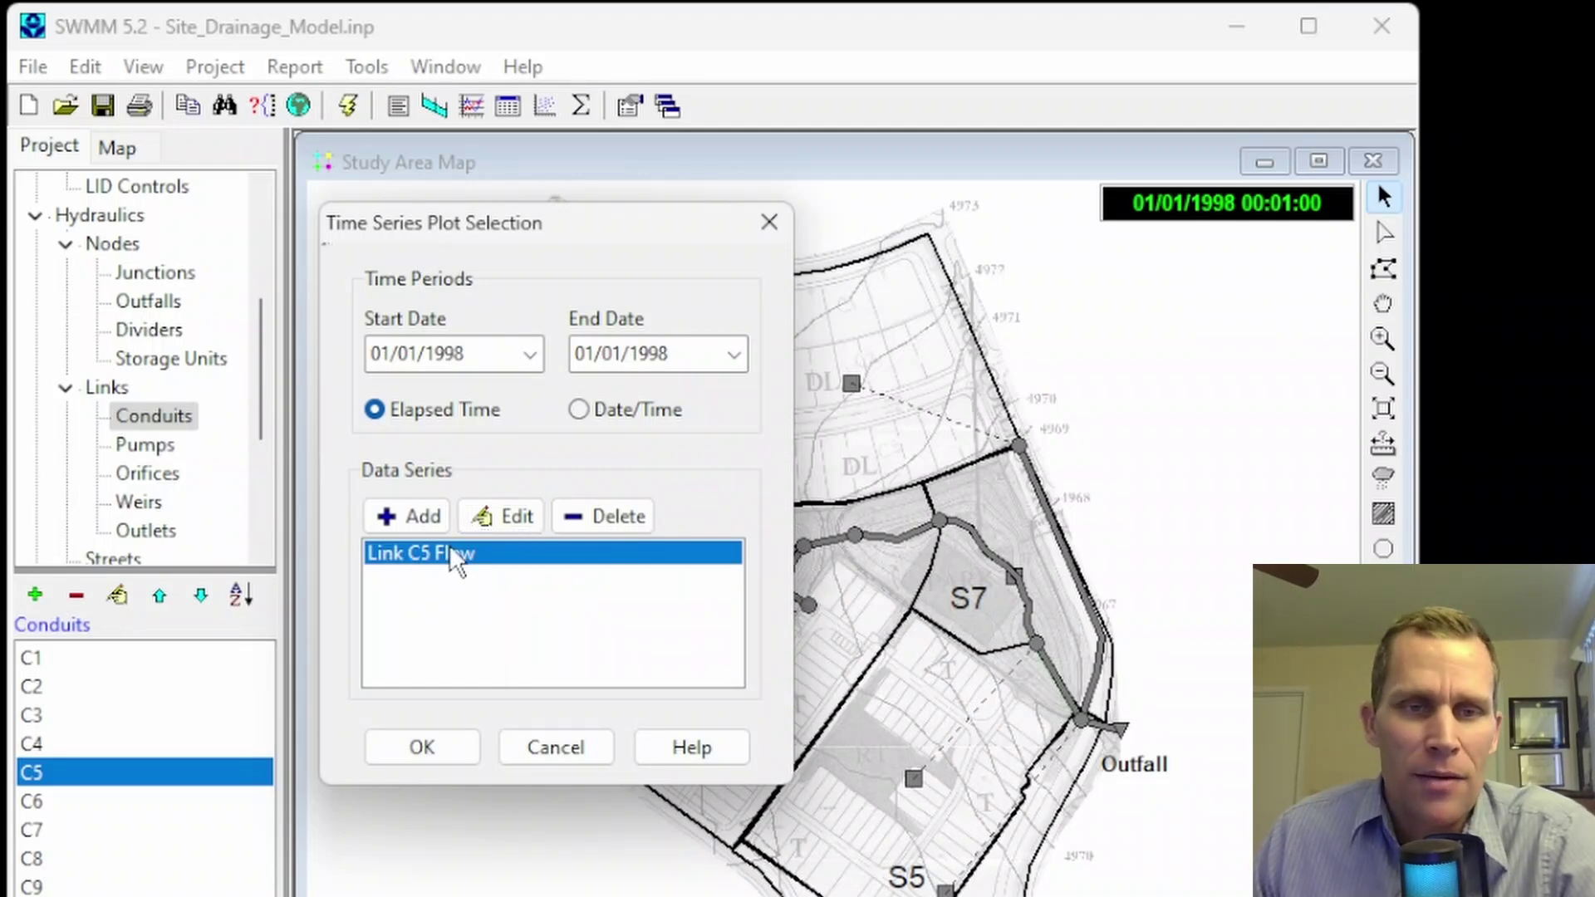
{"action": "left_click", "coordinate": [604, 523]}
- Add a Flow series for link C8, picked on the map, and draw the graph
{"action": "left_click", "coordinate": [419, 519]}
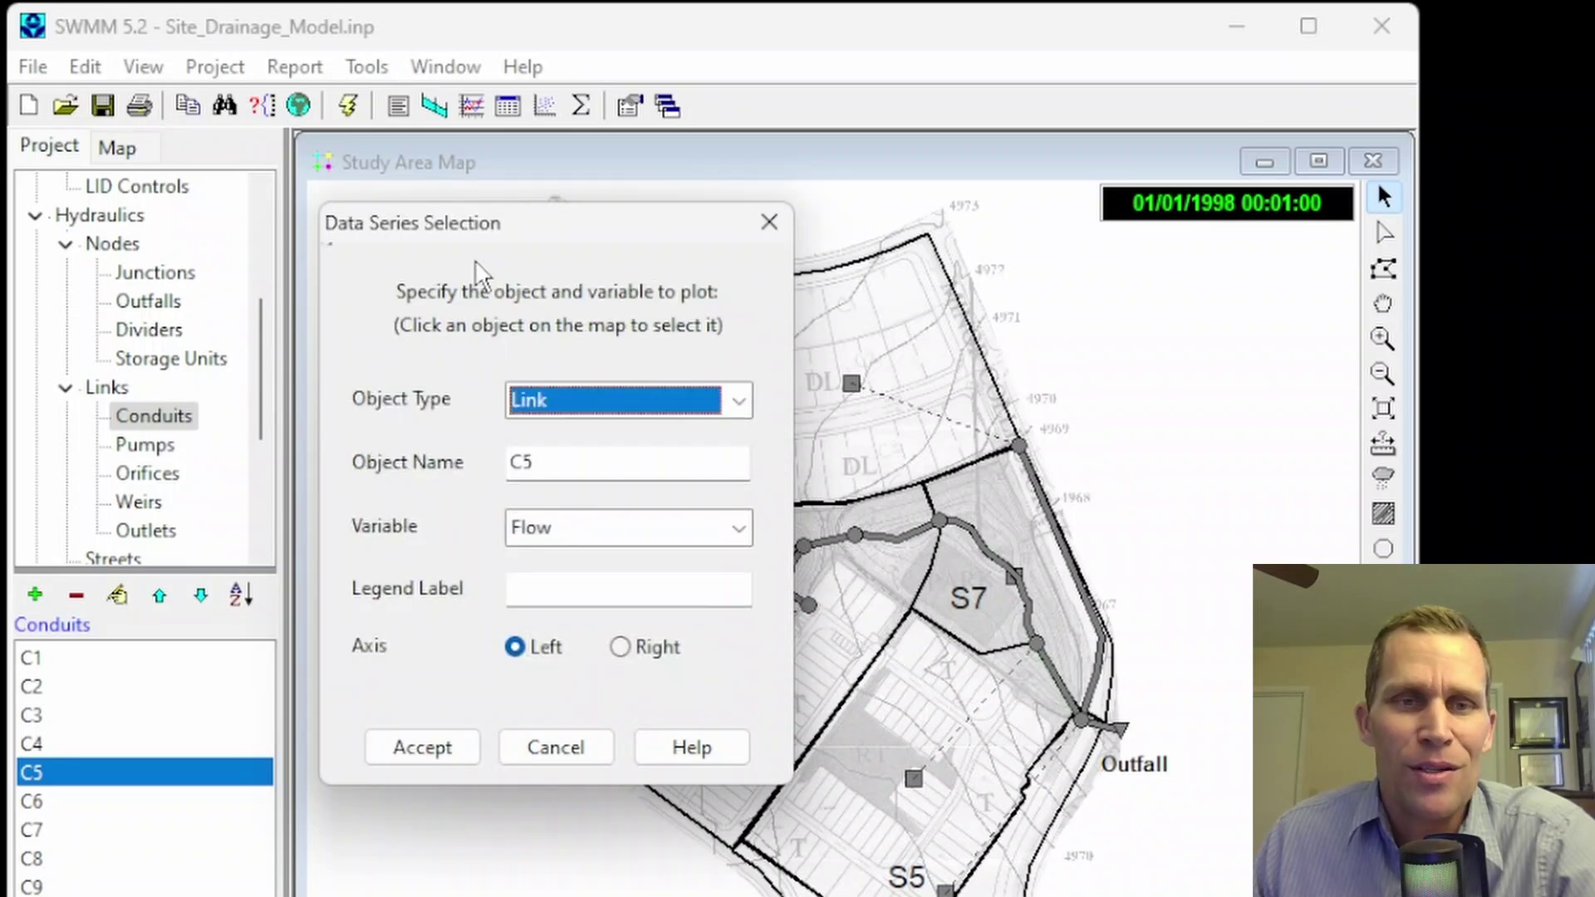
{"action": "left_click", "coordinate": [737, 402]}
{"action": "left_click", "coordinate": [737, 402]}
{"action": "left_click", "coordinate": [622, 459]}
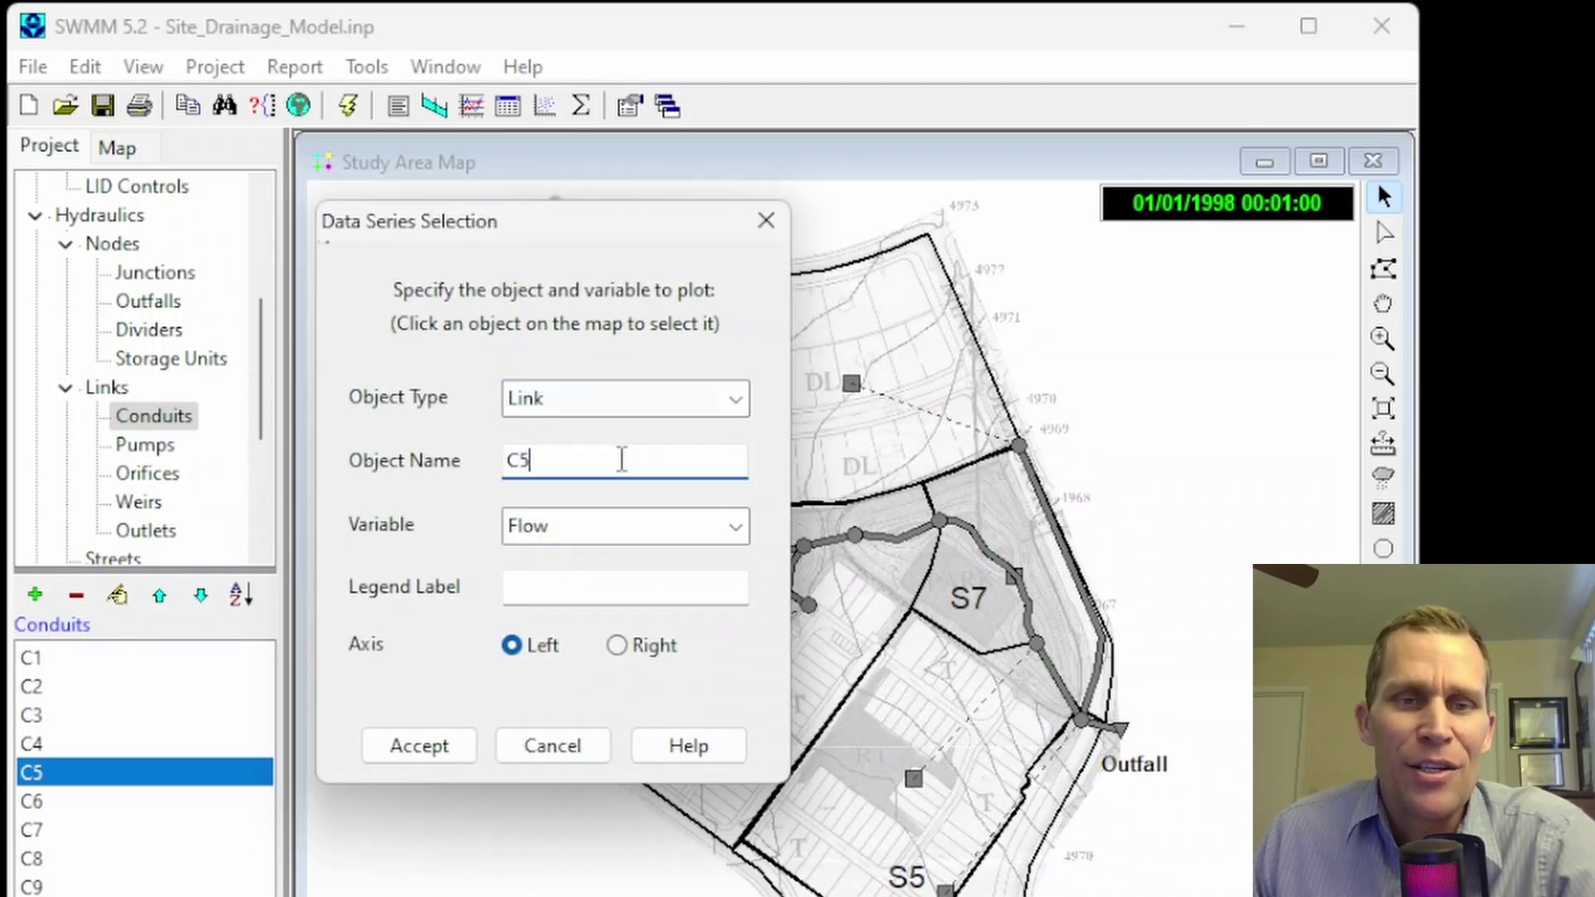
{"action": "left_click_drag", "start_coordinate": [587, 231], "coordinate": [1307, 223]}
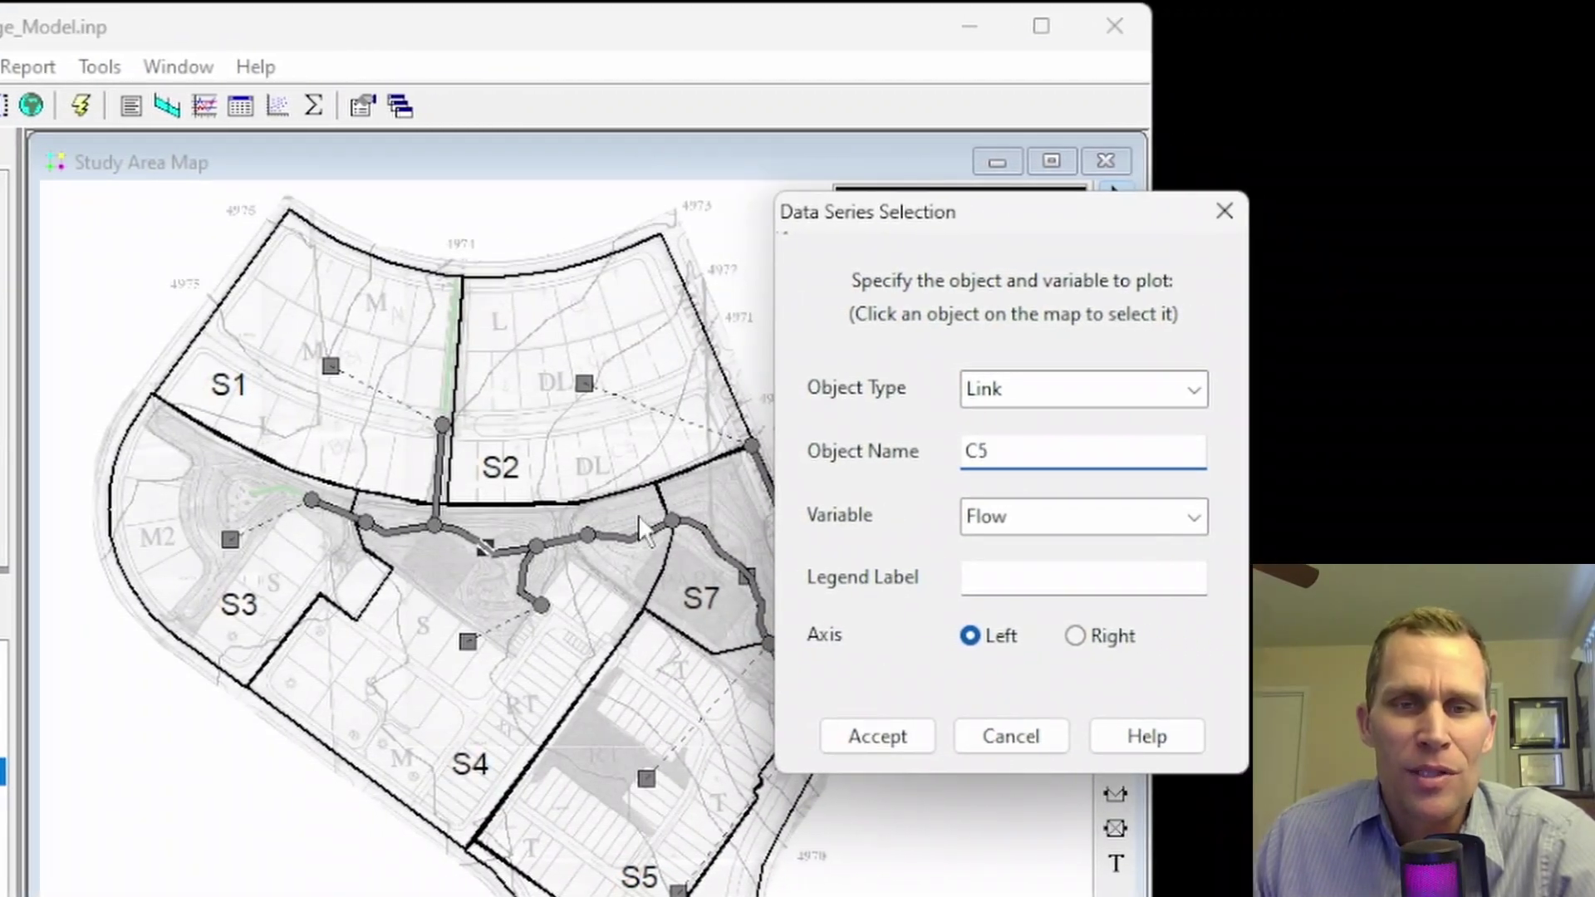
{"action": "left_click", "coordinate": [633, 537]}
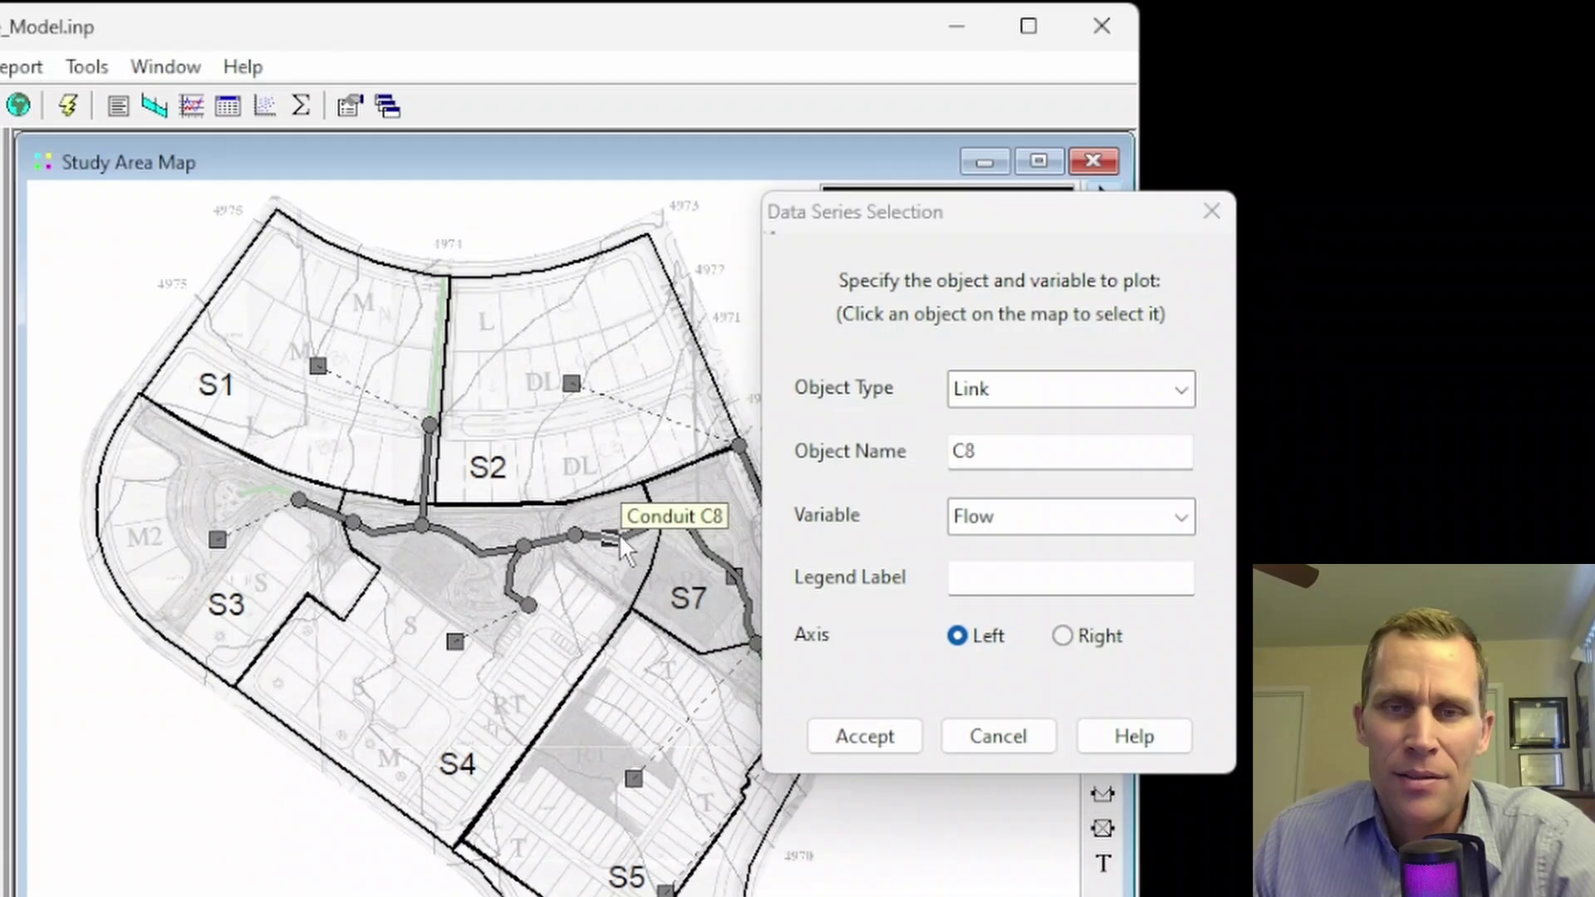
{"action": "left_click", "coordinate": [925, 451]}
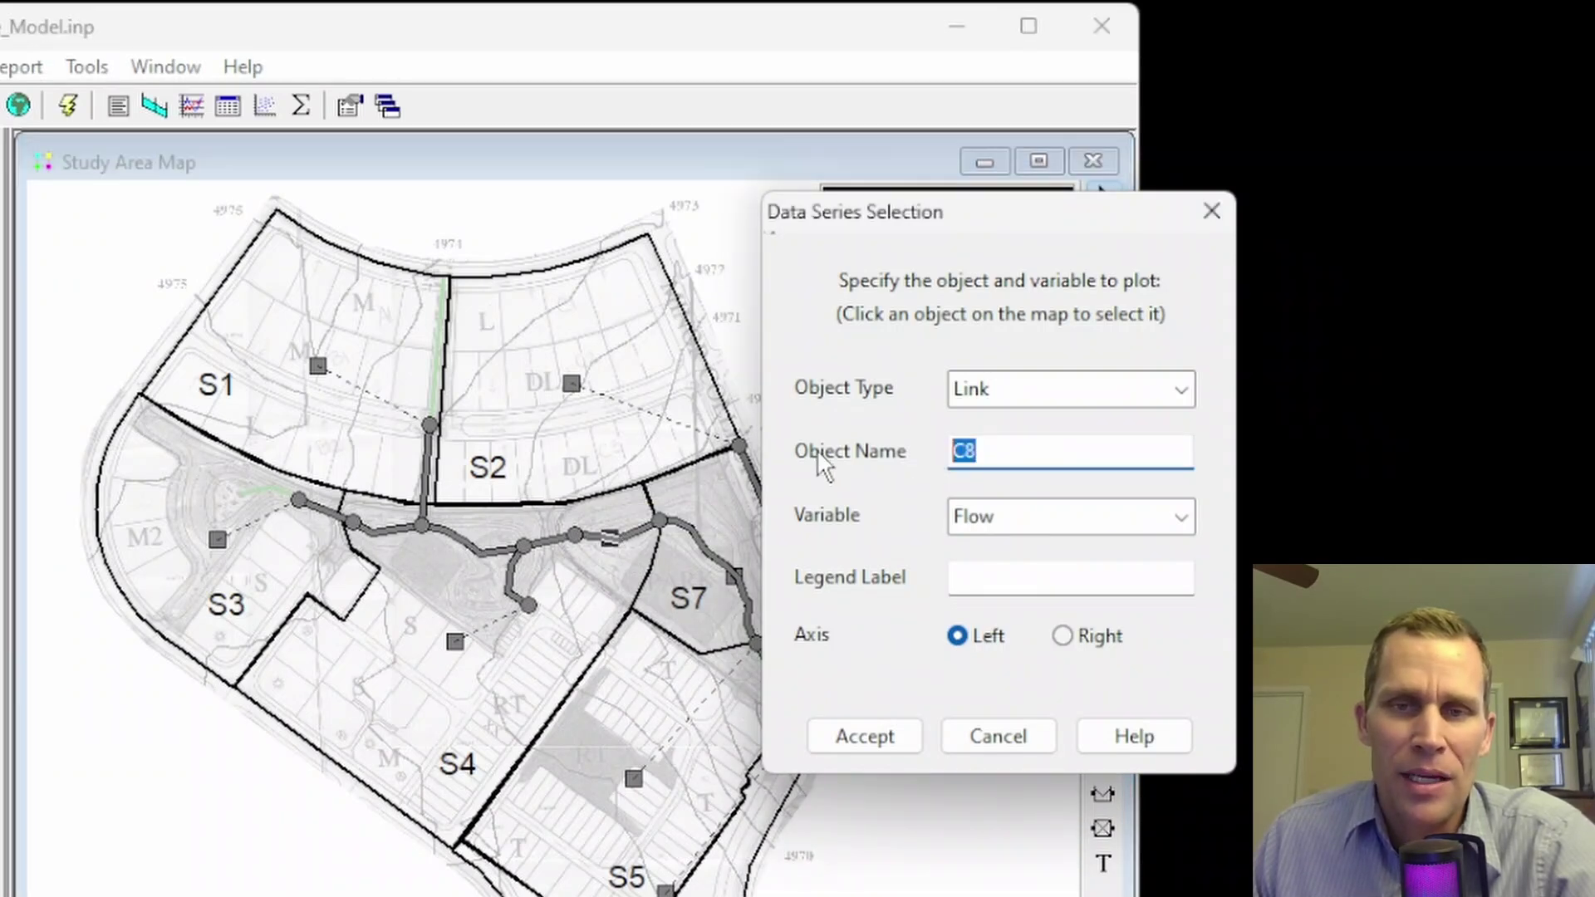
{"action": "left_click", "coordinate": [1180, 517]}
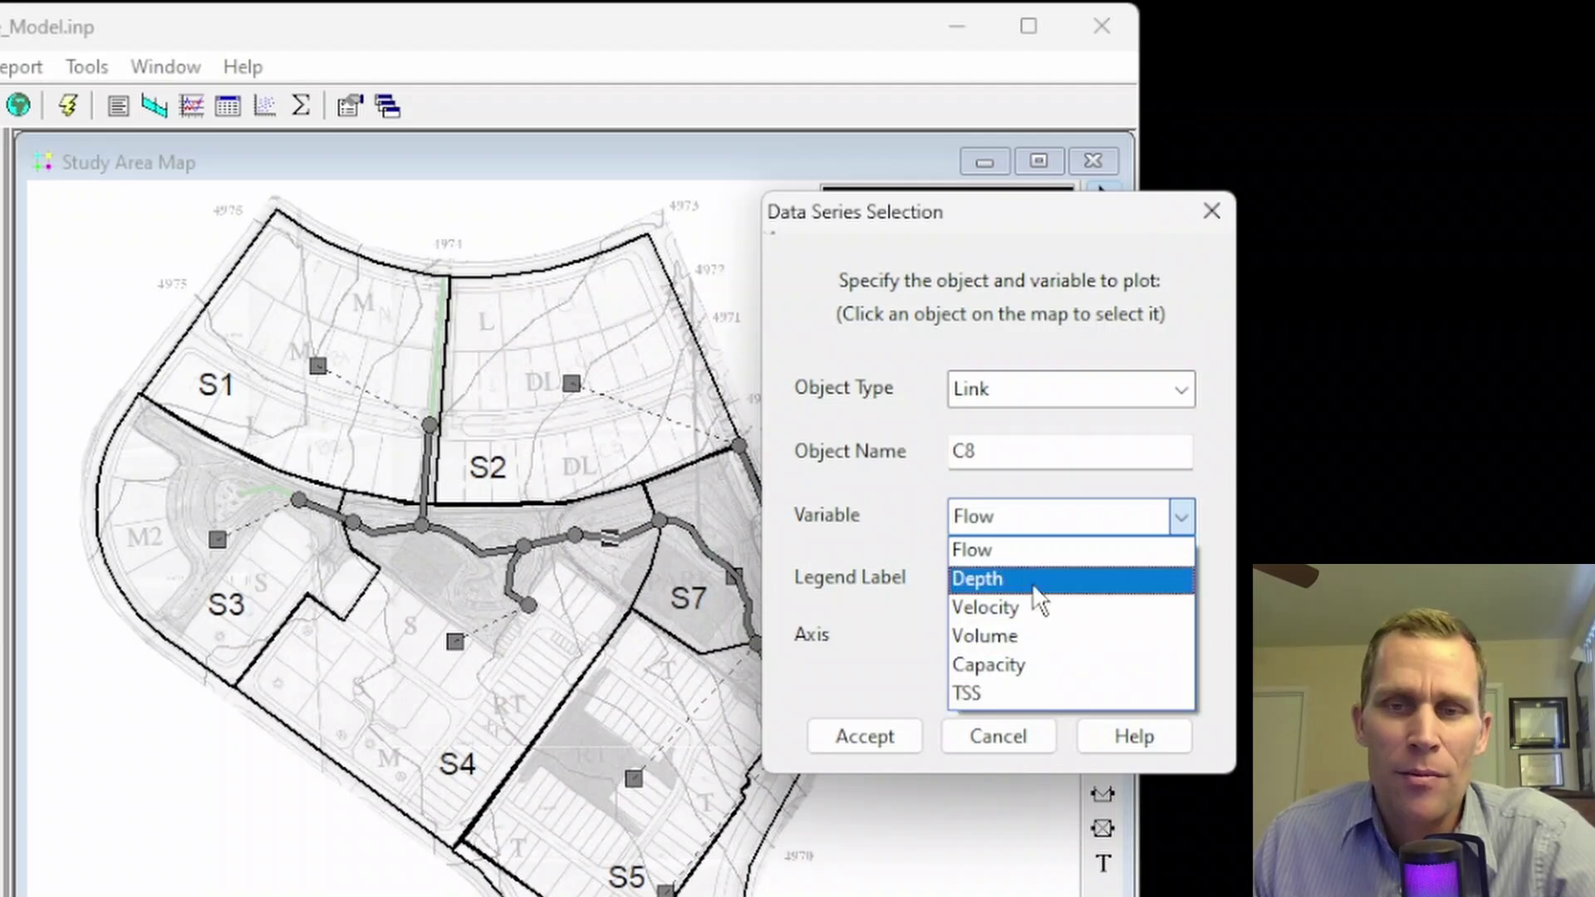
{"action": "left_click", "coordinate": [1029, 562]}
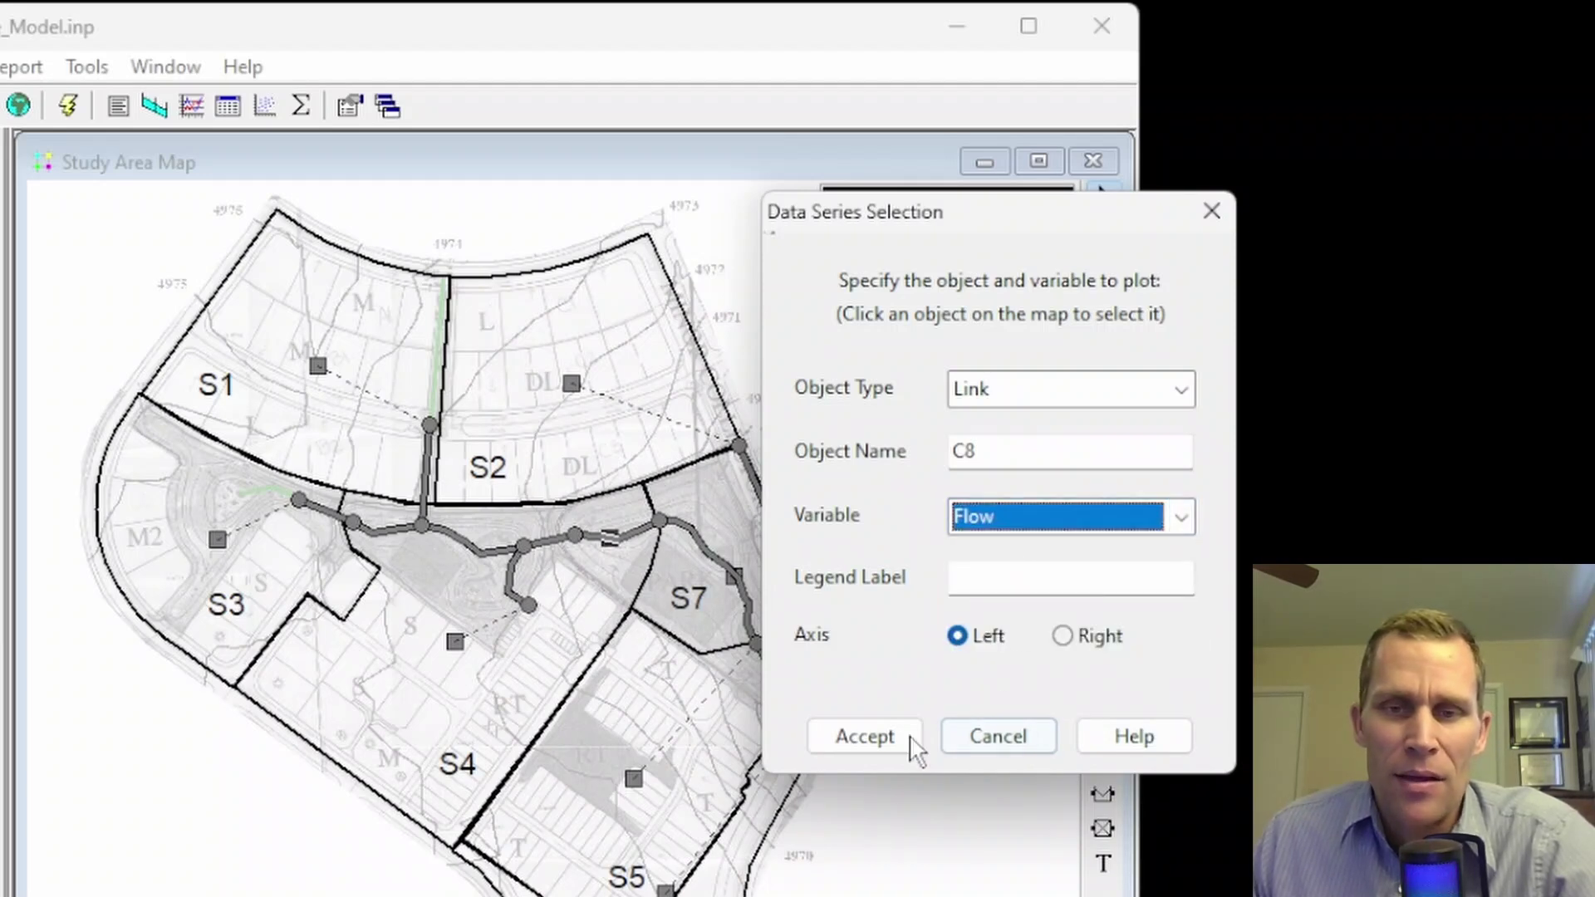
{"action": "left_click", "coordinate": [877, 741]}
{"action": "left_click", "coordinate": [864, 736]}
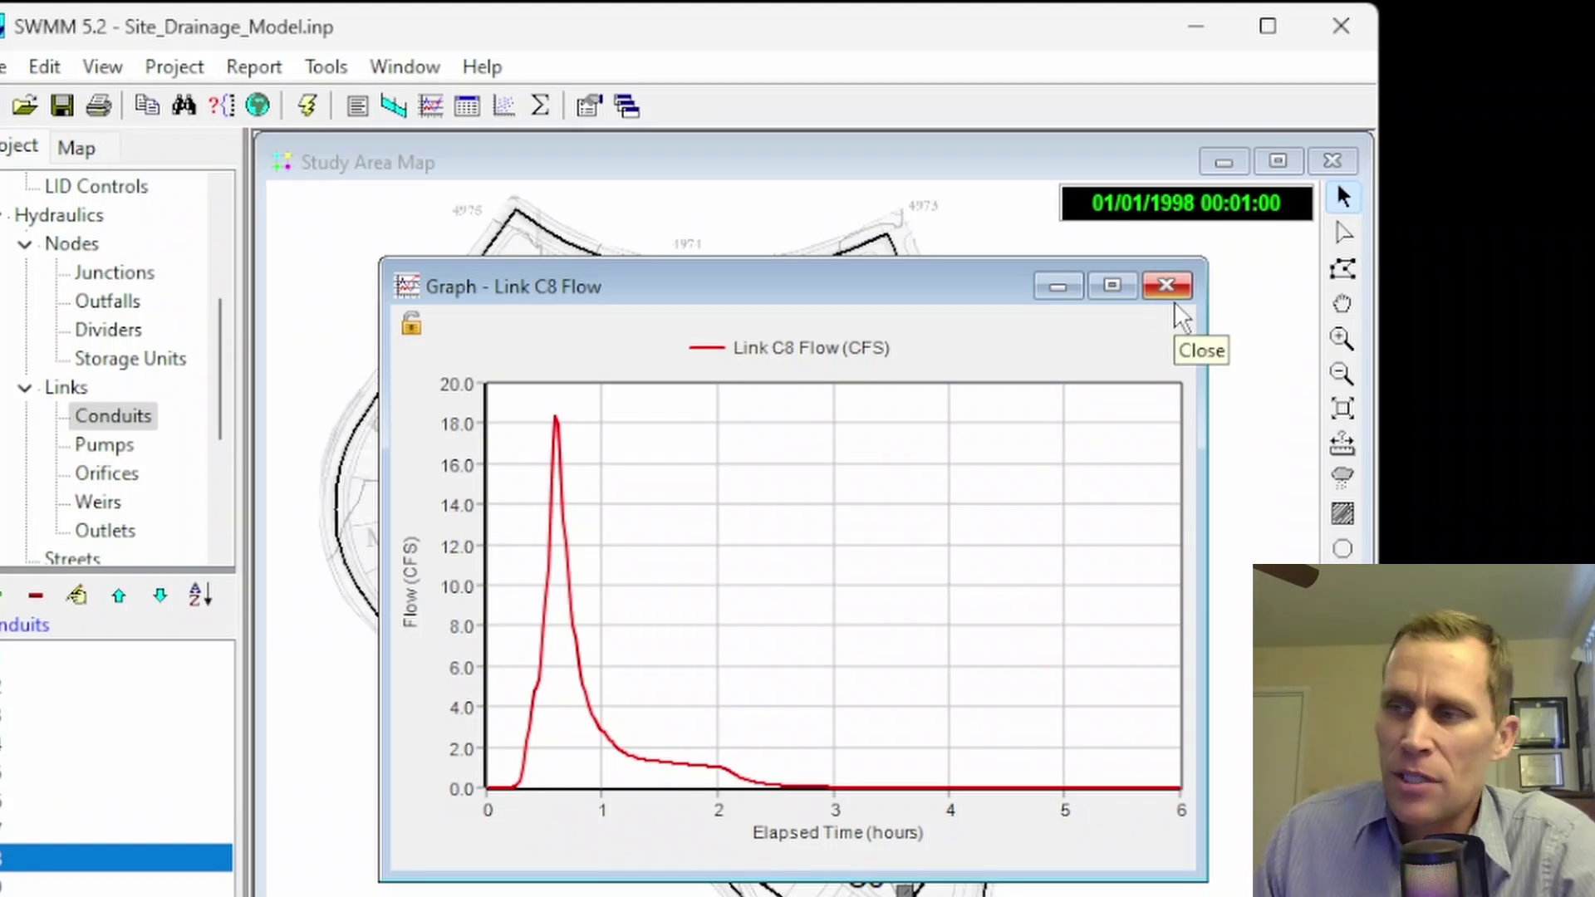
- Move the Link C8 Flow graph aside to review it, then close it
{"action": "left_click_drag", "start_coordinate": [902, 289], "coordinate": [835, 223]}
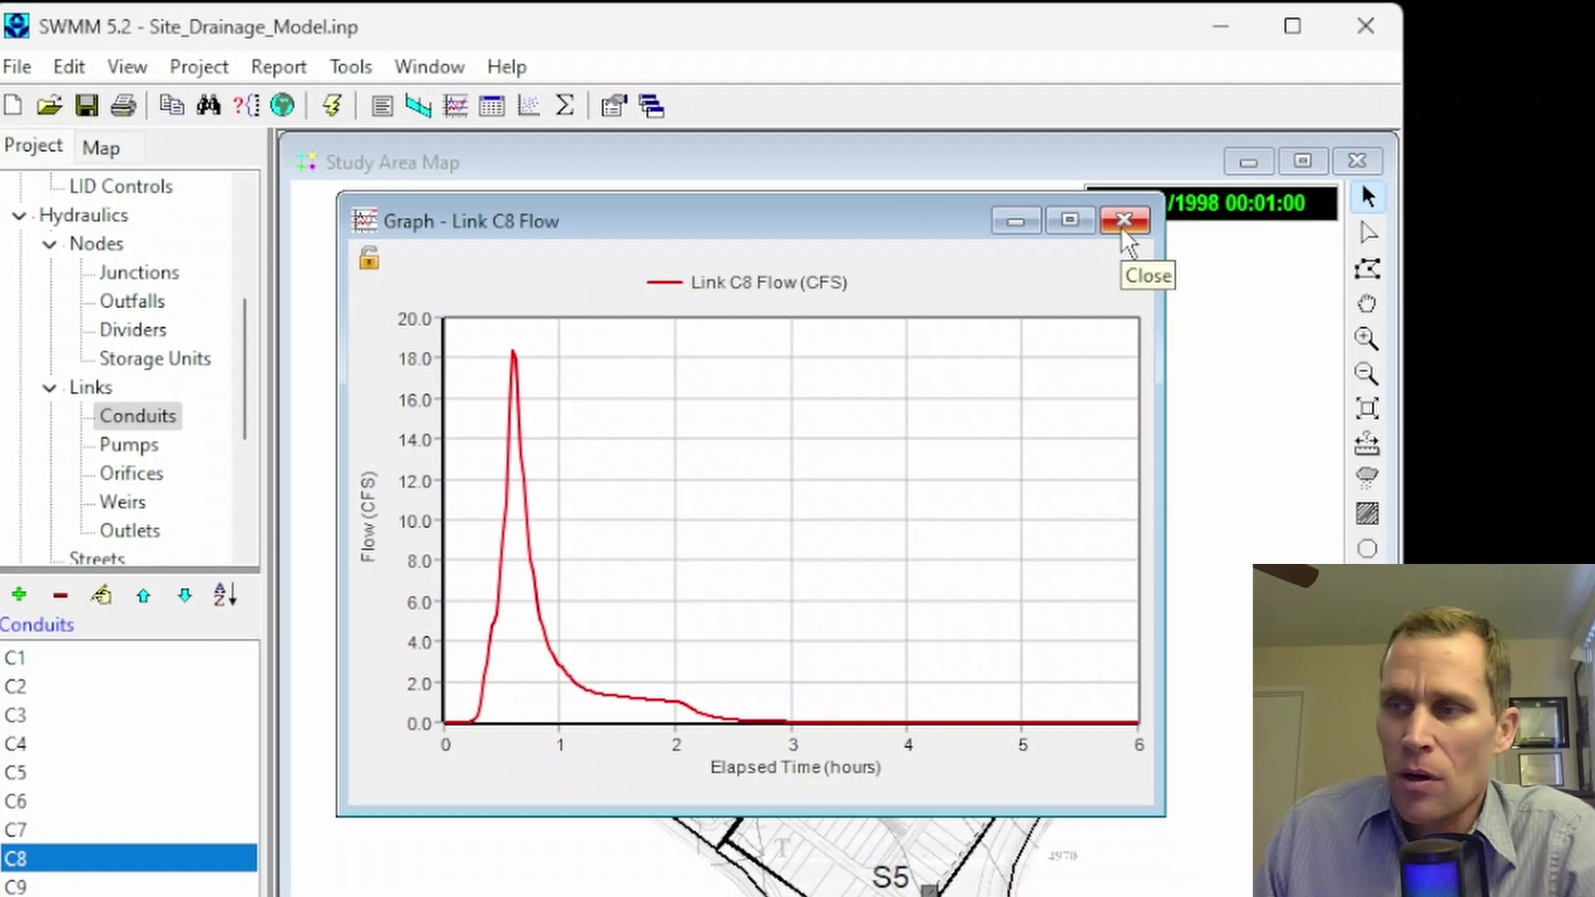
{"action": "left_click", "coordinate": [1123, 223]}
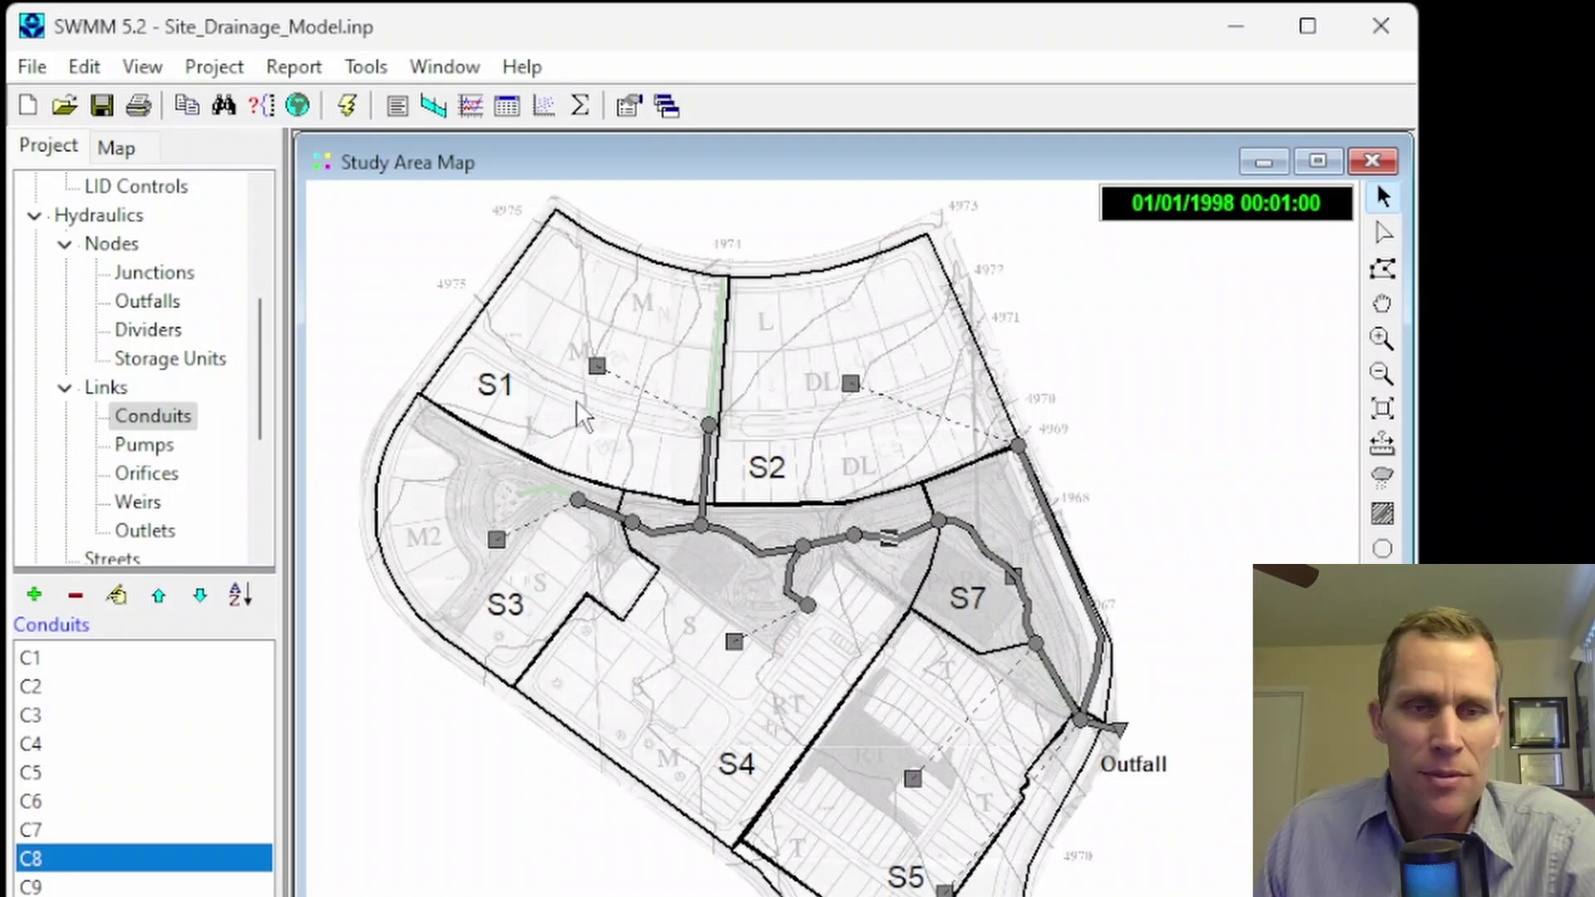
- Open the Time Steps simulation options and highlight the 15-second routing step
{"action": "scroll", "coordinate": [96, 274], "scroll_direction": "up", "scroll_amount": 3}
{"action": "left_click", "coordinate": [92, 217]}
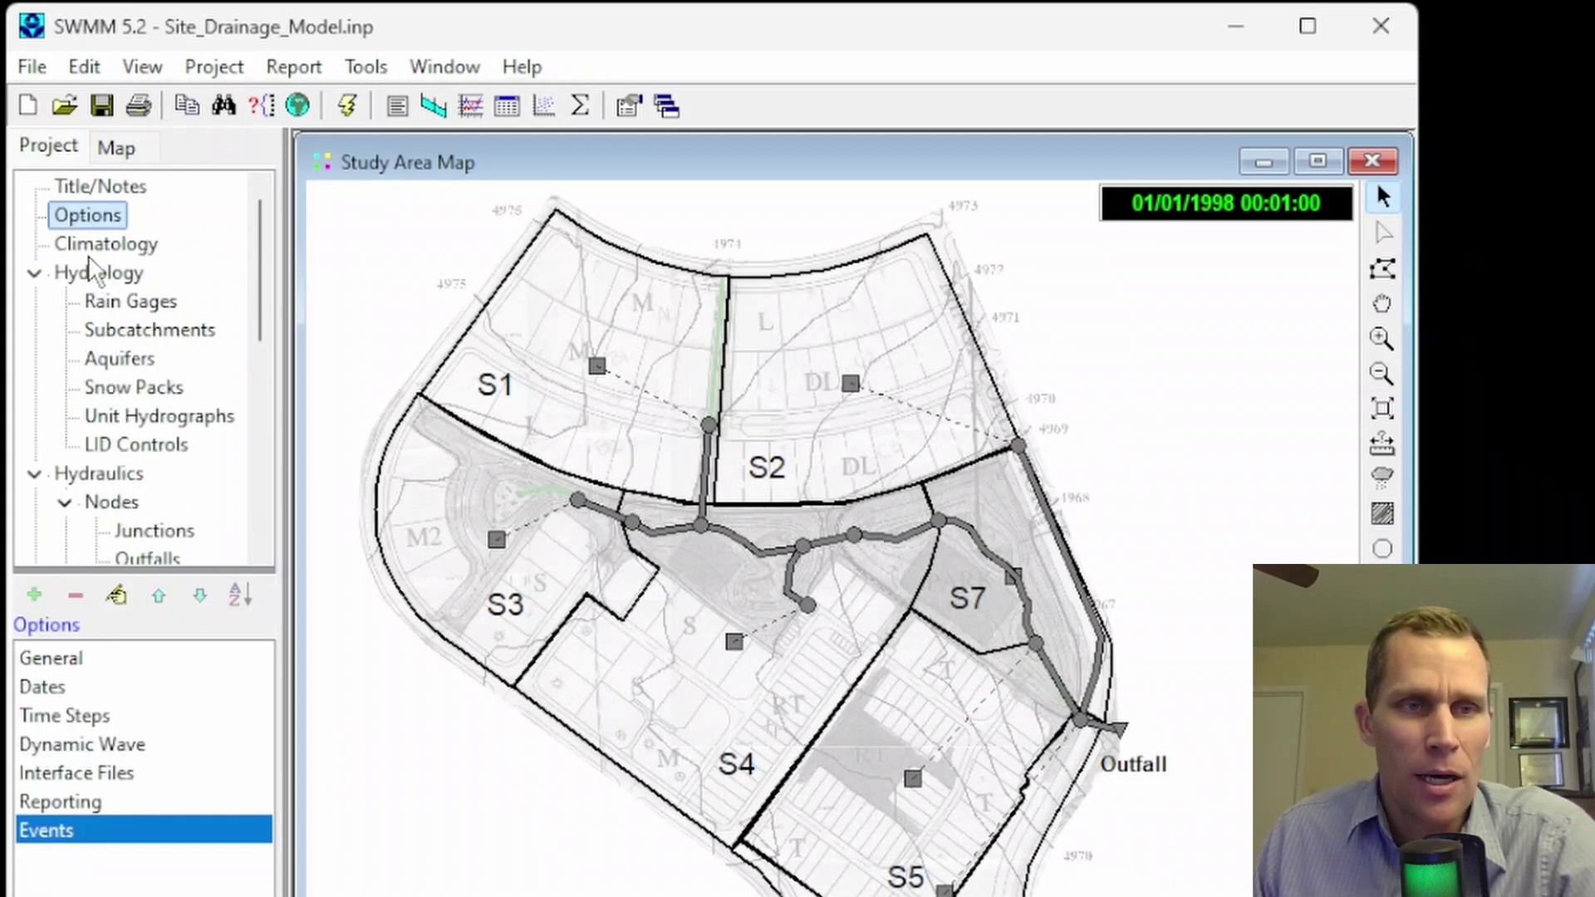
{"action": "double_click", "coordinate": [62, 716]}
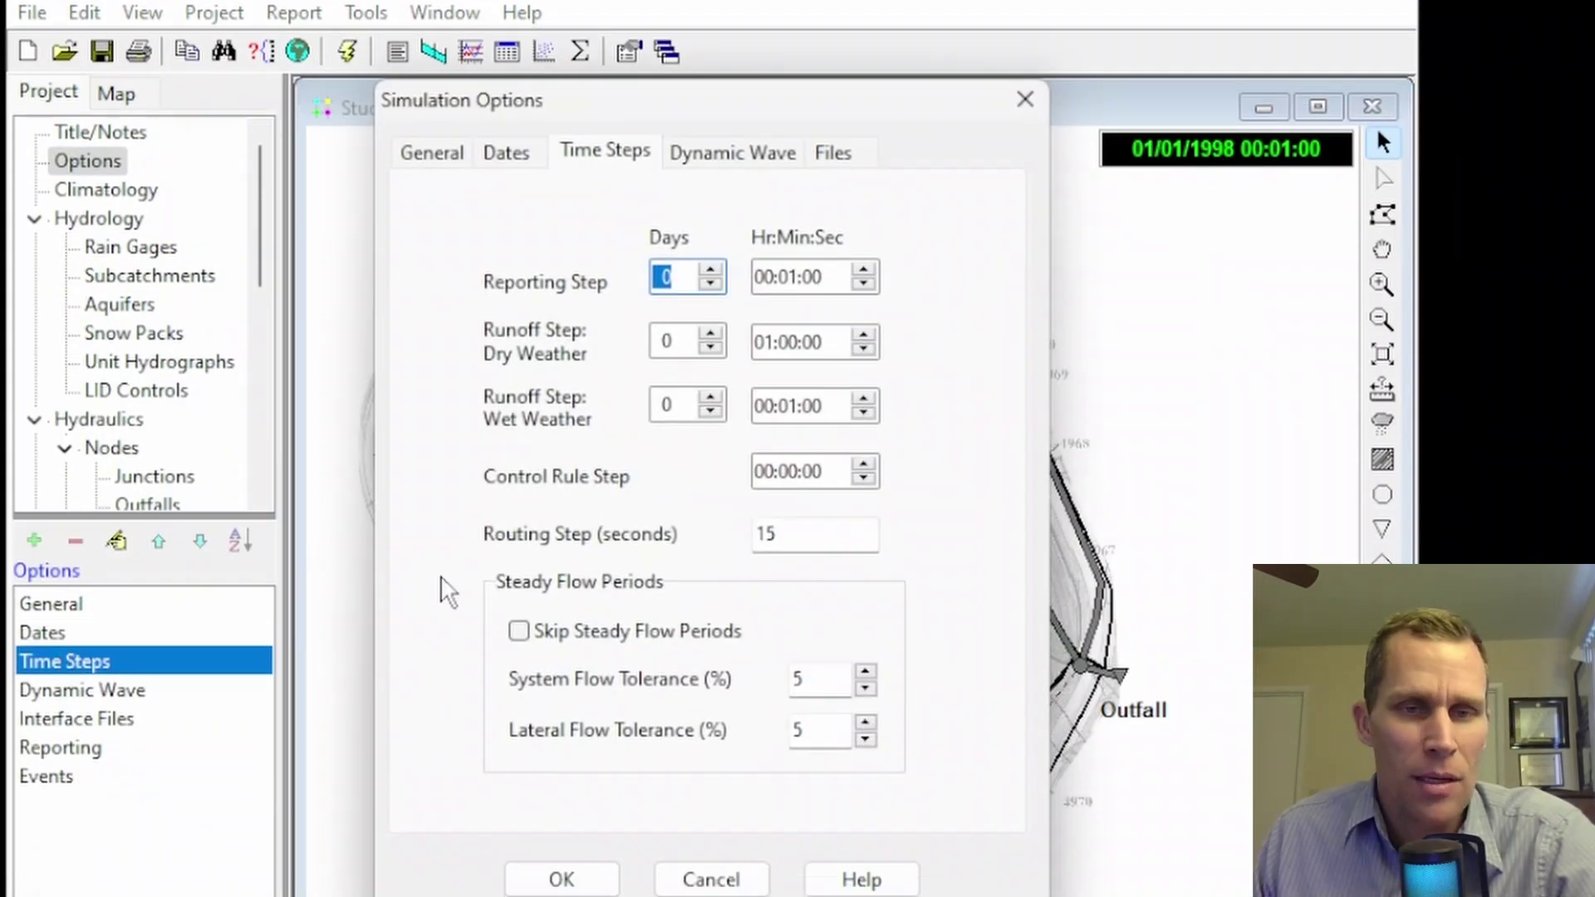
{"action": "double_click", "coordinate": [768, 589]}
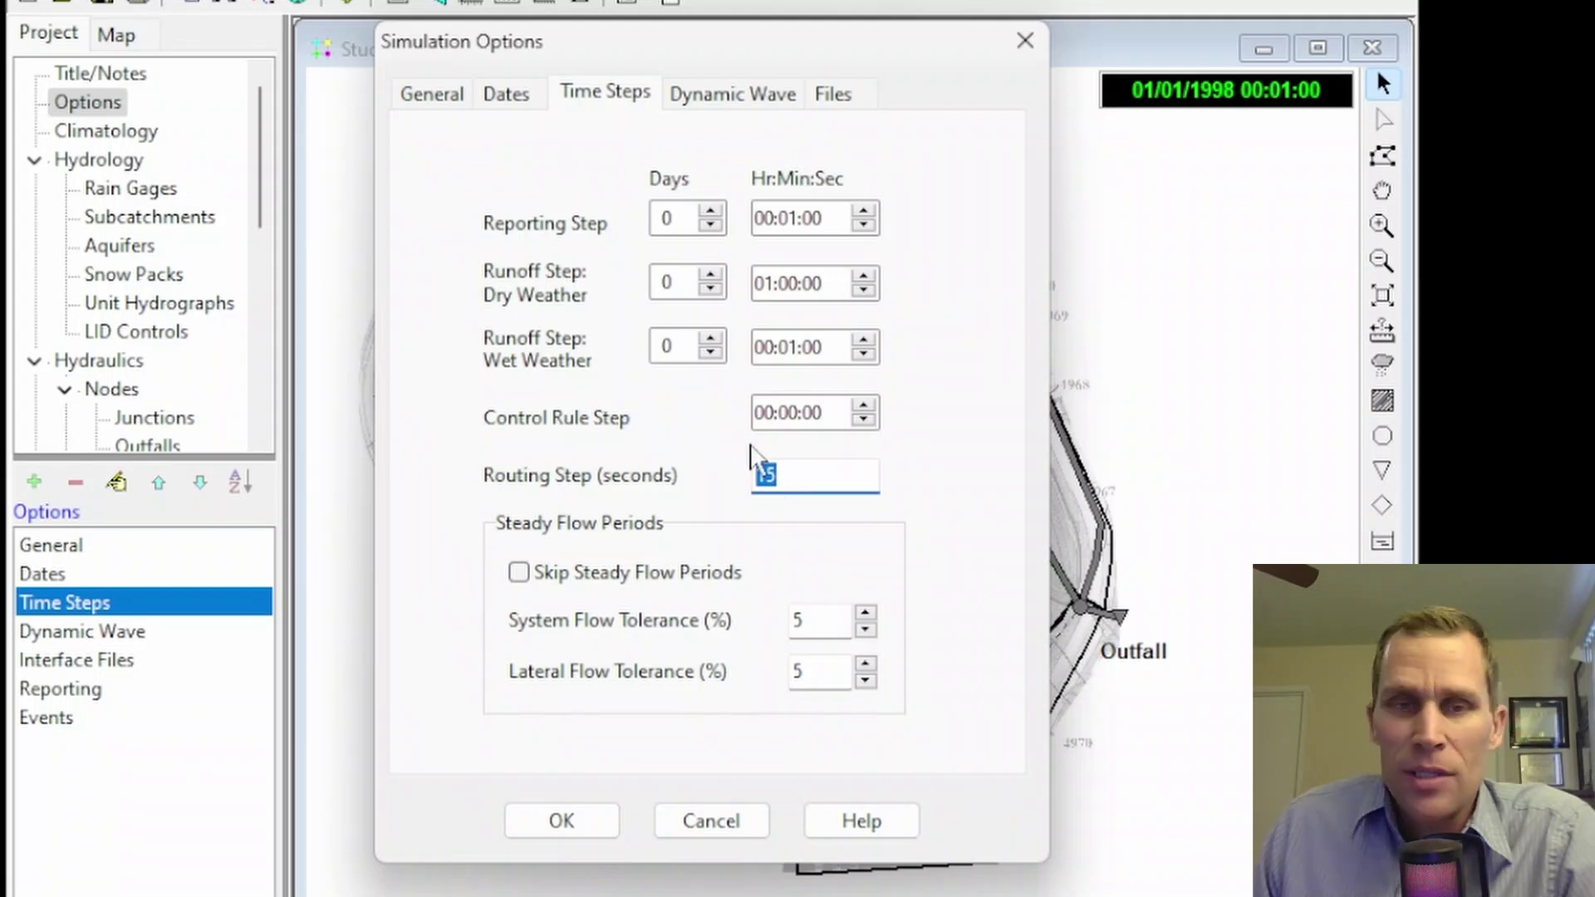
- Review the Dynamic Wave variable time step settings against the 15-second routing step and 0.5-second minimum
{"action": "left_click", "coordinate": [753, 97]}
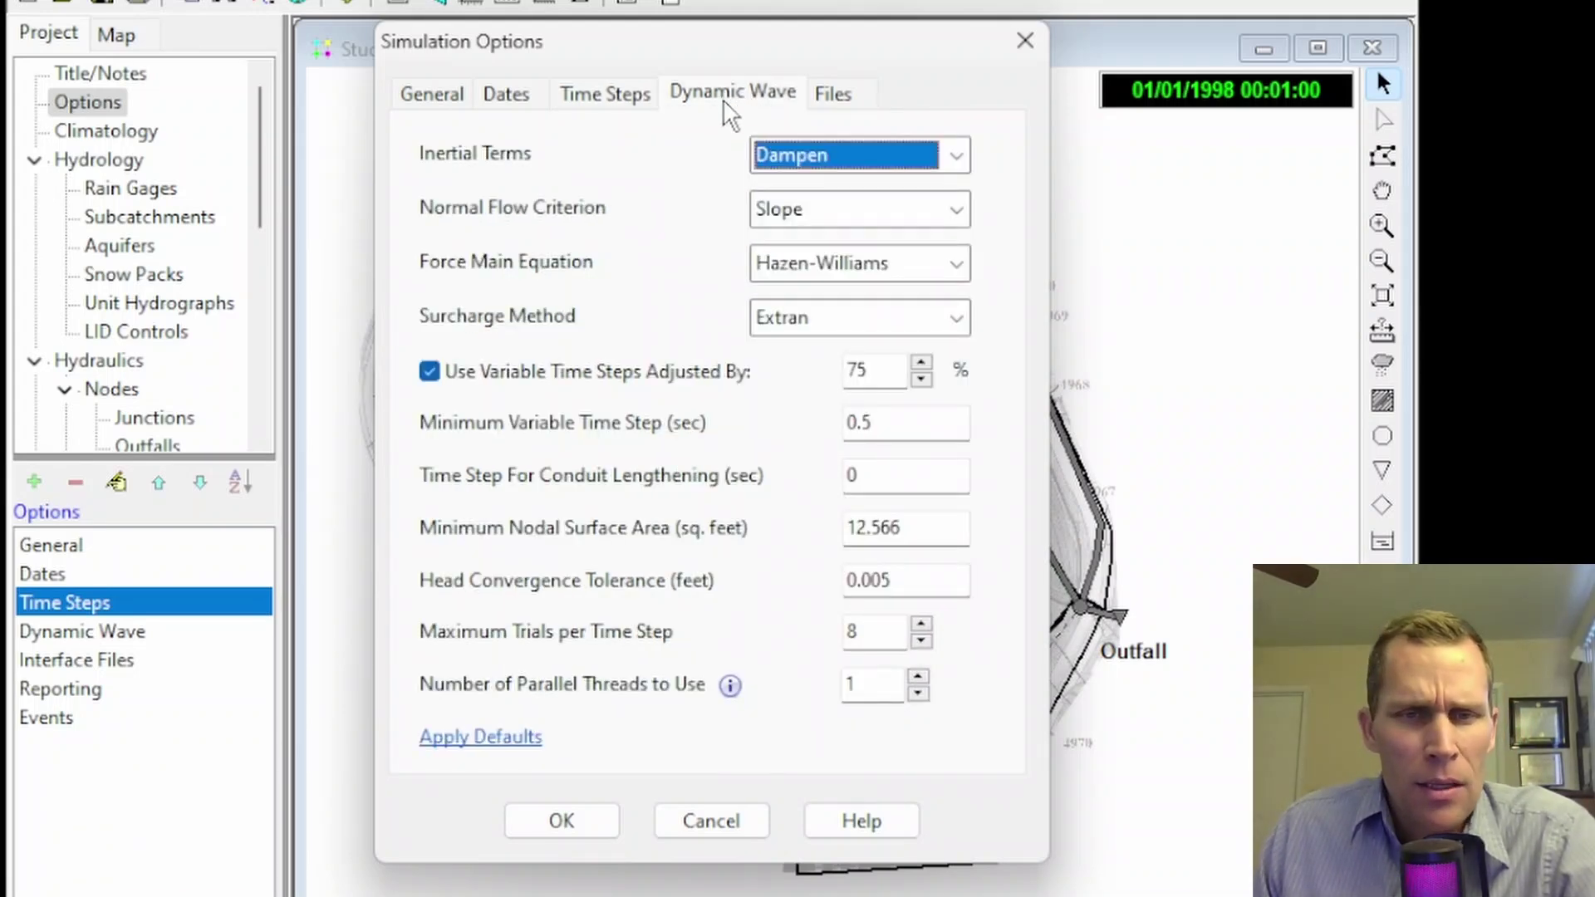
{"action": "left_click", "coordinate": [427, 370]}
{"action": "left_click", "coordinate": [428, 371]}
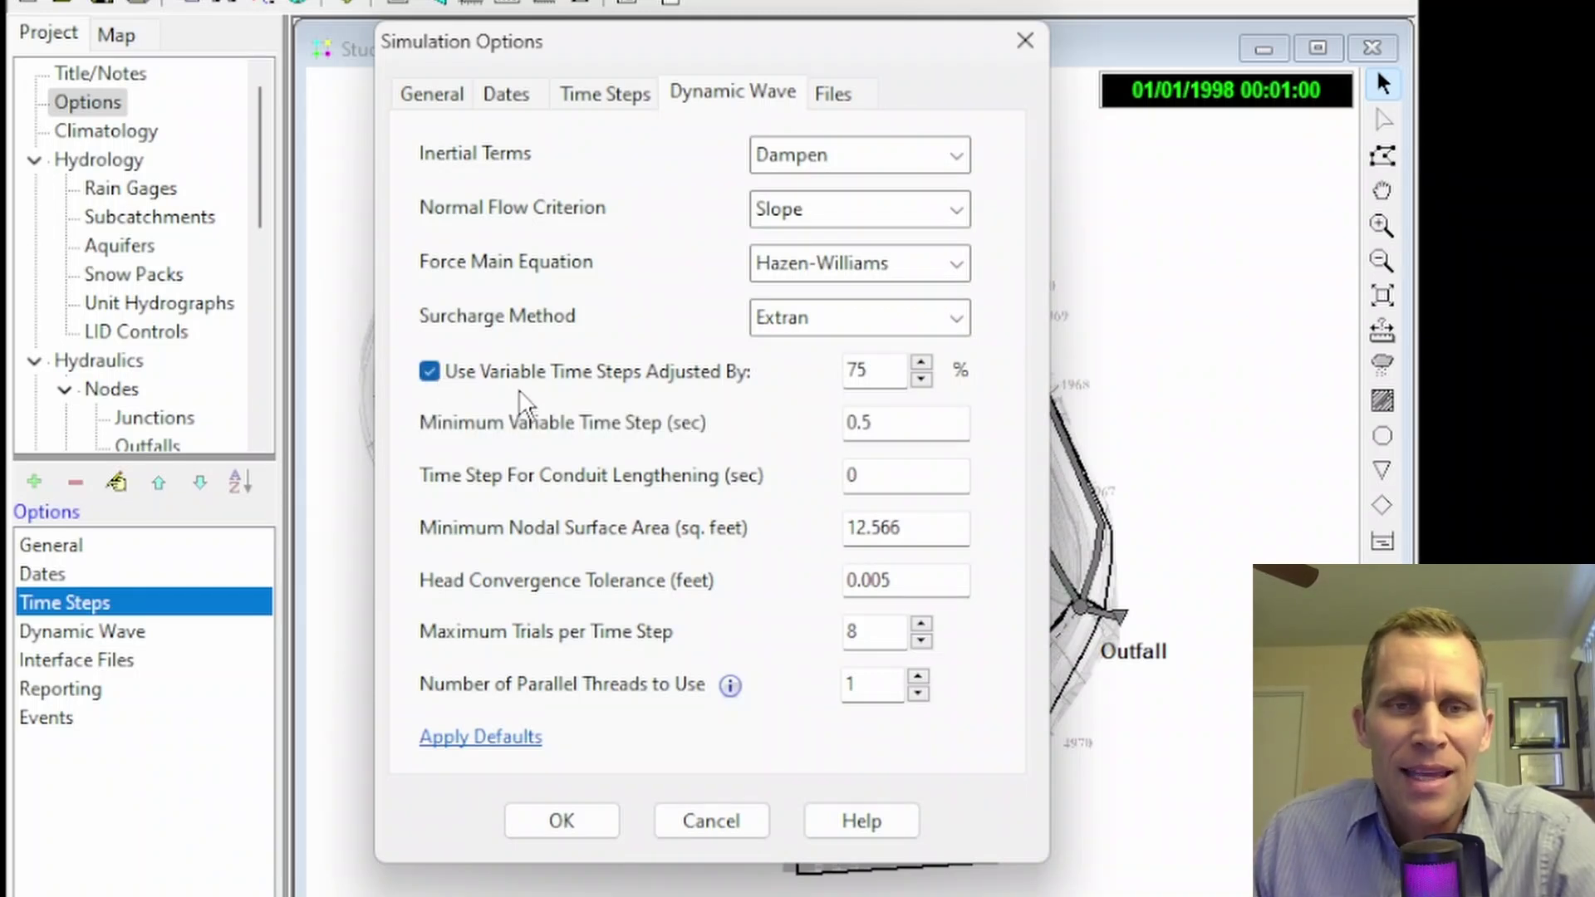
{"action": "left_click", "coordinate": [589, 95]}
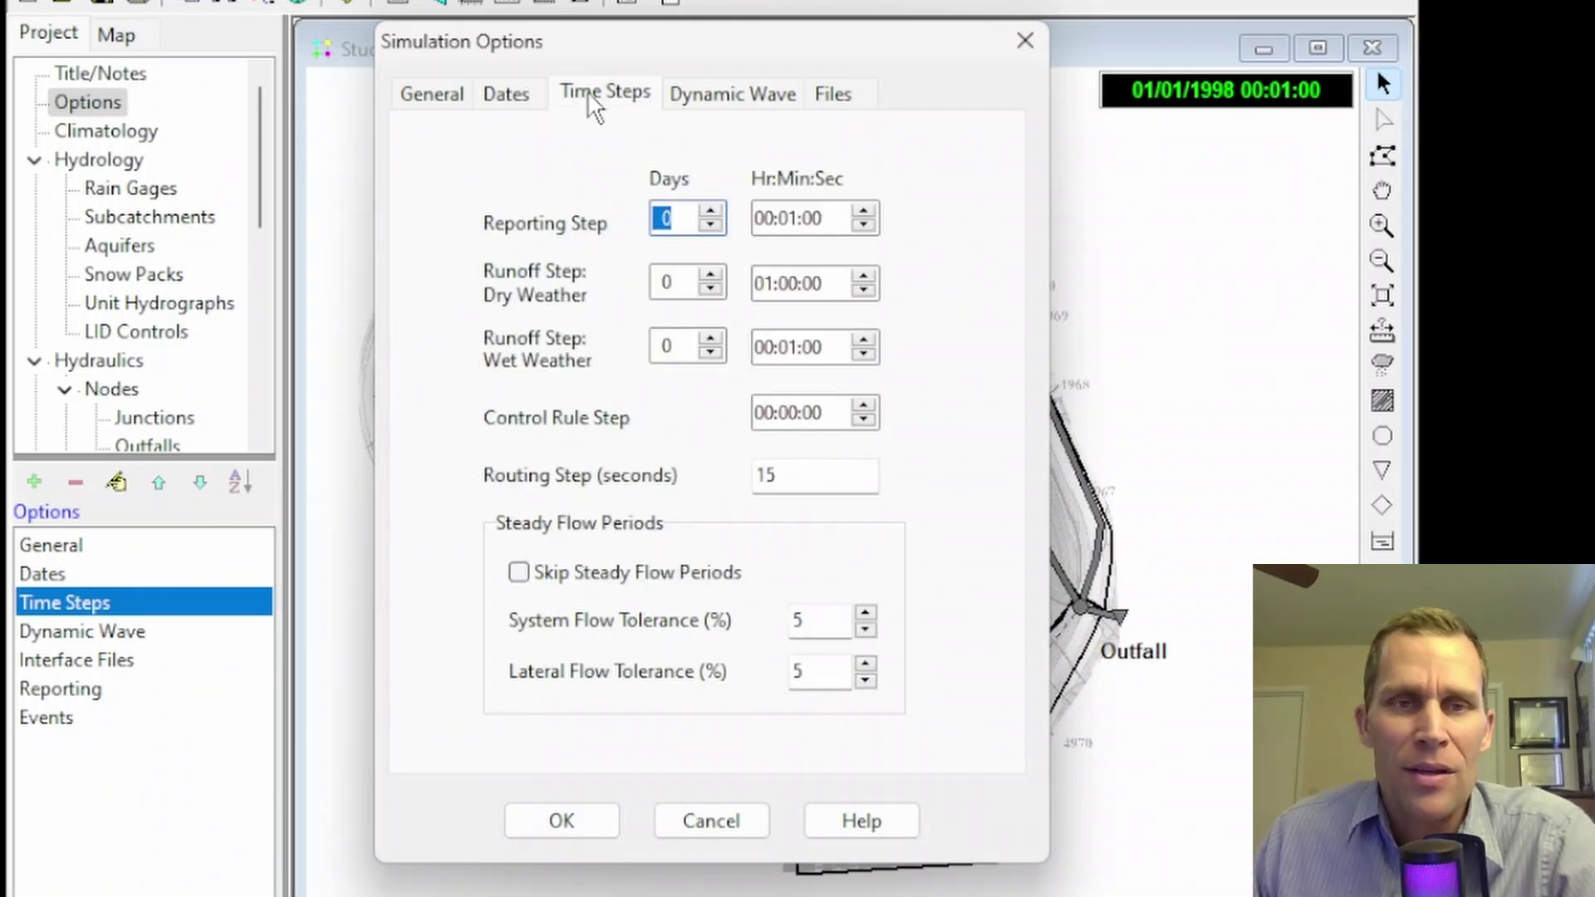
{"action": "left_click_drag", "start_coordinate": [810, 476], "coordinate": [706, 466]}
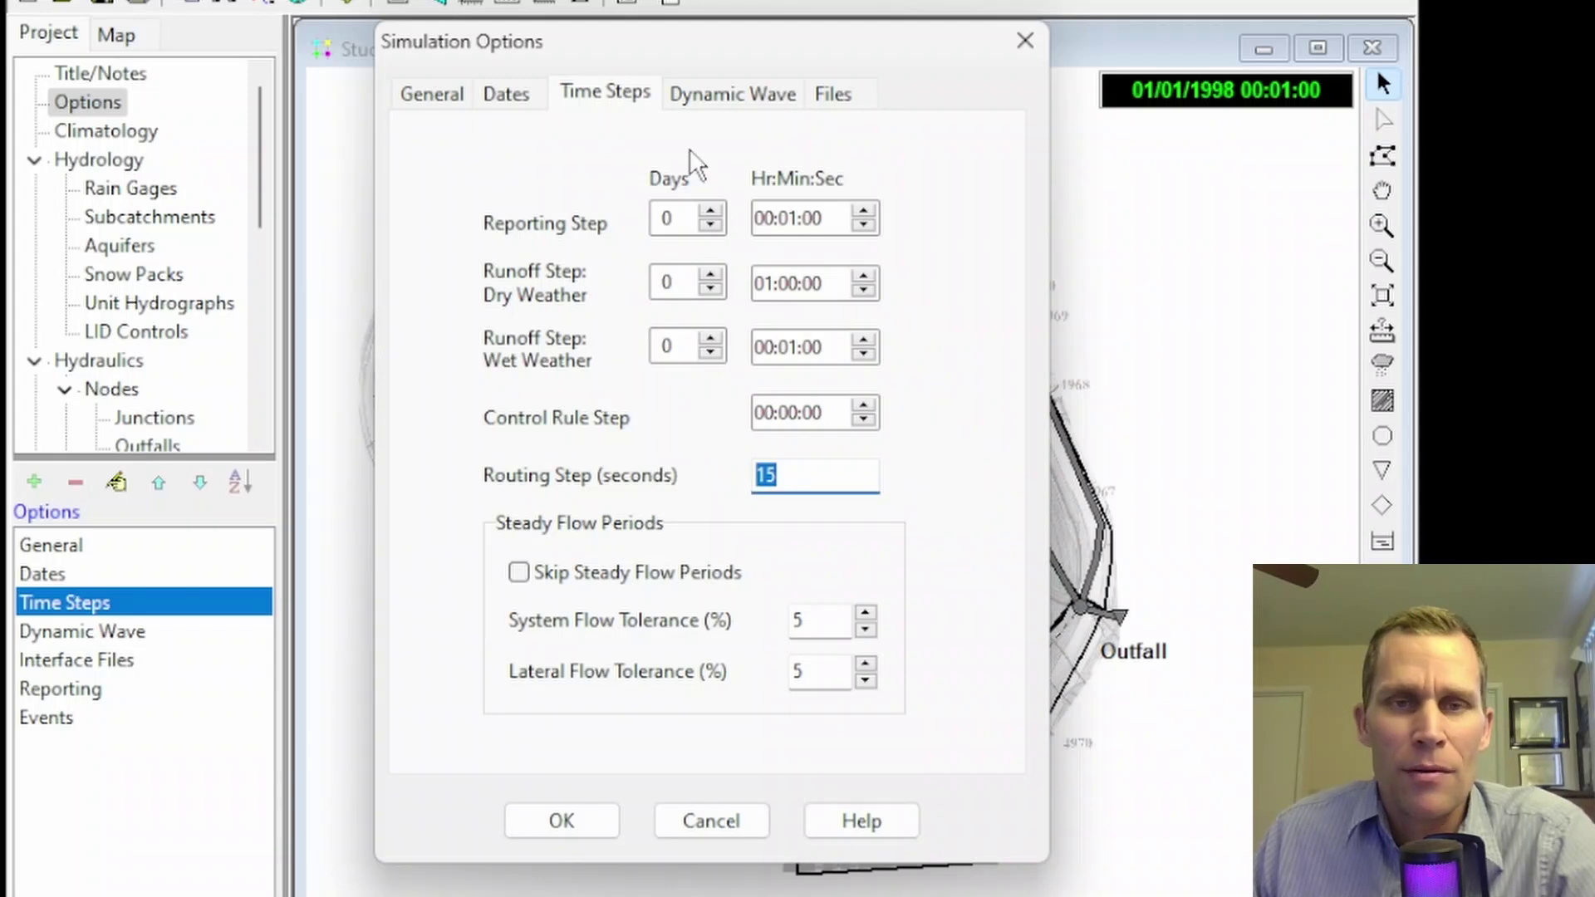
{"action": "left_click", "coordinate": [713, 93]}
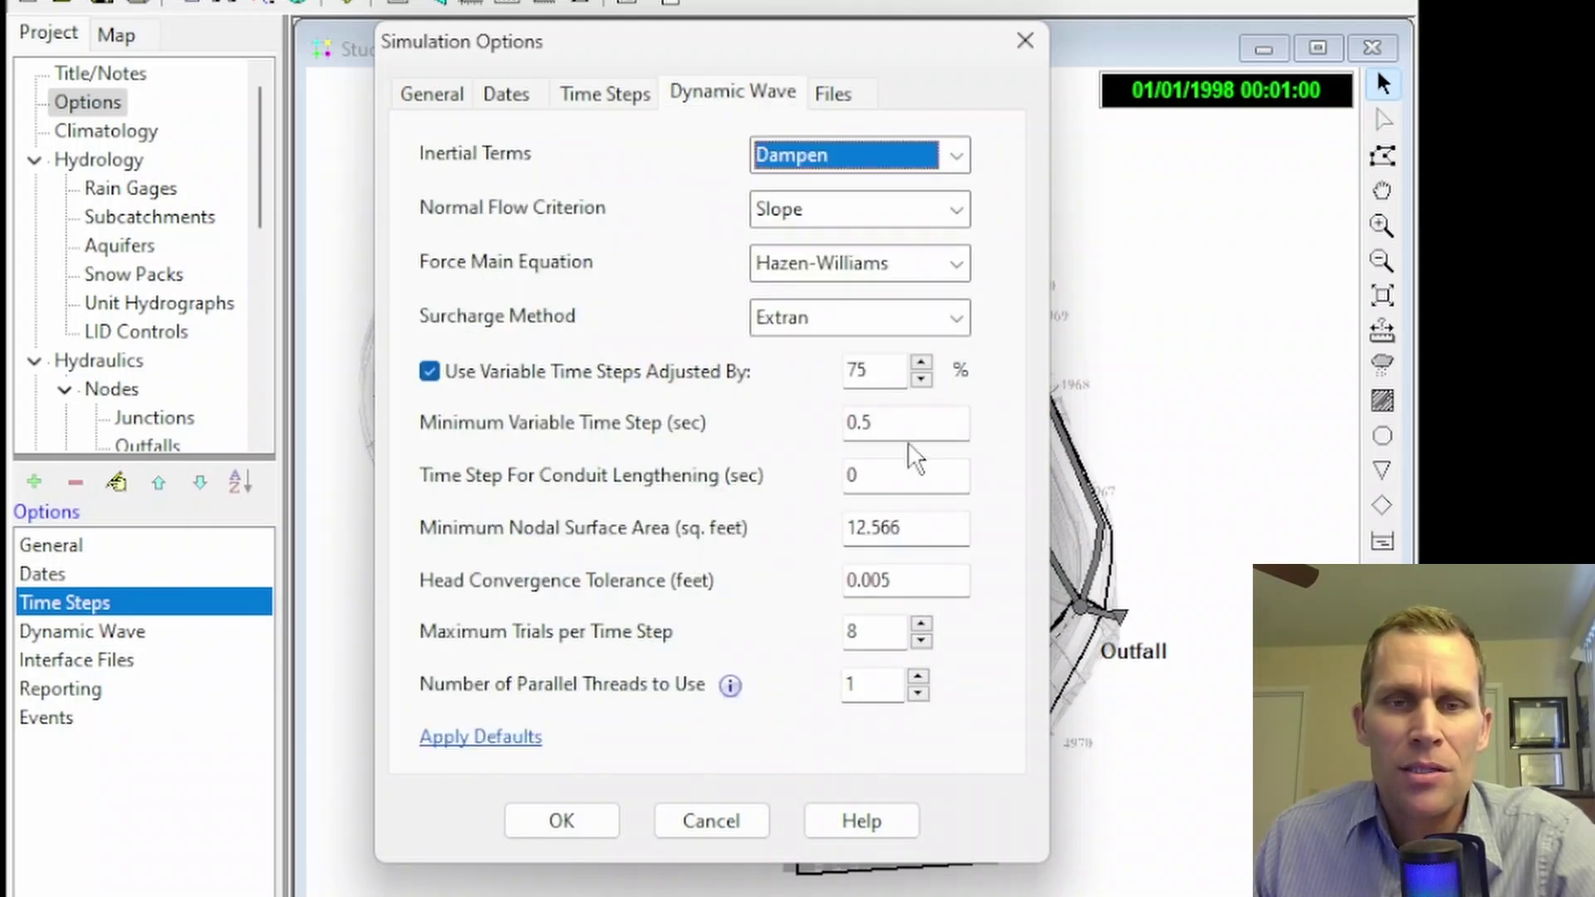
{"action": "left_click_drag", "start_coordinate": [910, 425], "coordinate": [824, 449]}
{"action": "left_click", "coordinate": [890, 422]}
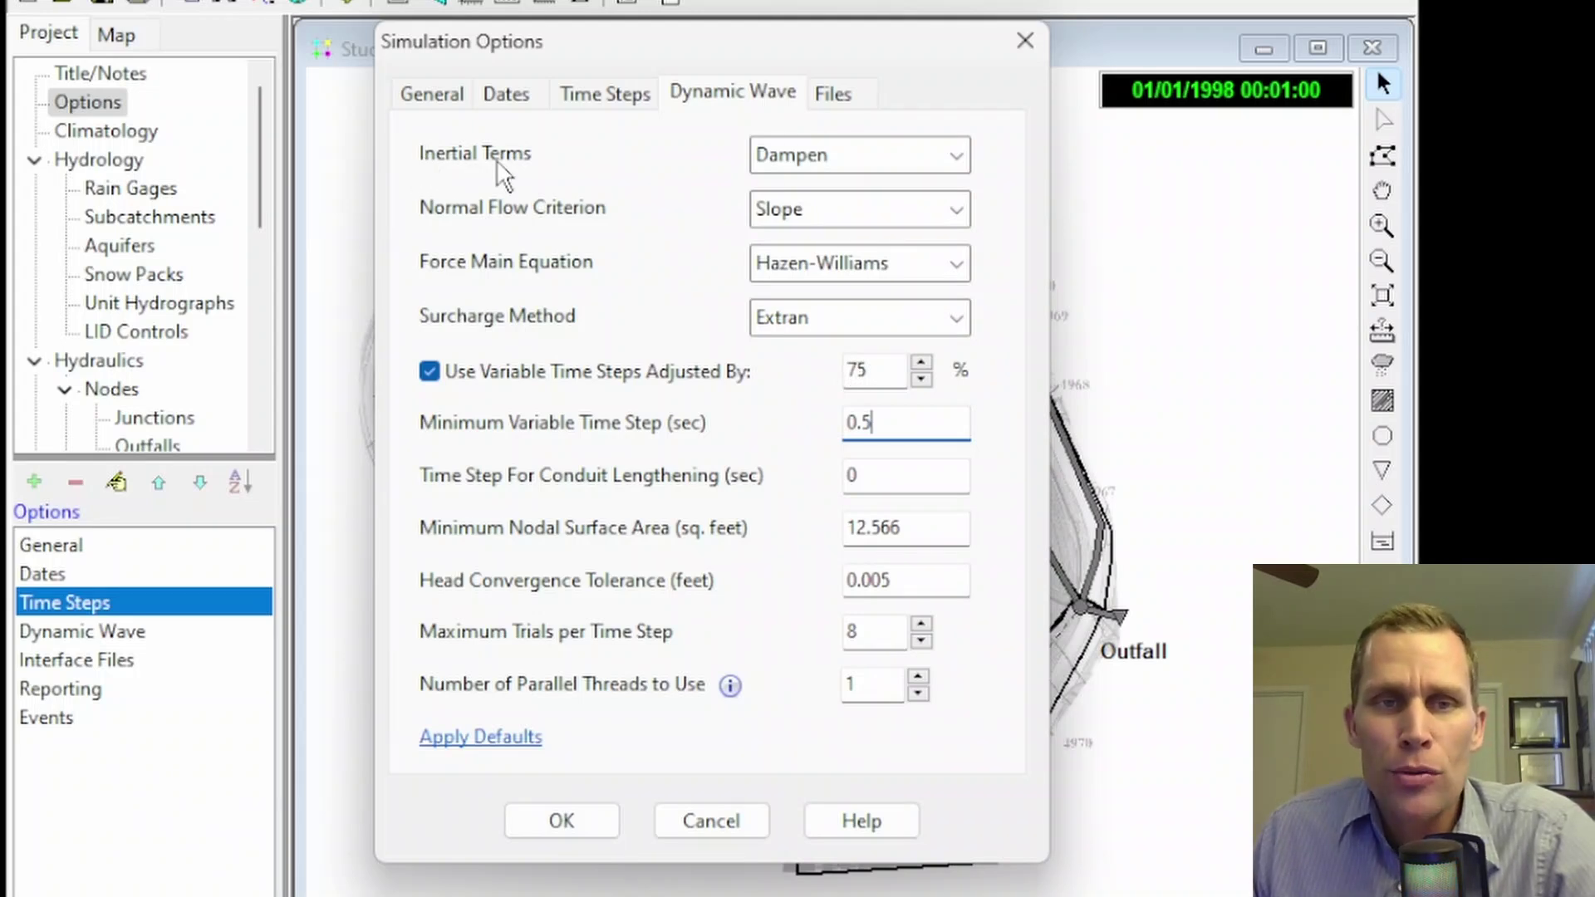
- Change Inertial Terms from Dampen to Ignore and highlight the conduit lengthening time step
{"action": "left_click", "coordinate": [956, 155]}
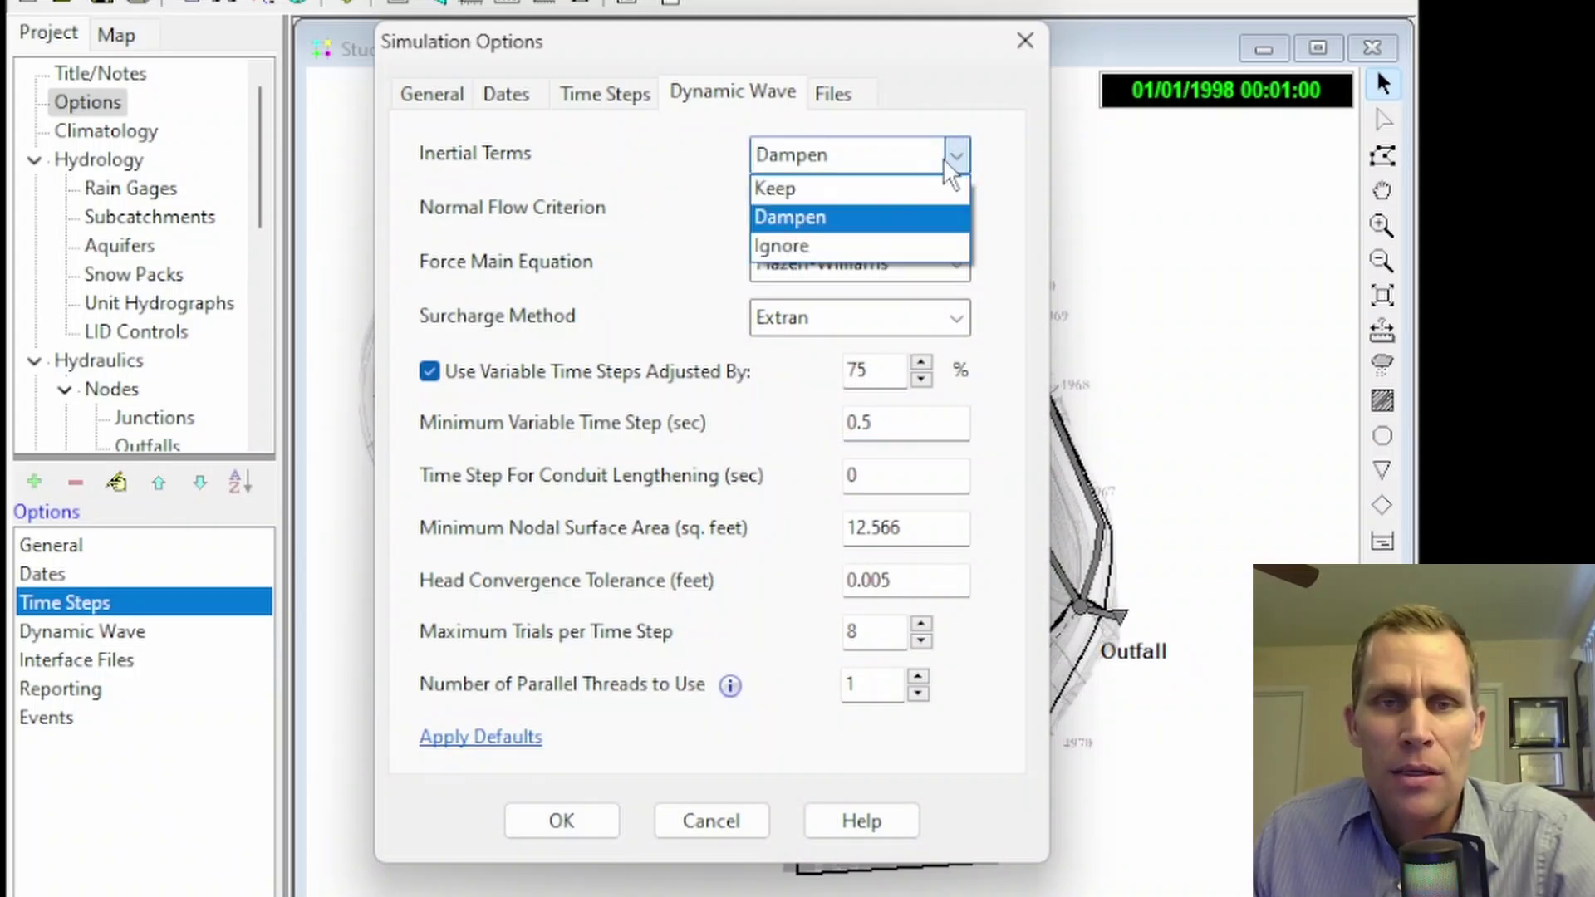
{"action": "left_click", "coordinate": [909, 218]}
{"action": "left_click", "coordinate": [955, 155]}
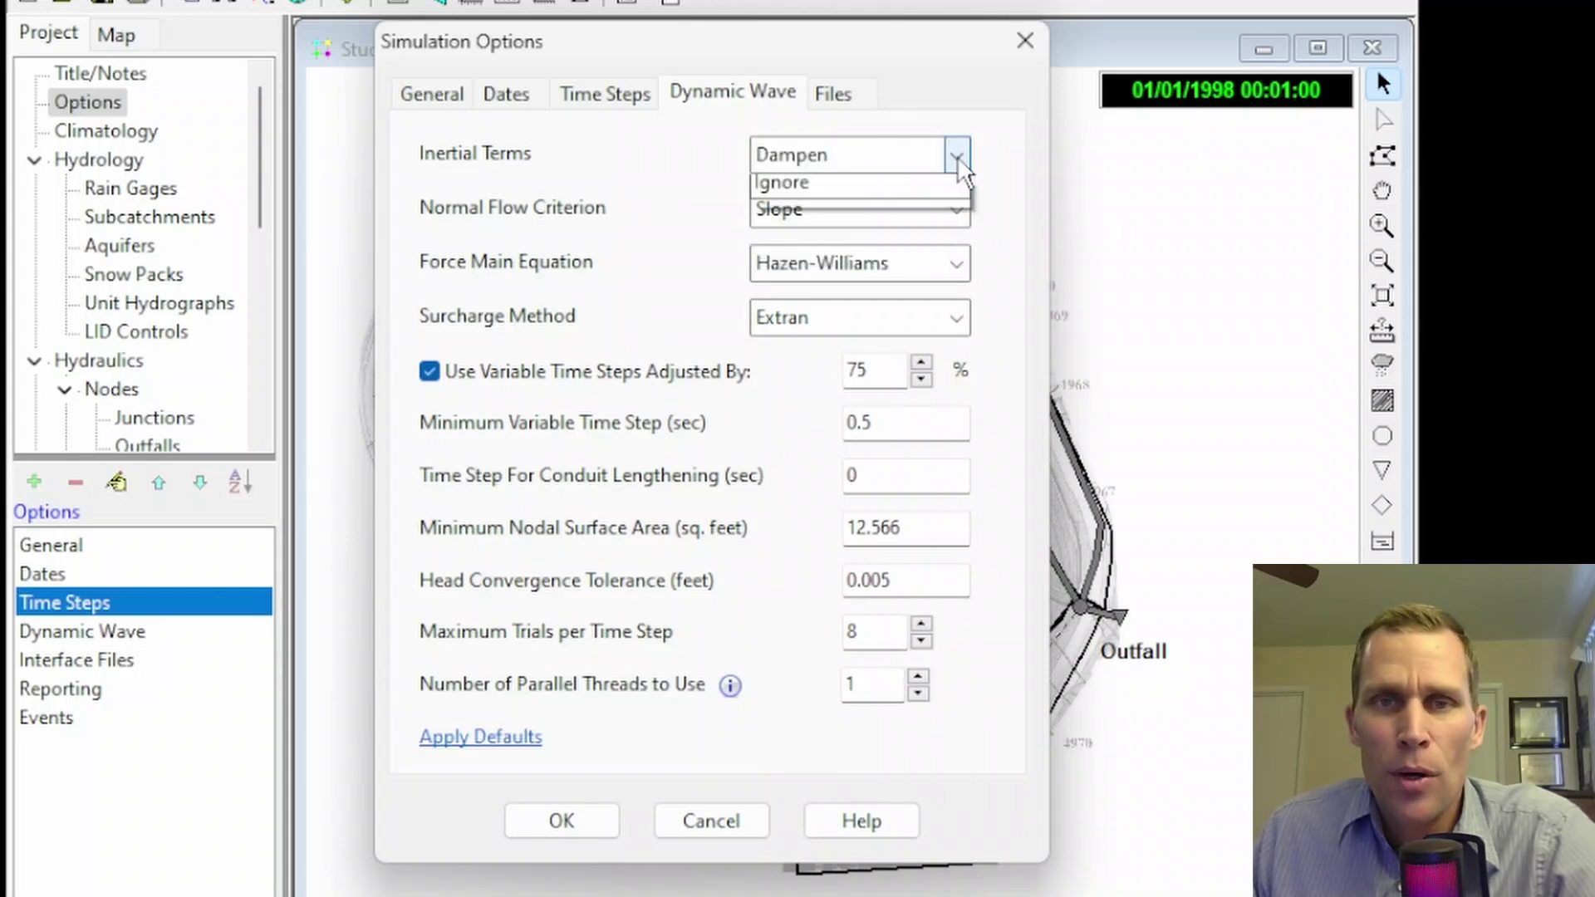
{"action": "left_click", "coordinate": [887, 247]}
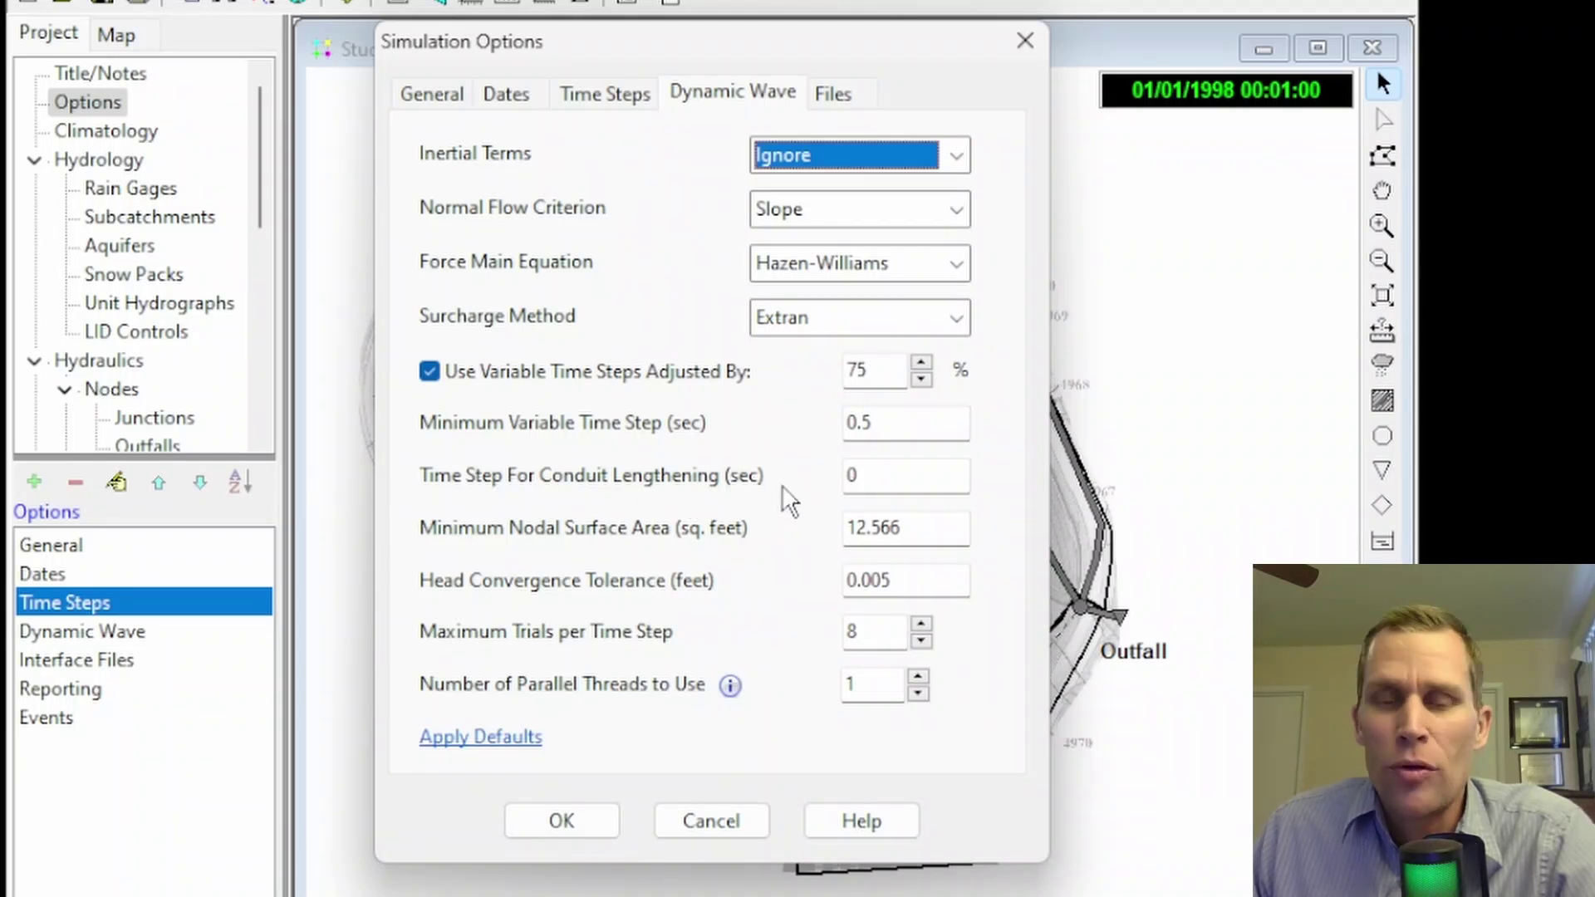
{"action": "double_click", "coordinate": [885, 476]}
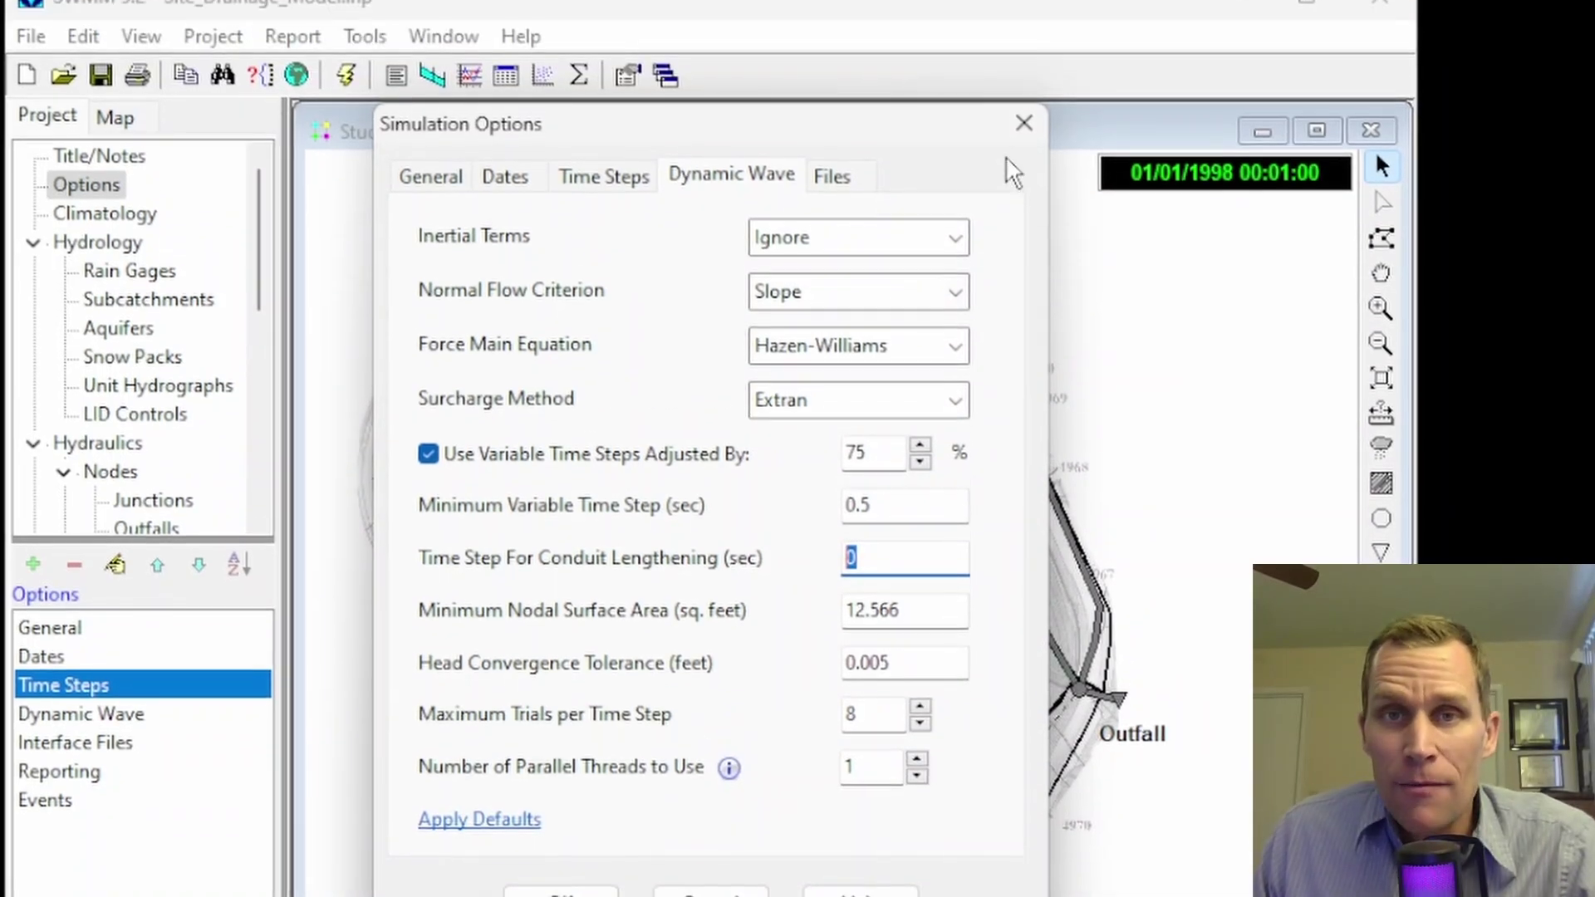
- Close Simulation Options to return to the Site Drainage study area map
{"action": "left_click", "coordinate": [1026, 41]}
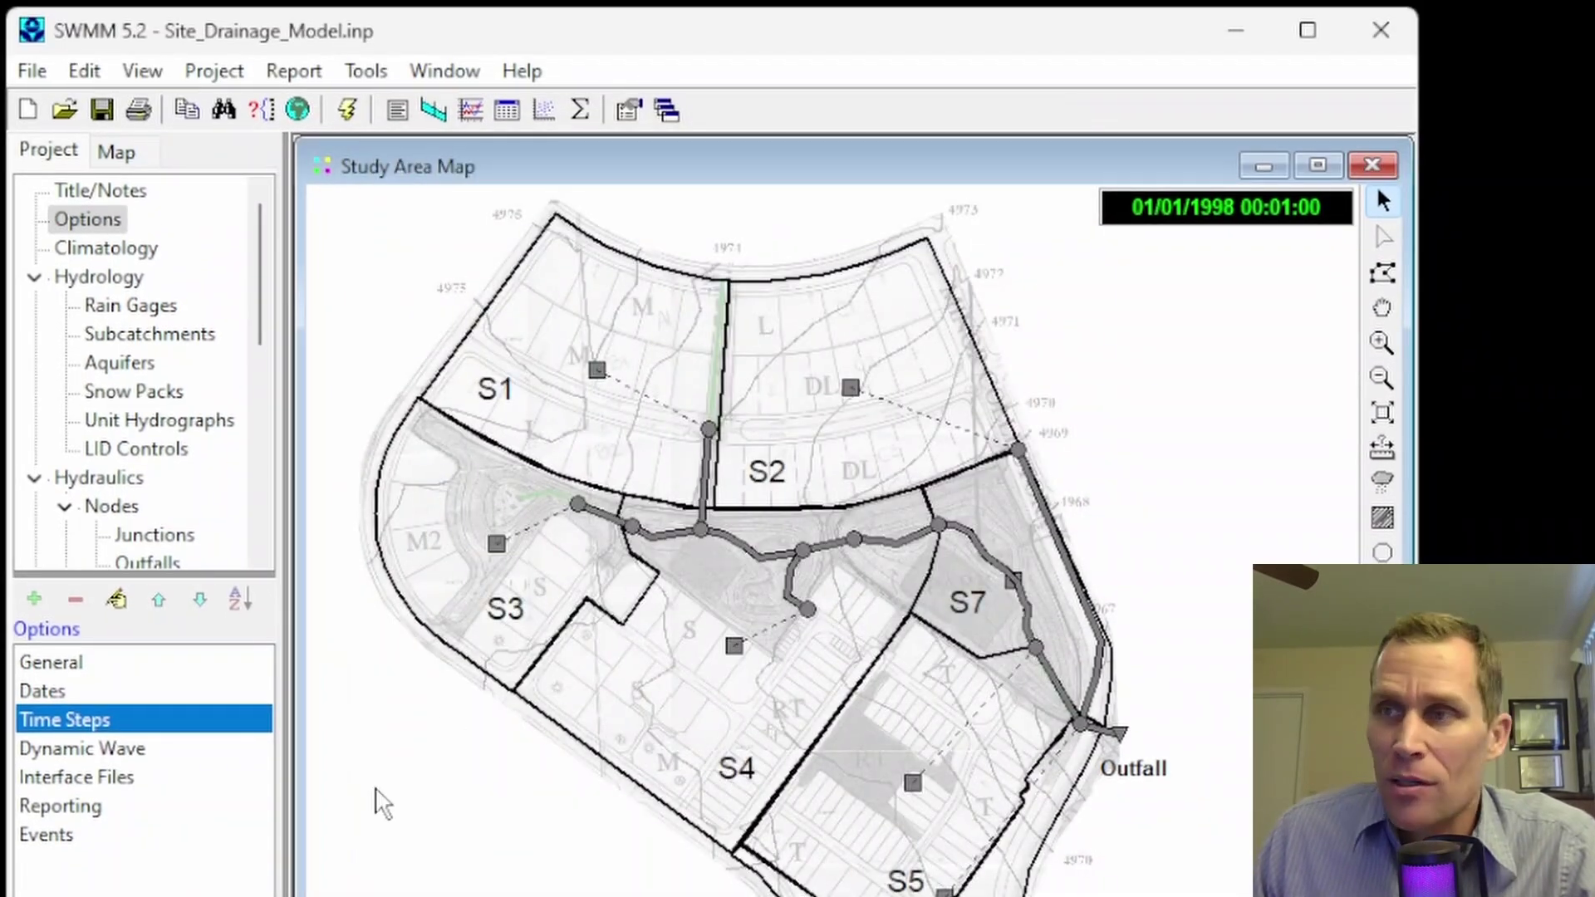